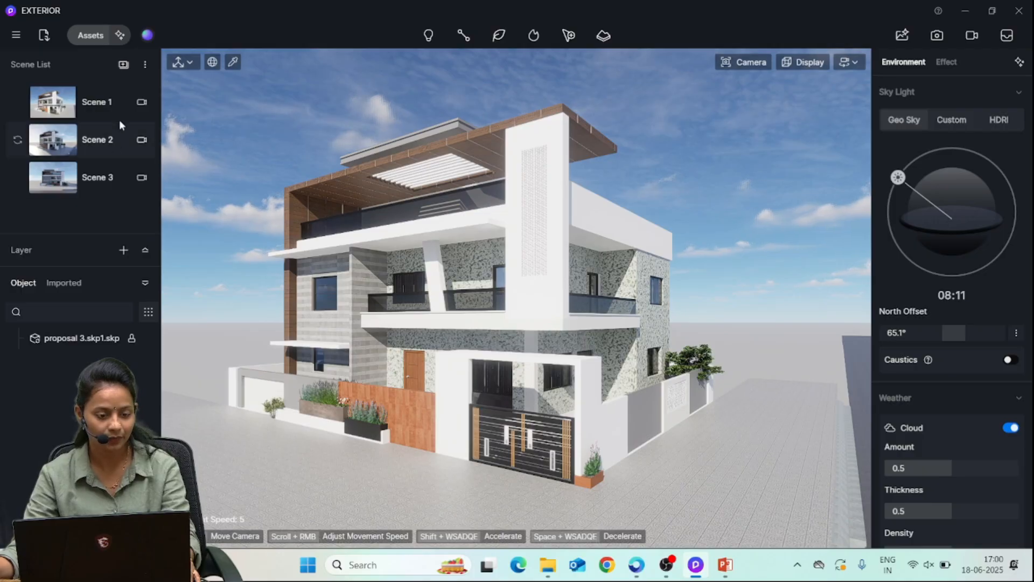
Open the asset library, enlarge its window to full screen, and dismiss the subscription offer
click(87, 36)
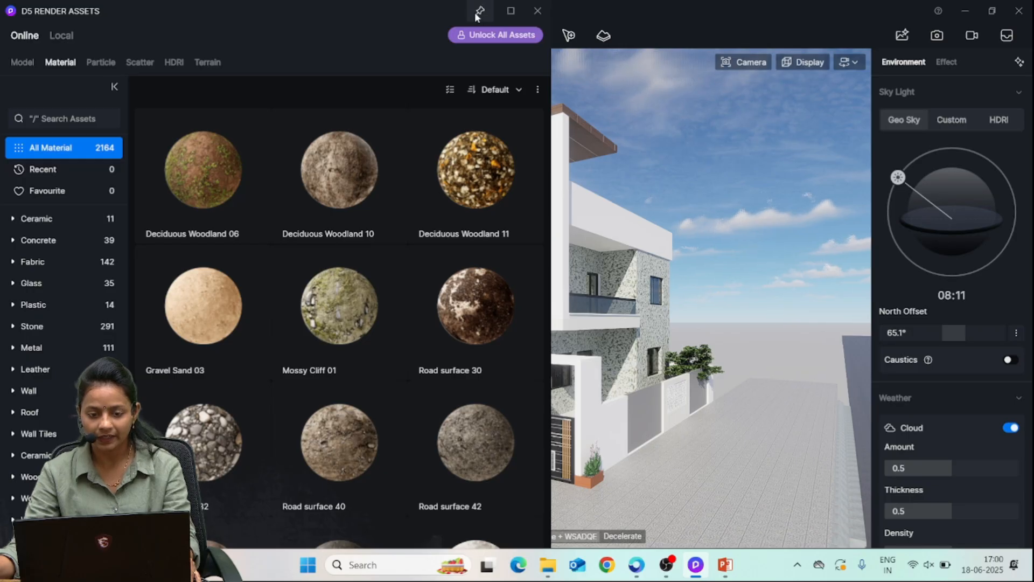
click(509, 12)
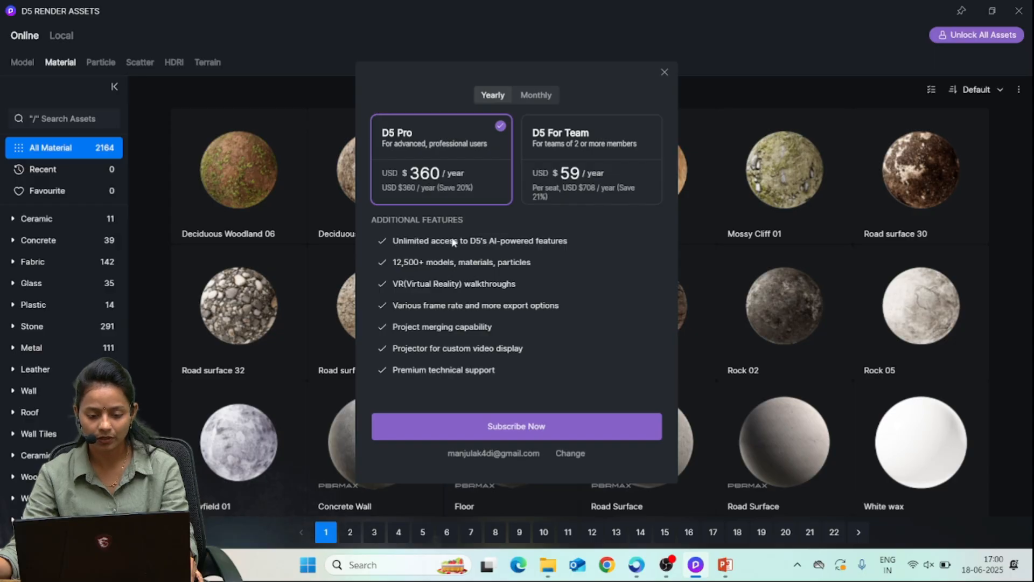
click(665, 74)
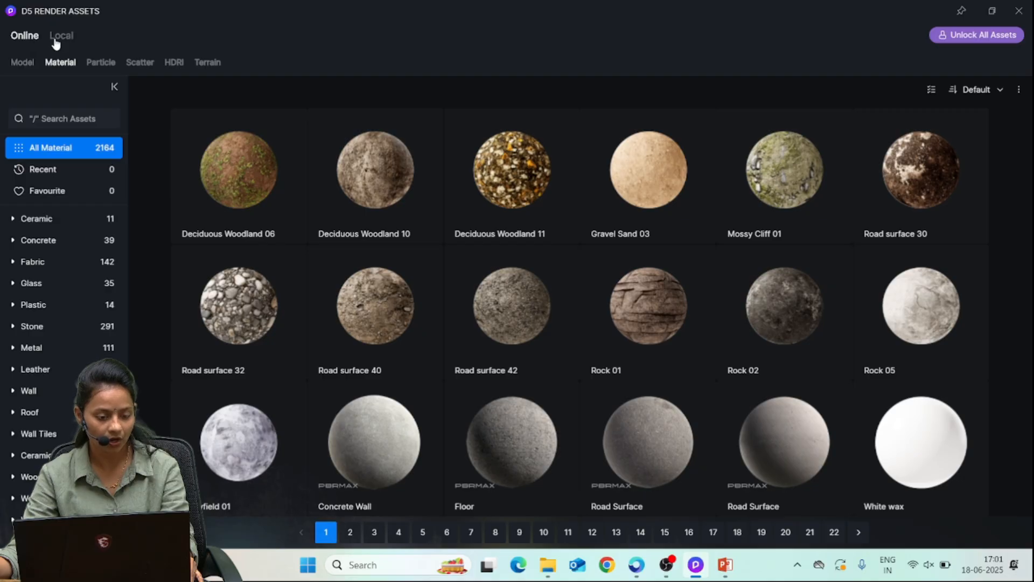
View the local material library and look through the online Model, Material, Particle, Scatter, HDRI and Terrain asset types
click(61, 37)
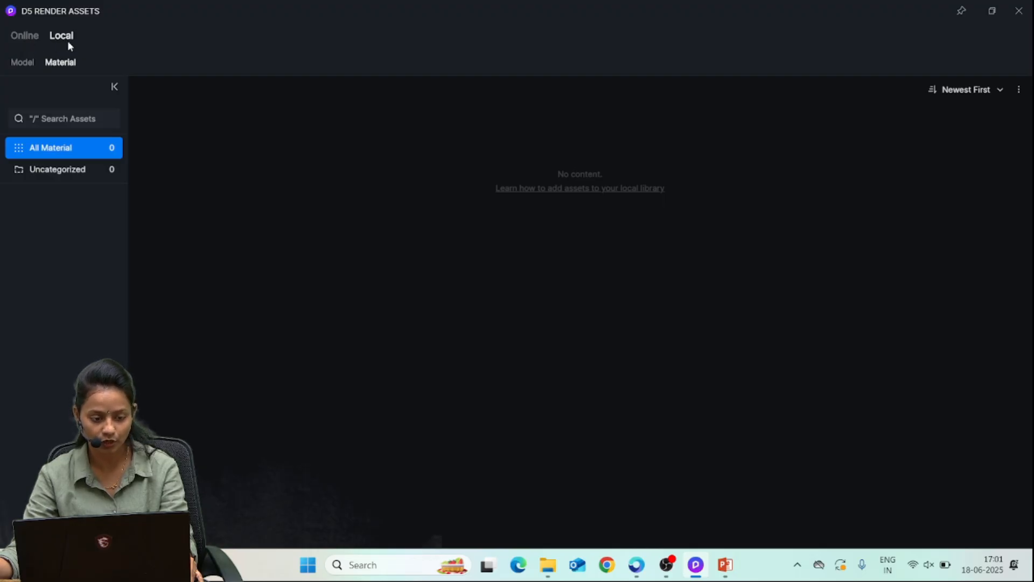
click(31, 37)
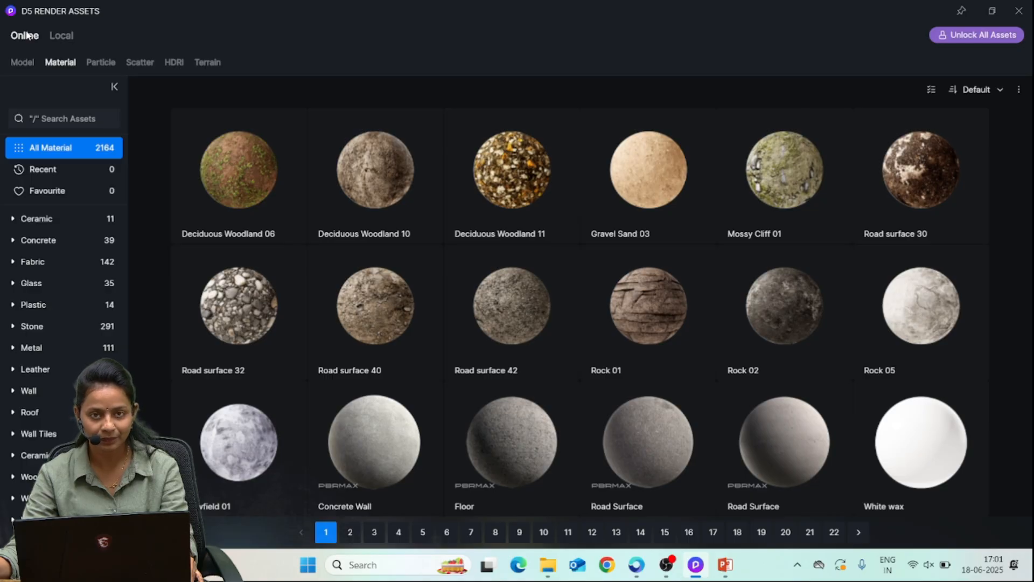
click(24, 64)
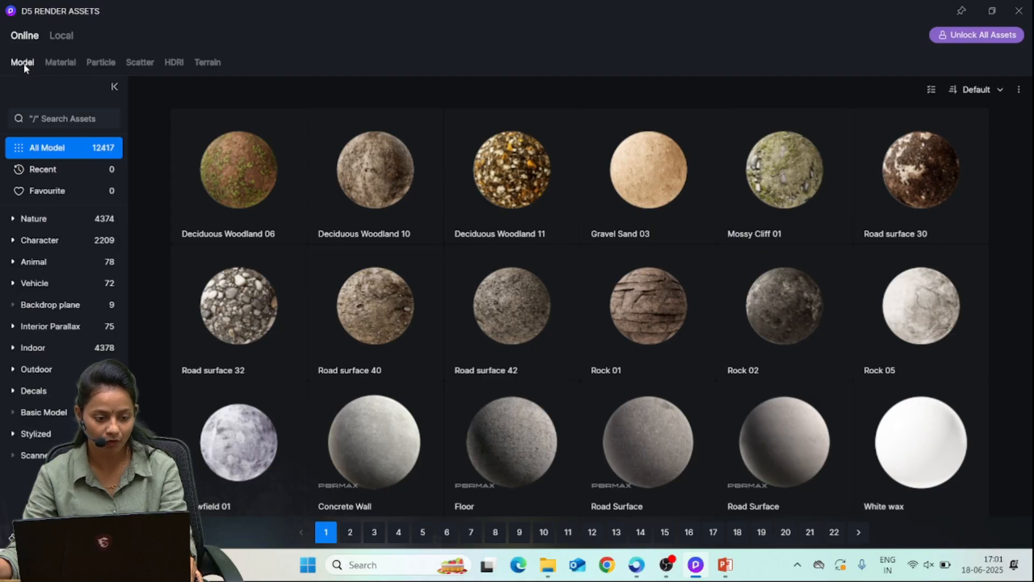
click(63, 63)
click(101, 63)
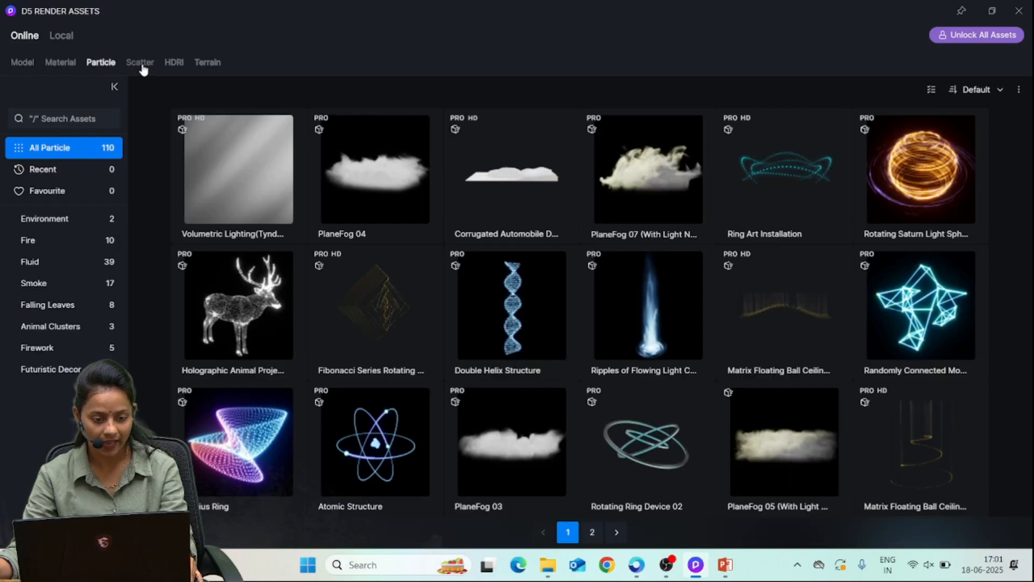
click(139, 65)
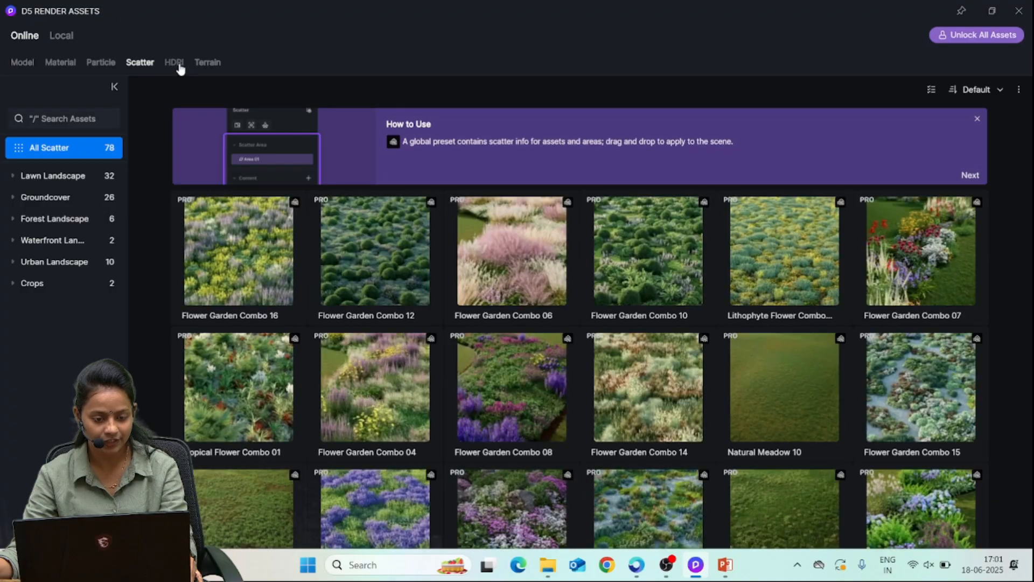
click(177, 65)
click(205, 63)
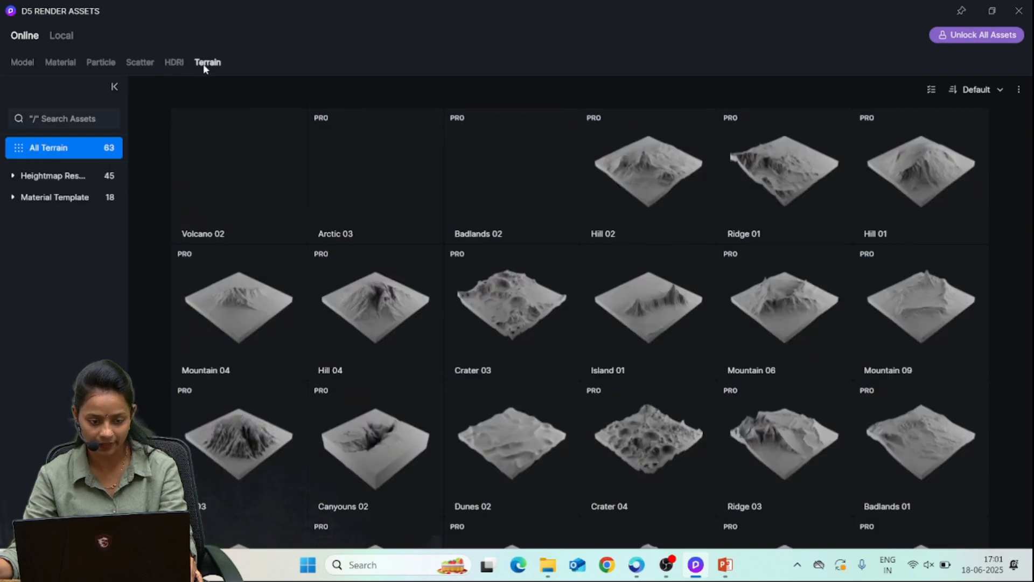
Show the online models and check the Recent and Favourite collections before returning to All Model
click(22, 63)
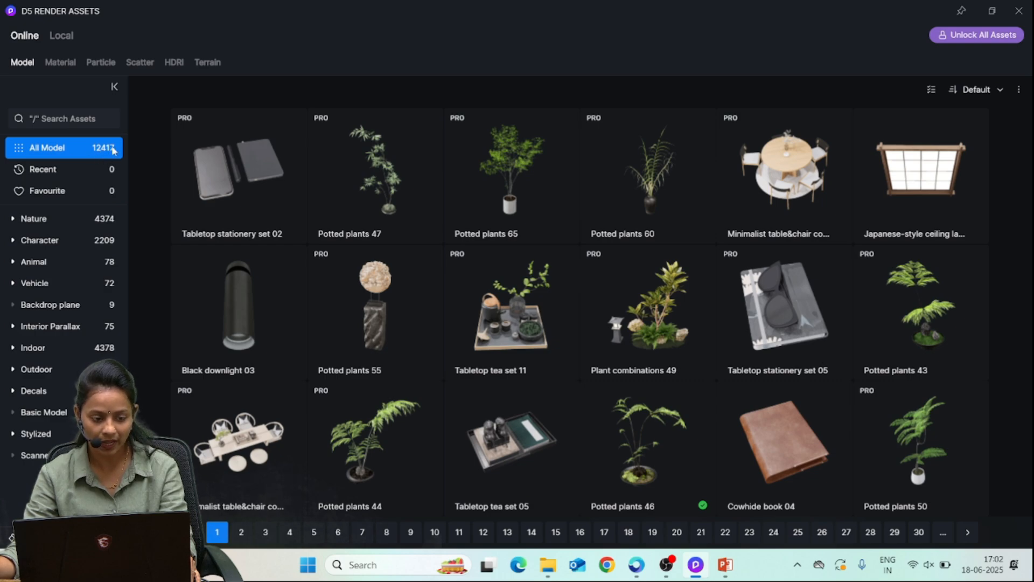
click(45, 171)
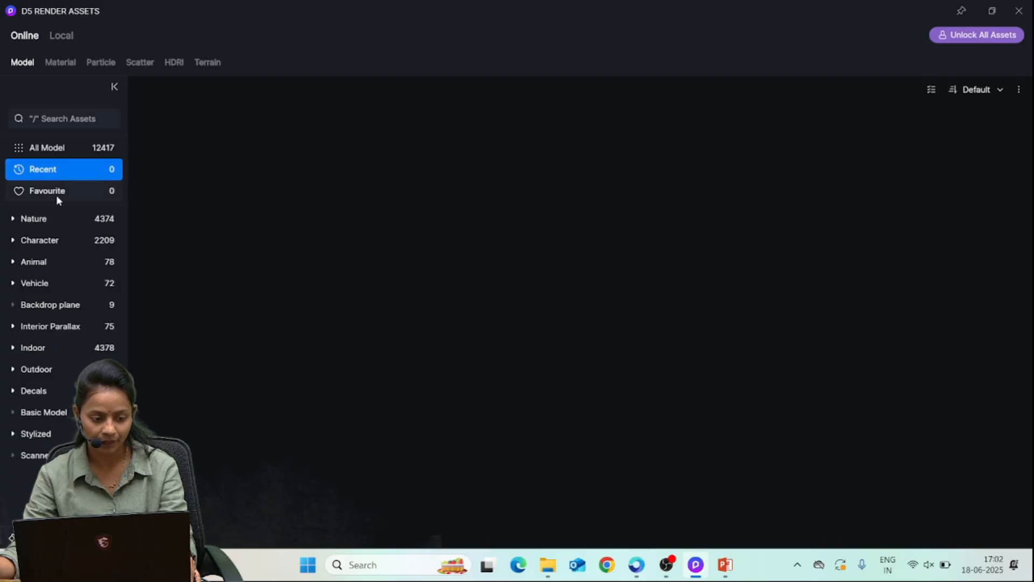
click(53, 150)
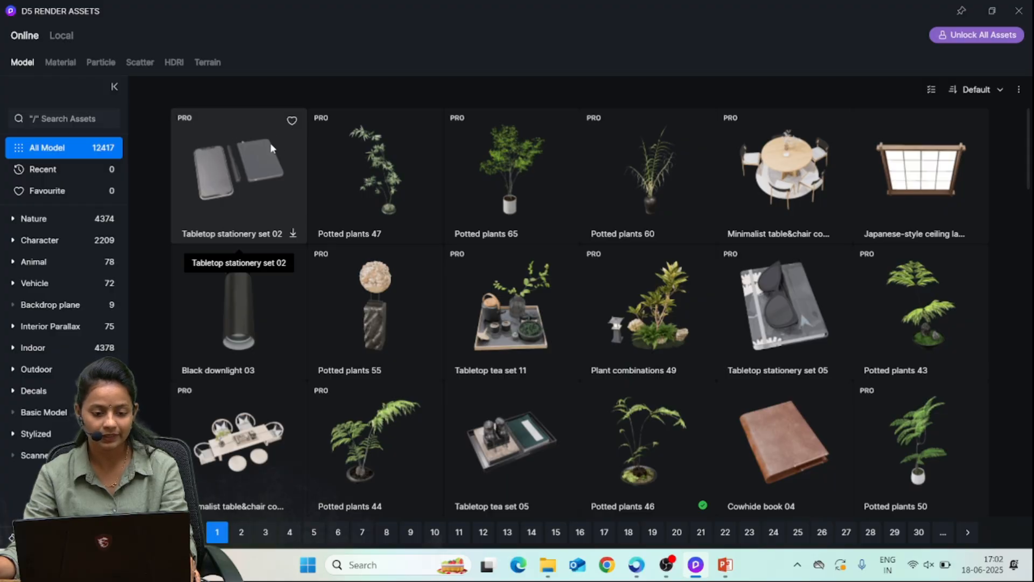
click(58, 192)
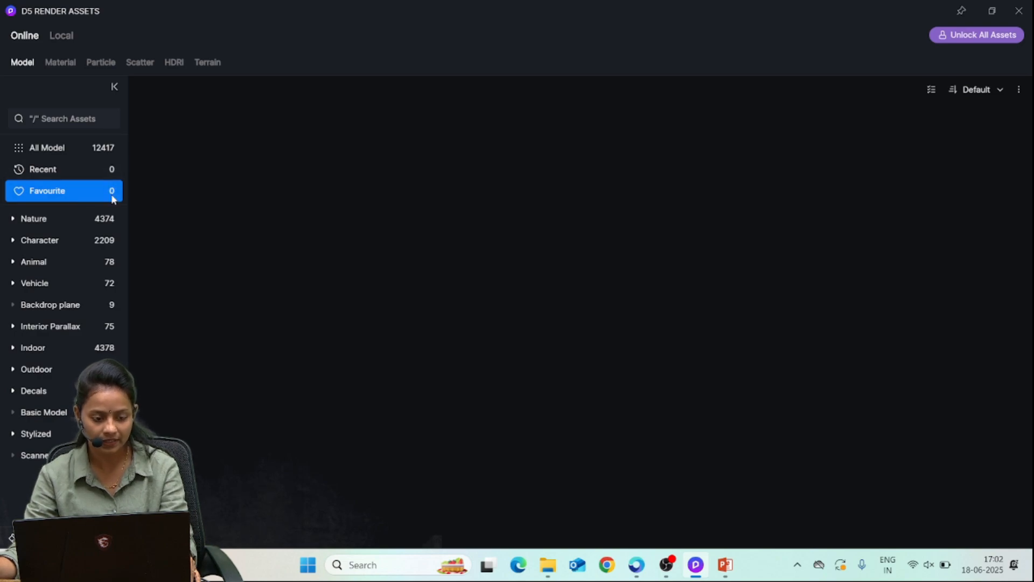
click(47, 152)
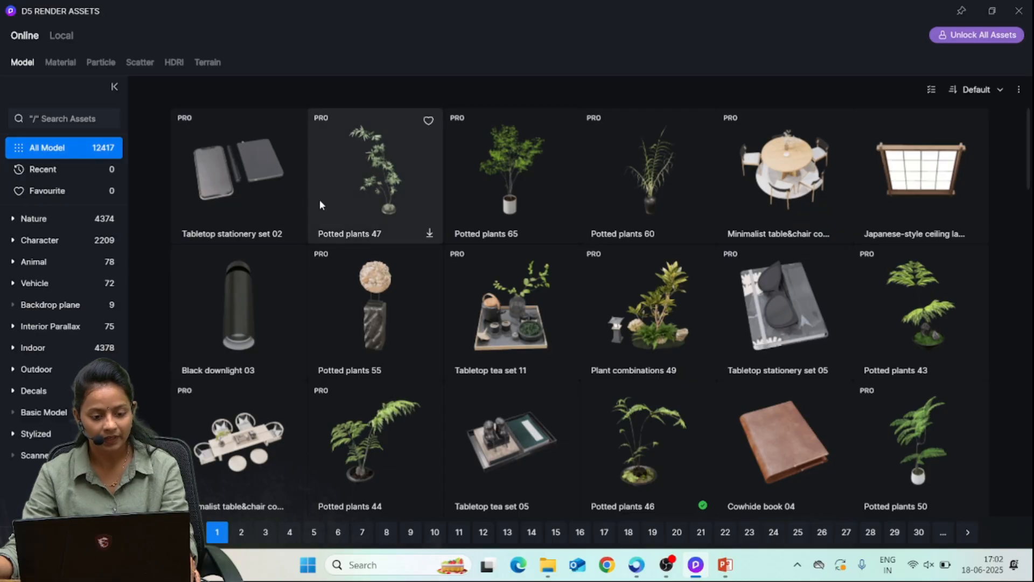
Expand the Nature model category and show all of its models
click(14, 218)
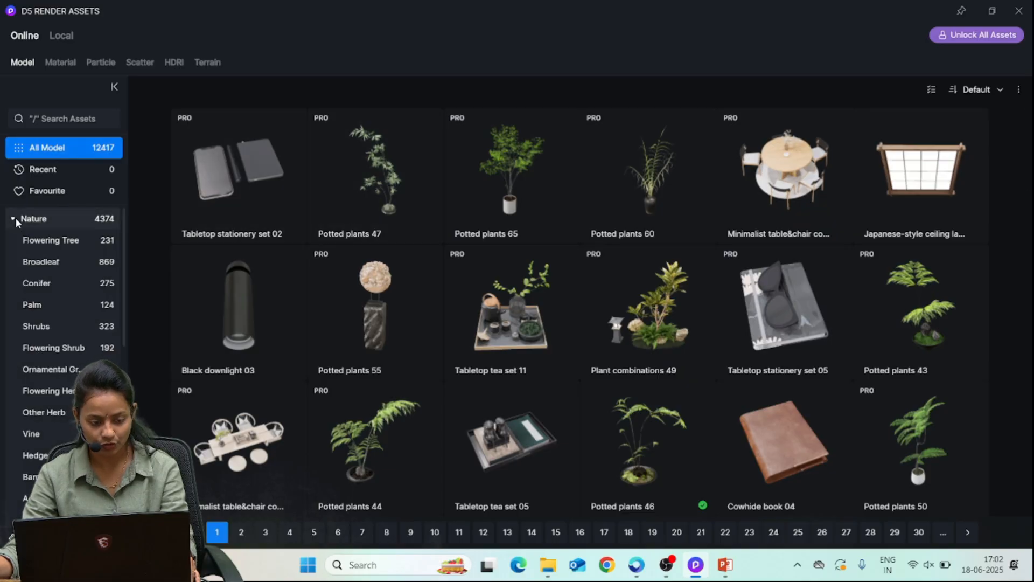
click(43, 220)
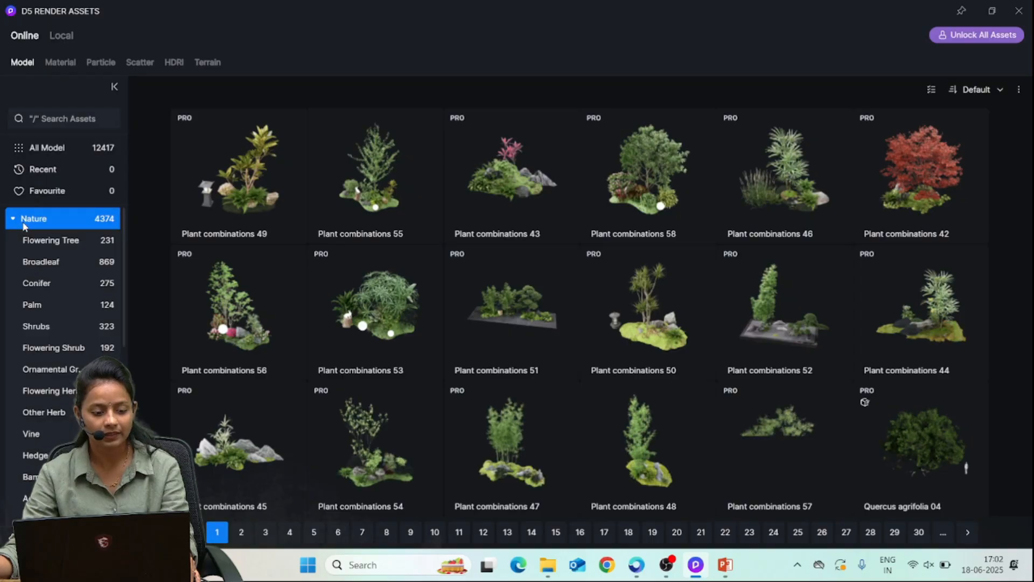
click(16, 223)
click(15, 220)
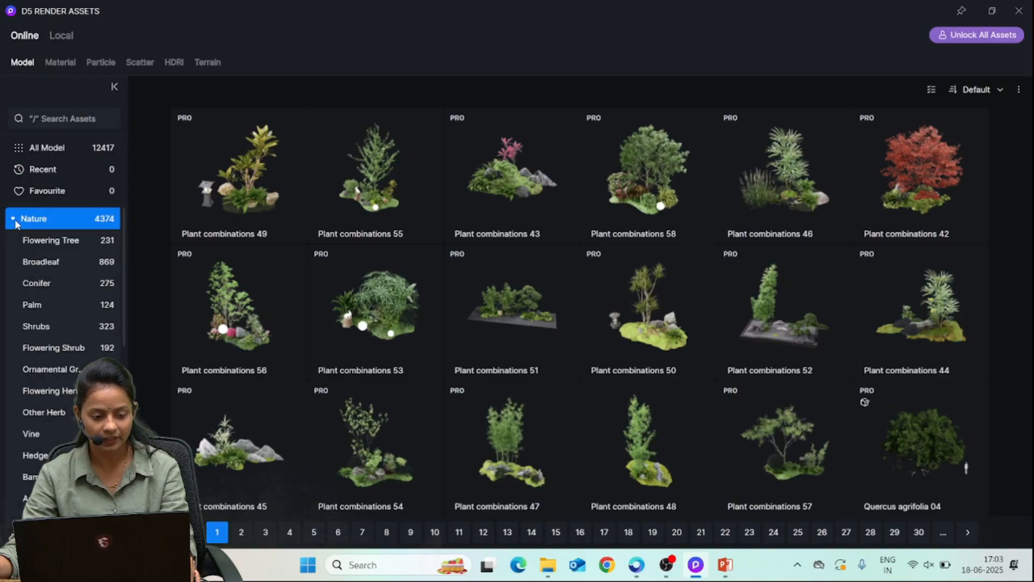
Look through the Flowering Tree, Broadleaf, Palm and Shrubs subcategories of Nature
click(51, 242)
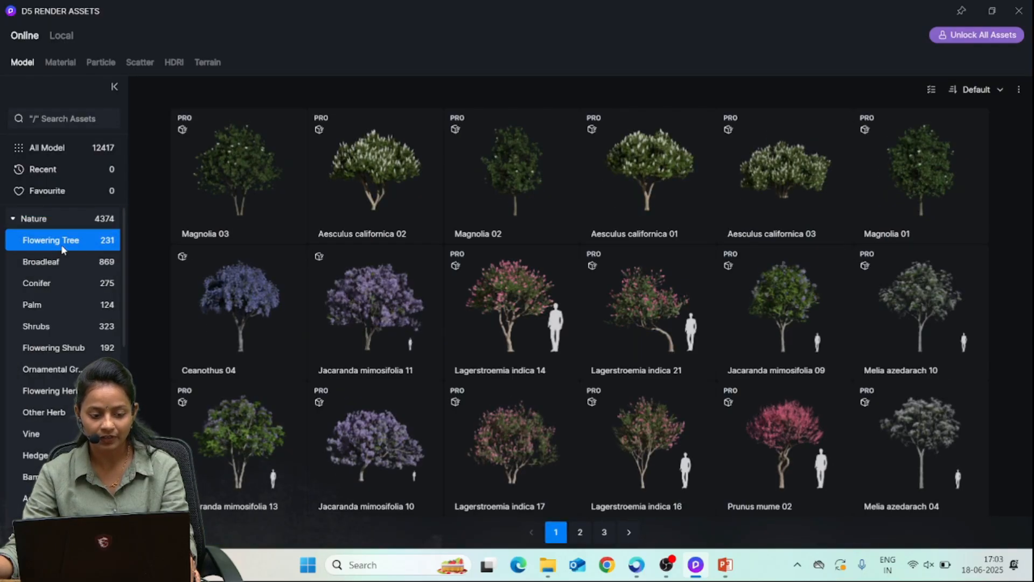
click(41, 263)
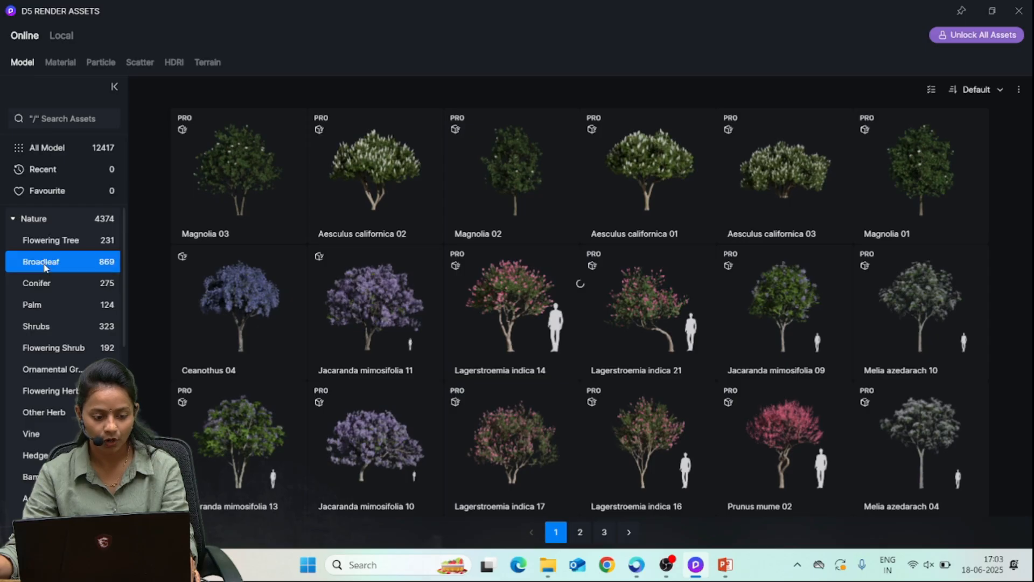
click(40, 302)
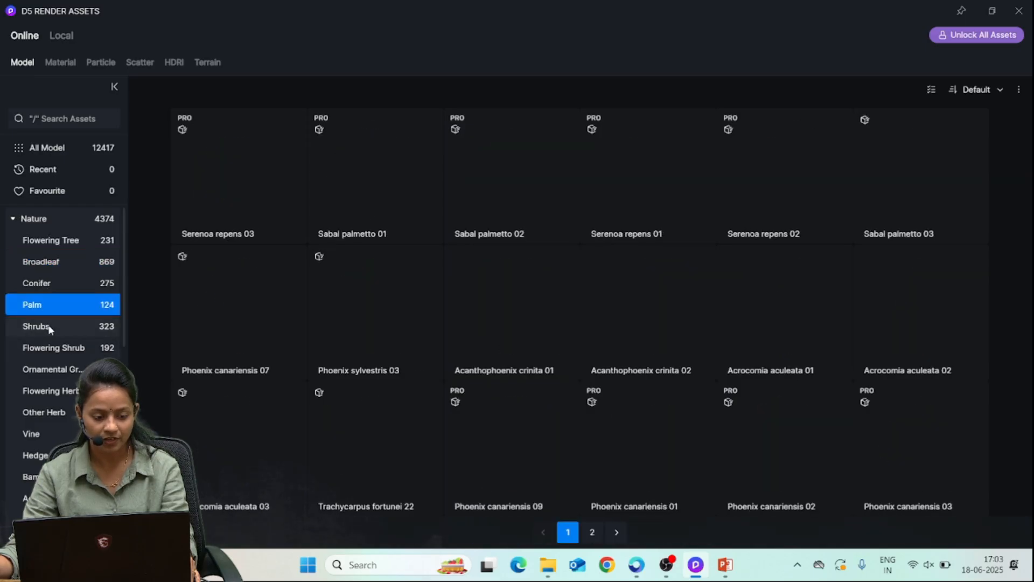
click(49, 328)
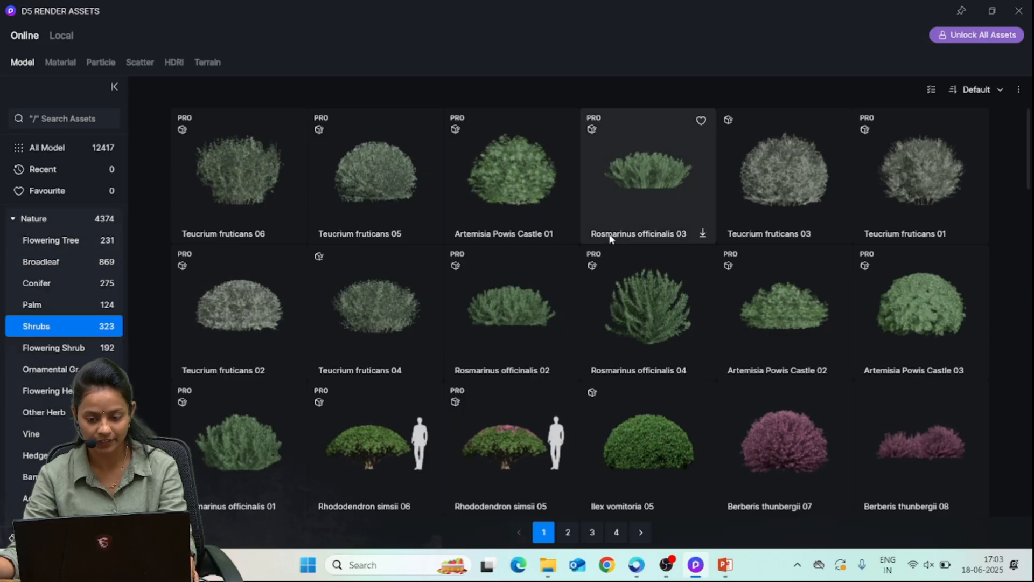
Browse the Flowering Tree models through pages 1, 2 and 3
click(40, 246)
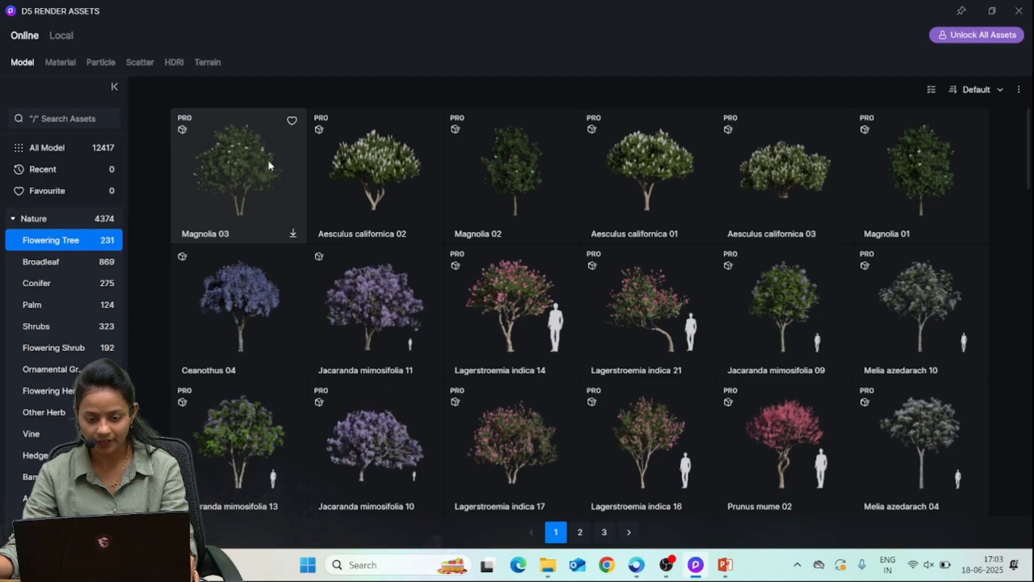
scroll(647, 423, down, 8)
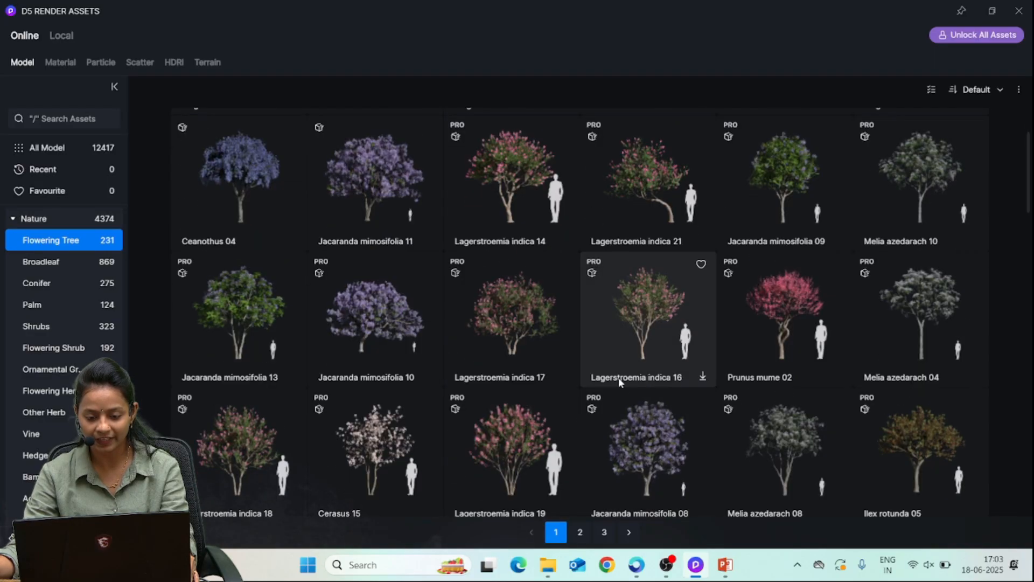
click(580, 533)
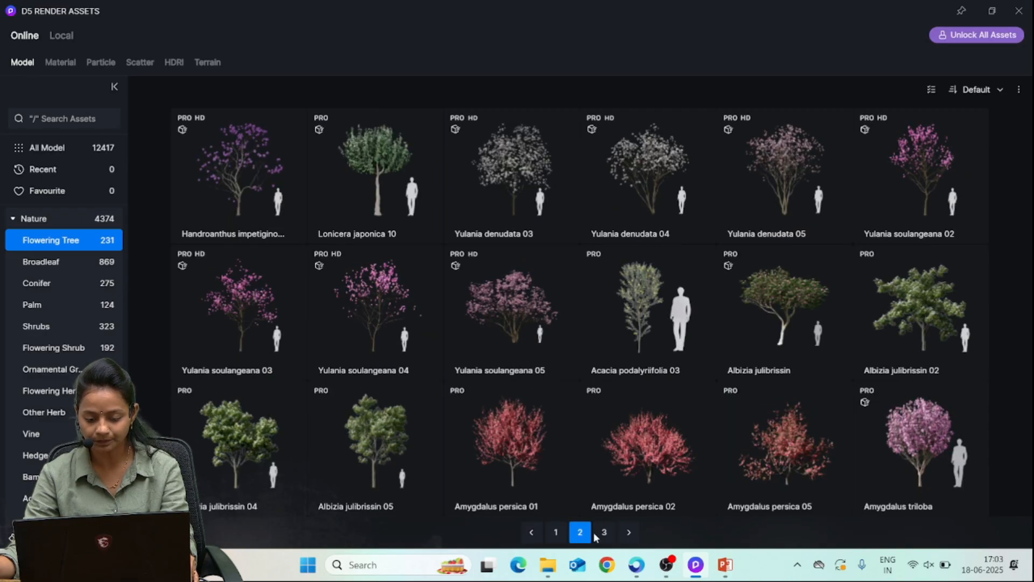
click(604, 534)
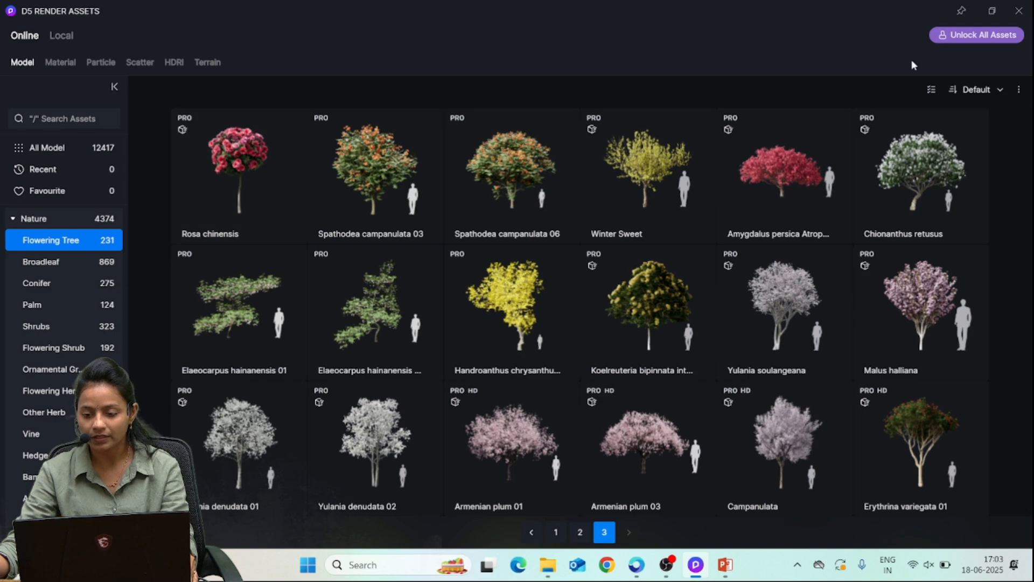
Shrink the asset library window so the scene is partly visible, and view the sorting options, keeping Default
click(993, 12)
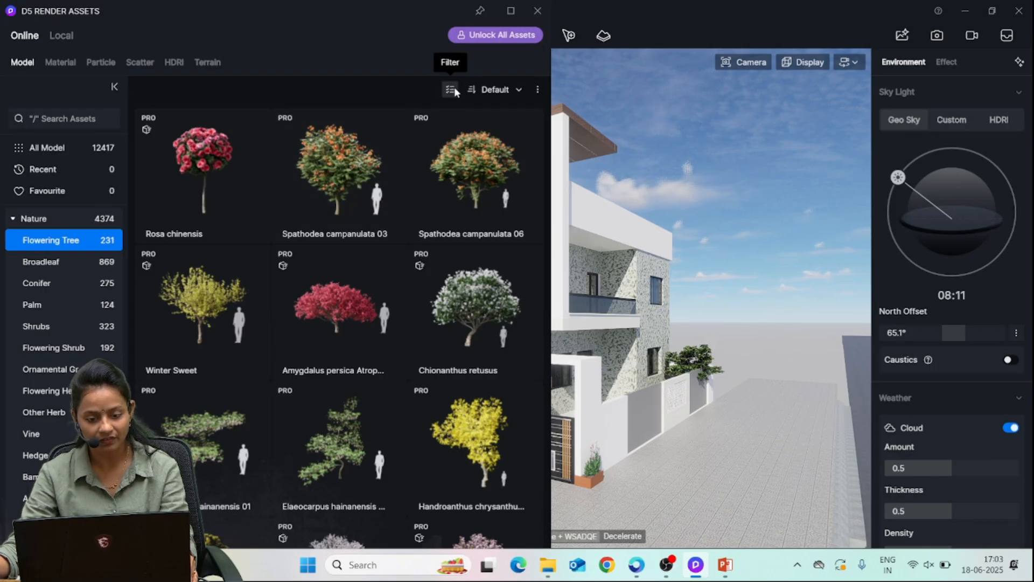
click(516, 88)
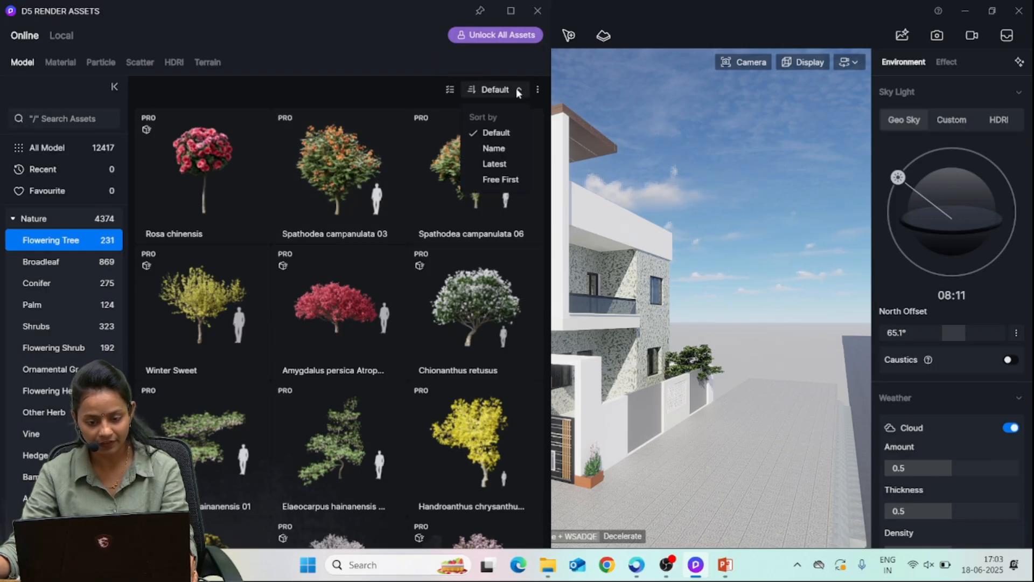
click(513, 90)
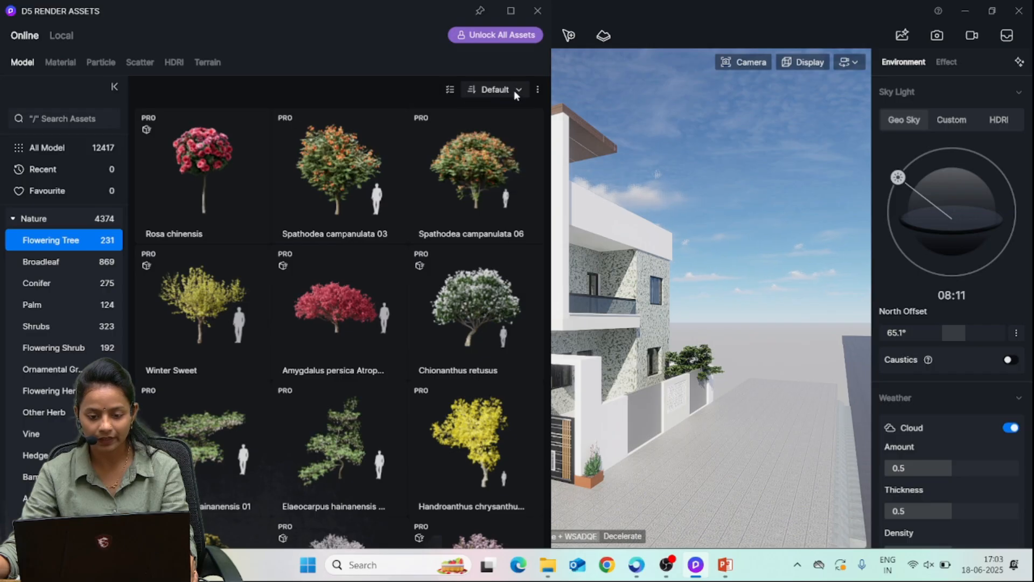
Try the S thumbnail size for the asset previews and set it back to M
click(538, 90)
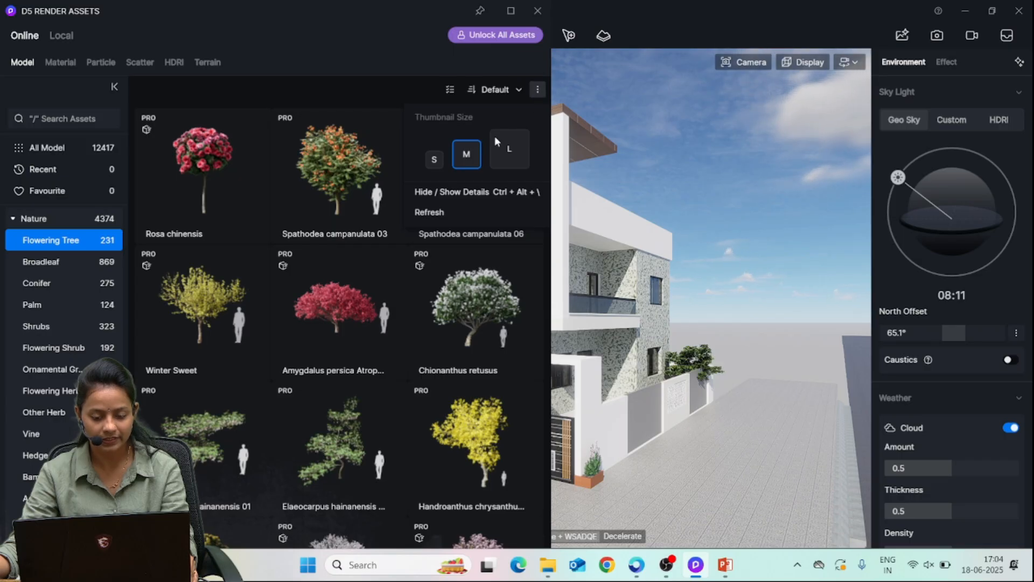
click(434, 160)
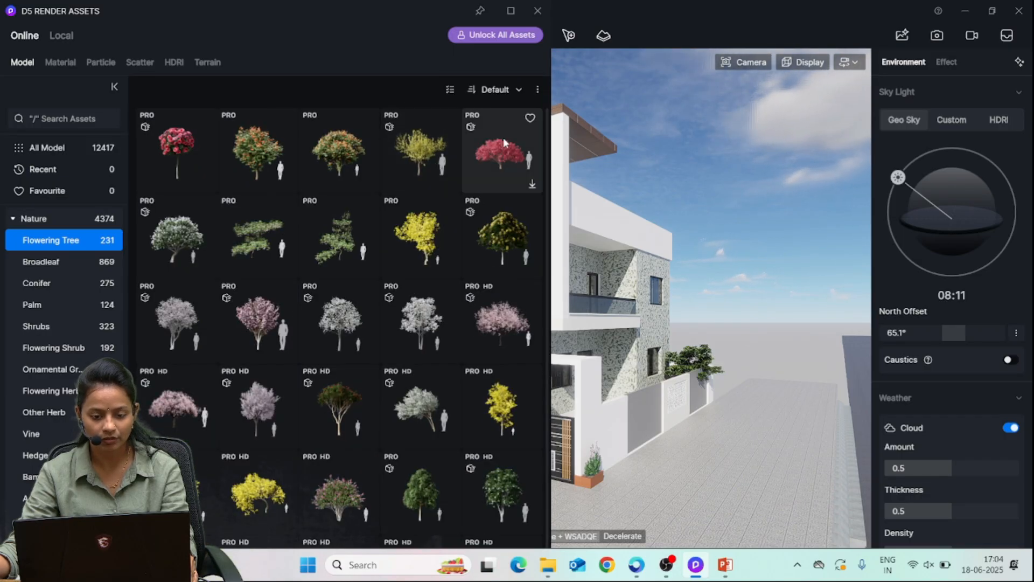
click(537, 90)
click(468, 161)
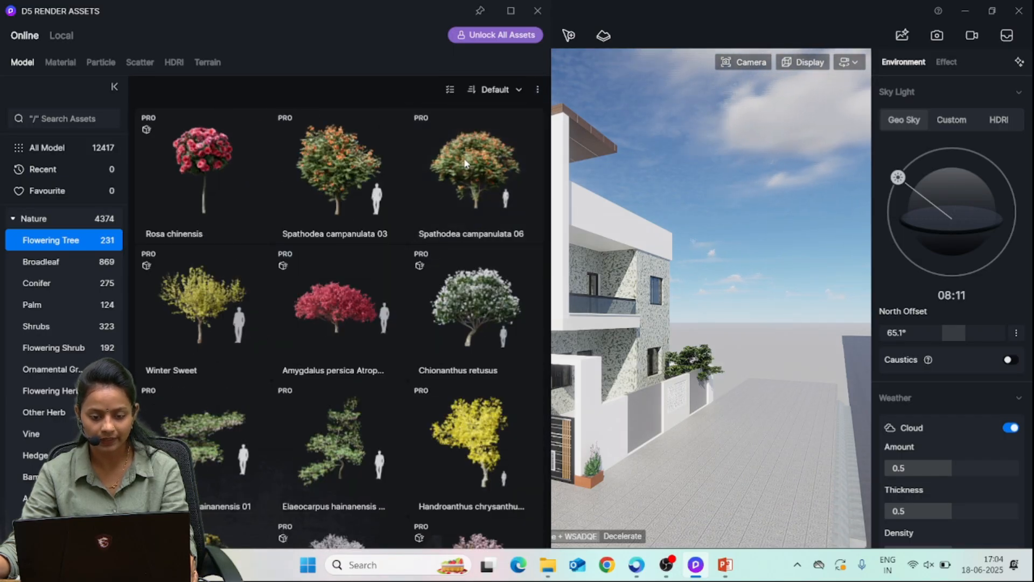
click(536, 93)
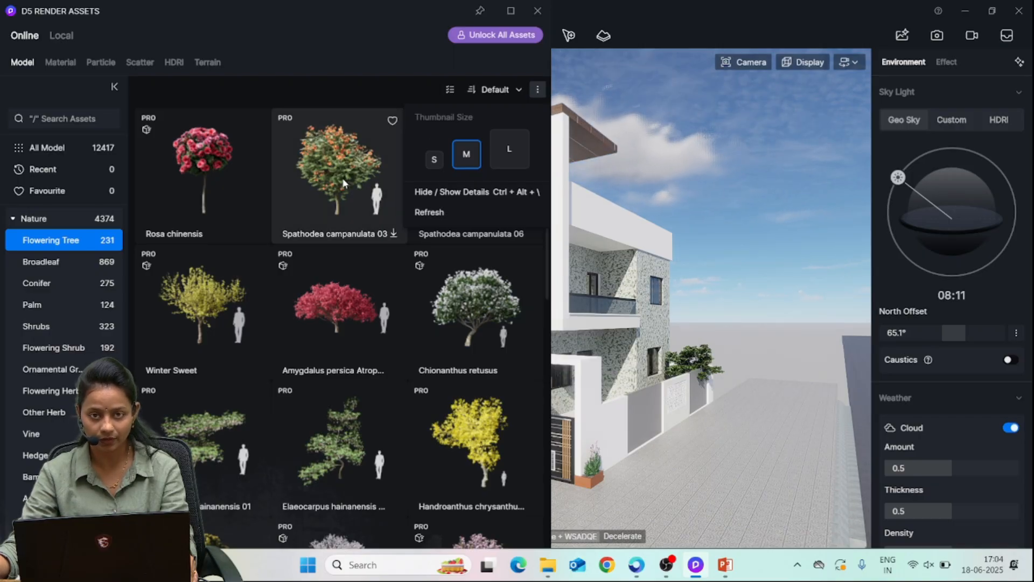
Show the Broadleaf models and filter them to Free Only
click(35, 264)
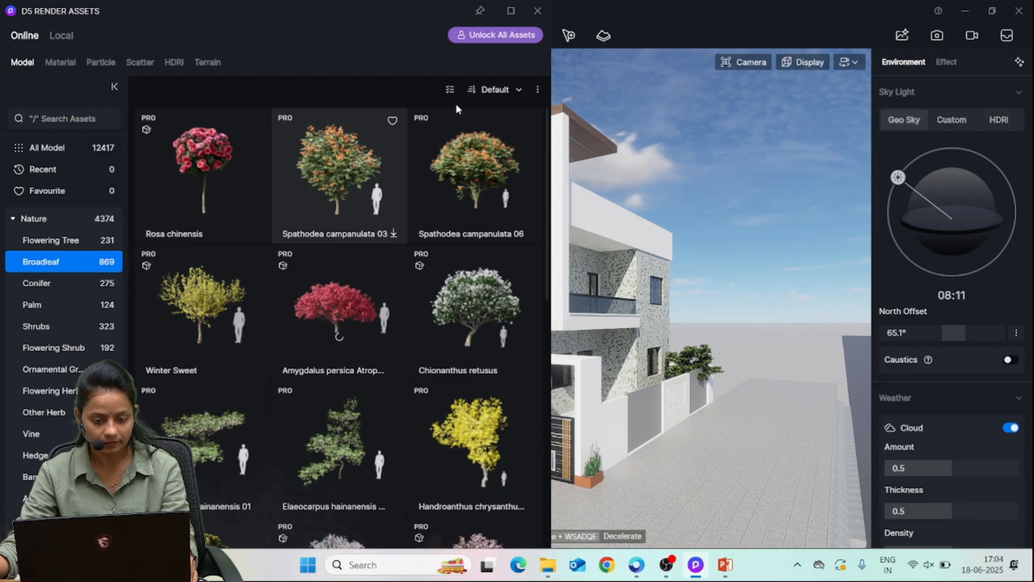
click(451, 90)
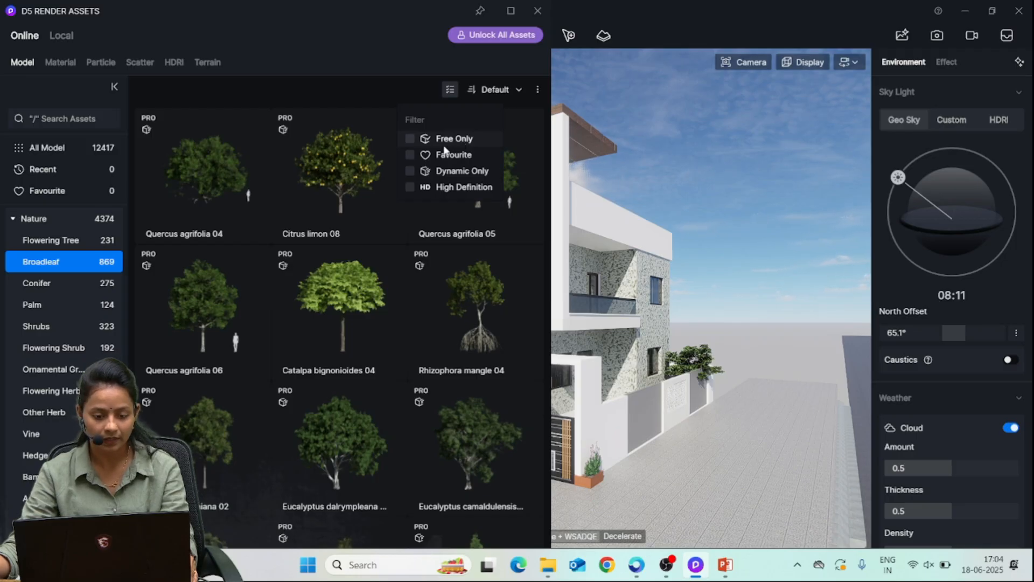
click(410, 139)
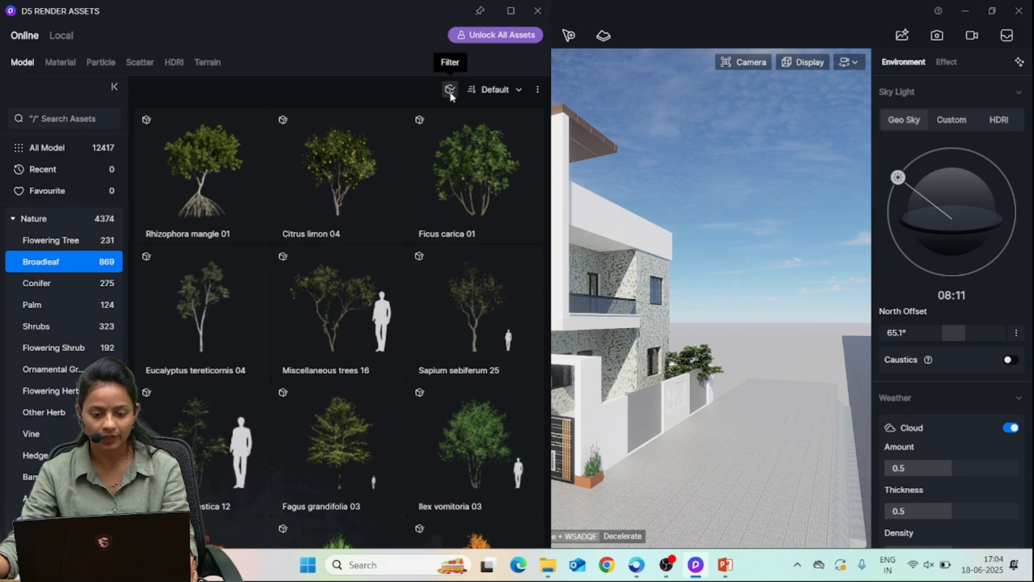
Turn off the Free Only filter for the Broadleaf models and turn it back on
mouse_move(453, 89)
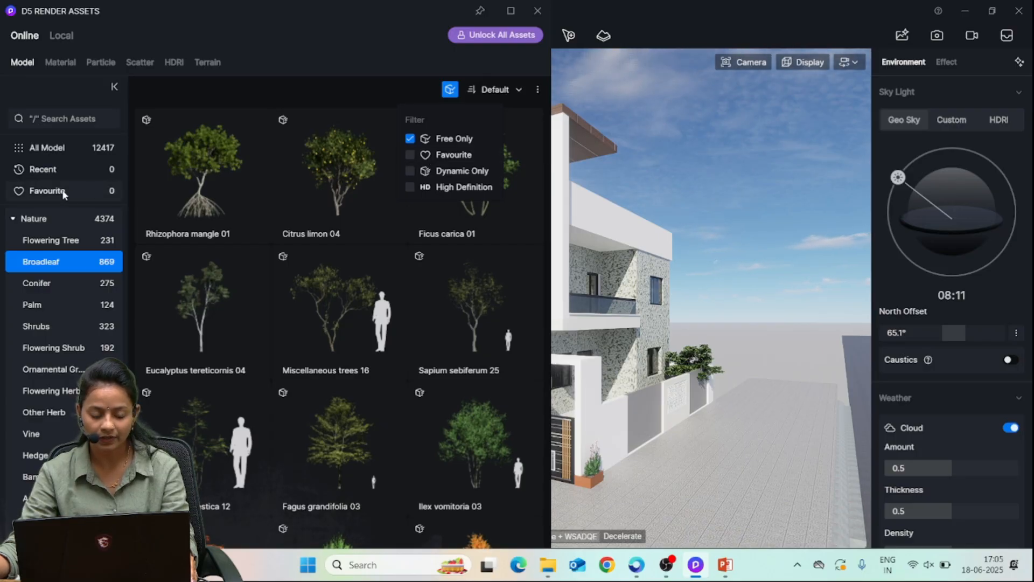
mouse_move(245, 125)
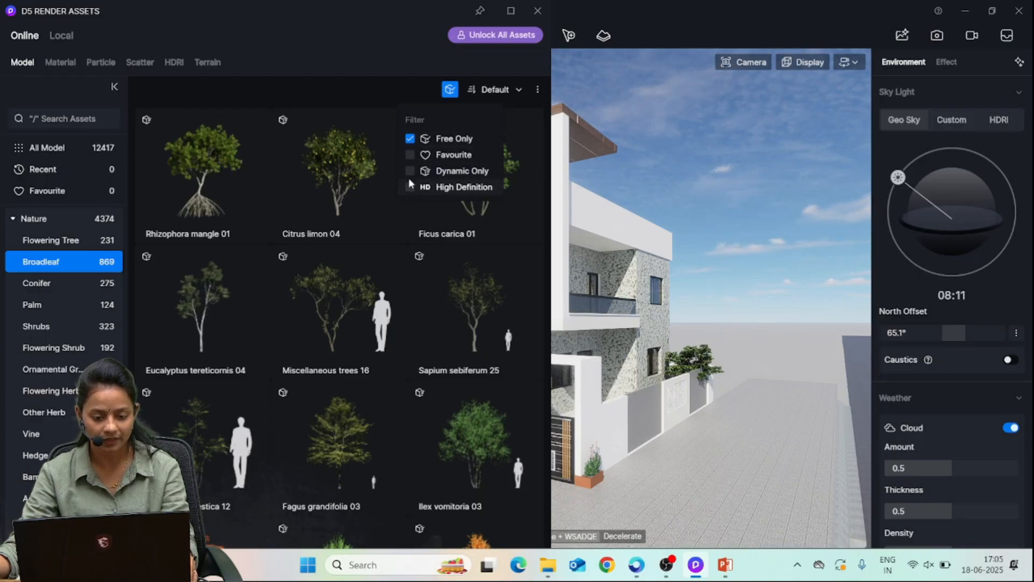
click(410, 139)
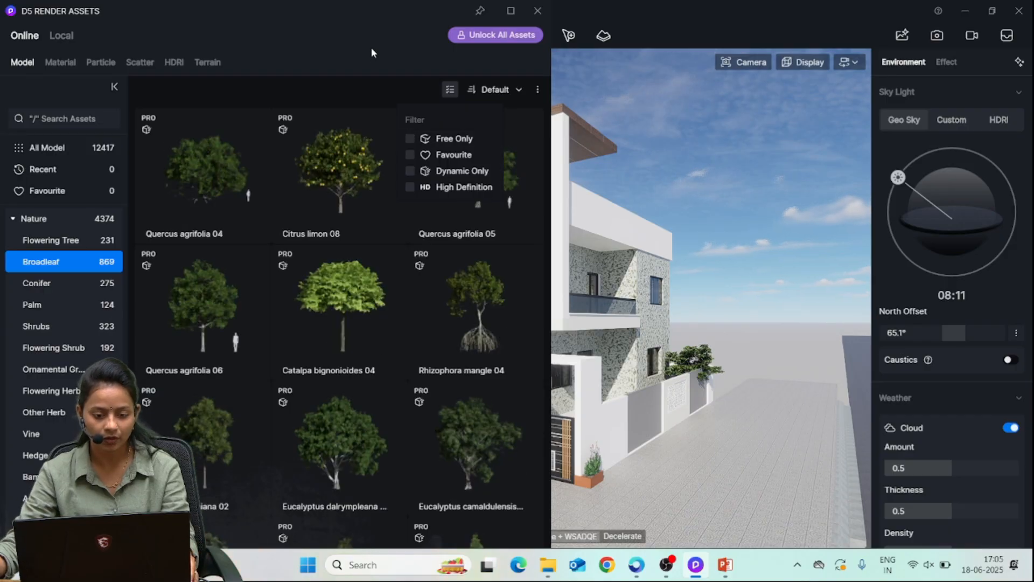
click(451, 90)
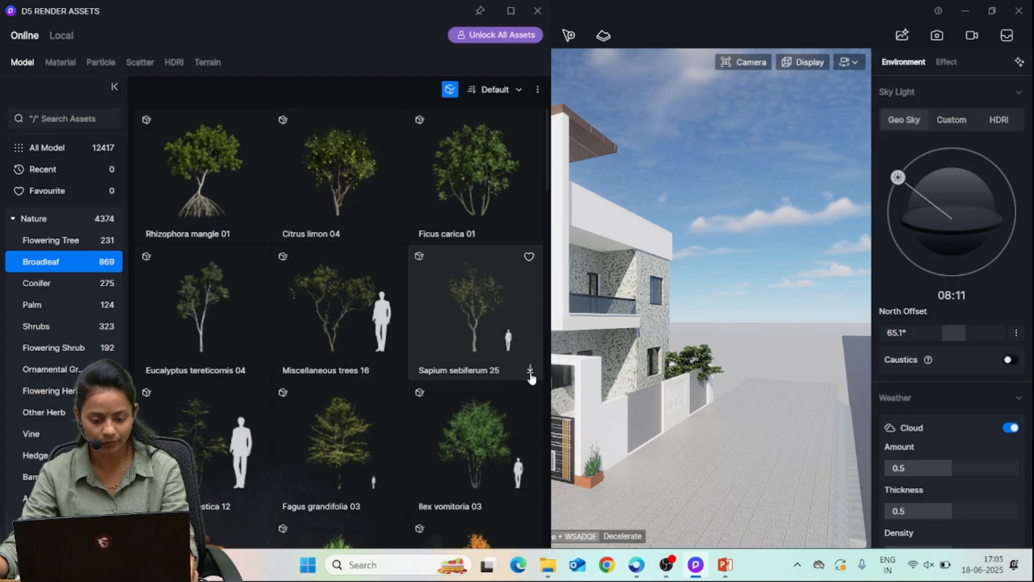
Collapse the Nature category and browse the Business and Casual models under Character
click(13, 218)
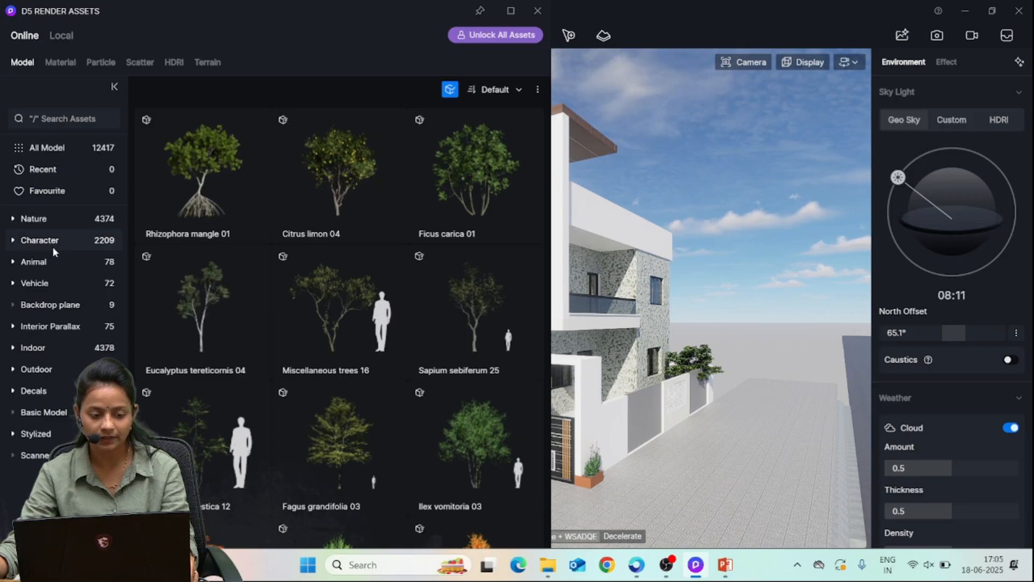
click(13, 240)
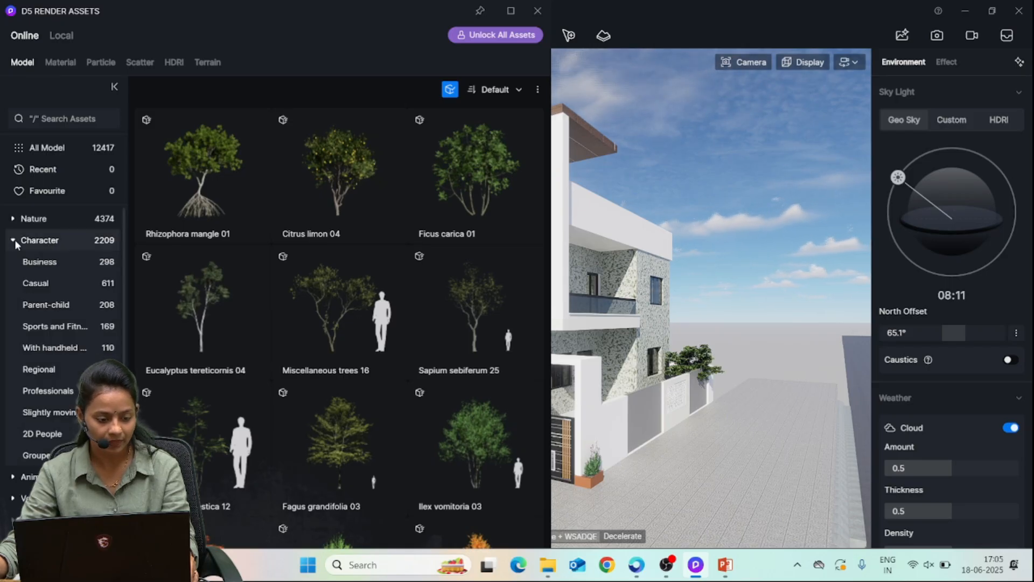
click(47, 264)
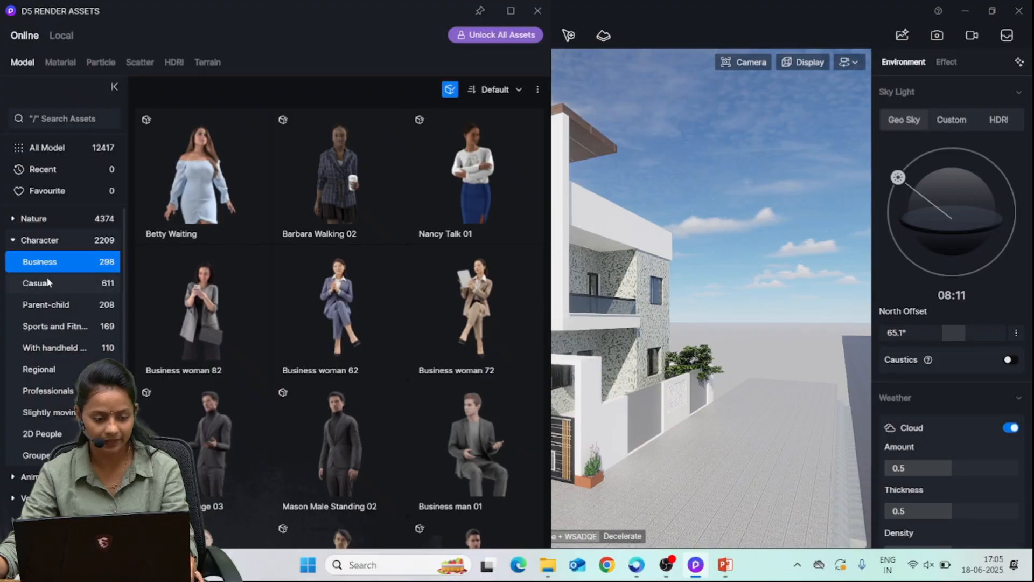
click(48, 282)
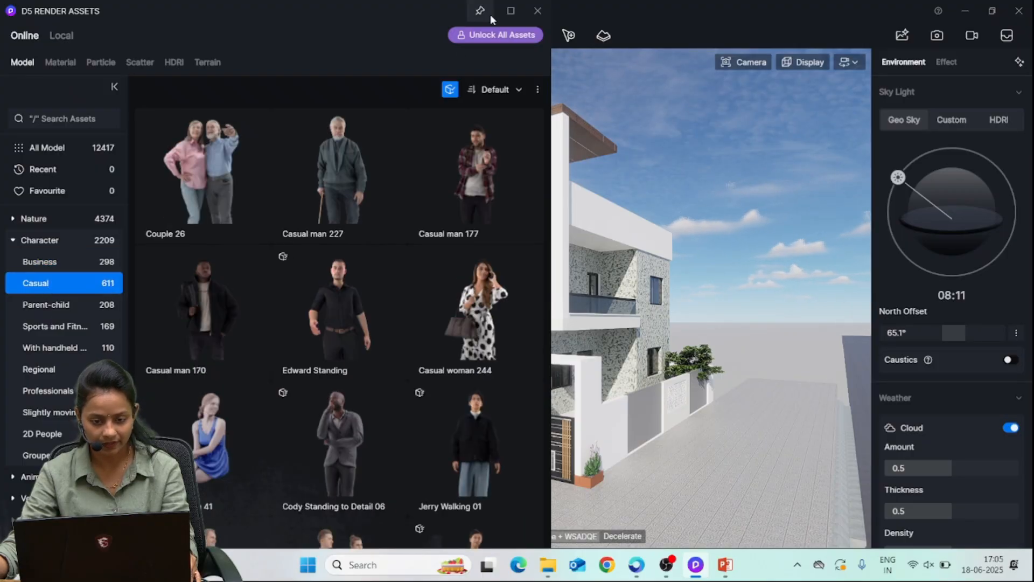
Maximize the asset library window and browse the remaining Character subcategories, from Parent-child and Sports and Fitness through Professionals to the group models
click(511, 11)
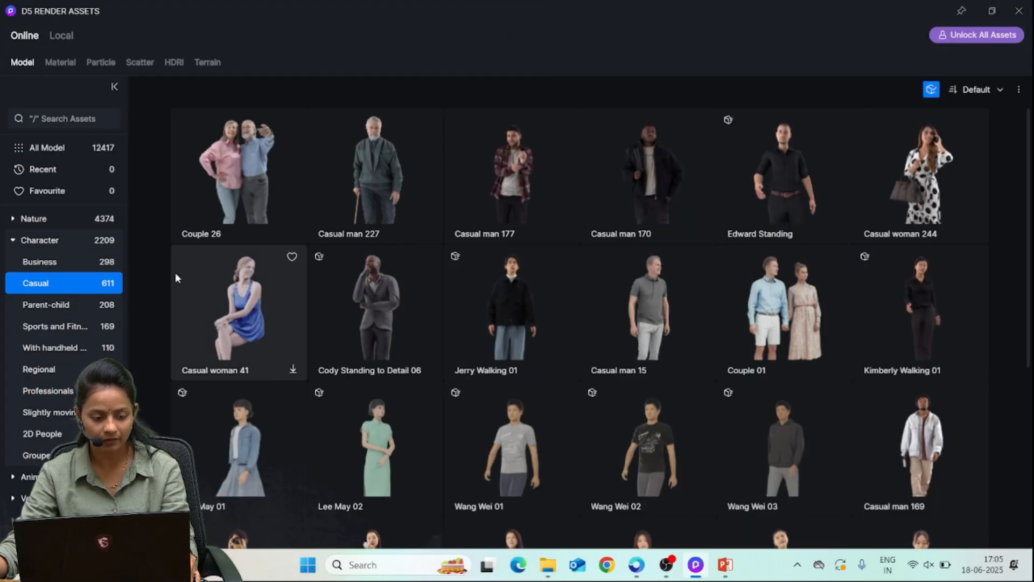
click(46, 305)
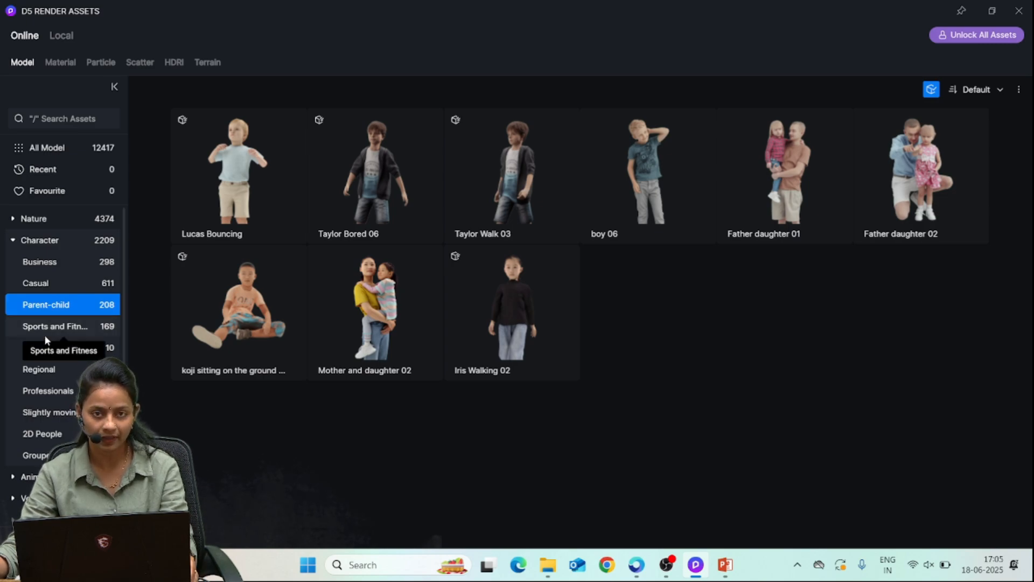
click(53, 329)
click(52, 350)
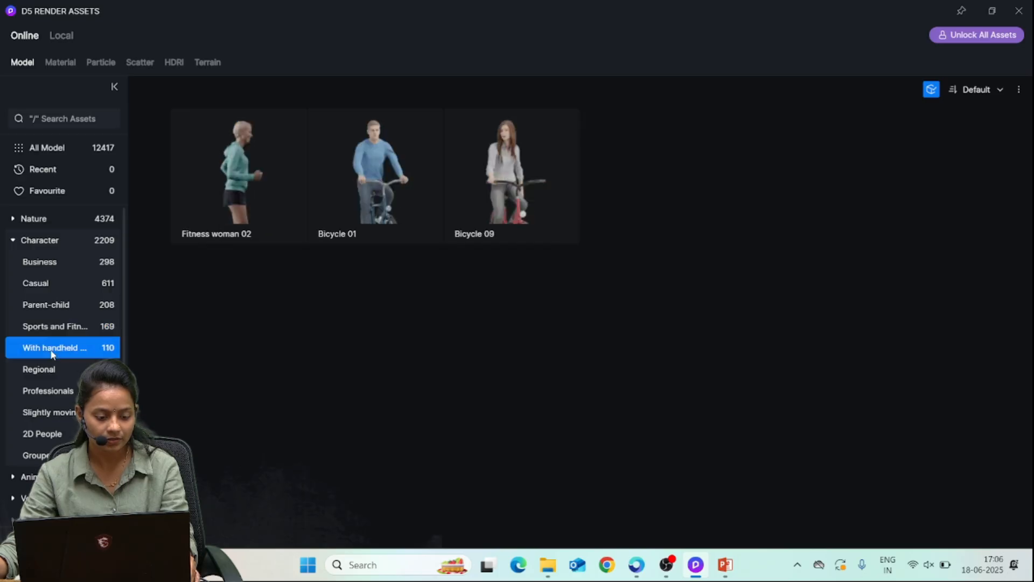
click(41, 370)
click(47, 392)
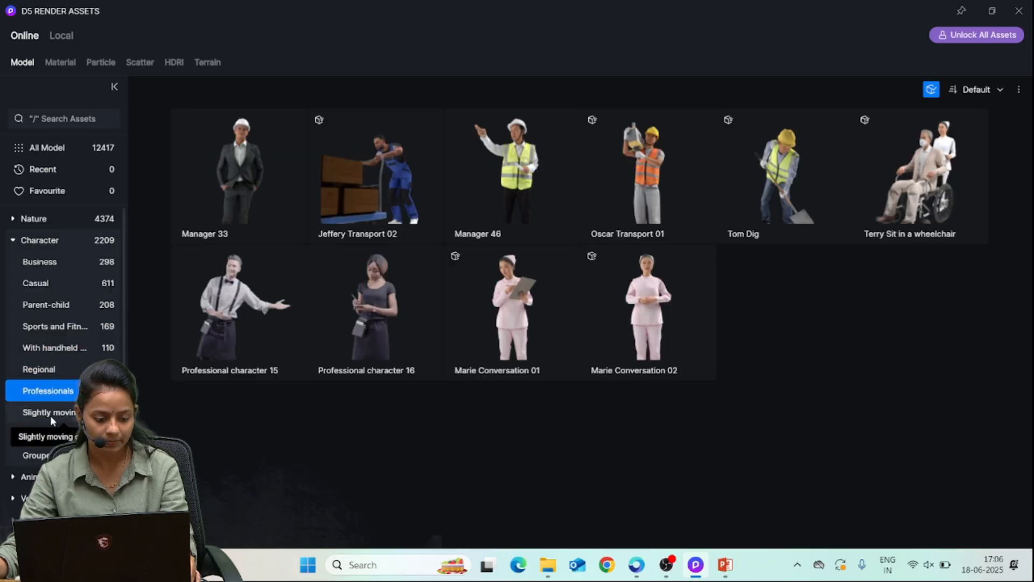
click(50, 415)
click(36, 455)
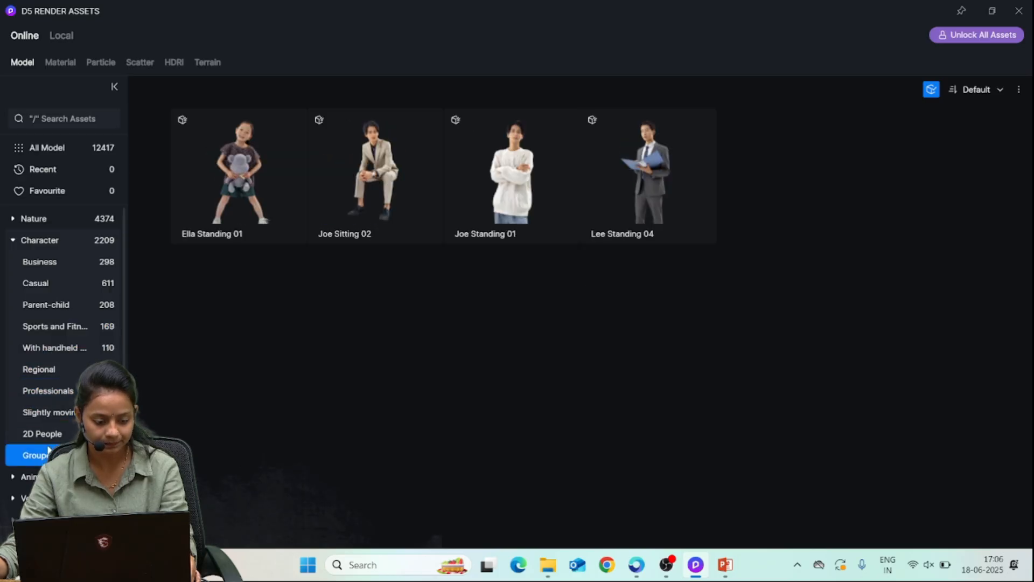
Browse the Animal category's Bird, Fish, Fowl and Livestock, and Pet models
click(11, 240)
click(12, 263)
click(33, 282)
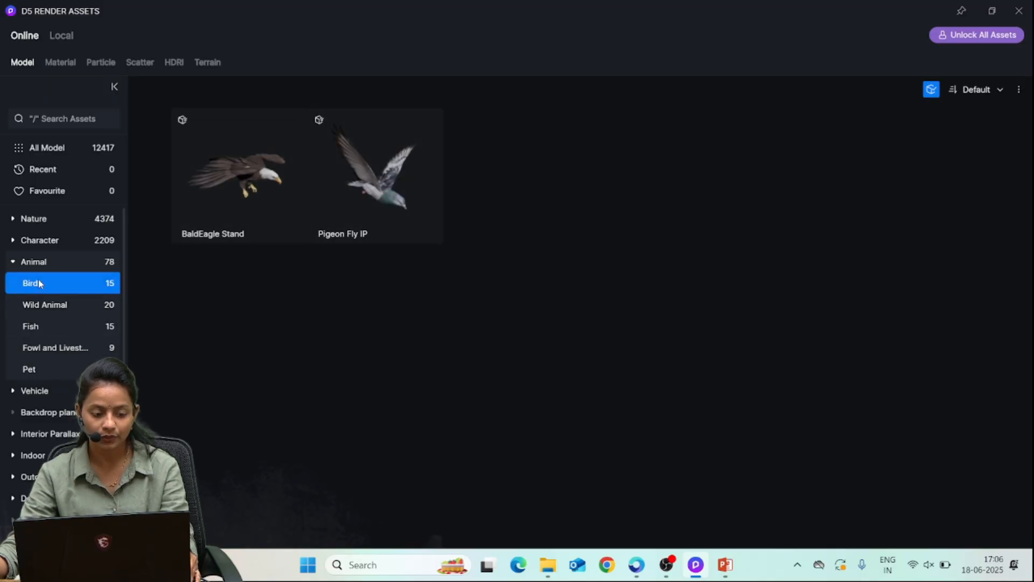
click(37, 328)
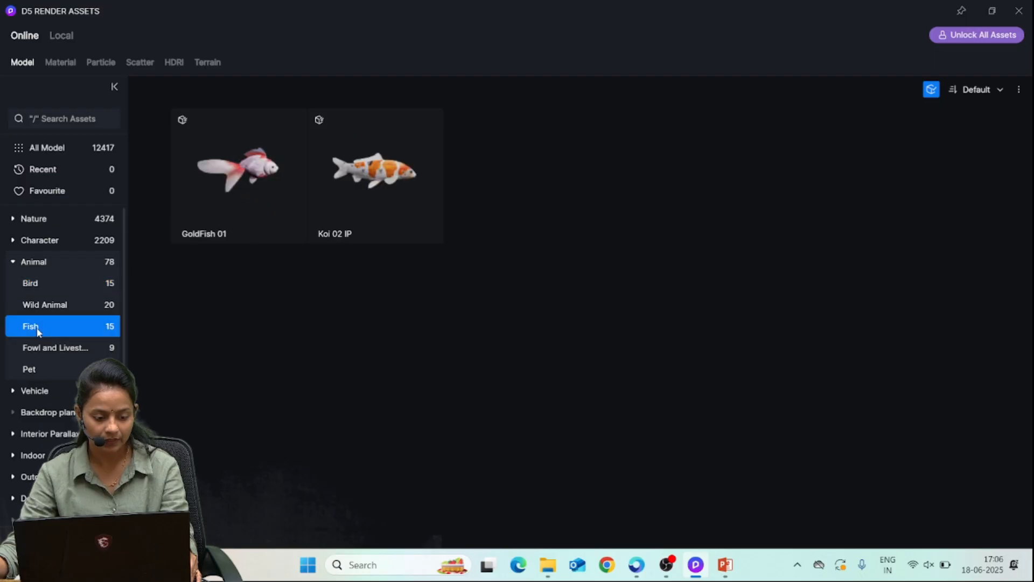
click(64, 346)
click(49, 367)
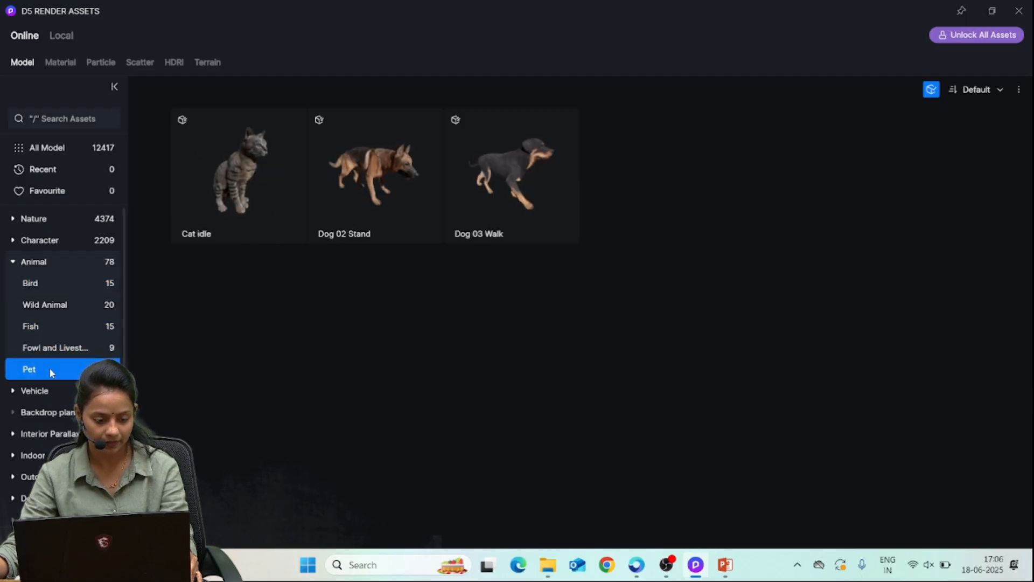
Browse the Vehicle category's Small-sized, Large&Medium-sized, Aircraft and Ship models
click(16, 259)
click(17, 283)
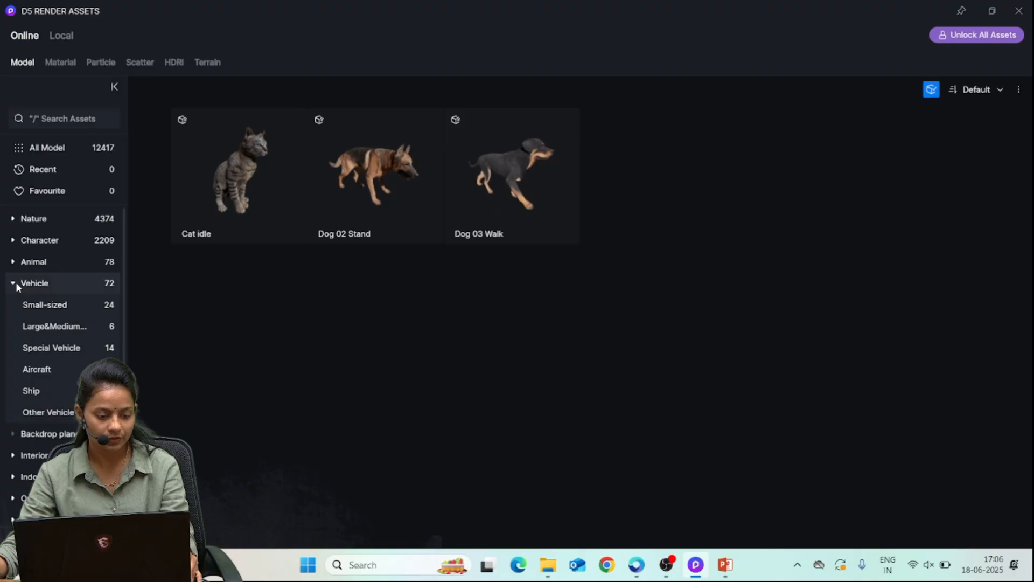
click(46, 305)
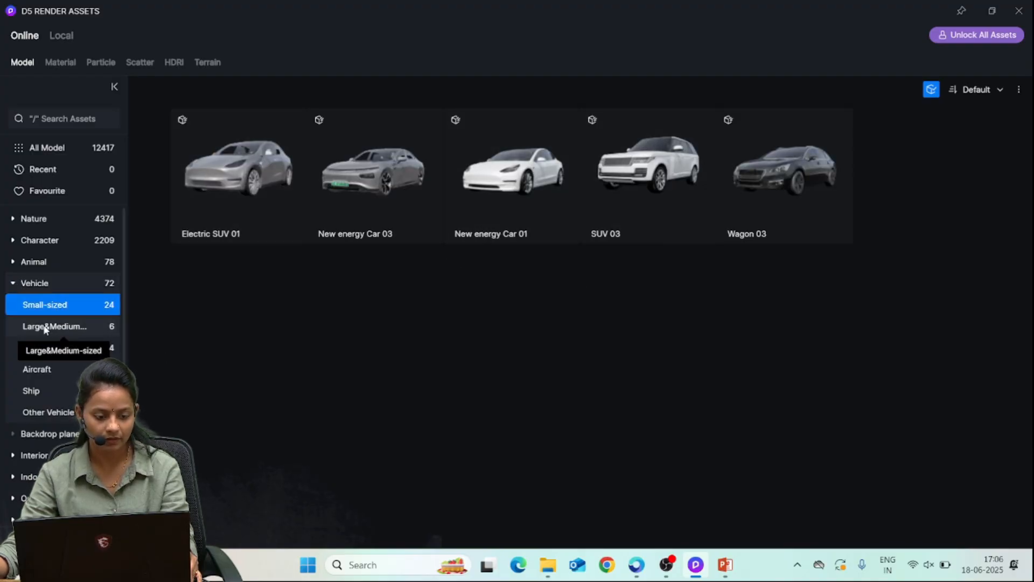
click(45, 326)
click(42, 369)
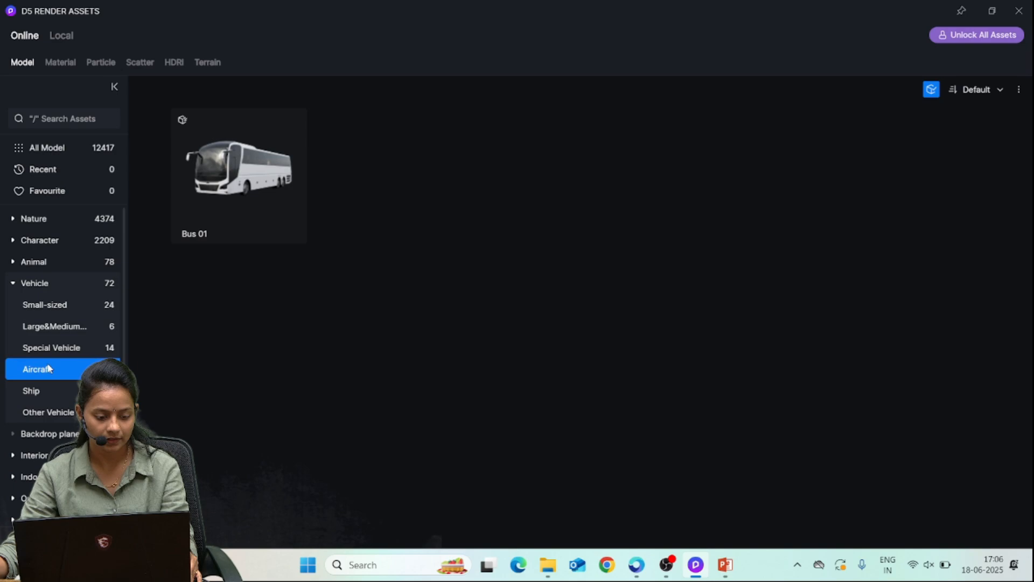
click(49, 393)
Collapse the Vehicle category and view the commercial and residential models under Interior Parallax
click(11, 284)
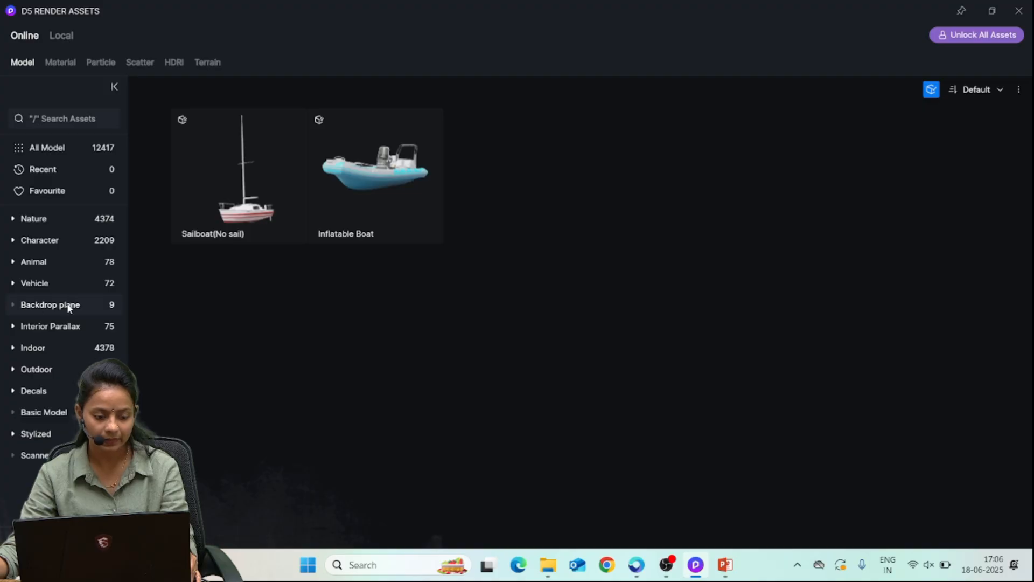
click(13, 325)
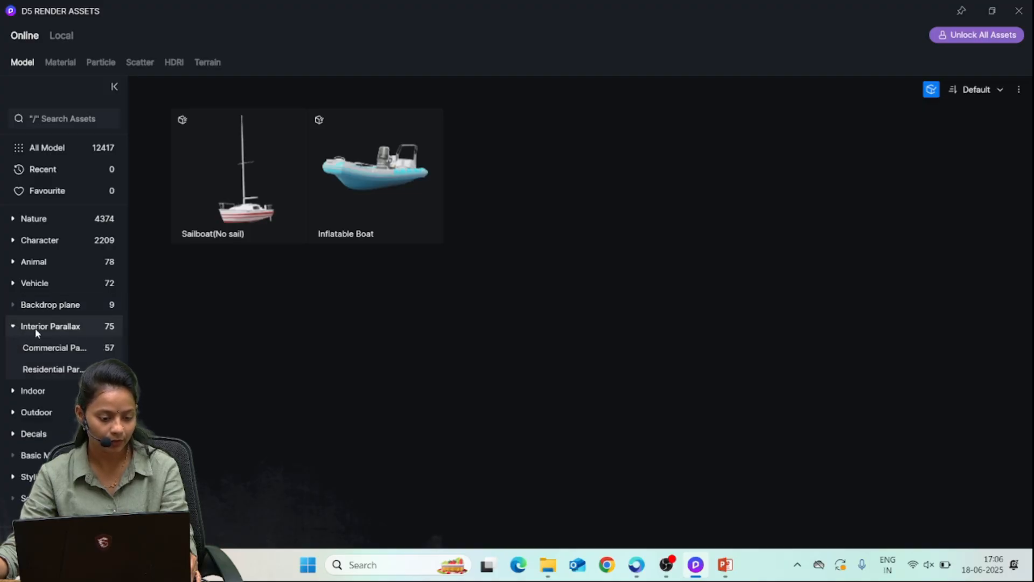
click(59, 347)
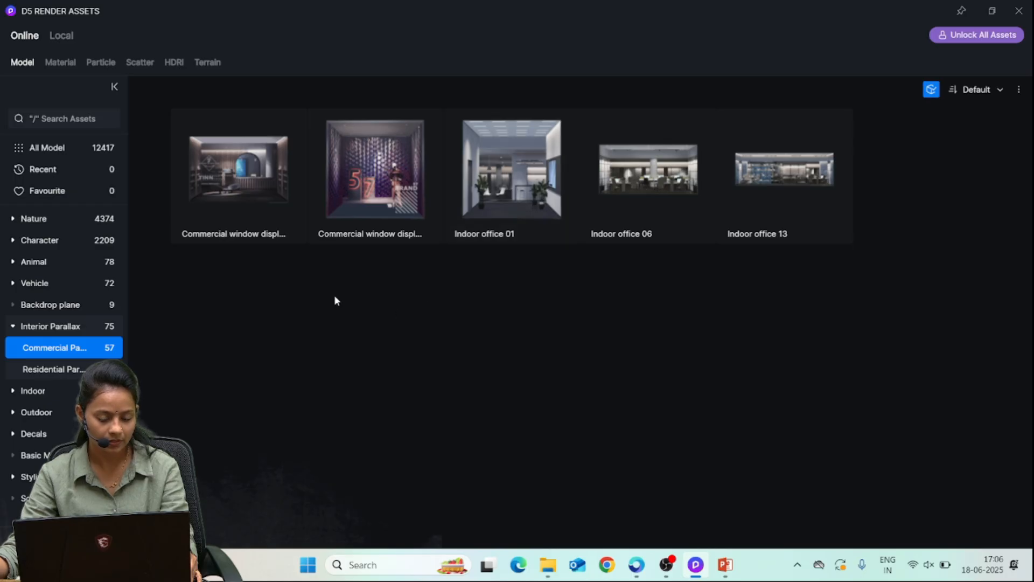
click(61, 371)
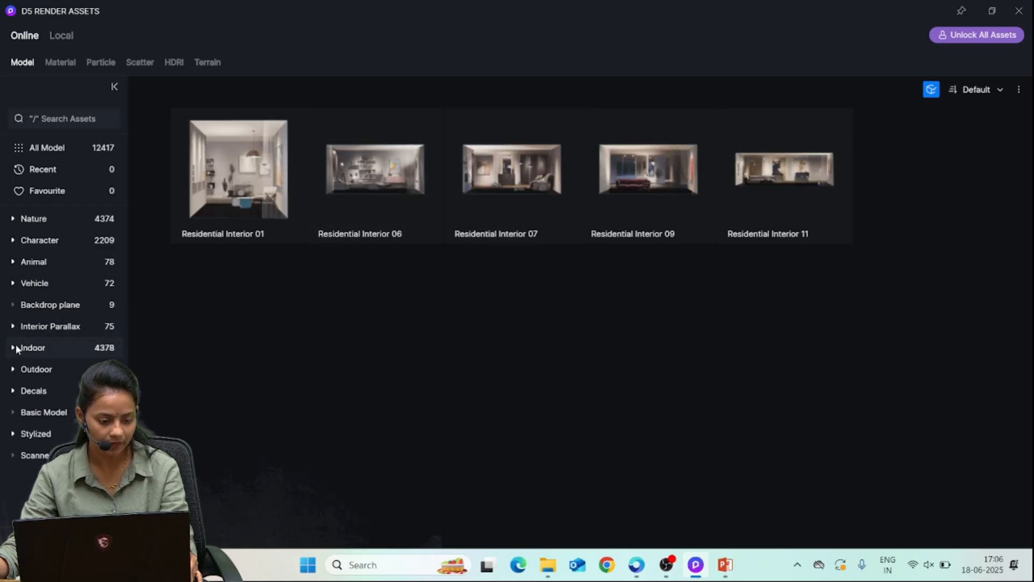
Browse the Indoor Furniture models: sofa, table, tables, chairs, beds and cabinets
click(17, 349)
click(17, 370)
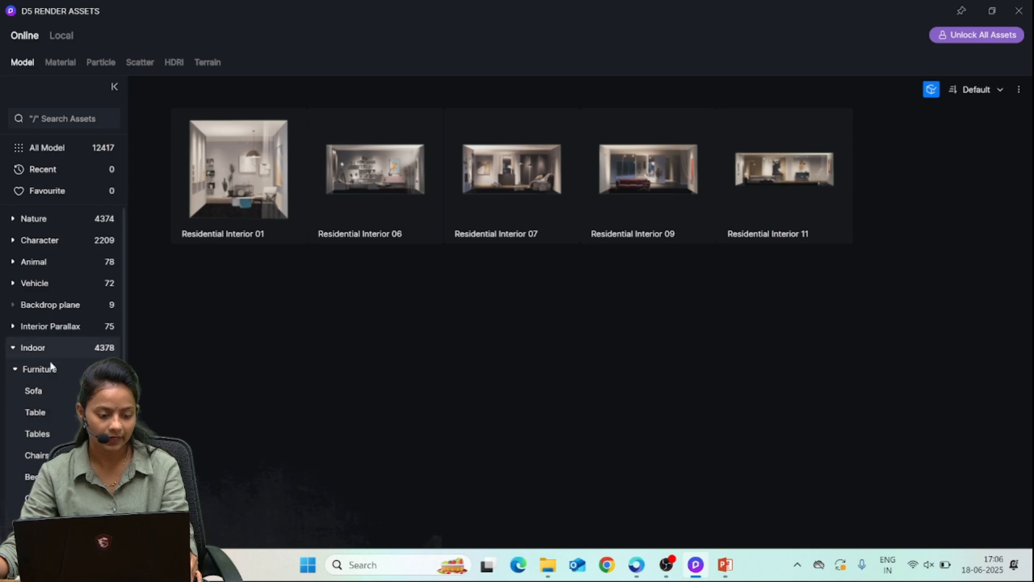
click(39, 398)
click(42, 412)
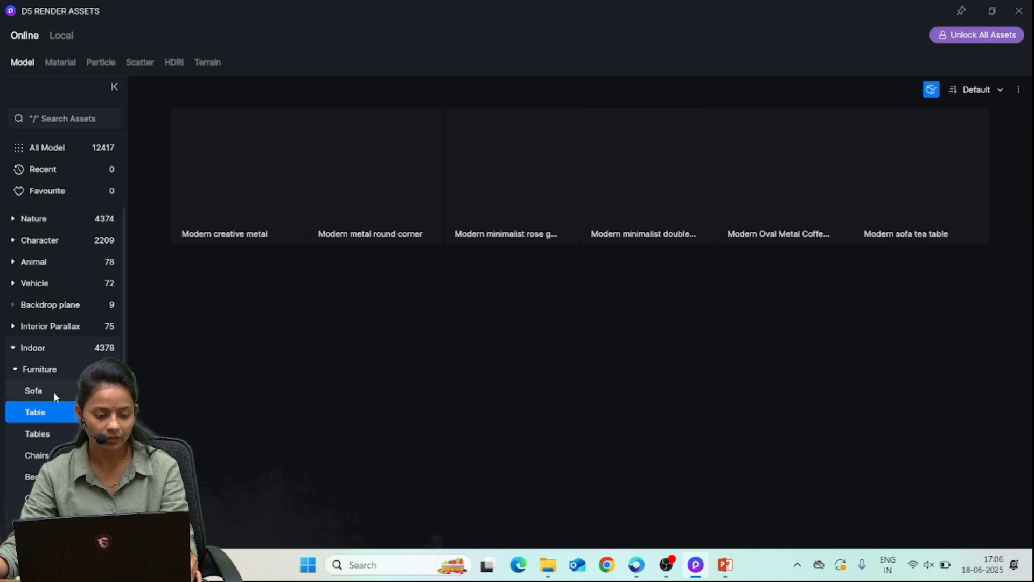
click(38, 434)
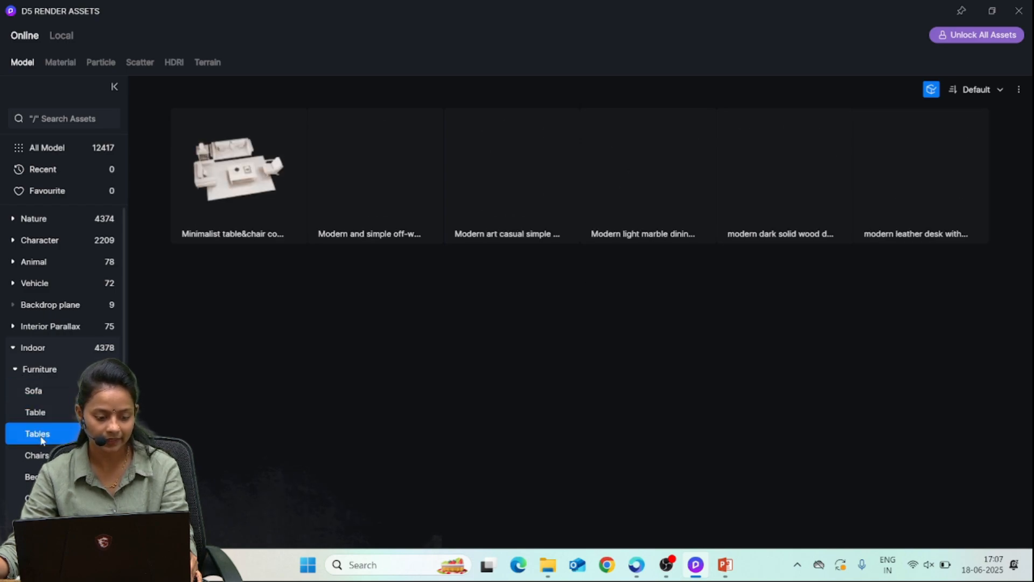
click(37, 455)
click(29, 477)
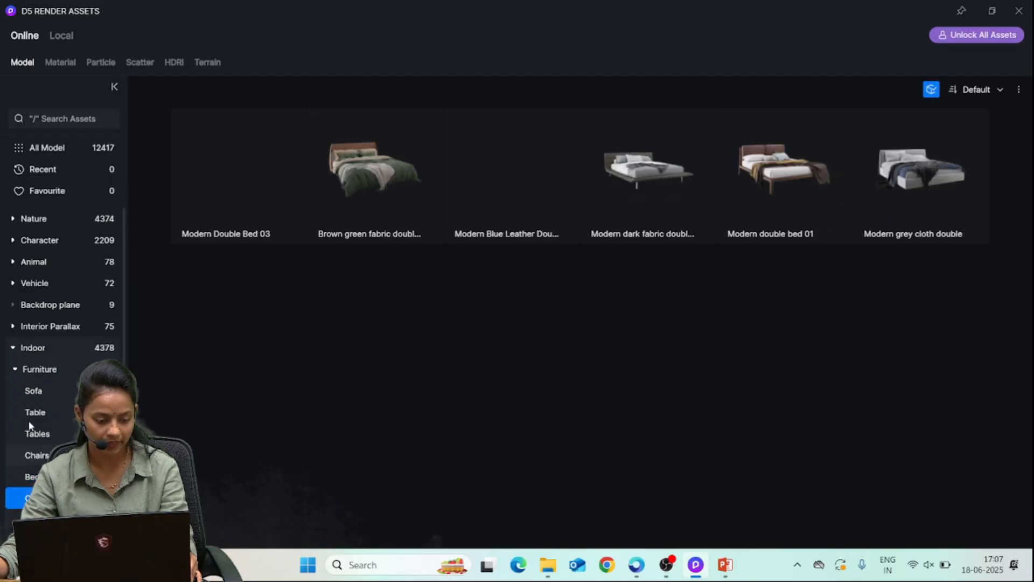
click(28, 499)
Browse the Indoor Lamps models: Chandeliers, Wall lamp, Table lamps and Floor lamps
click(15, 369)
click(39, 395)
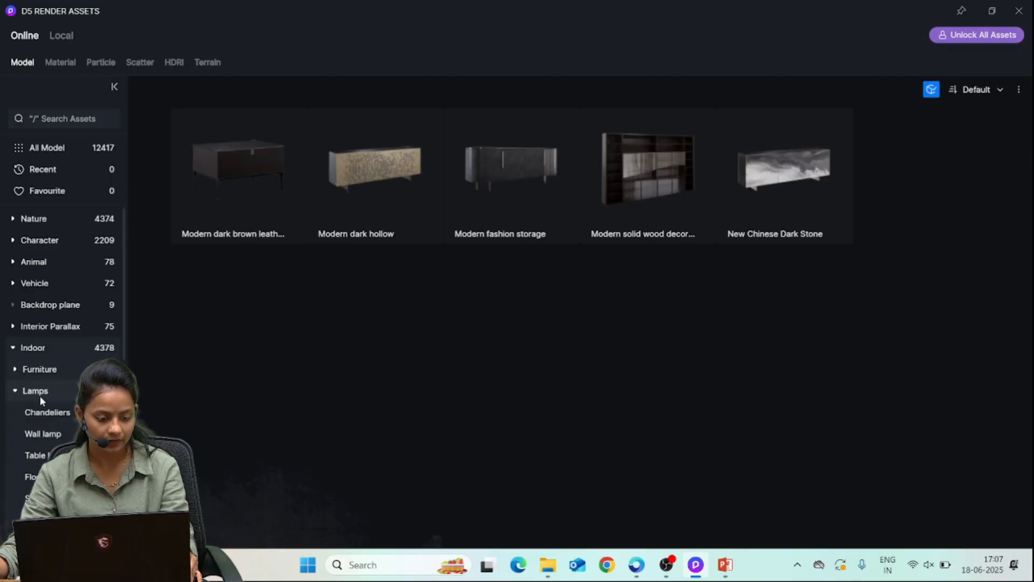
scroll(50, 409, down, 1)
click(47, 380)
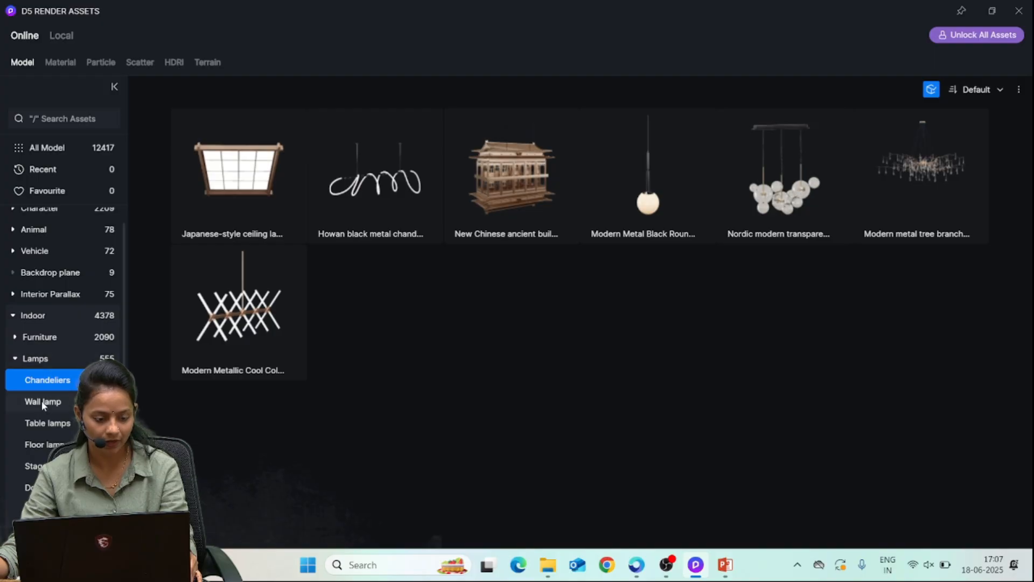
click(43, 403)
click(50, 424)
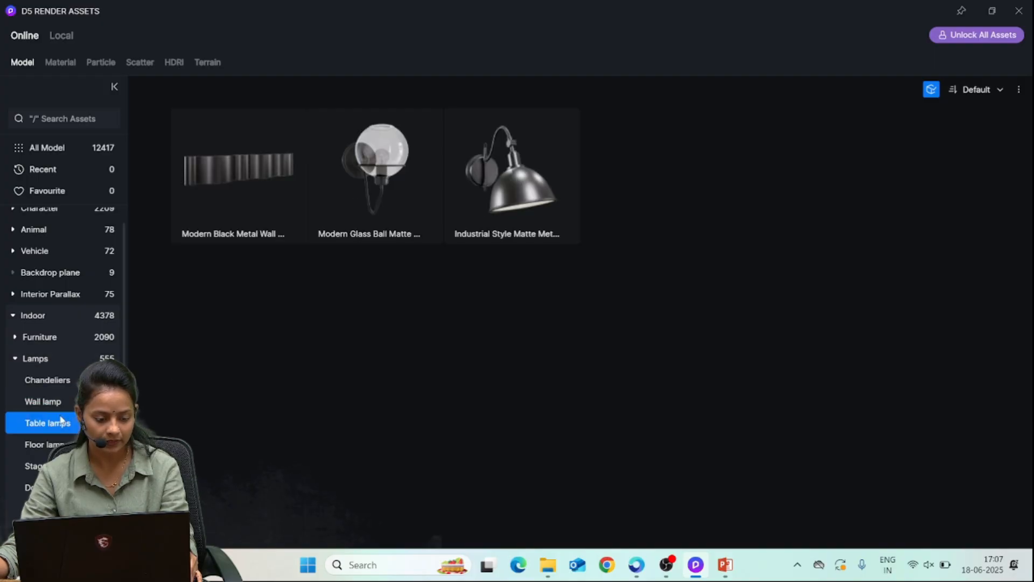
click(53, 445)
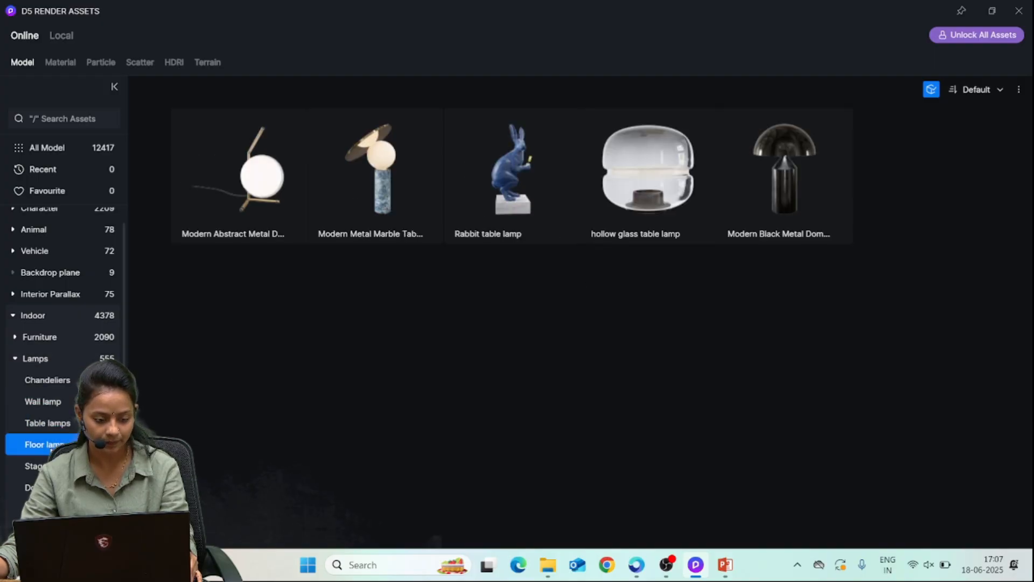
Collapse the Lamps group and show the home appliance models in Indoor's Electrical group
click(15, 358)
click(16, 380)
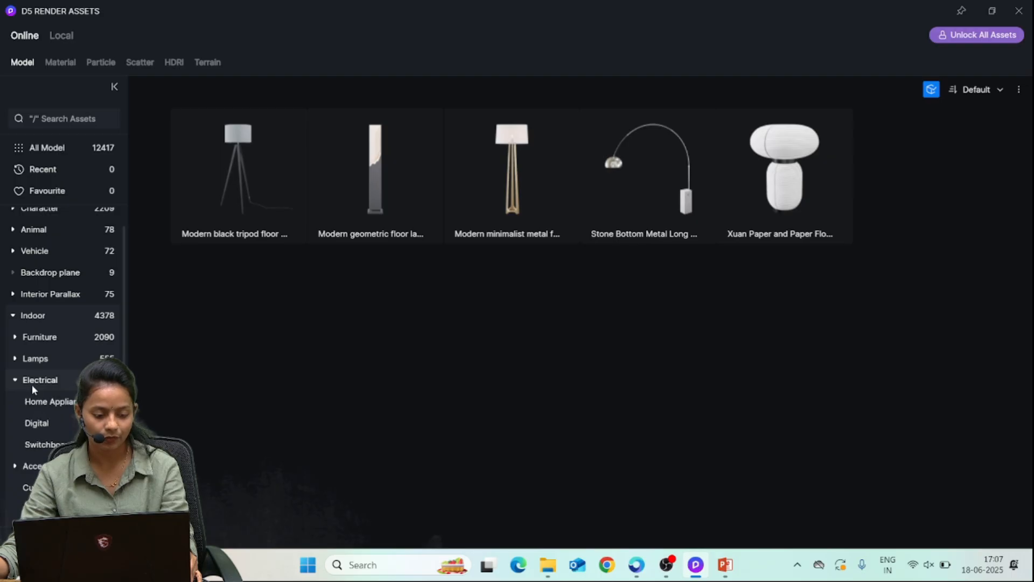
click(15, 381)
click(15, 381)
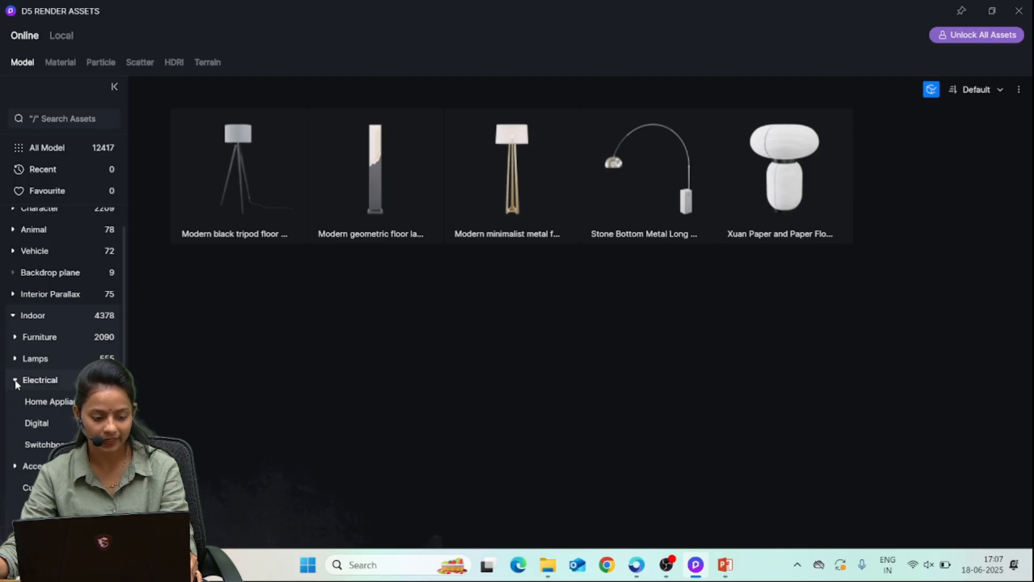
click(16, 381)
click(16, 381)
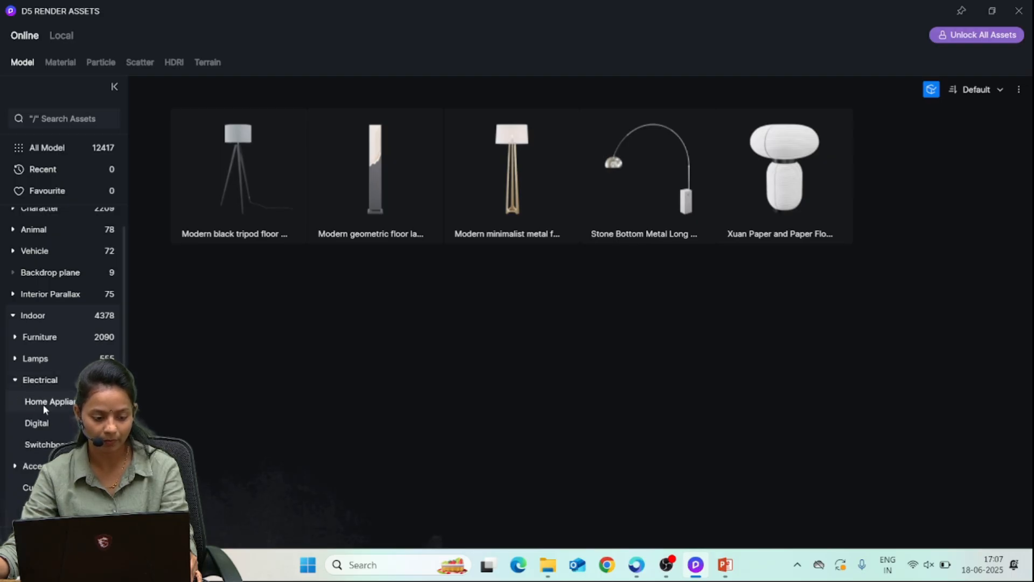
click(44, 402)
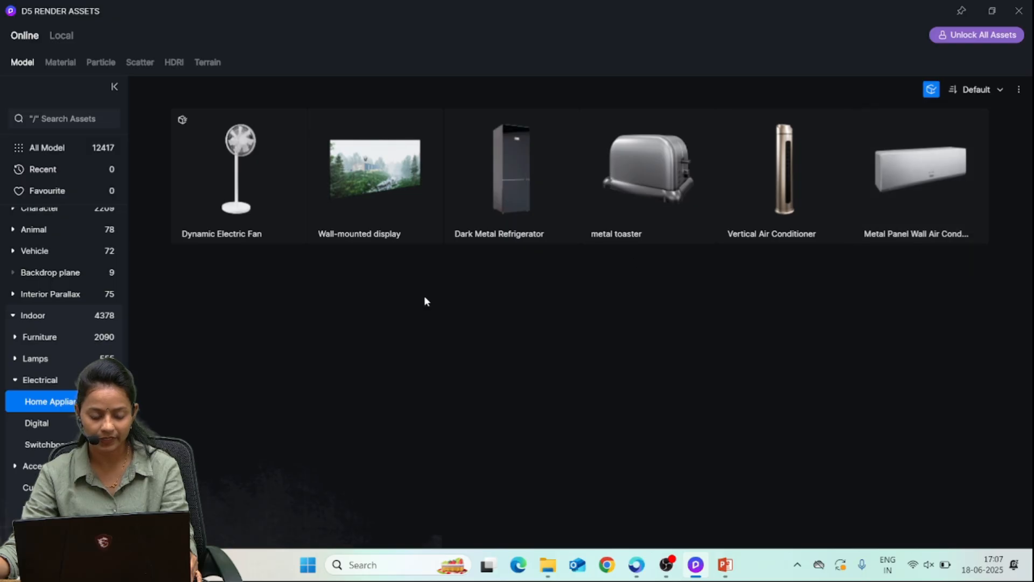
View the Digital and Switchboards models in Indoor's Electrical group and remove the Free Only filter
click(37, 423)
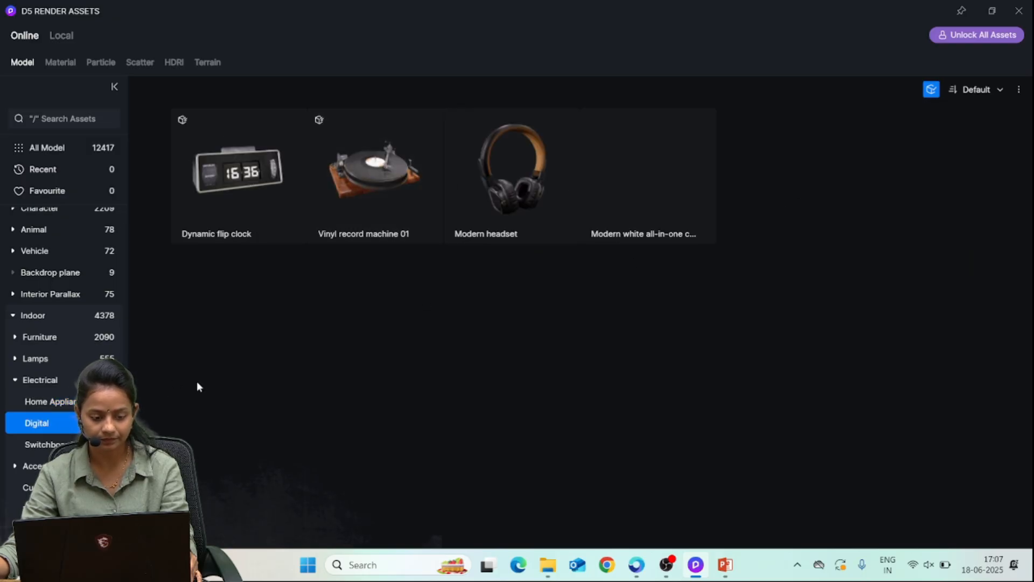
click(38, 445)
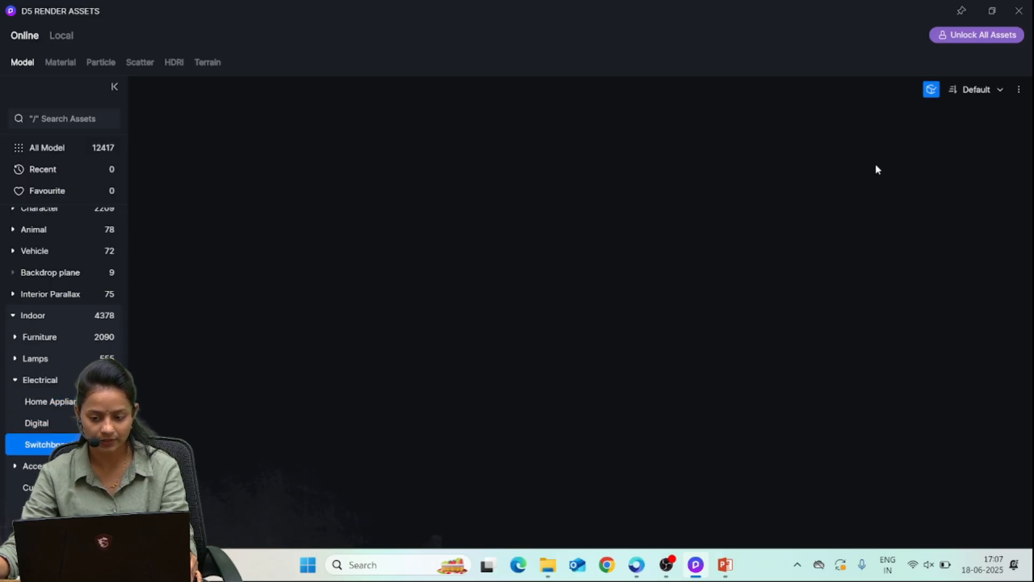
click(932, 90)
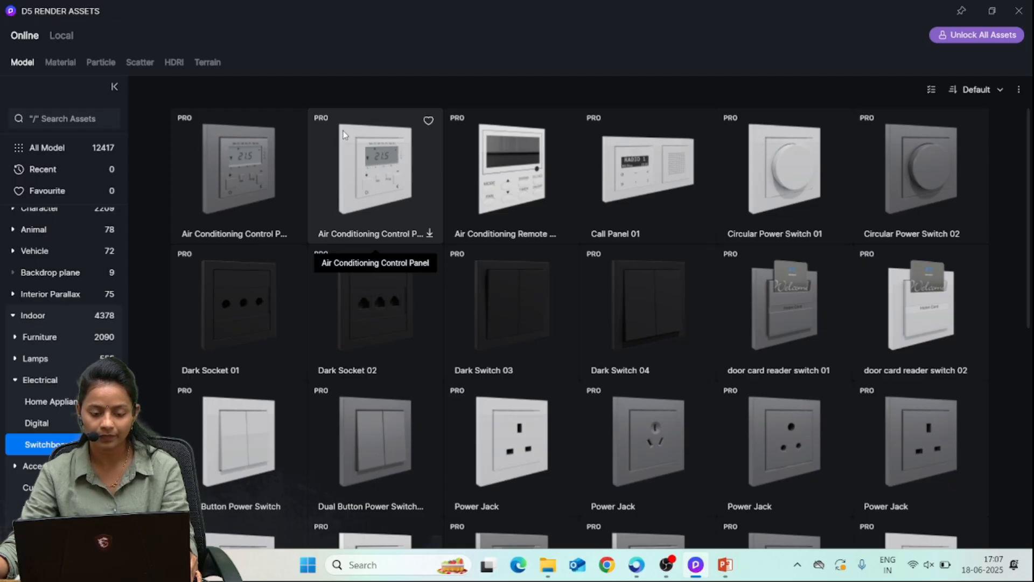
Expand Indoor's Office group and view its Office space models
scroll(62, 323, down, 3)
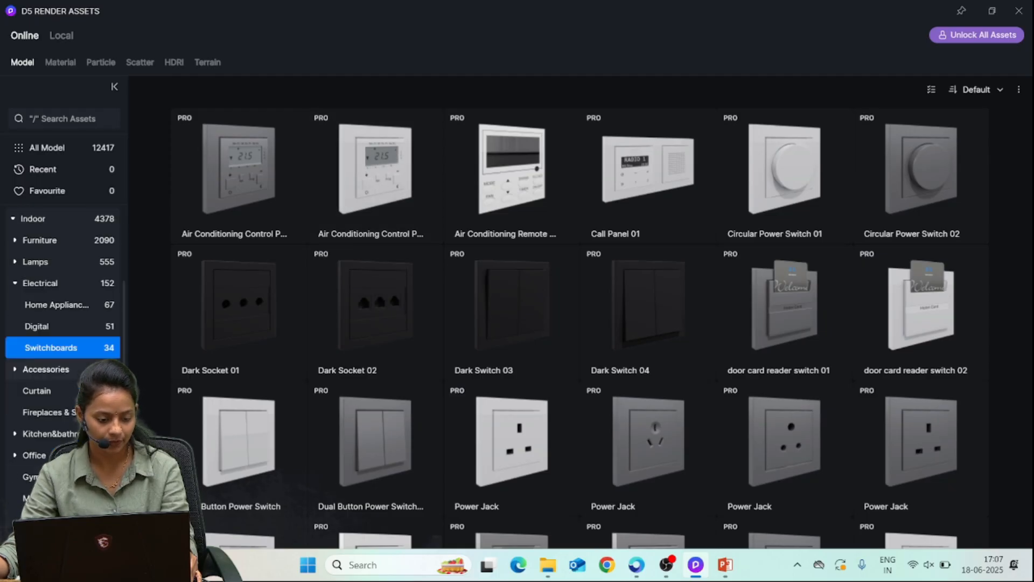
click(19, 457)
click(45, 455)
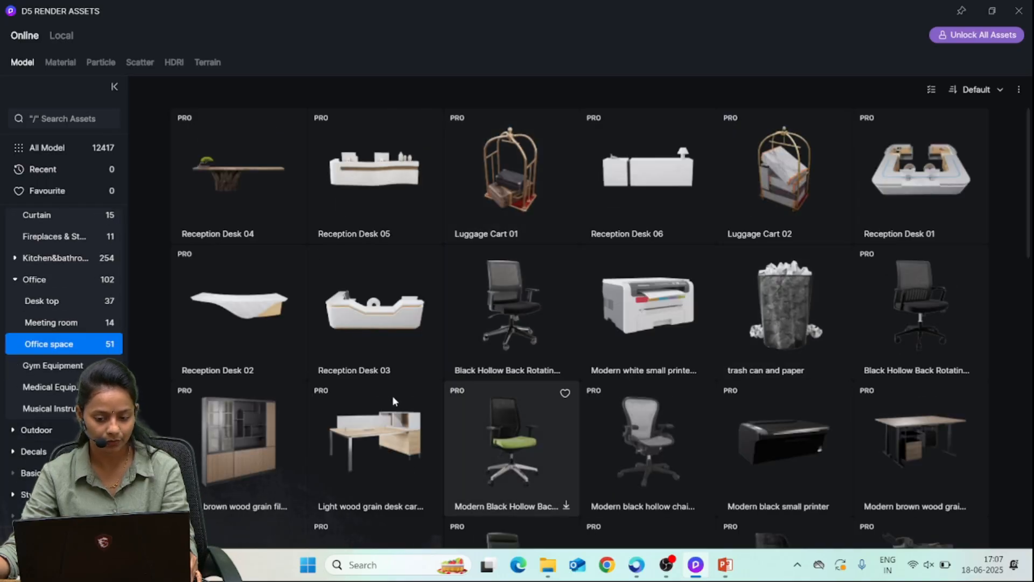
Browse the Outdoor models, including the Commercial and sports and entertainment ones, and collapse the Commercial group
click(30, 434)
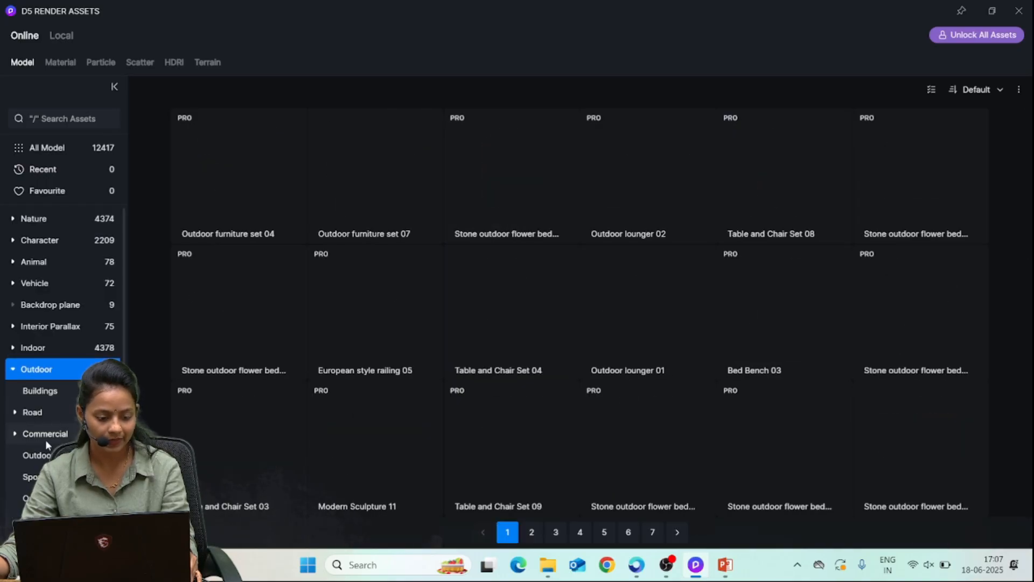
click(54, 435)
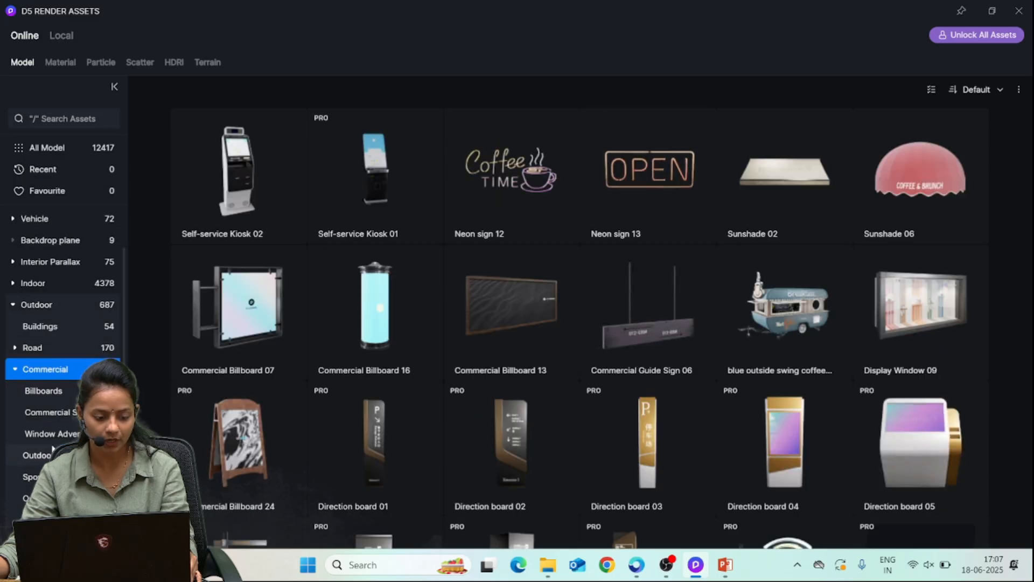
click(51, 415)
click(48, 457)
click(32, 477)
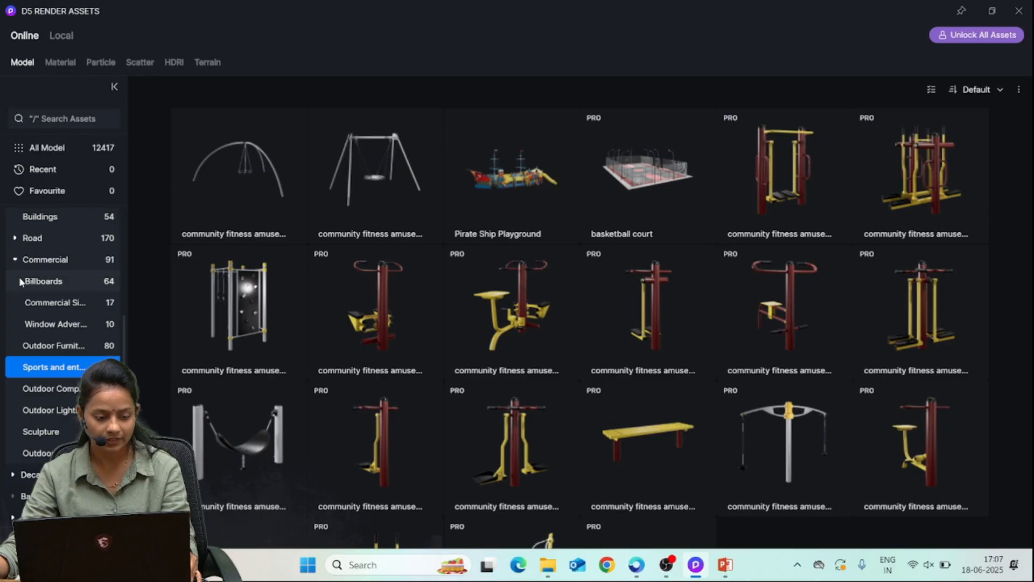
click(15, 260)
click(15, 300)
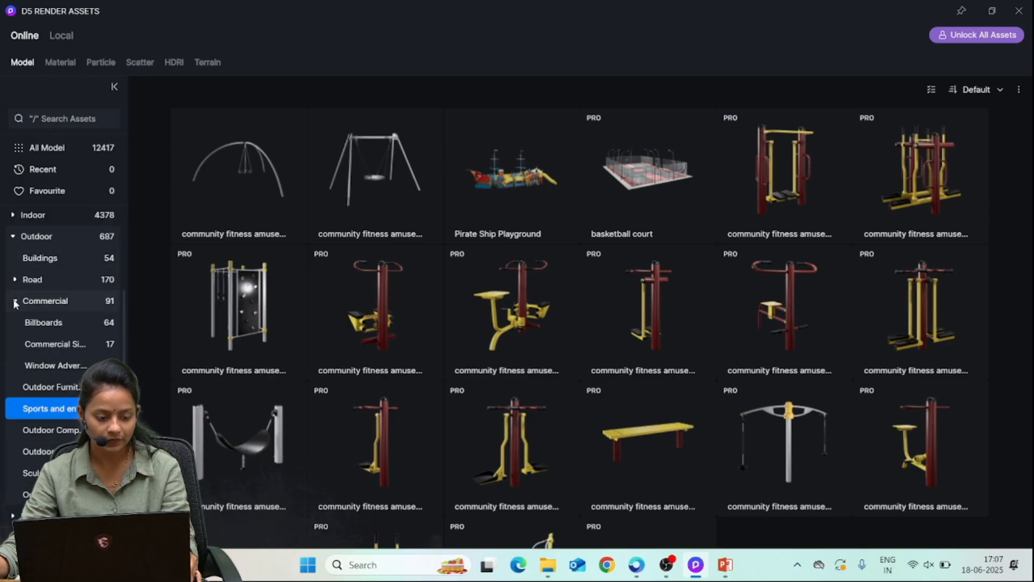
click(16, 301)
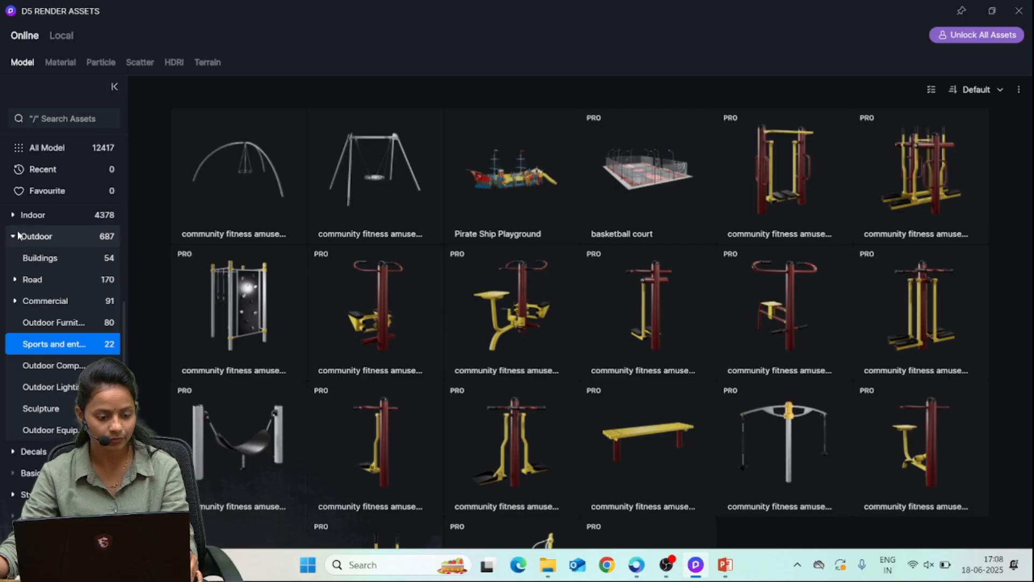
Filter Nature's Flowering Tree models to Free Only and download Acacia farnesiana
scroll(21, 234, up, 4)
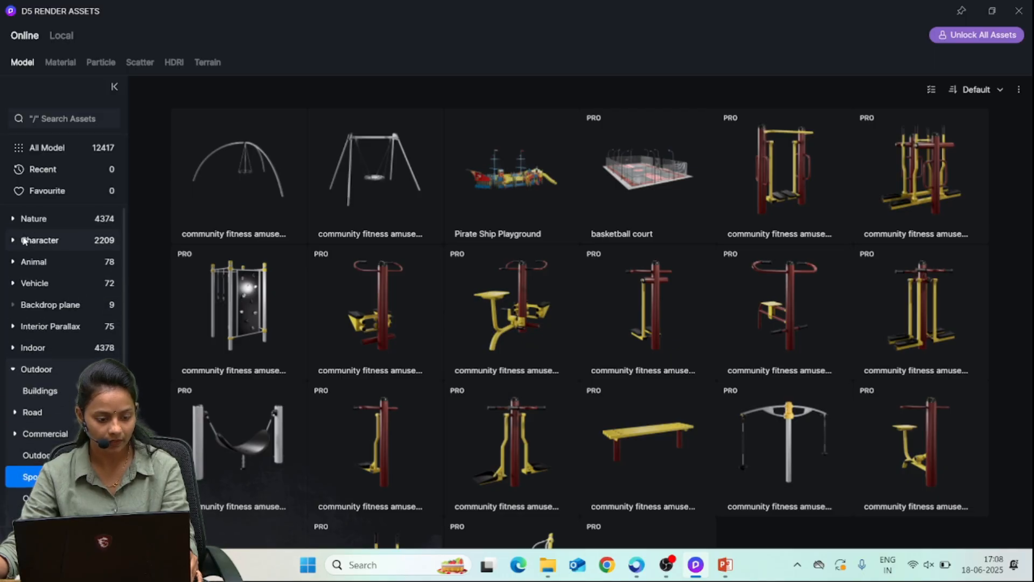
click(14, 220)
click(40, 243)
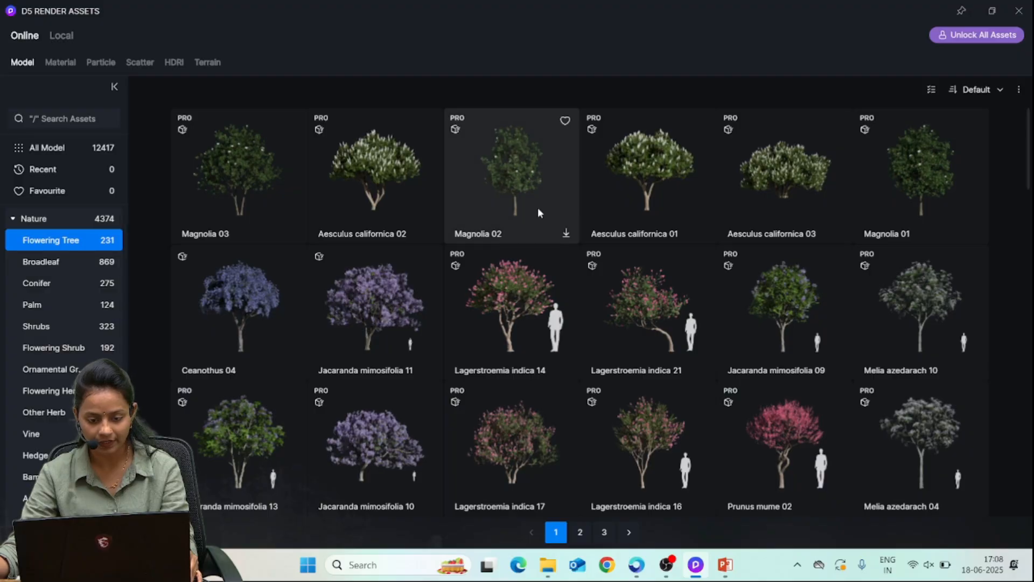
click(933, 90)
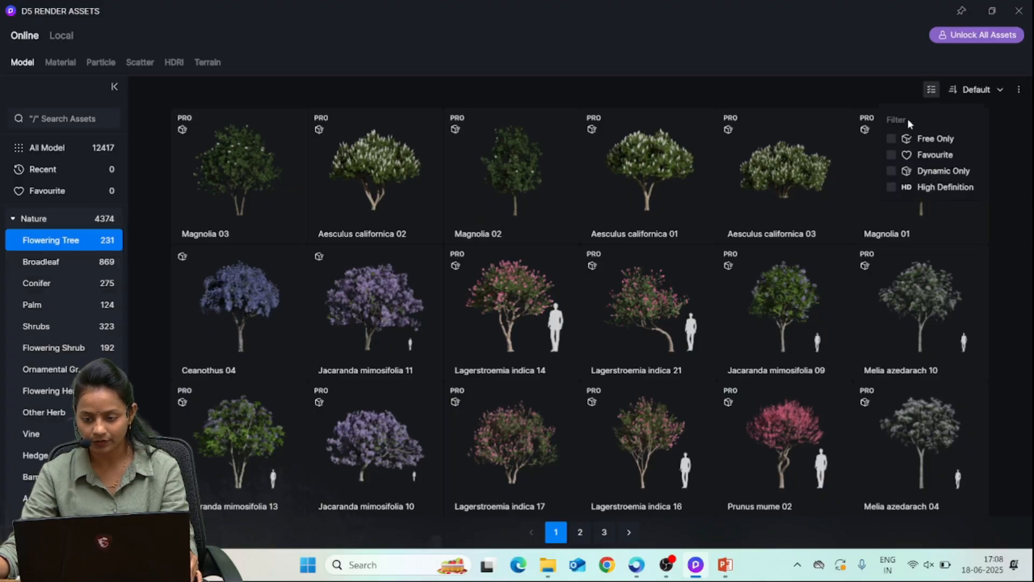
click(893, 140)
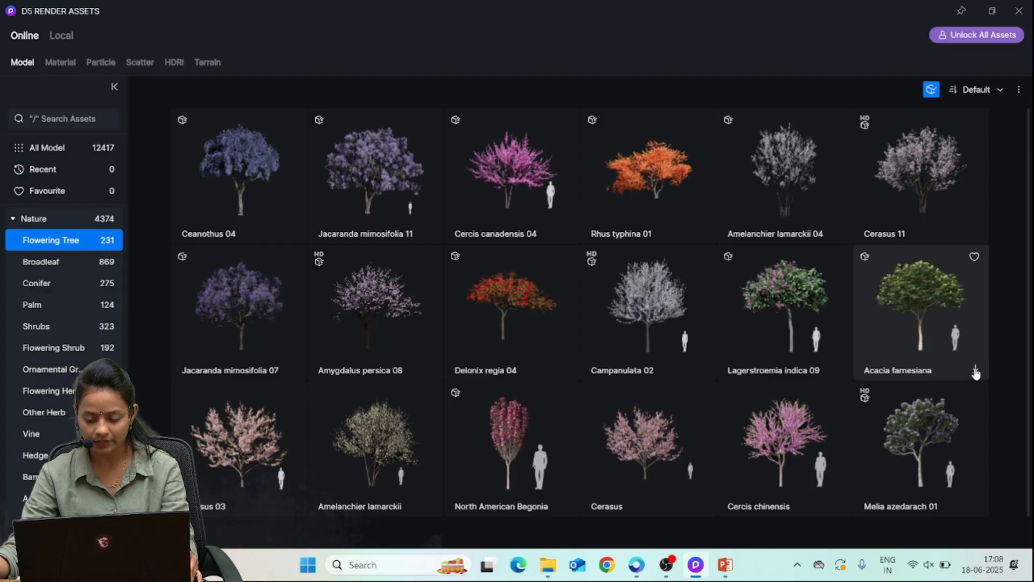
click(976, 370)
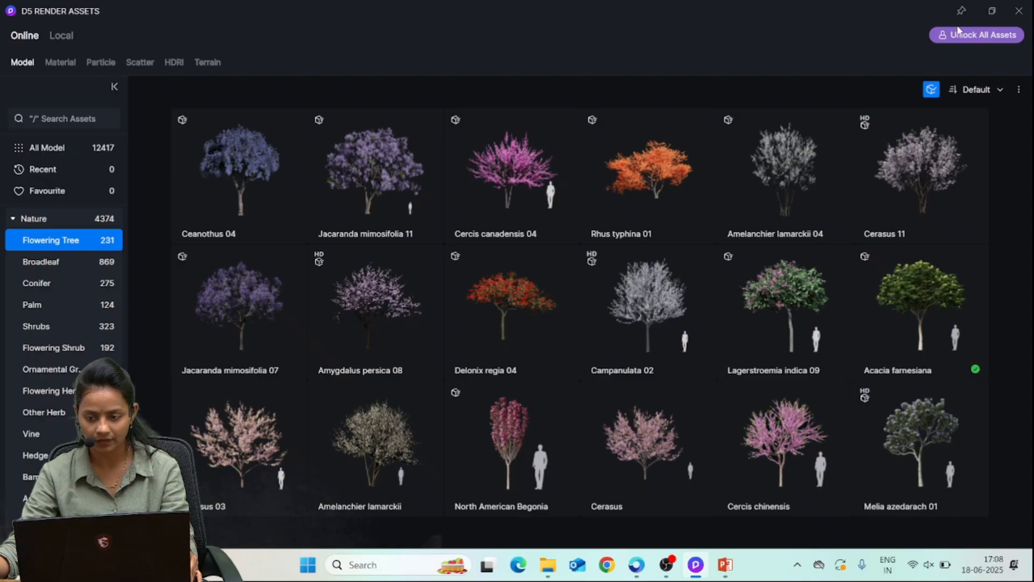
Place one Acacia farnesiana tree on the paving in front of the gate's corner planter, close the asset library and end placement
click(992, 11)
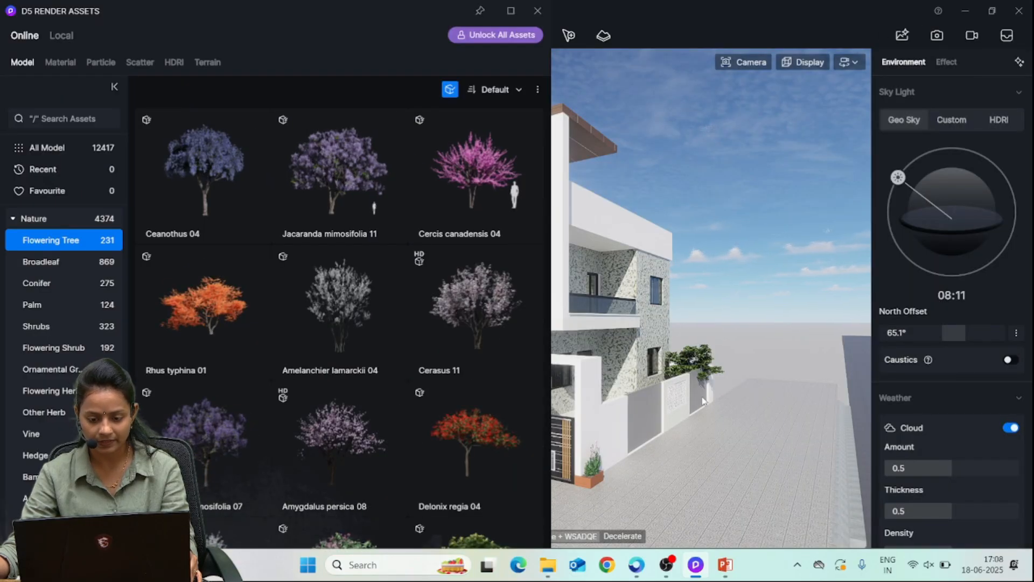
right_drag(778, 417, 683, 390)
right_drag(720, 333, 713, 293)
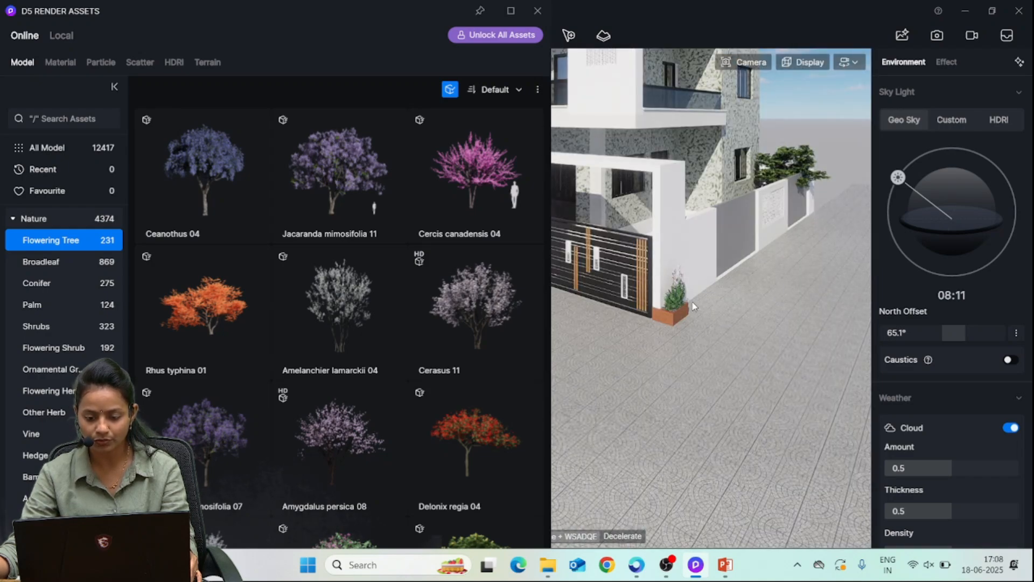
scroll(466, 458, down, 3)
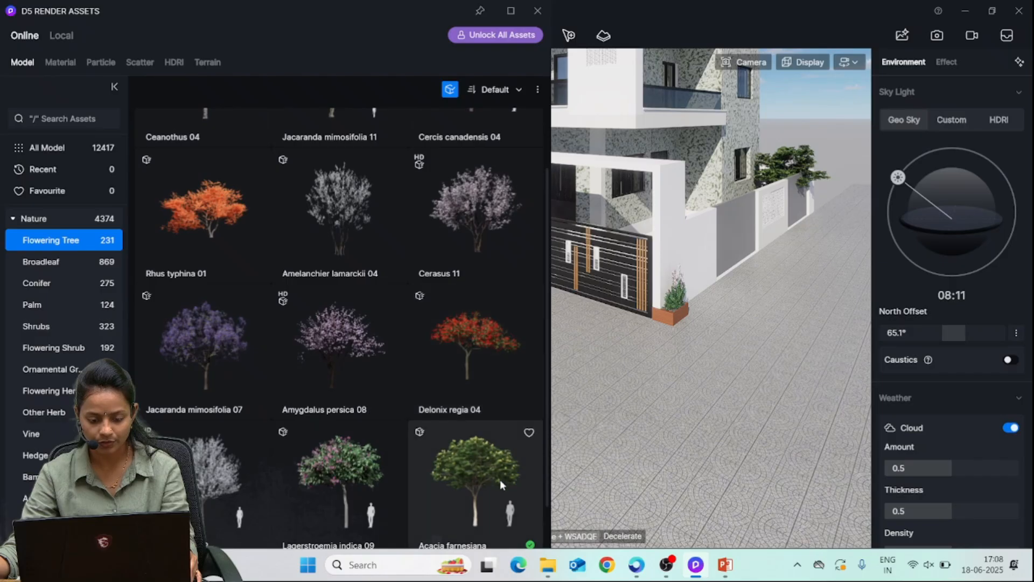
scroll(506, 455, down, 1)
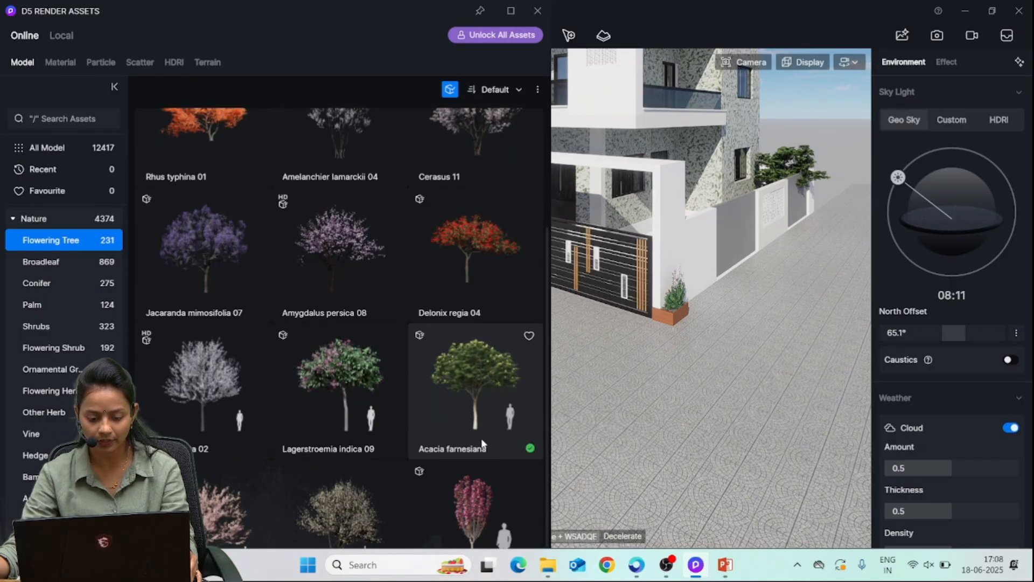
click(477, 419)
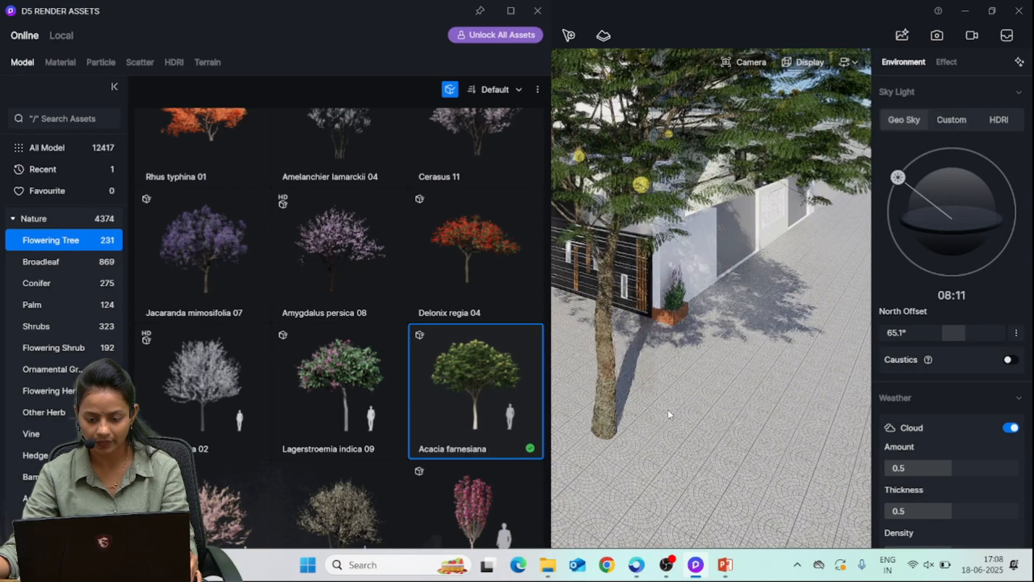
click(671, 405)
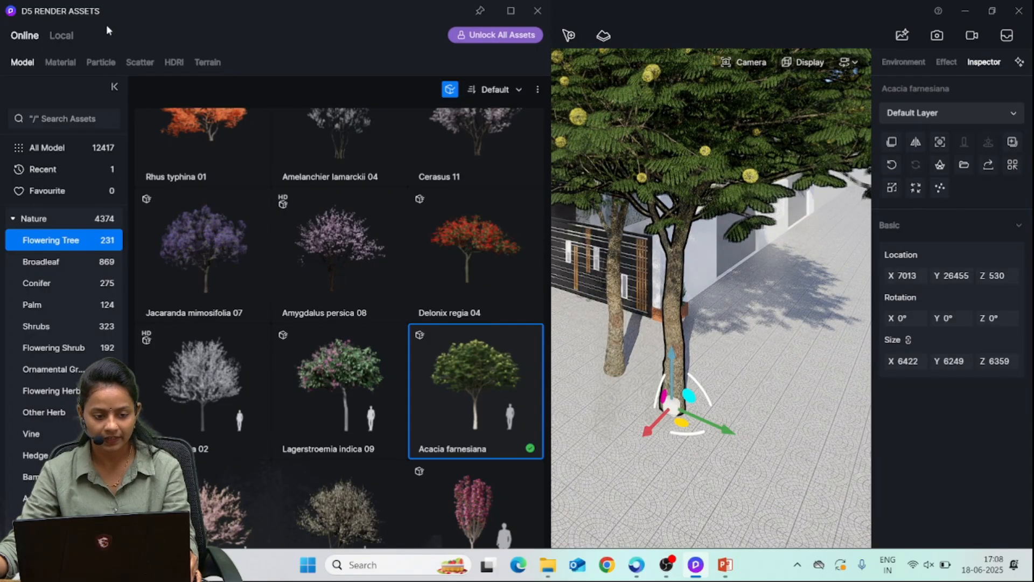
click(537, 11)
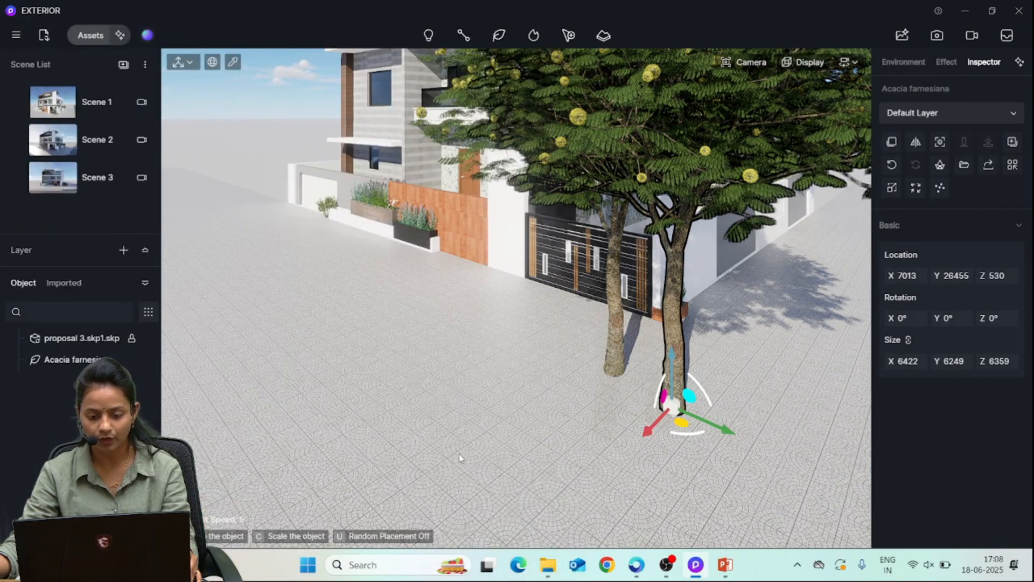
right_drag(509, 403, 469, 375)
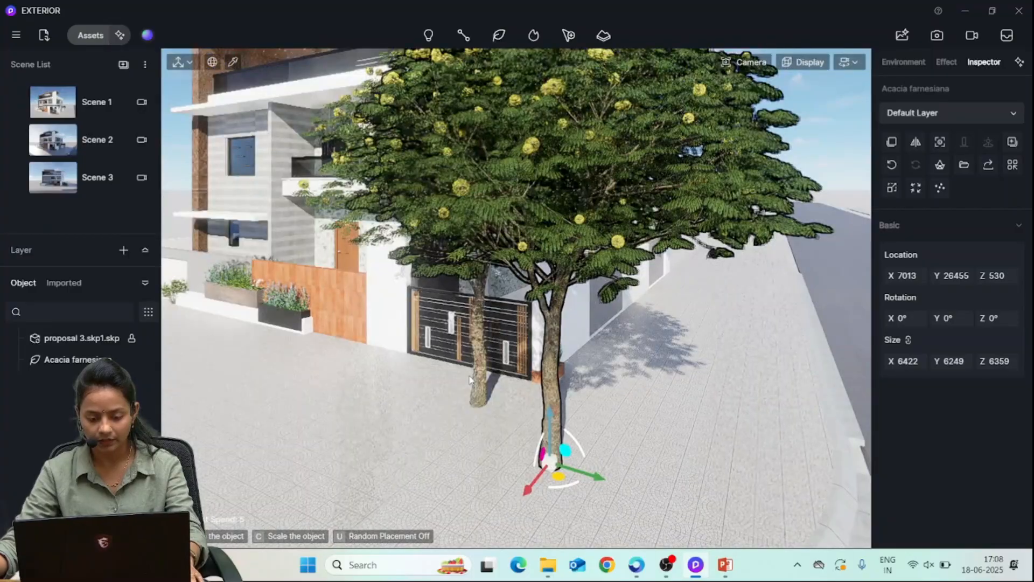
key(Escape)
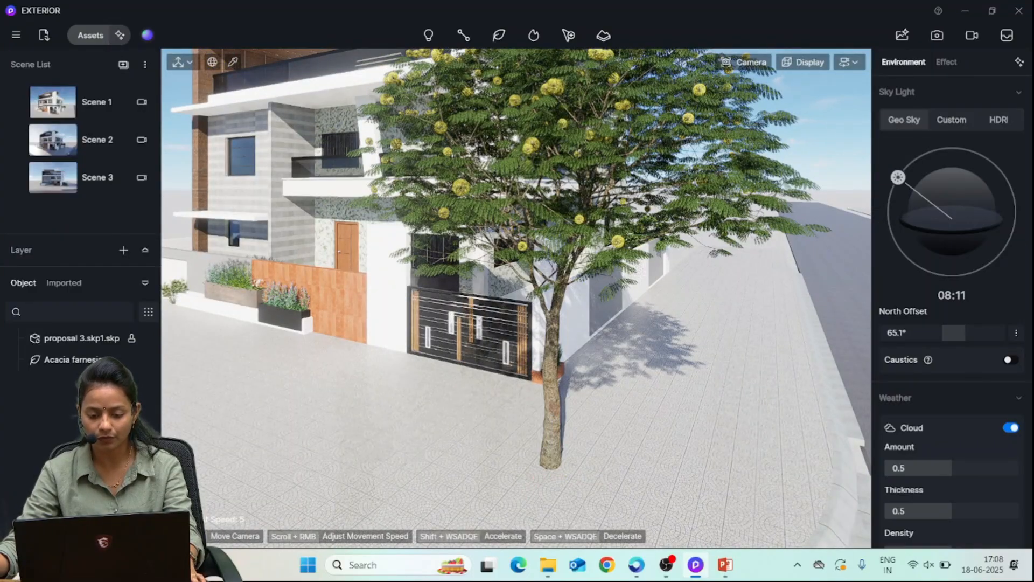
Scale the placed Acacia farnesiana tree up proportionally to about X 7879, Y 7667, Z 7802
right_drag(496, 422, 555, 408)
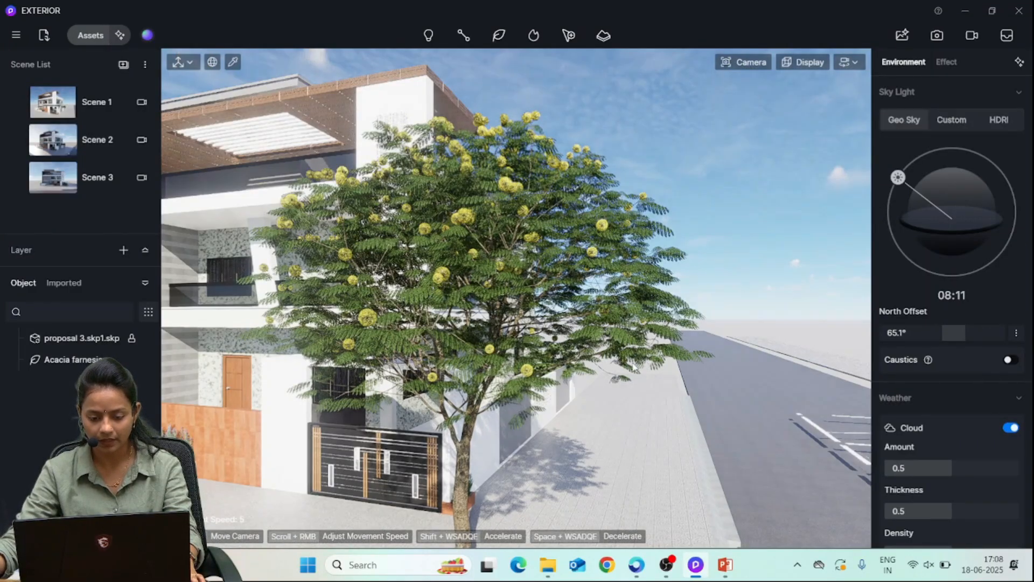
scroll(648, 353, down, 3)
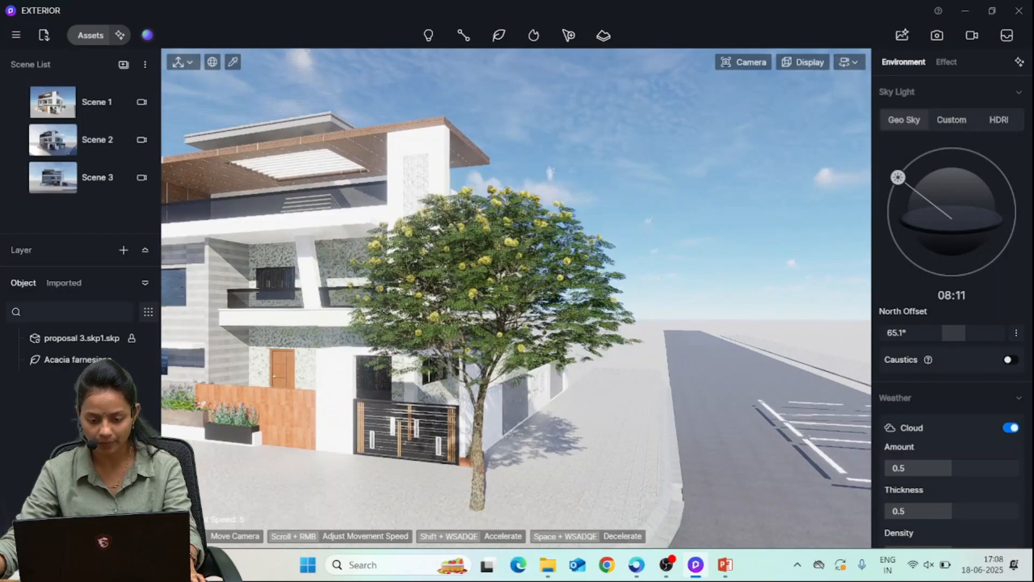
scroll(641, 355, down, 5)
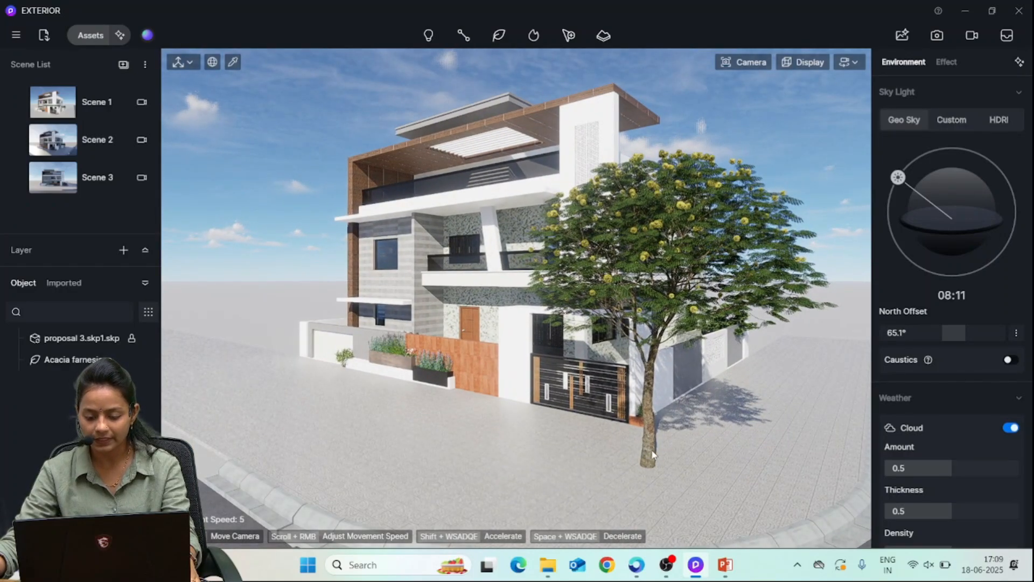
click(652, 454)
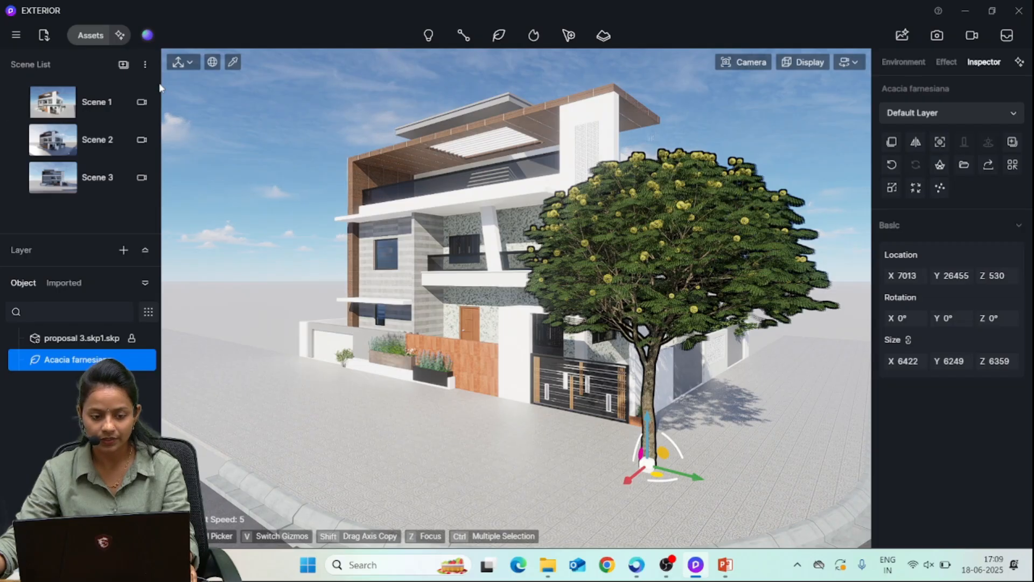
click(187, 63)
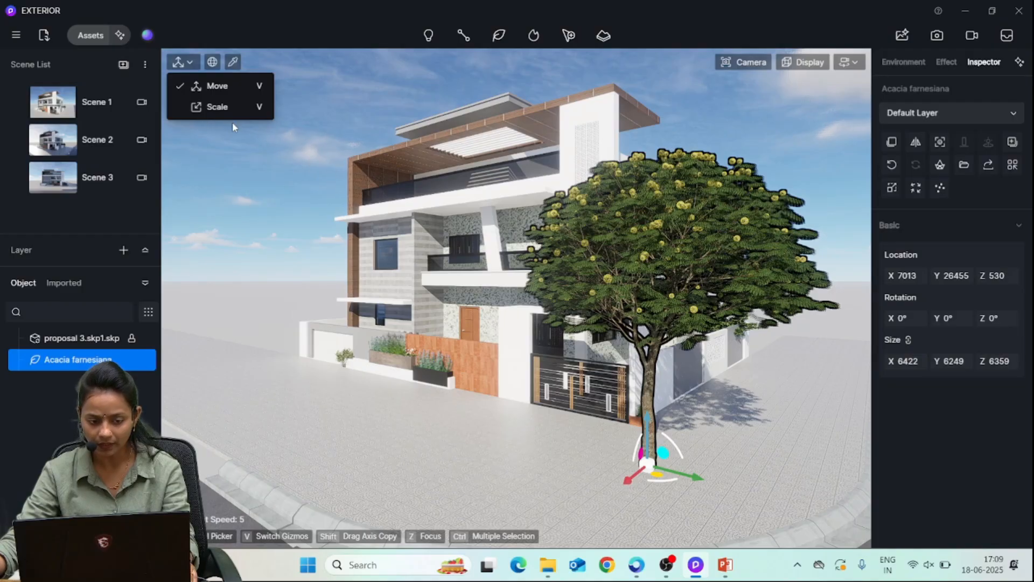
click(219, 106)
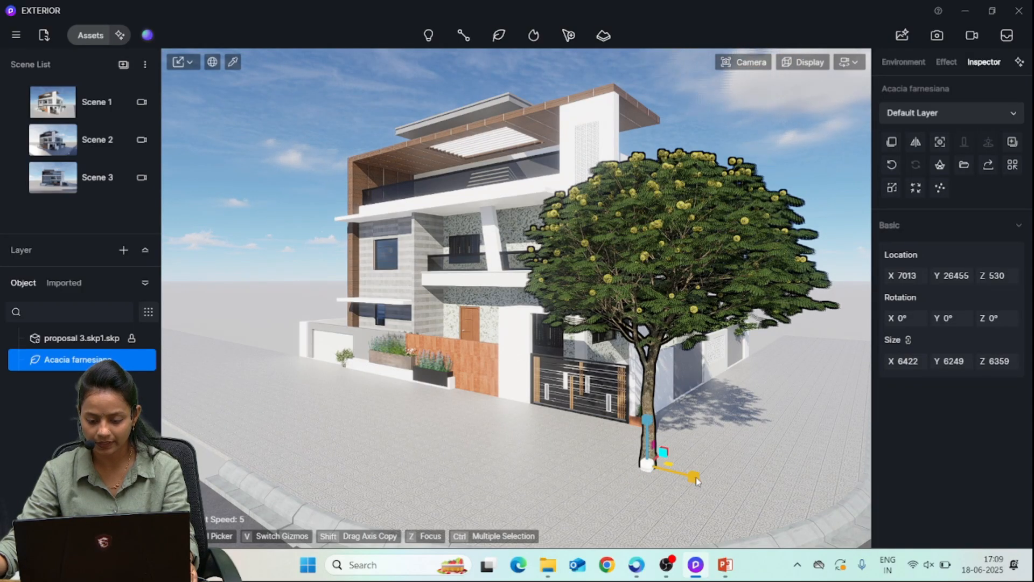
drag(697, 481, 653, 462)
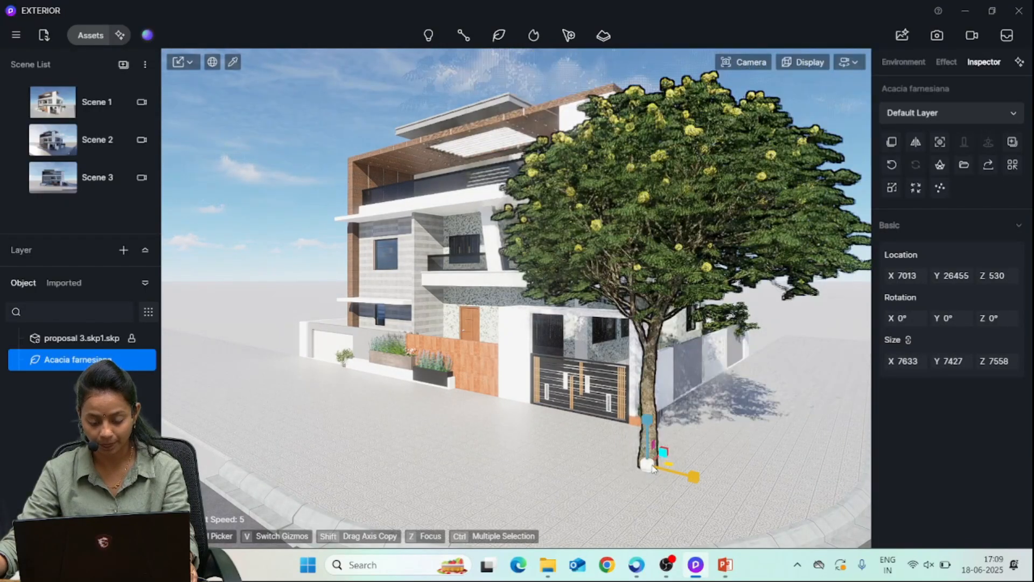
drag(643, 433, 645, 386)
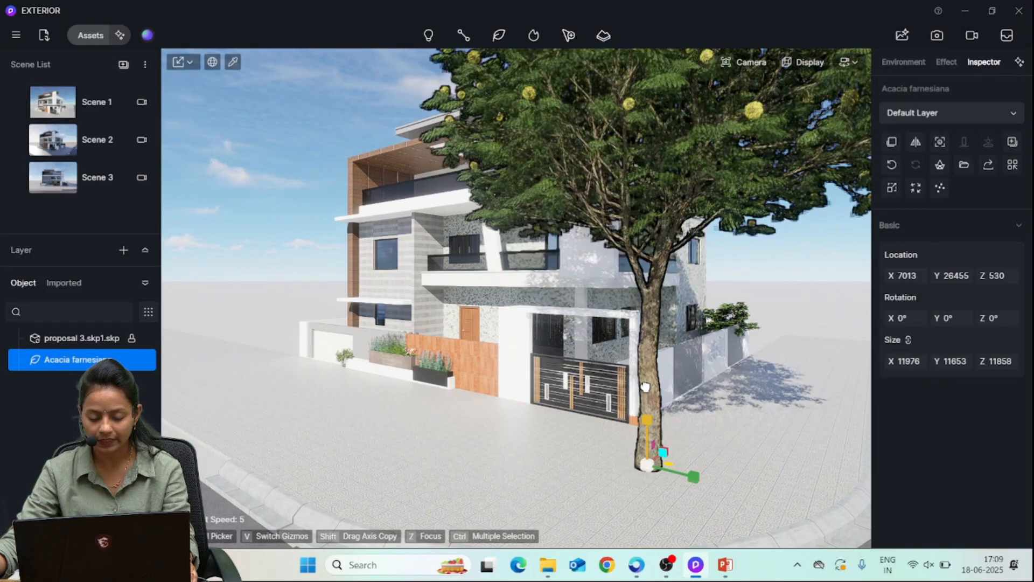
drag(695, 479, 648, 455)
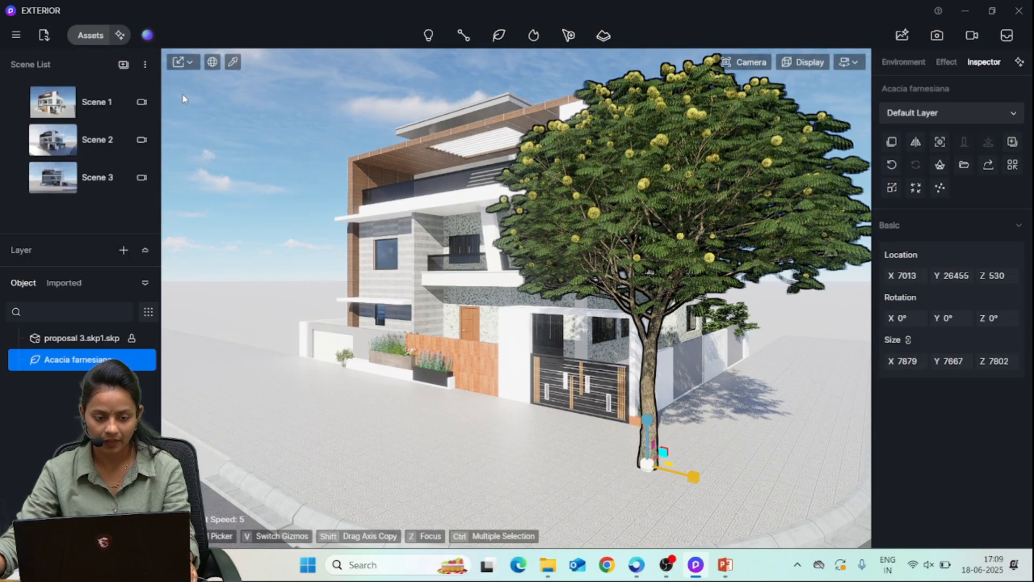
Switch to the Move gizmo and move the Acacia farnesiana closer to the gate's corner planter, to about X 7165, Y 25987
click(189, 62)
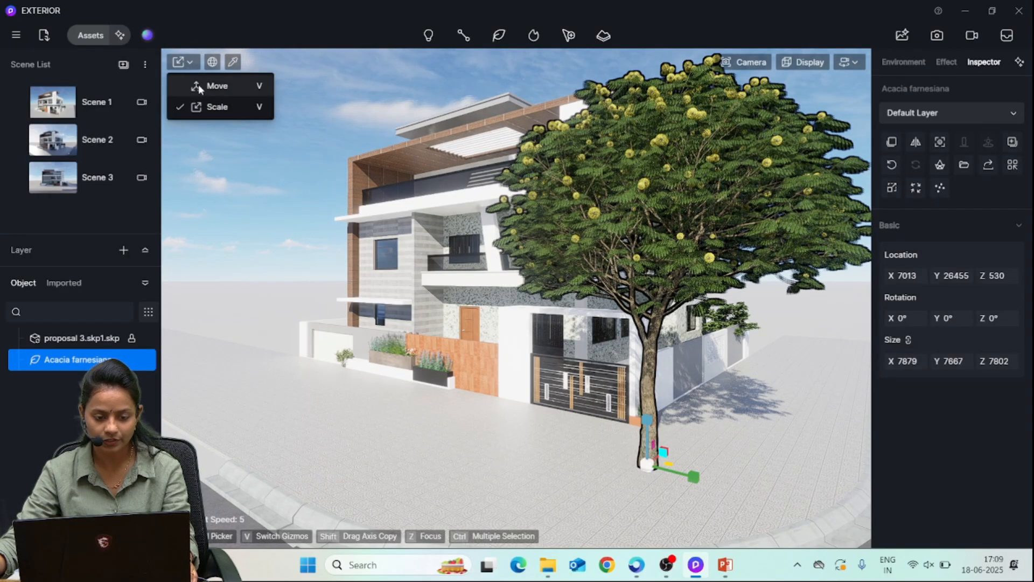
click(198, 85)
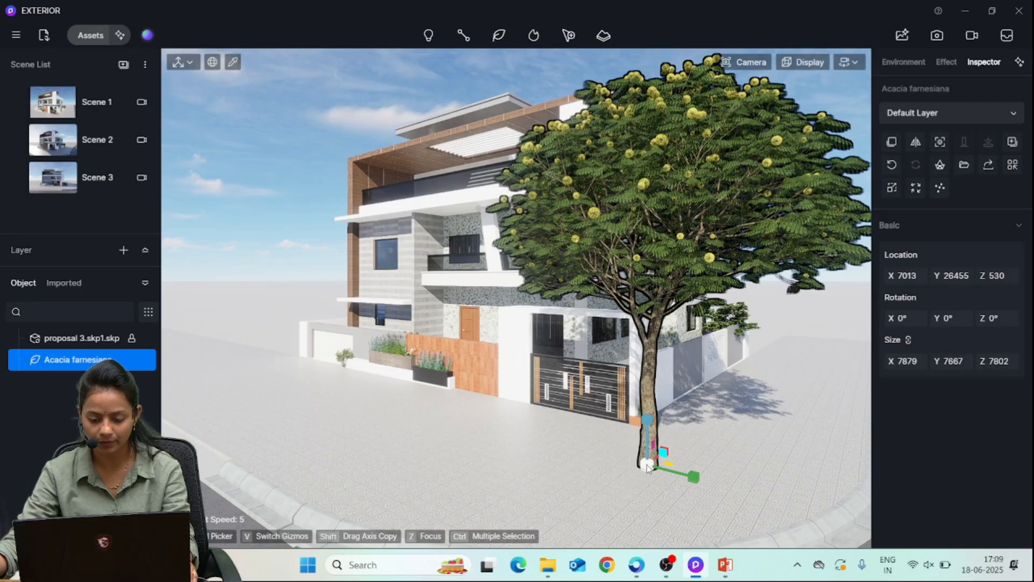
drag(647, 465, 459, 440)
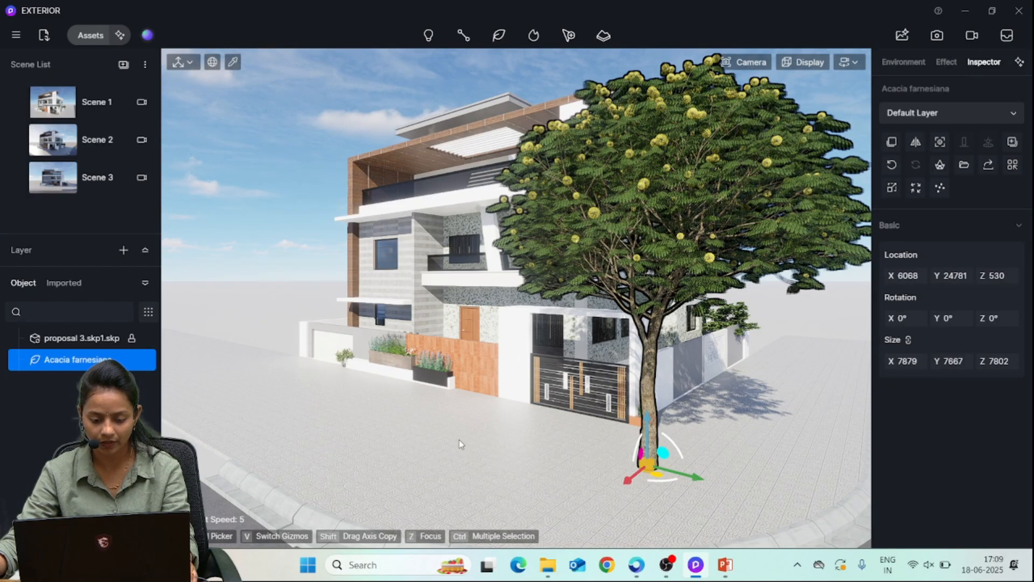
drag(607, 462, 622, 453)
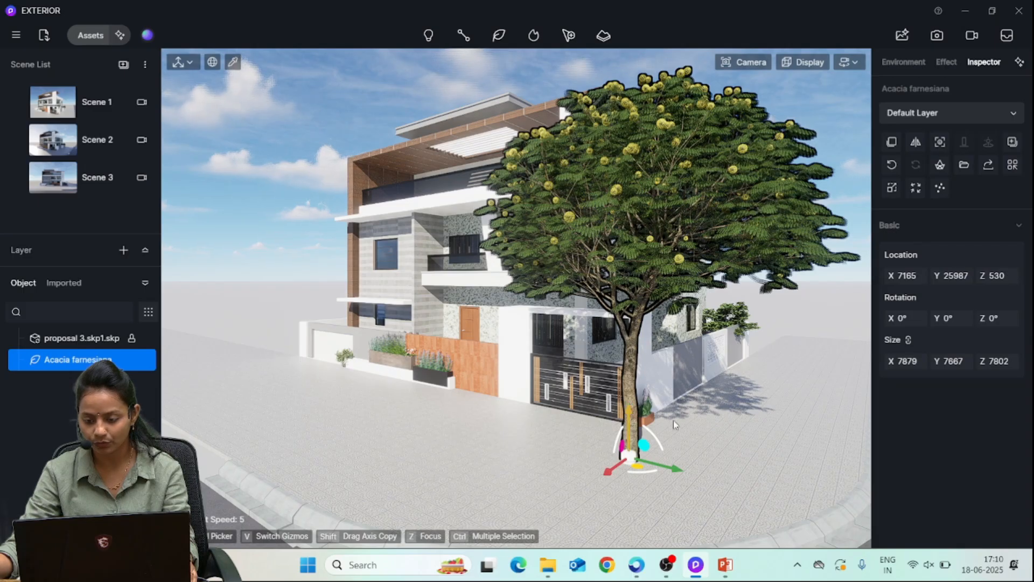
Duplicate the Acacia farnesiana and place the copy beyond the far end of the boundary wall, at about X 9074, Y 5370
click(892, 141)
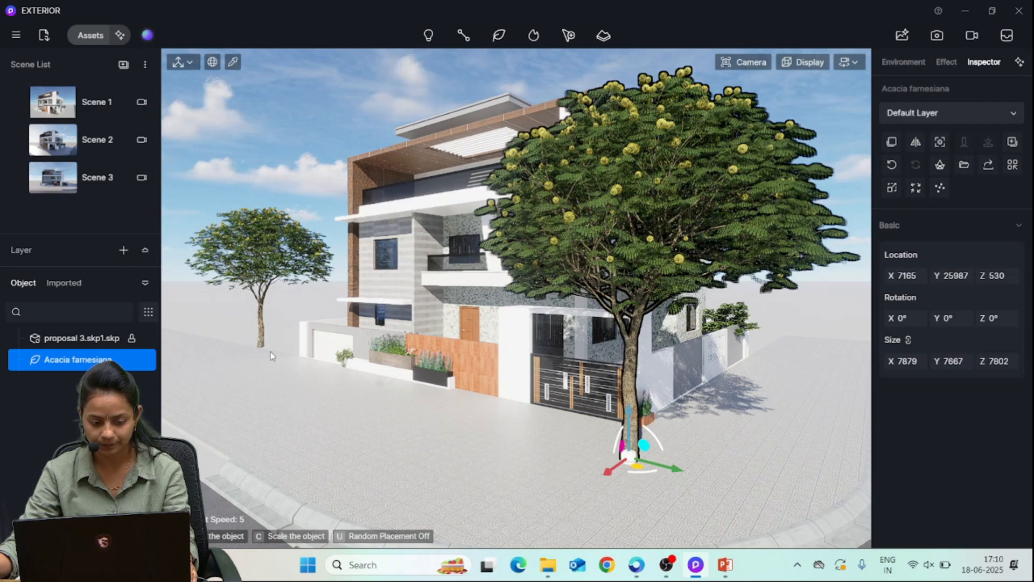
click(269, 351)
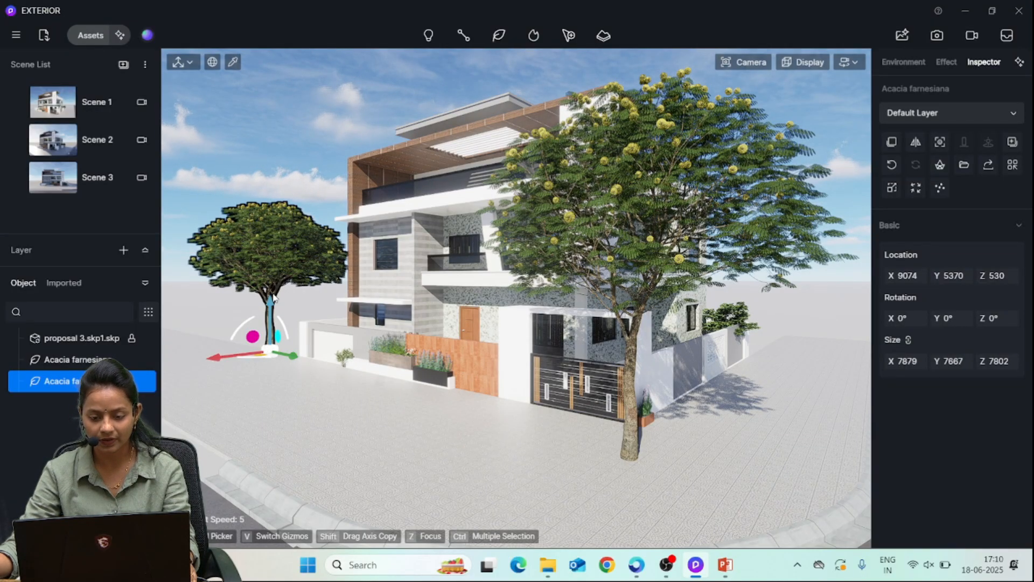
Mirror the copied Acacia farnesiana along X, focus on it, and reset its size
click(916, 143)
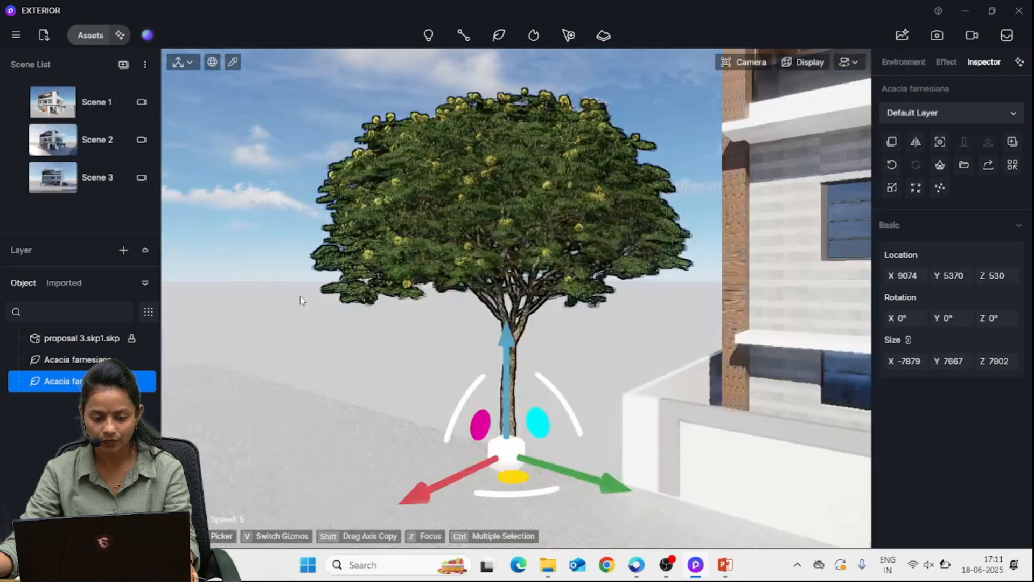
key(z)
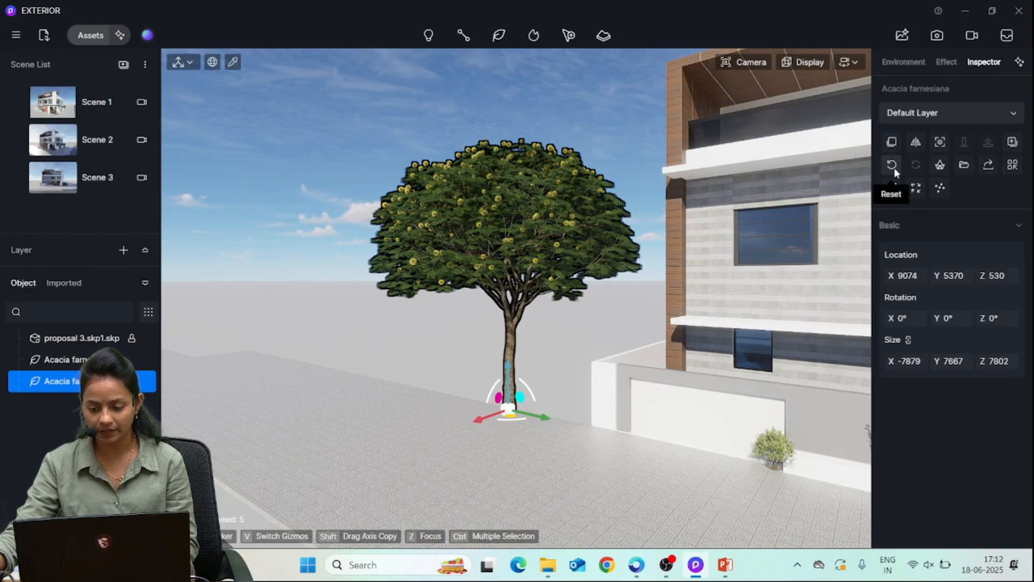
click(1012, 143)
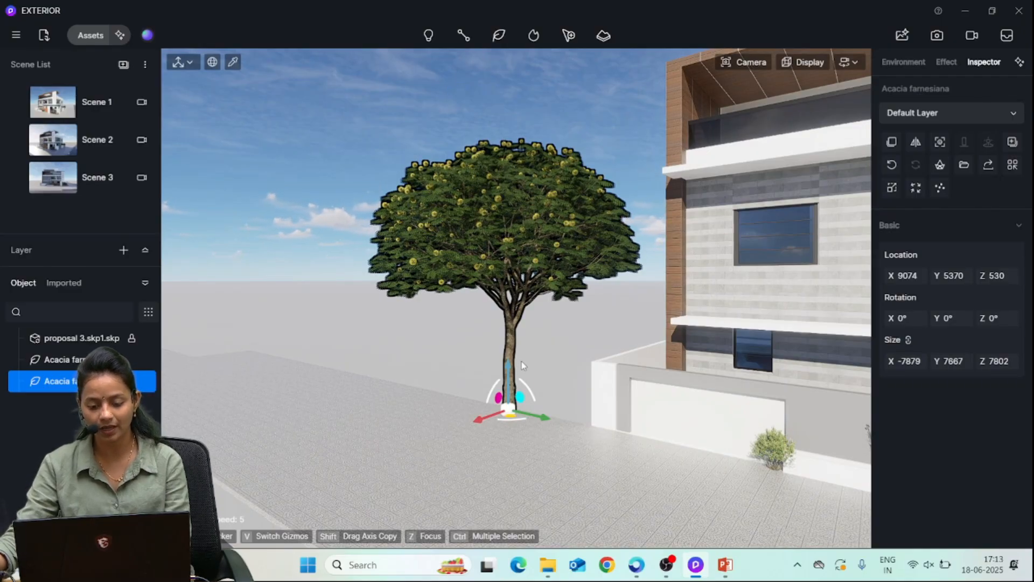
click(892, 164)
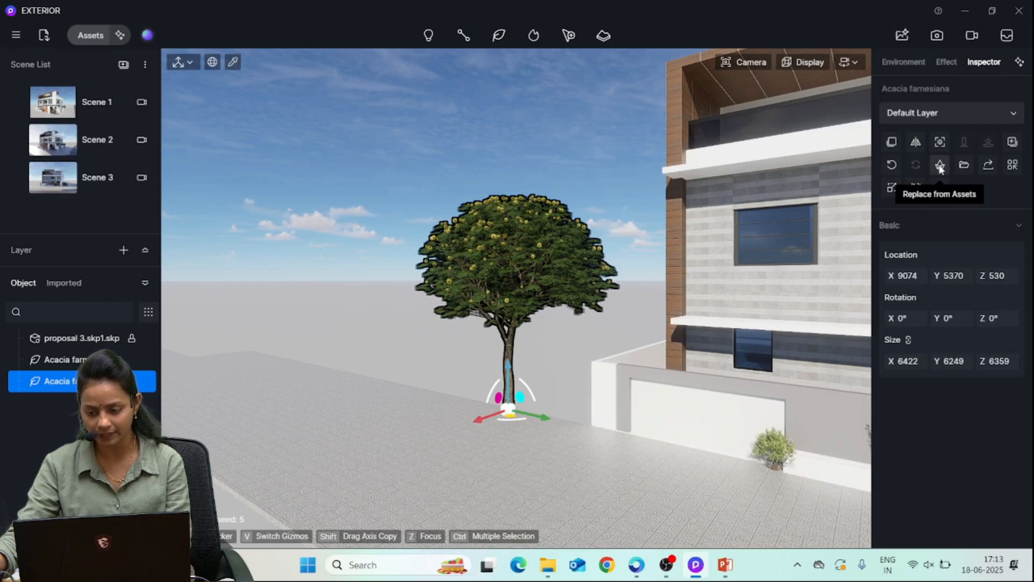
Start replacing the copied Acacia farnesiana from the asset library, confirm the replacement, and browse the Flowering Tree models
key(s)
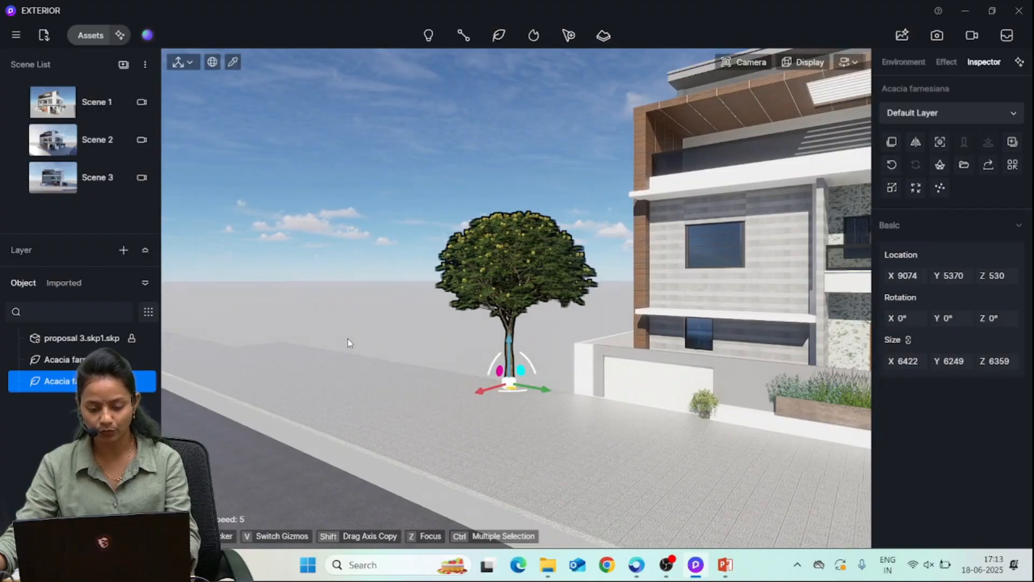
key(d)
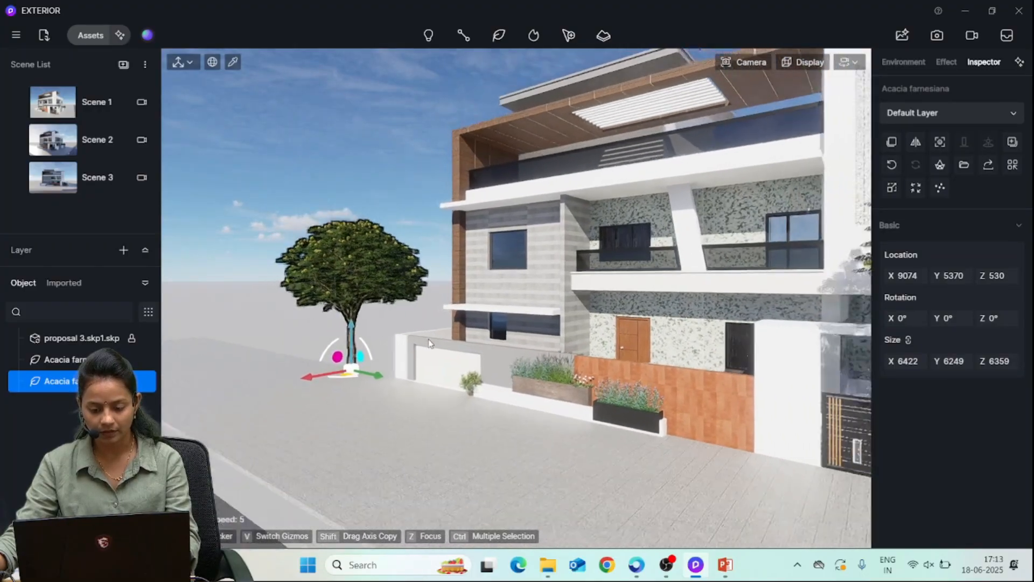
key(d)
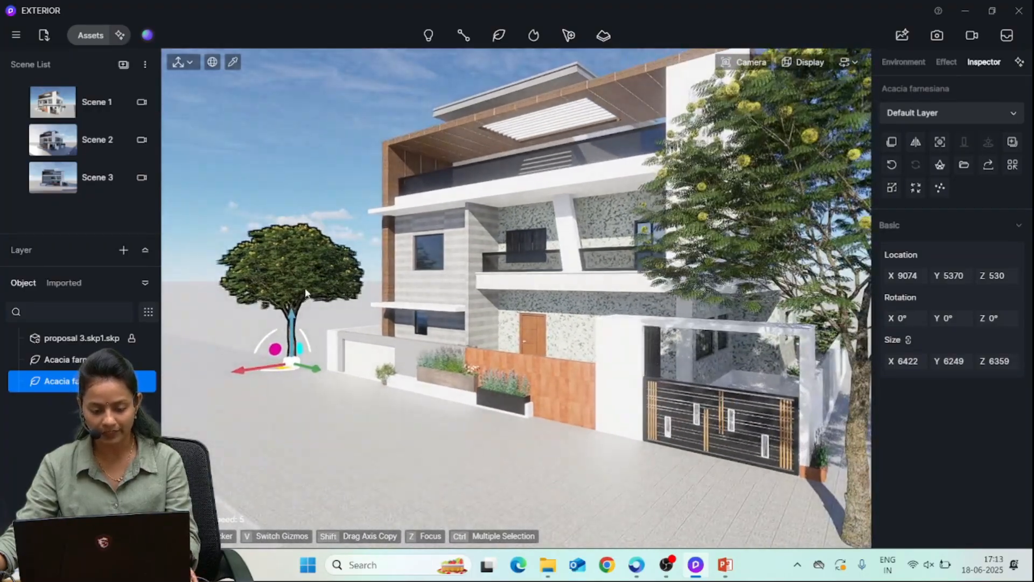
click(940, 165)
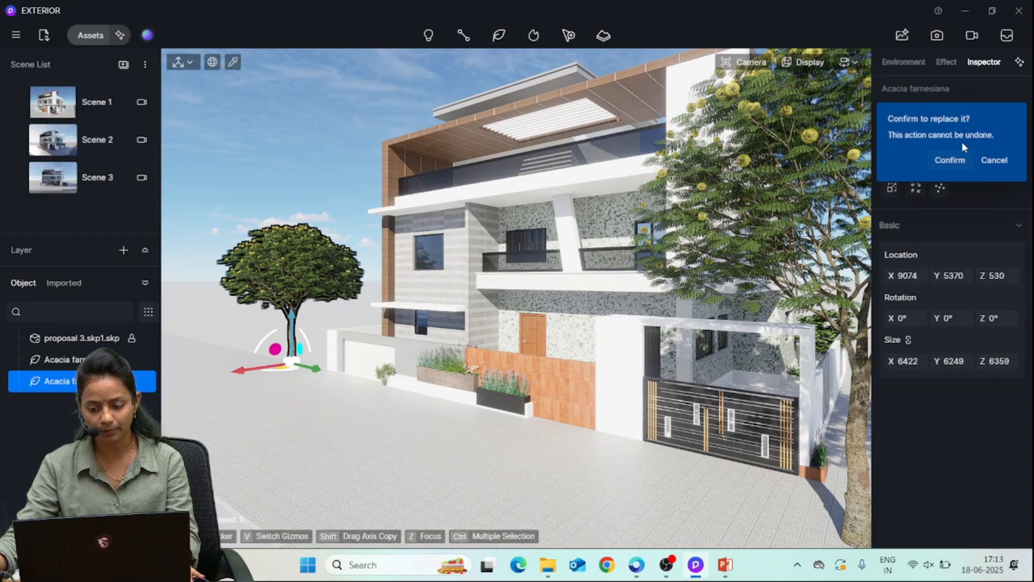
click(951, 160)
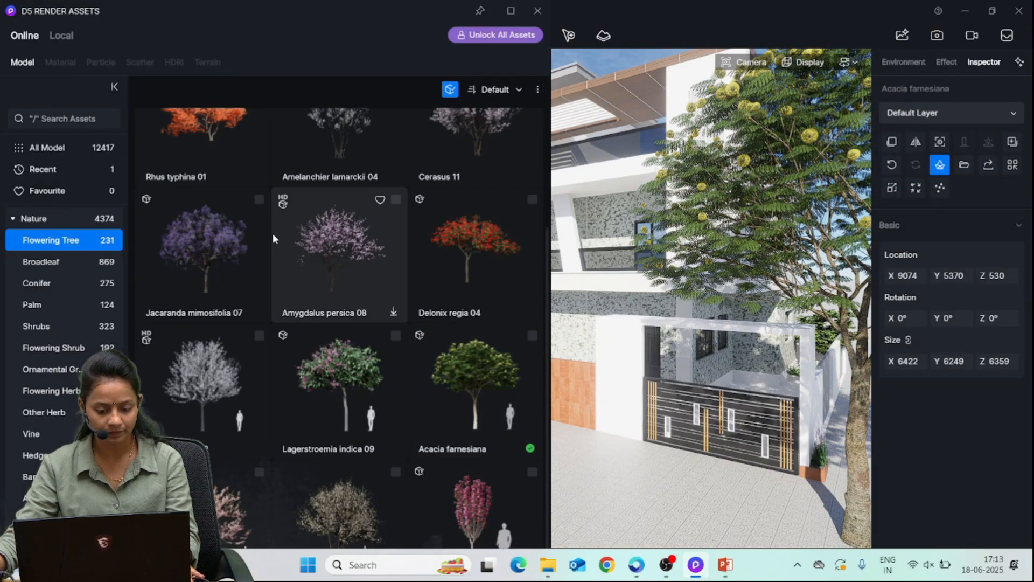
scroll(318, 400, down, 1)
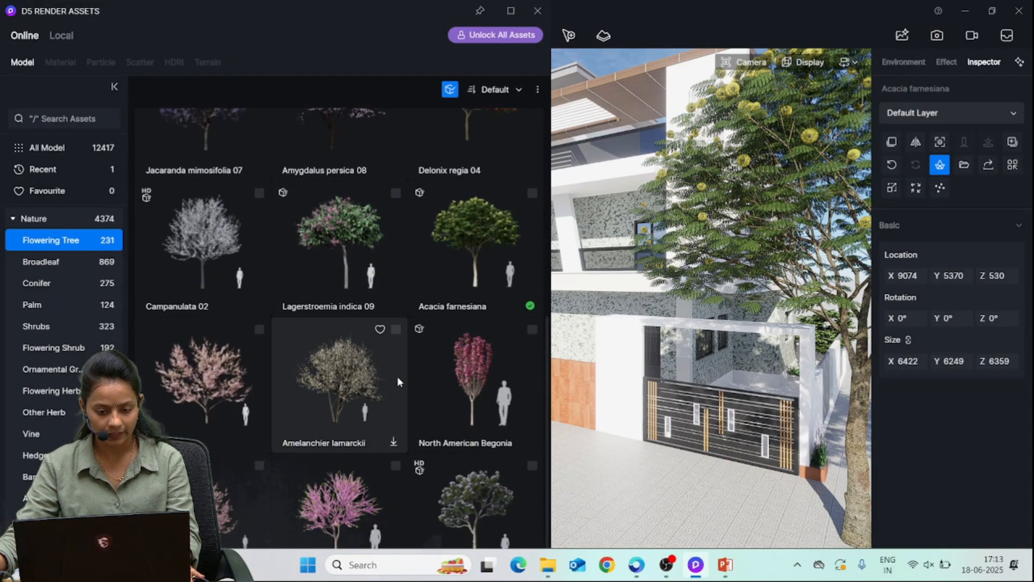
scroll(397, 378, up, 4)
scroll(397, 376, up, 2)
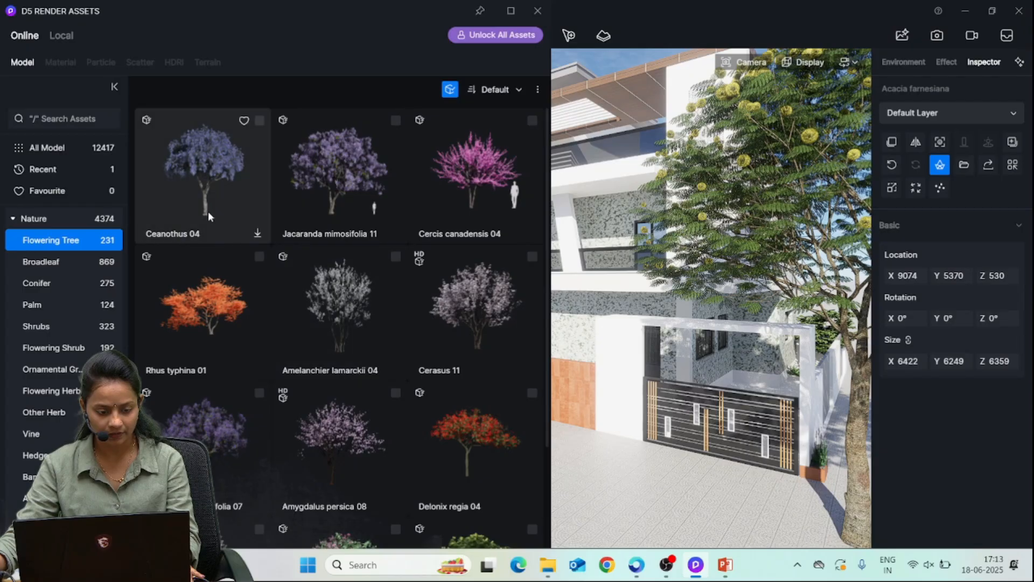
Find Liriodendron chinense among Nature's Broadleaf models and download it
click(34, 264)
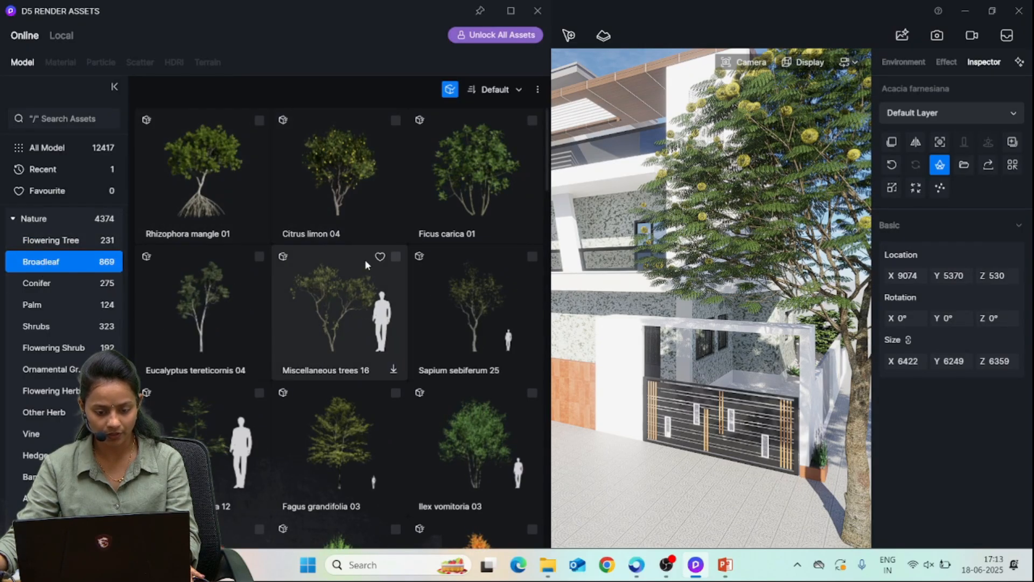
scroll(379, 357, down, 3)
scroll(379, 357, down, 15)
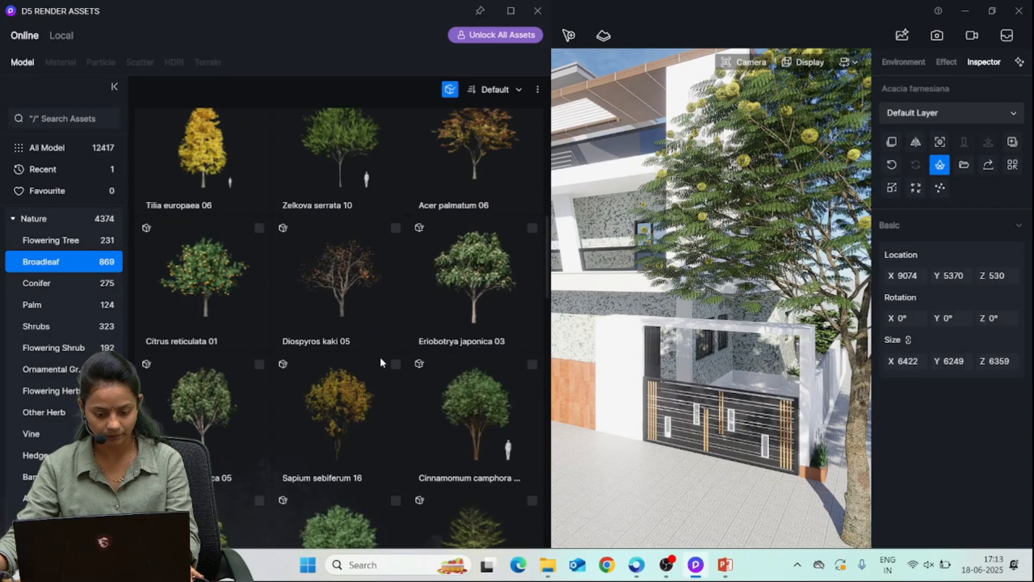
scroll(380, 357, down, 9)
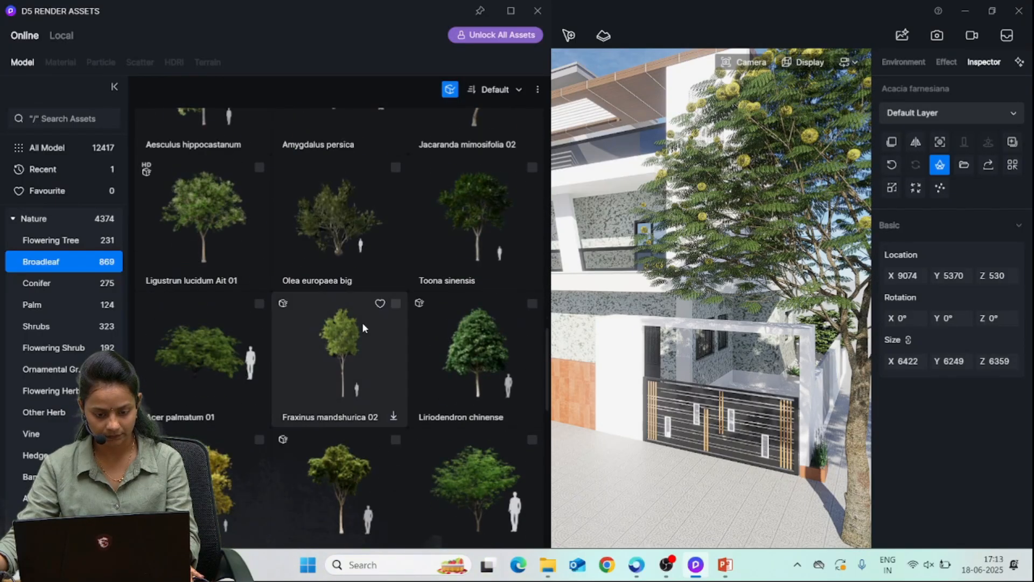
scroll(378, 356, down, 1)
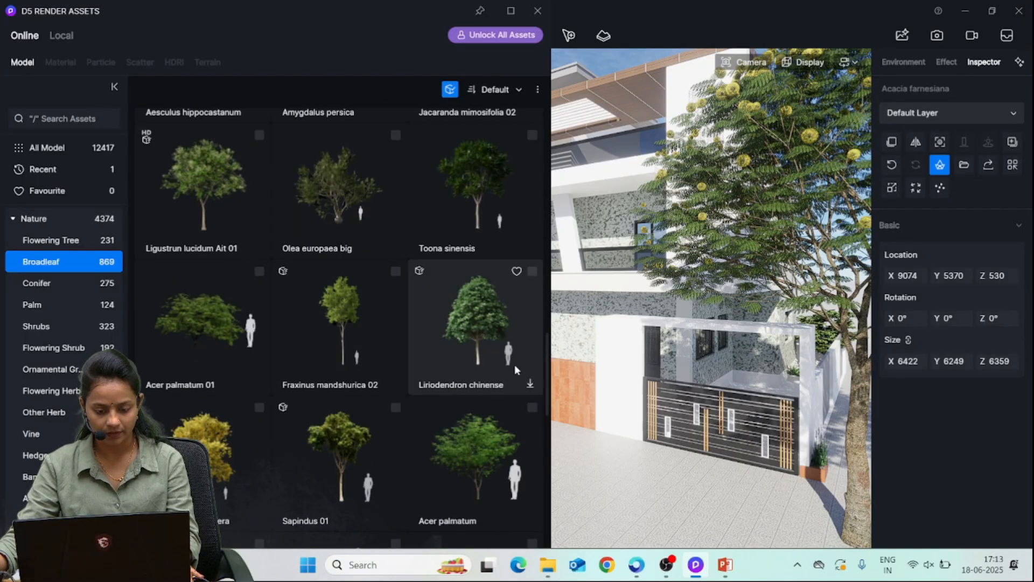
click(531, 384)
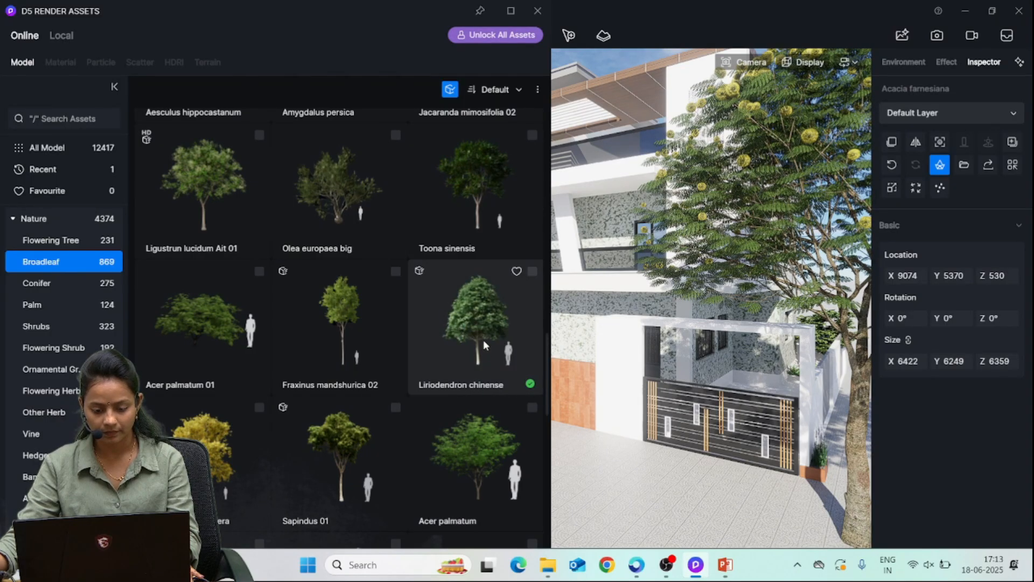
Replace the copied tree with Liriodendron chinense and close the asset library
click(488, 340)
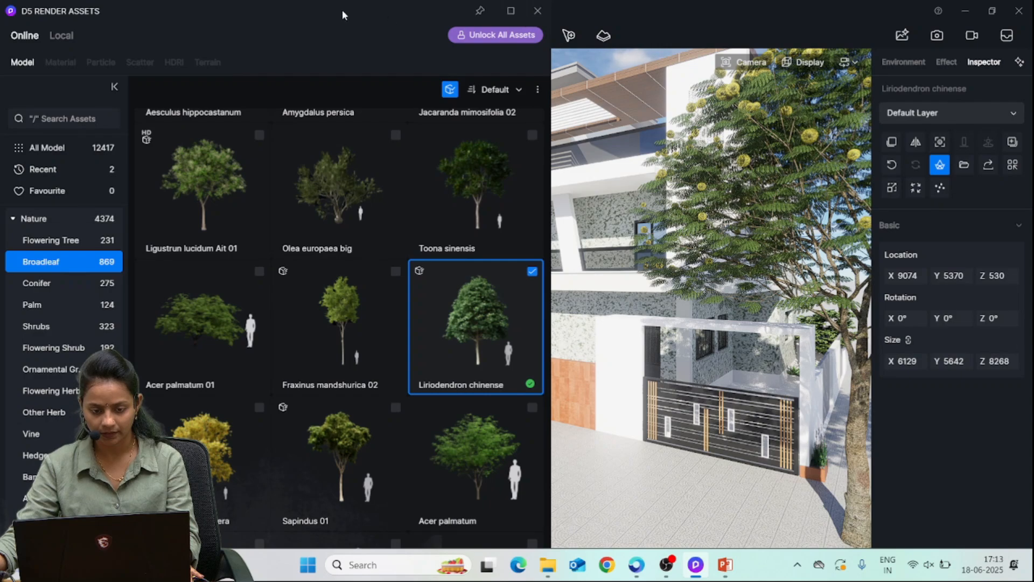
drag(342, 10, 285, 421)
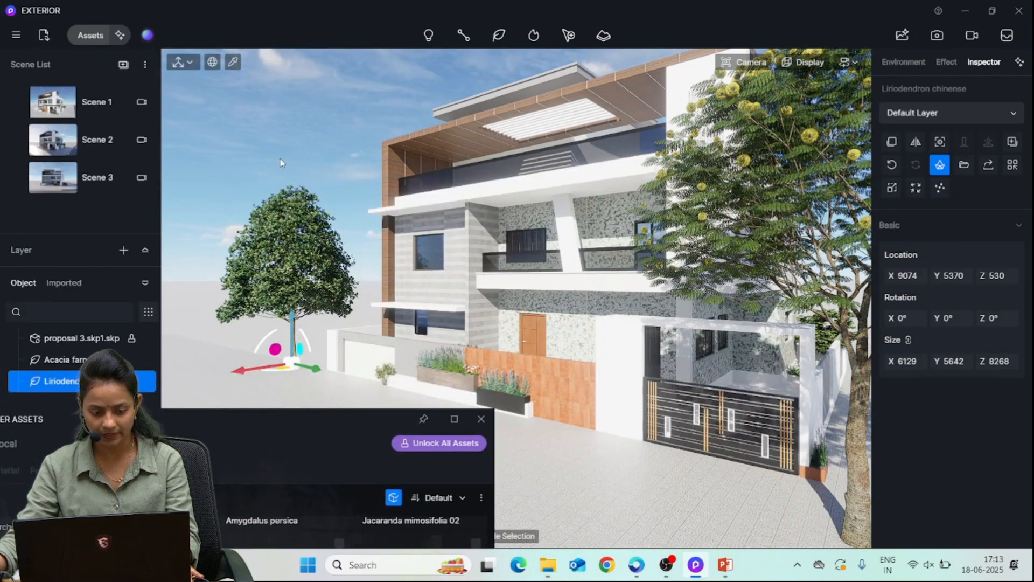
click(477, 420)
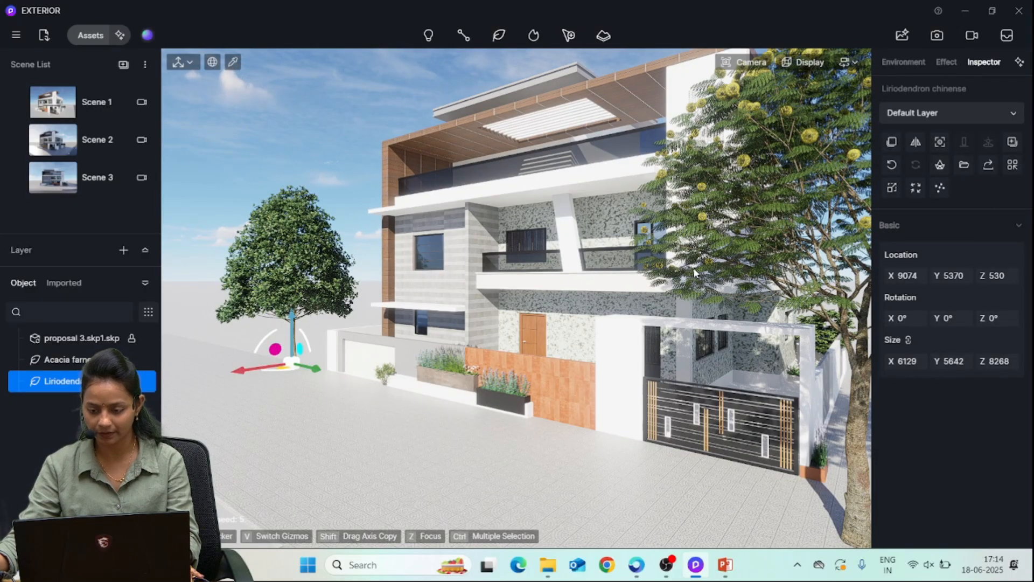
Inspect the dialogs for replacing the Liriodendron chinense from a file and for saving it to disk, and close both
click(965, 165)
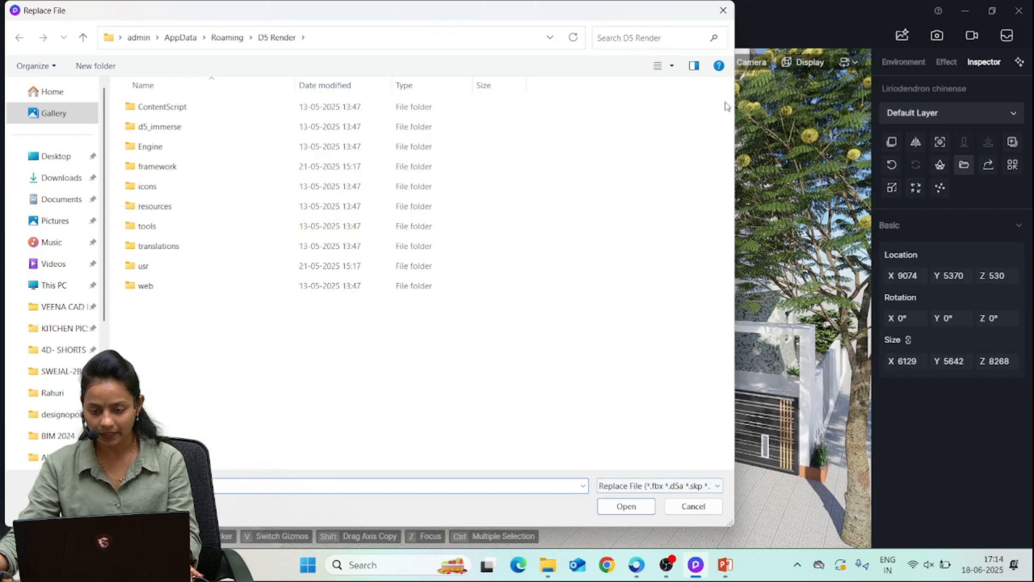
click(723, 10)
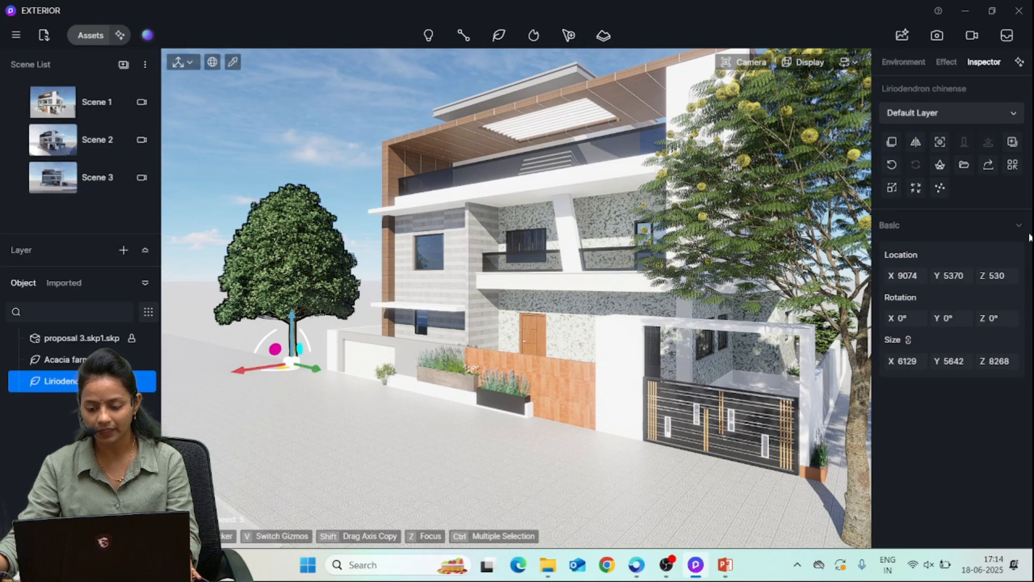
click(988, 165)
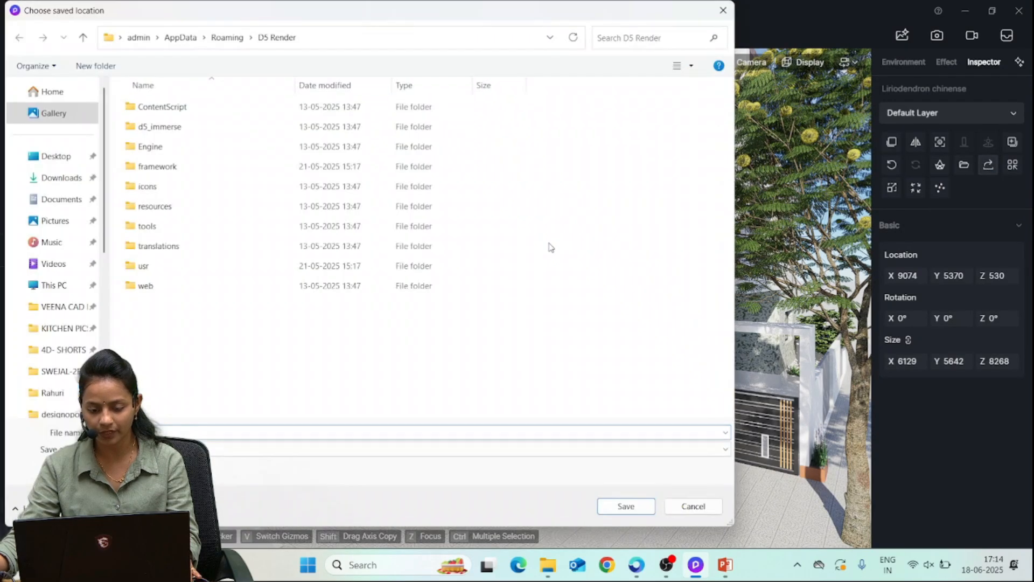
click(724, 10)
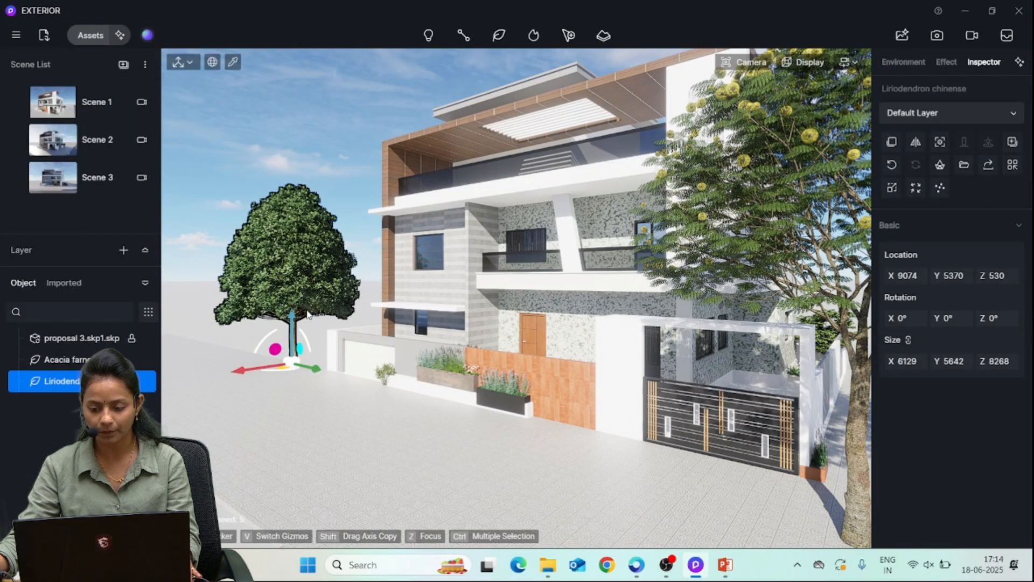
Randomize the Liriodendron chinense's size to about X 7096, Y 6533, Z 9573 and lower the tree to about Z 505
click(1015, 171)
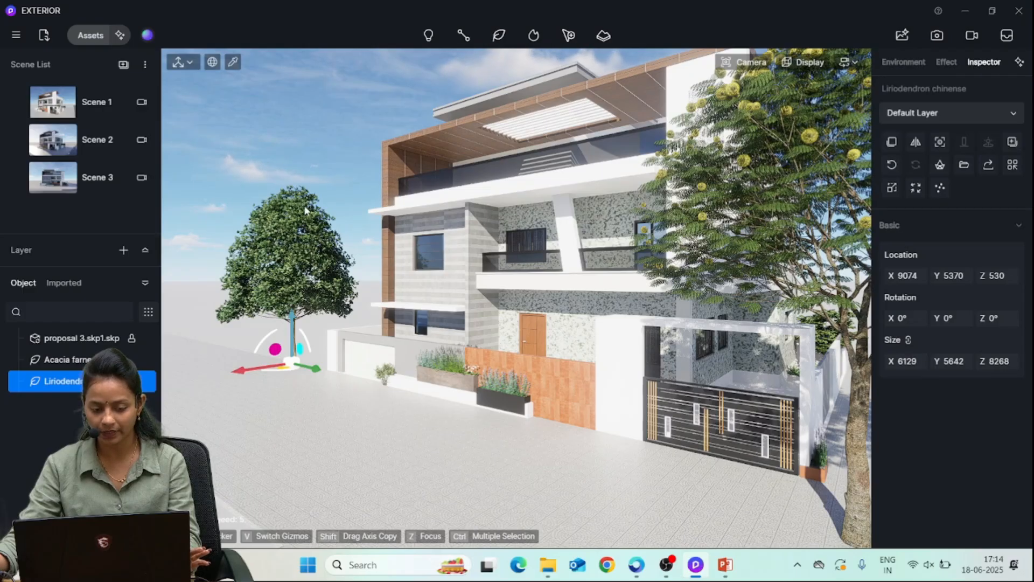
click(892, 188)
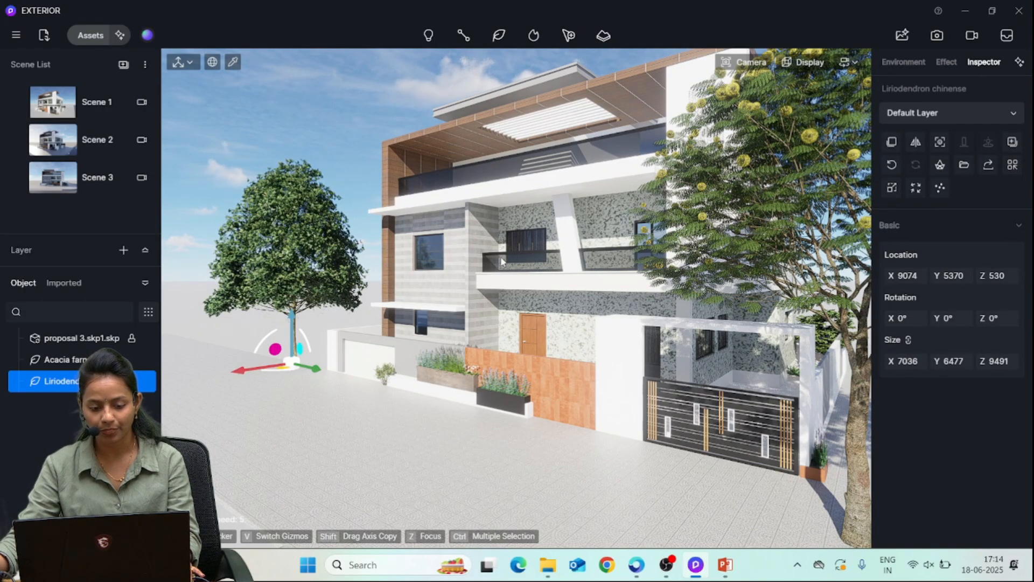
click(892, 187)
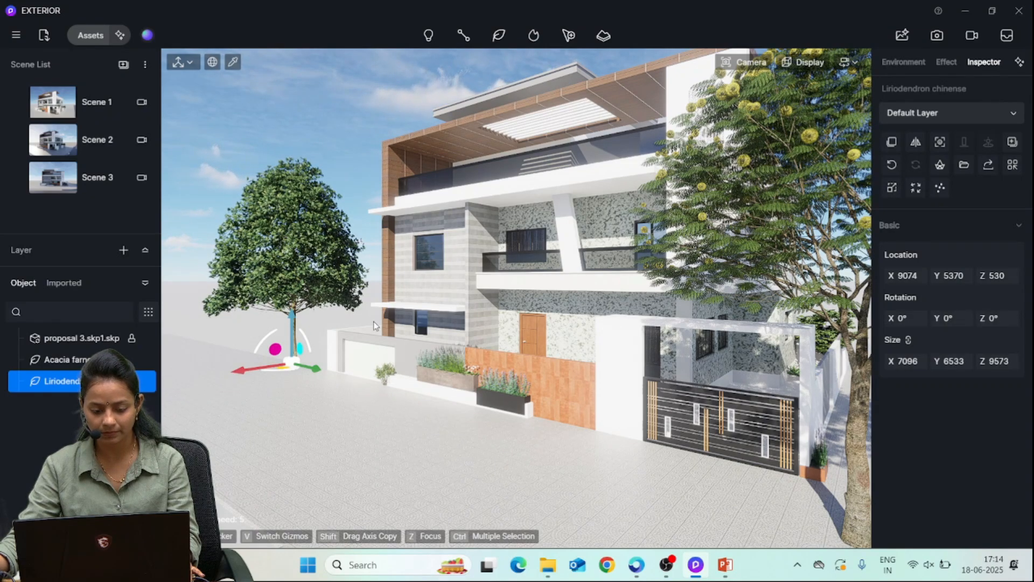
drag(292, 322, 296, 318)
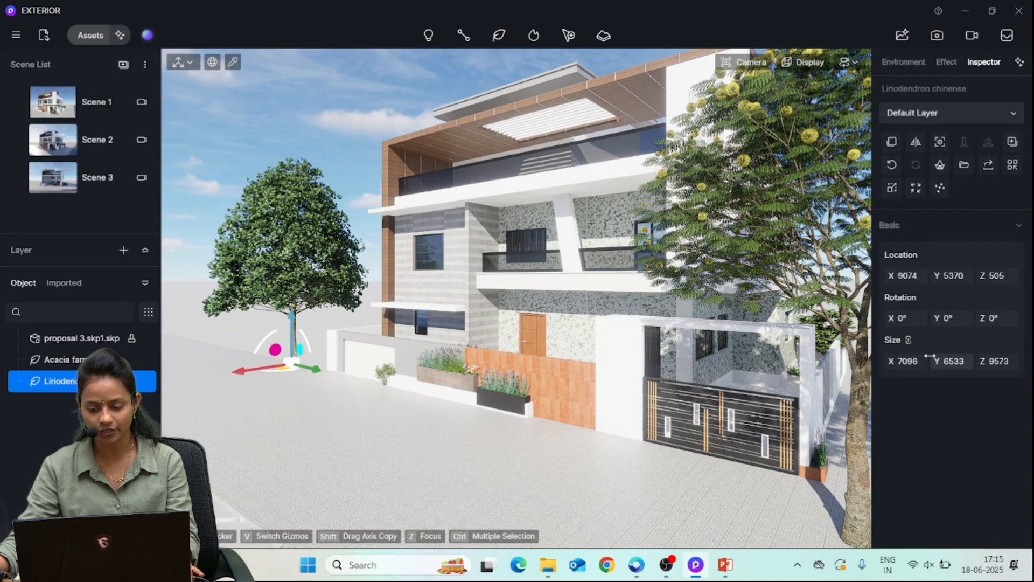
Resize the Liriodendron chinense to about X 7095, Y 6904, Z 7025
mouse_move(907, 366)
mouse_down()
mouse_move(917, 366)
mouse_move(908, 366)
mouse_up()
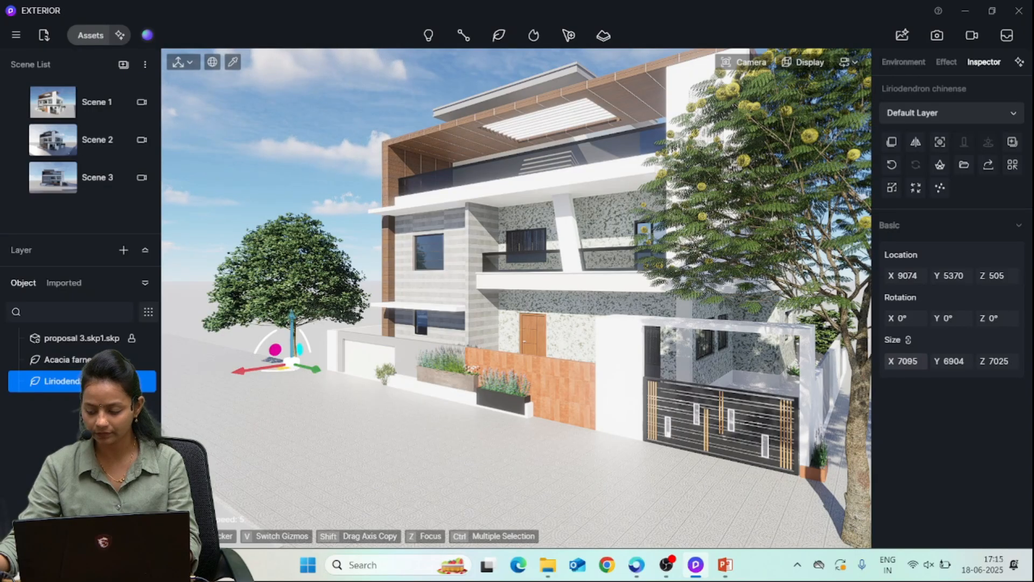
click(908, 361)
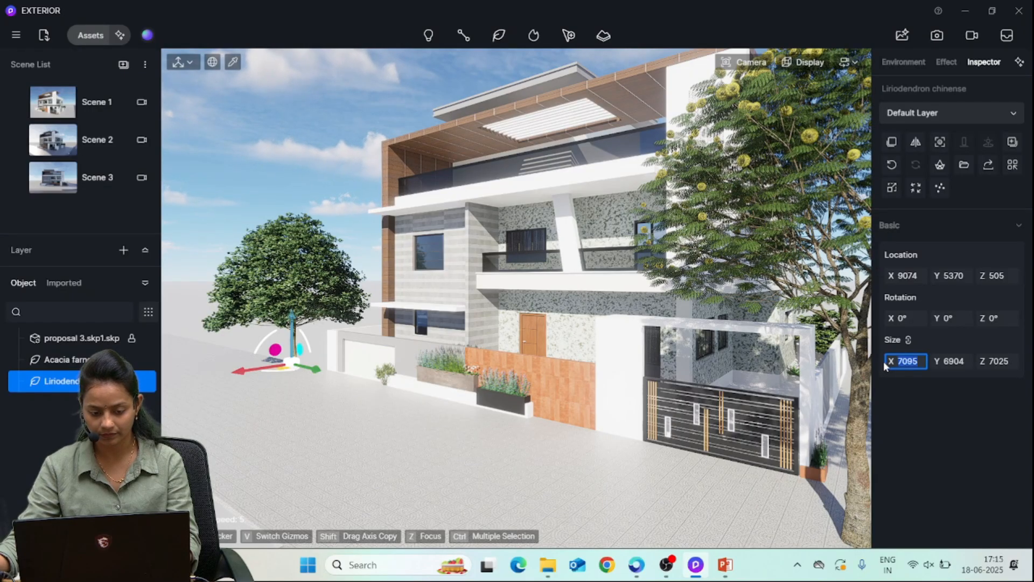
Rotate the Liriodendron chinense 90° about X and restore its X rotation to 0°
click(917, 319)
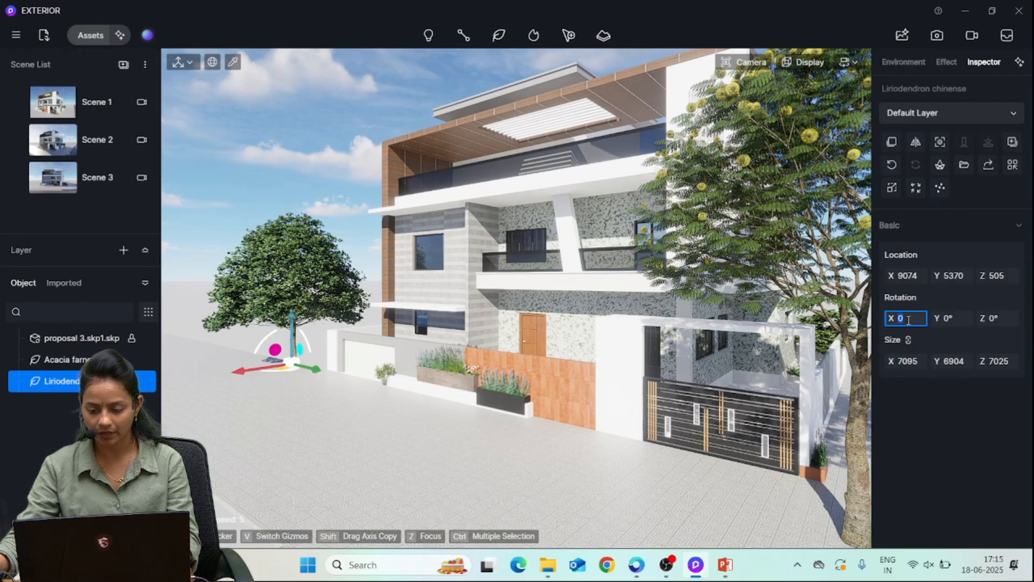
text(90)
key(Return)
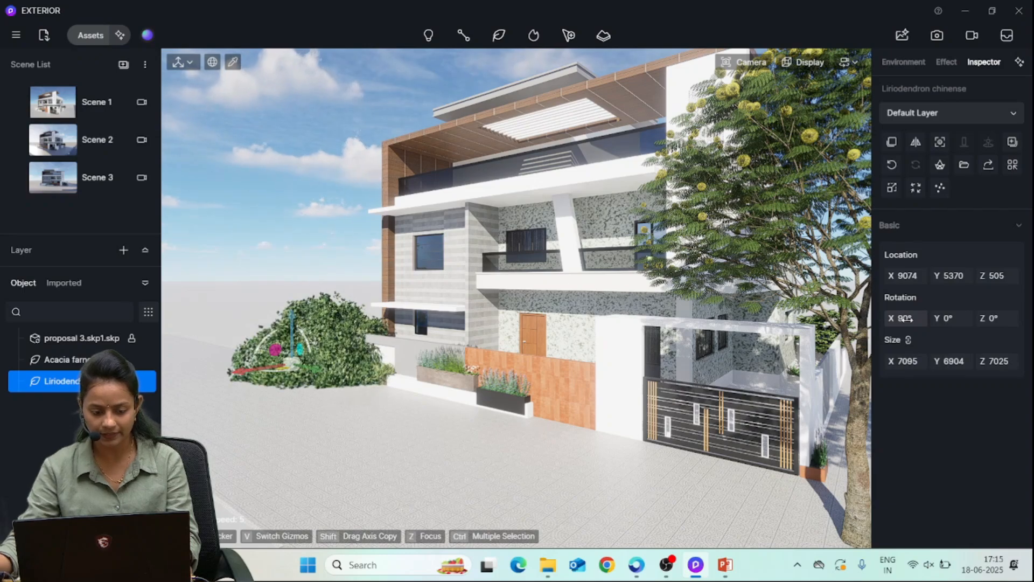
click(907, 319)
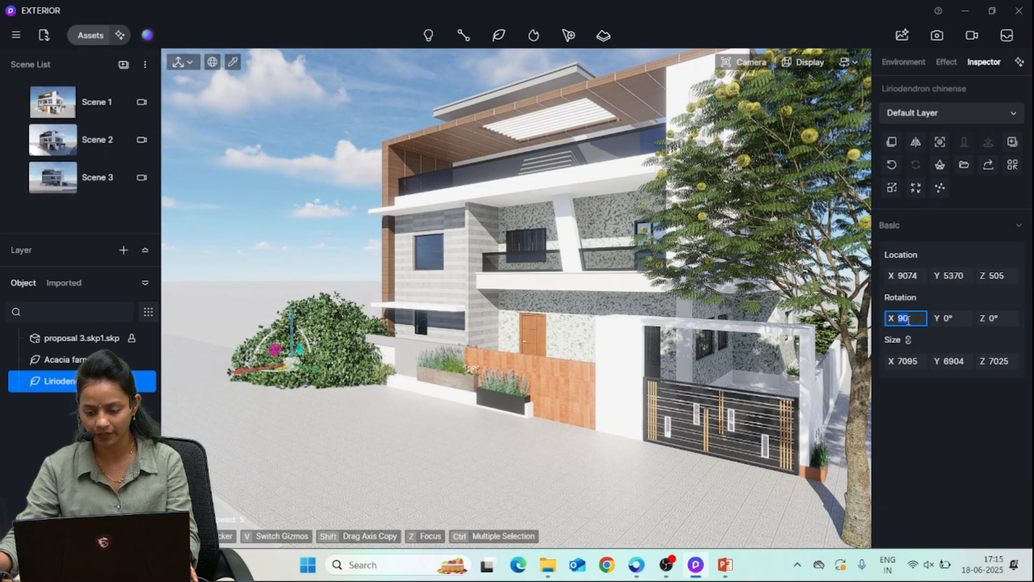
key(Return)
Try a 10° Y rotation on the Liriodendron chinense and adjust the tilt to about 2°
click(951, 319)
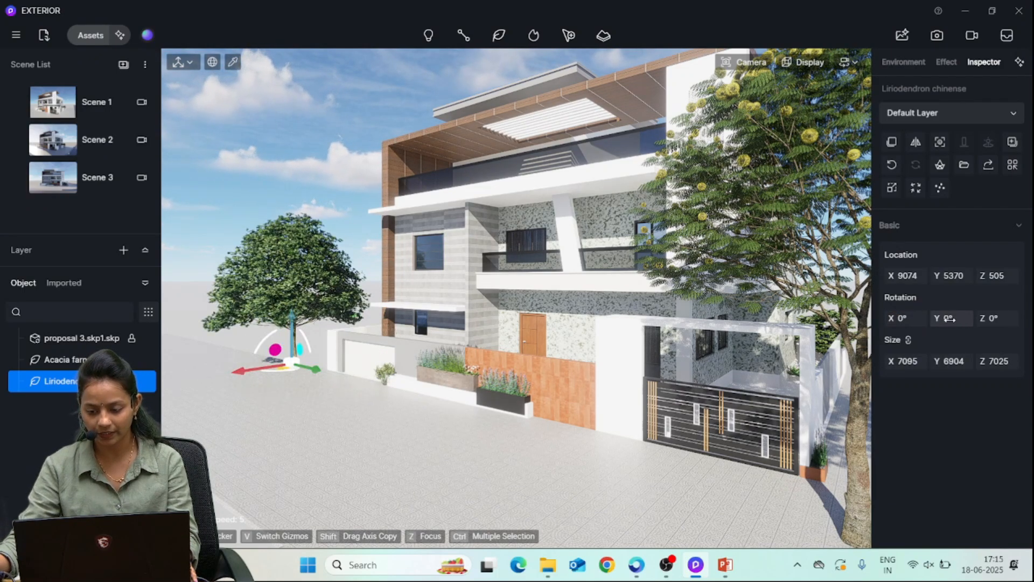
text(10)
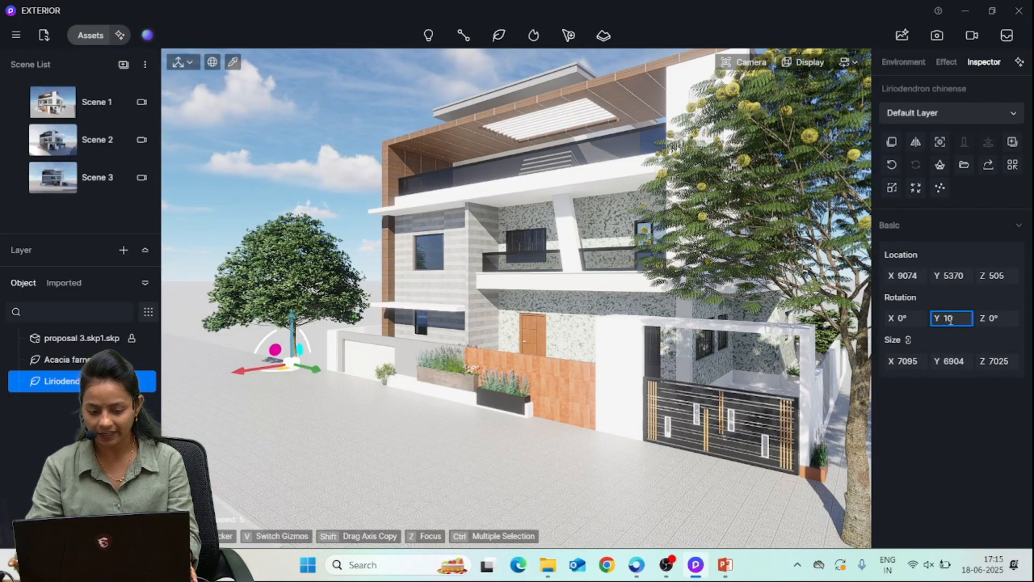
key(Return)
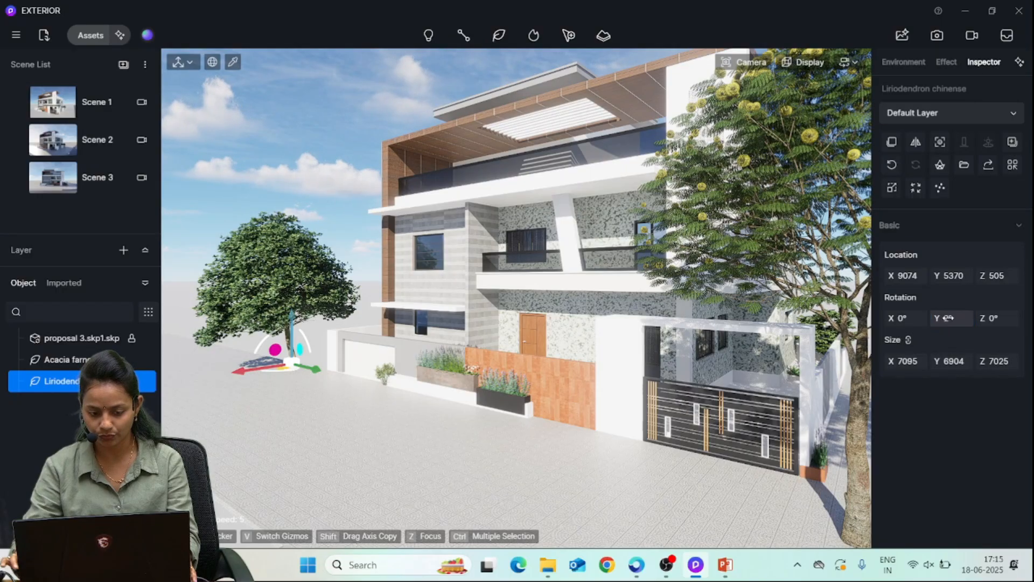
drag(948, 318, 954, 318)
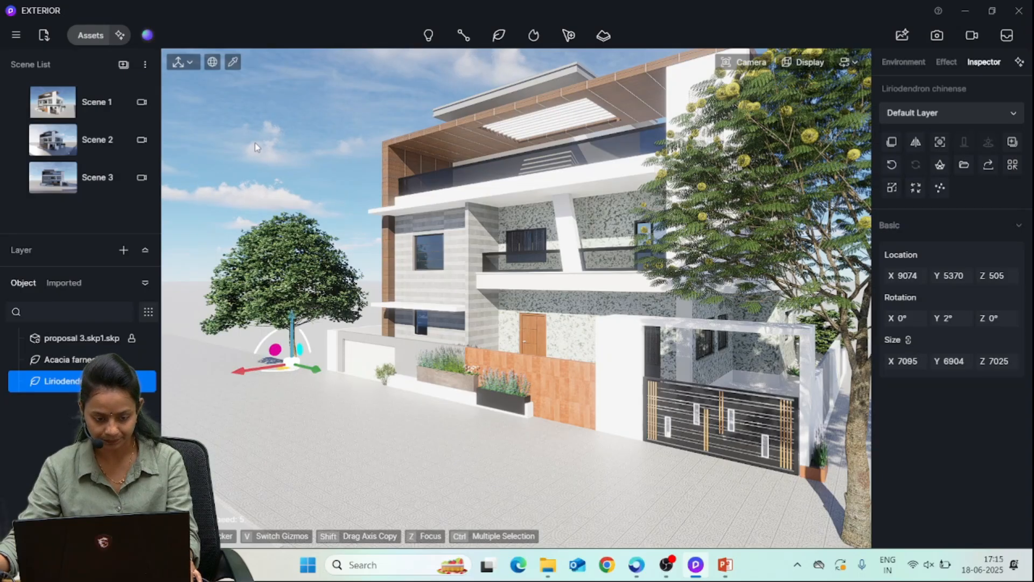
Move the Acacia farnesiana back along the house's side wall to about X 25339, Y 25987, Z 530 and deselect it
click(327, 360)
scroll(328, 361, down, 3)
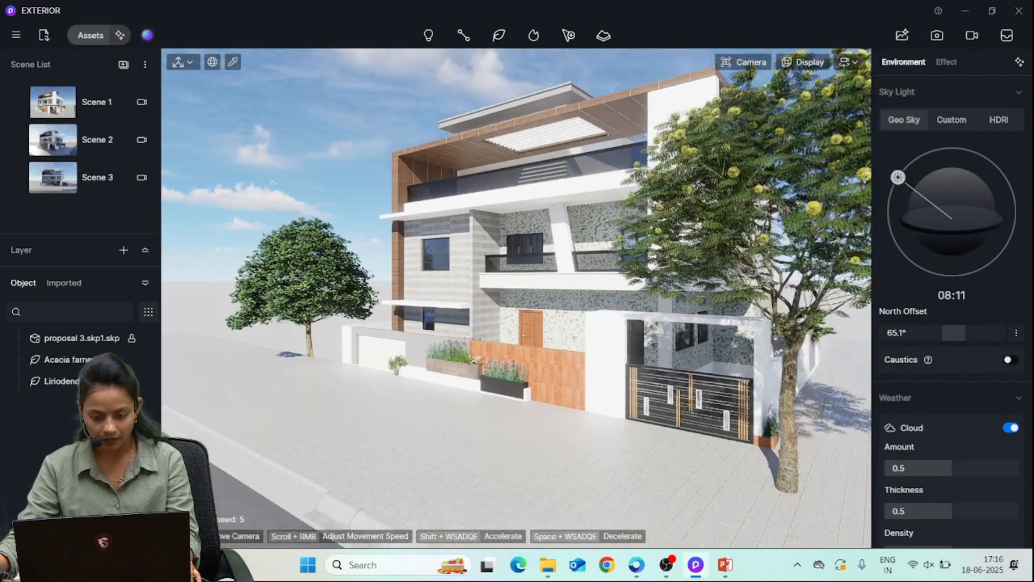
scroll(328, 361, up, 2)
right_drag(329, 361, 337, 363)
click(712, 453)
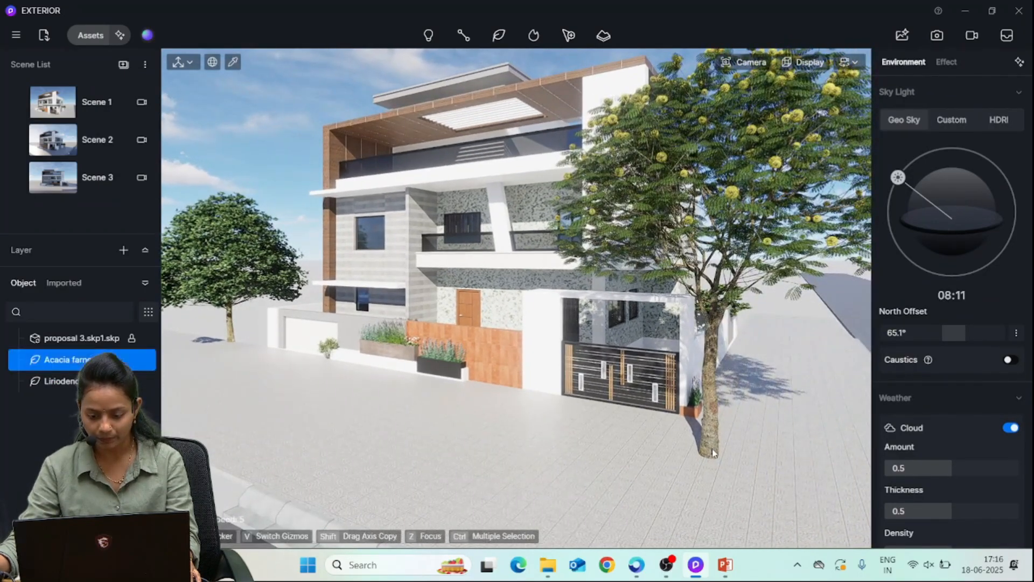
drag(704, 470, 757, 380)
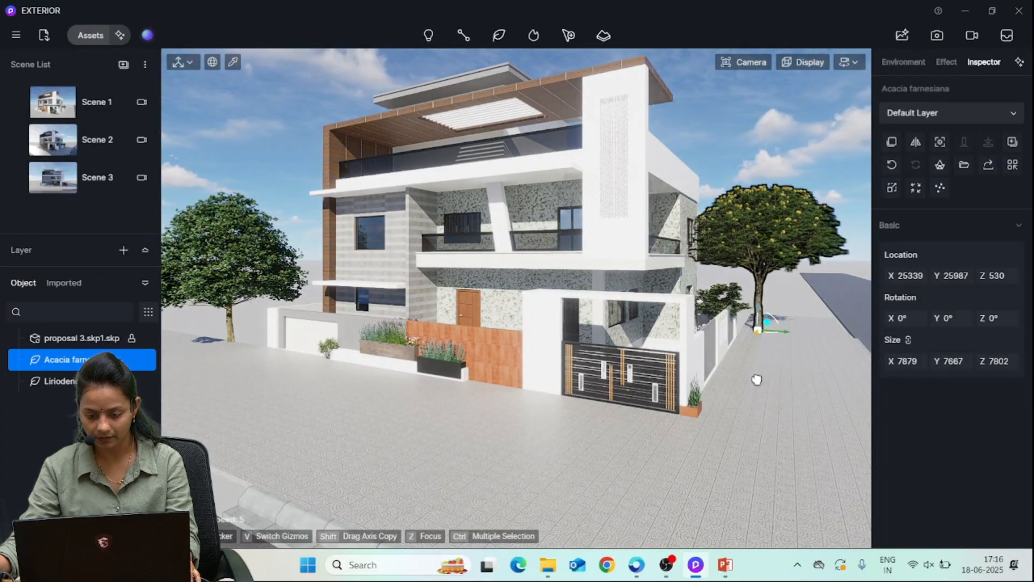
click(256, 109)
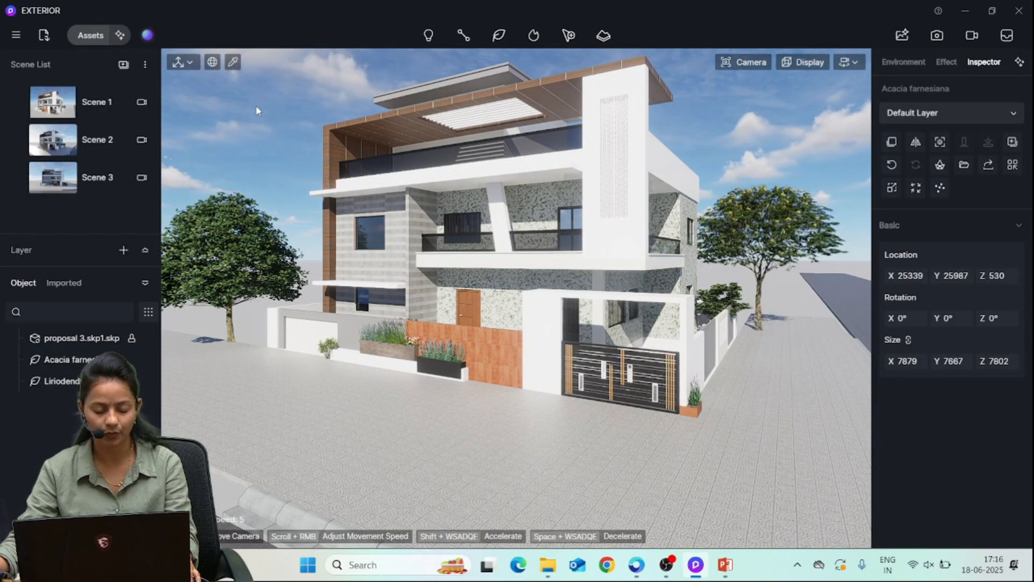
Open the asset library's online material collection and reposition its window over the scene
click(91, 35)
drag(292, 413, 405, 34)
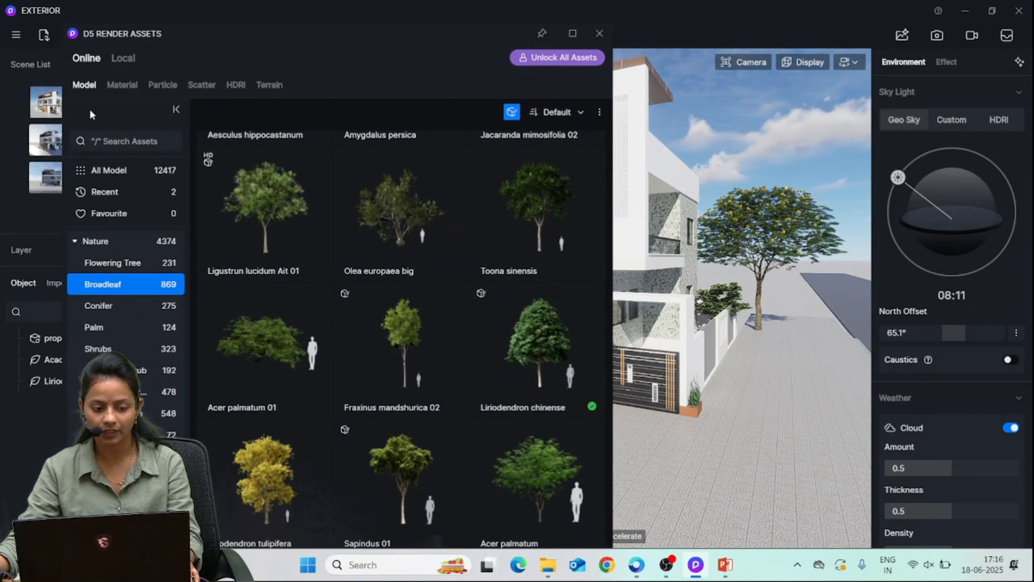
click(121, 86)
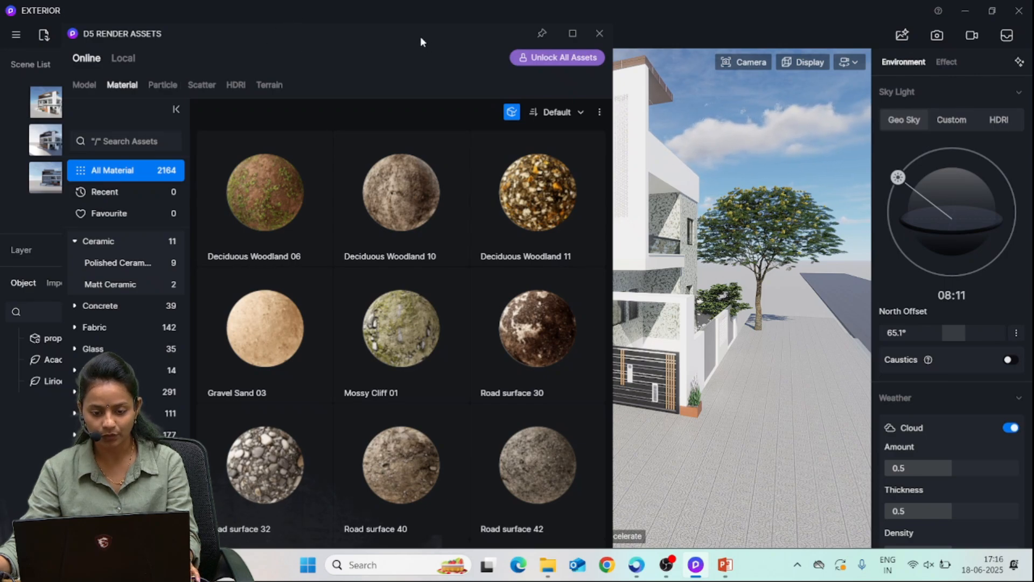
drag(420, 37, 569, 284)
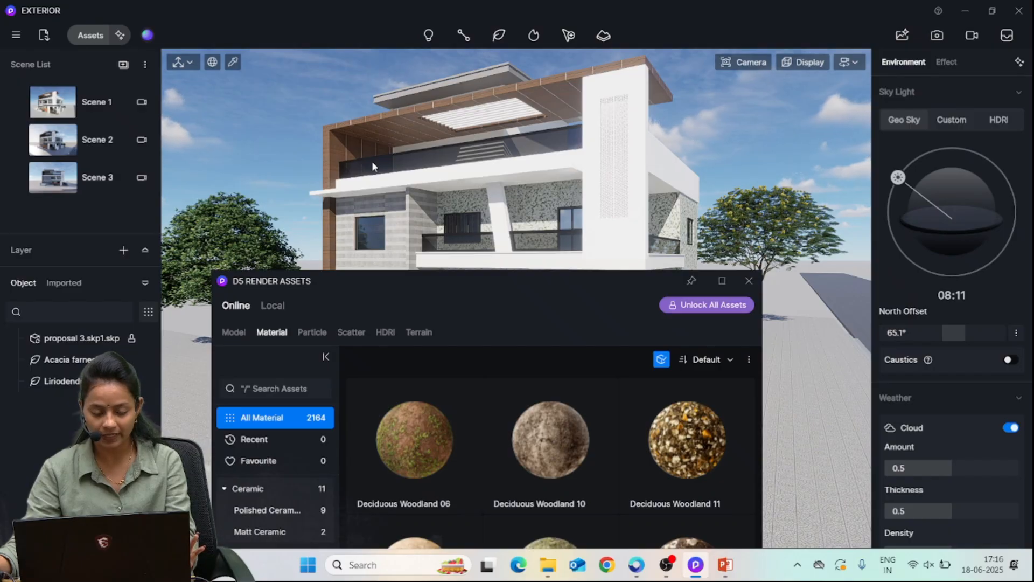
drag(413, 288, 398, 147)
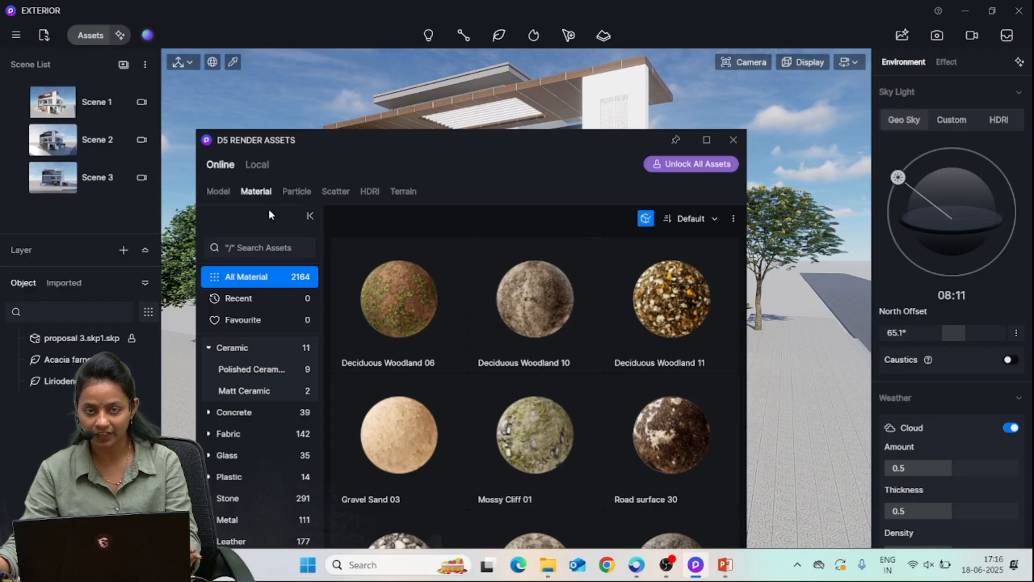
drag(383, 142, 339, 150)
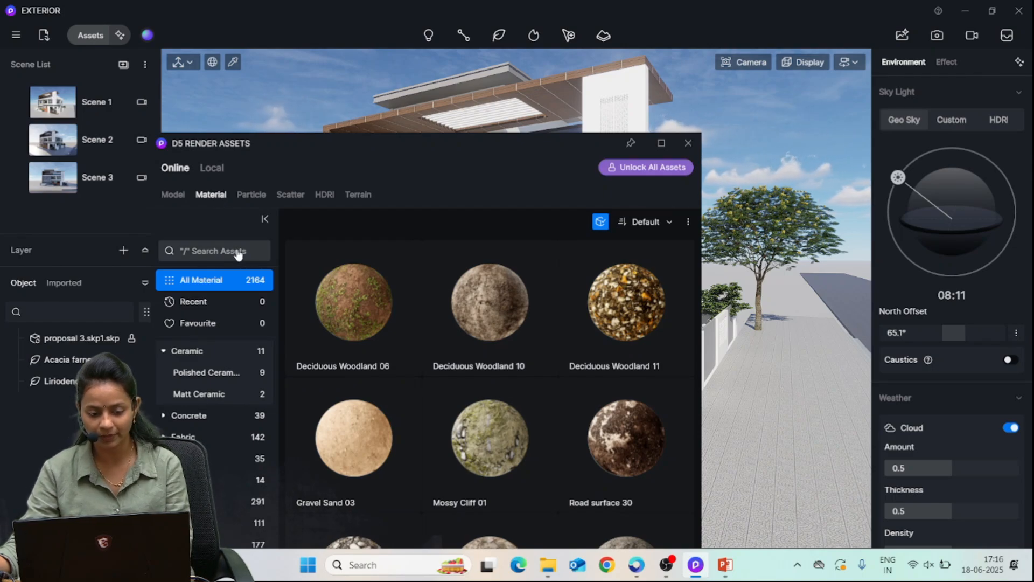
drag(397, 146, 464, 75)
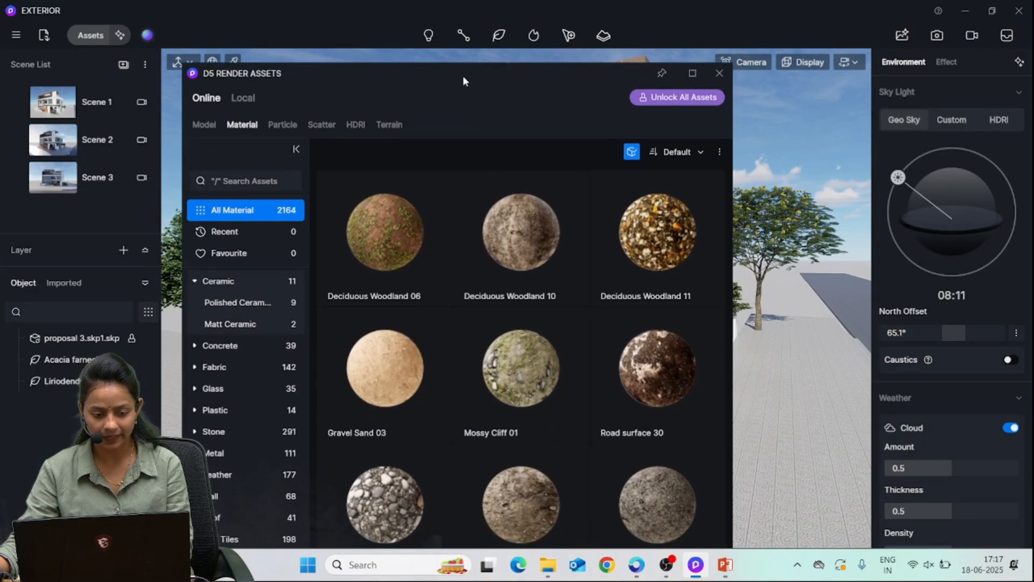
Check the recent and favourite material lists in the asset library
click(235, 231)
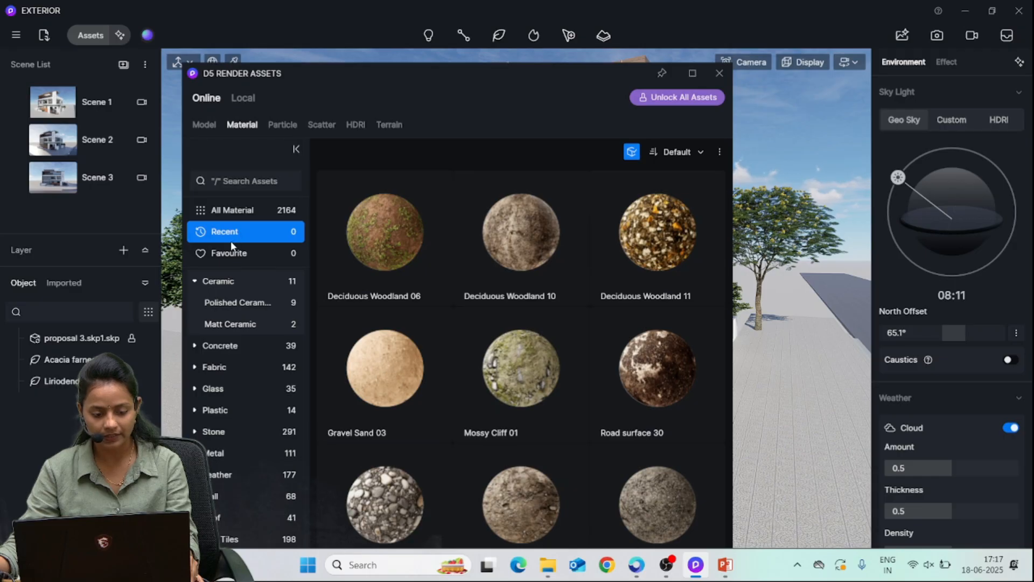
click(239, 256)
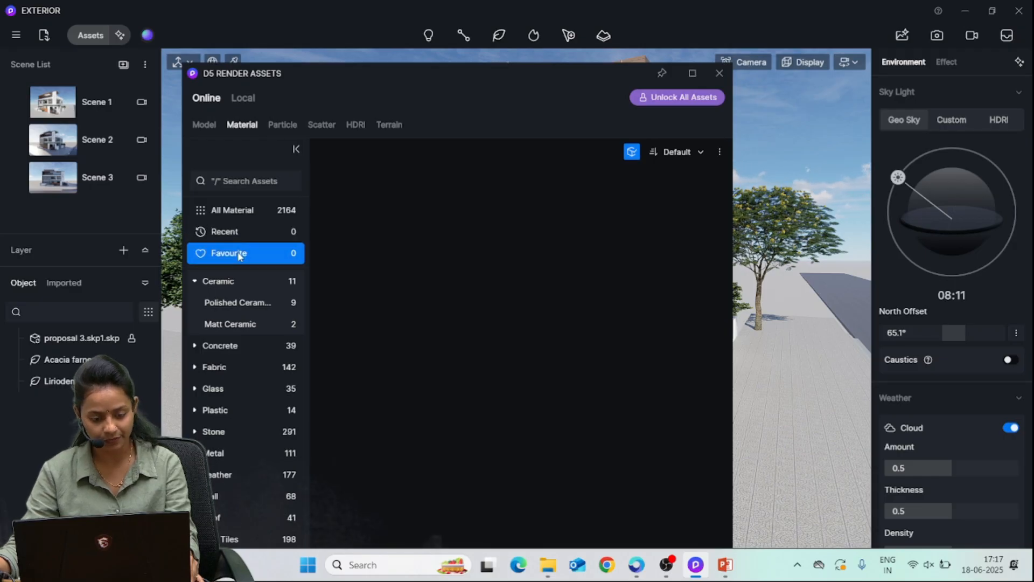
click(239, 232)
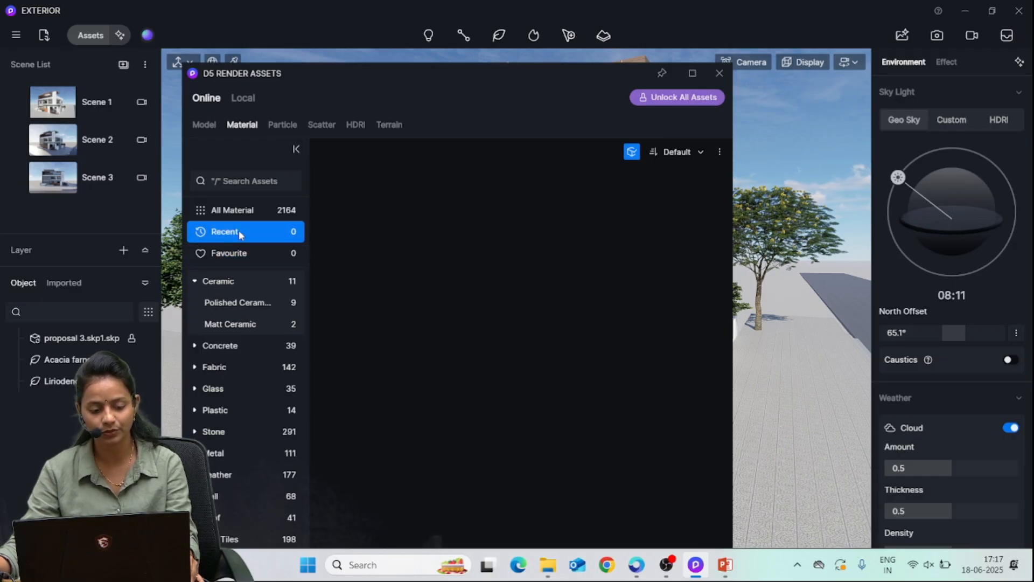
click(255, 259)
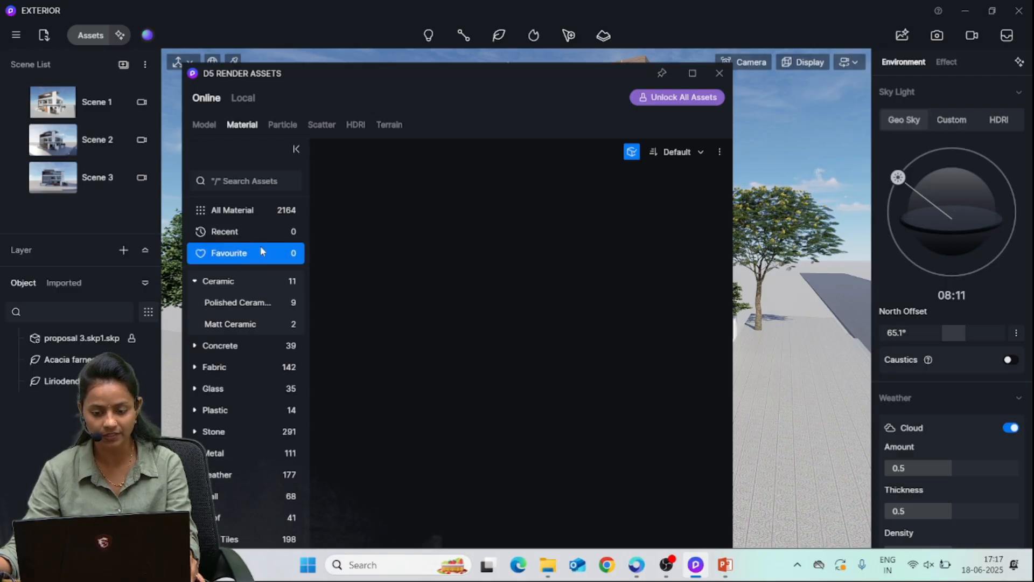
Browse the polished and matt ceramic materials, moving the library window up to show more of them
click(195, 284)
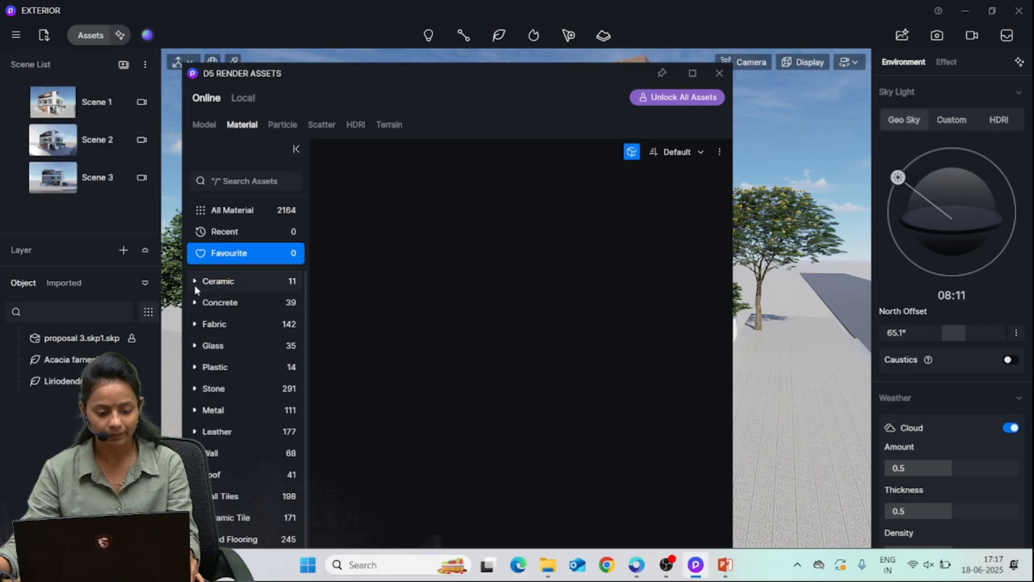
click(196, 284)
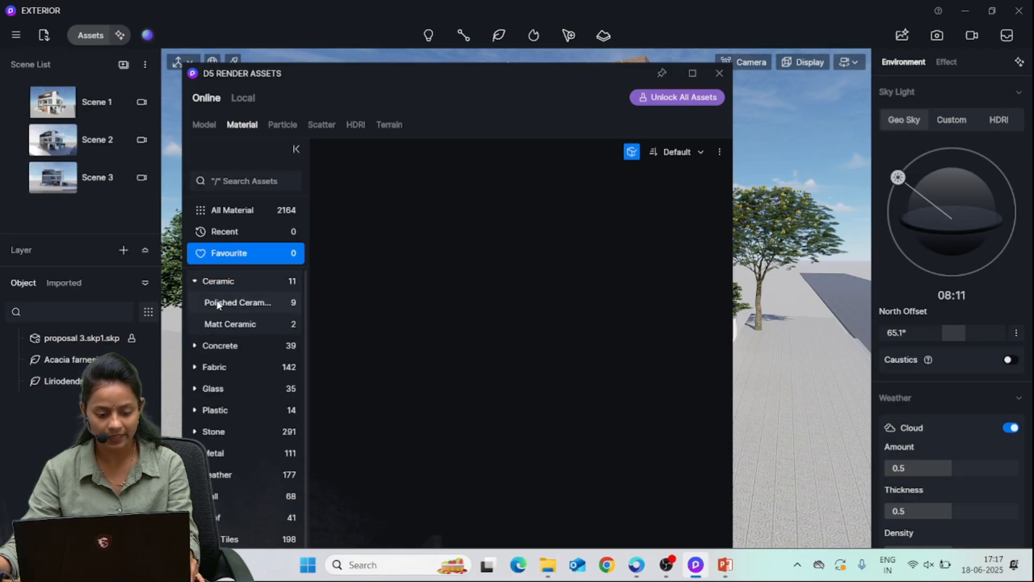
click(219, 303)
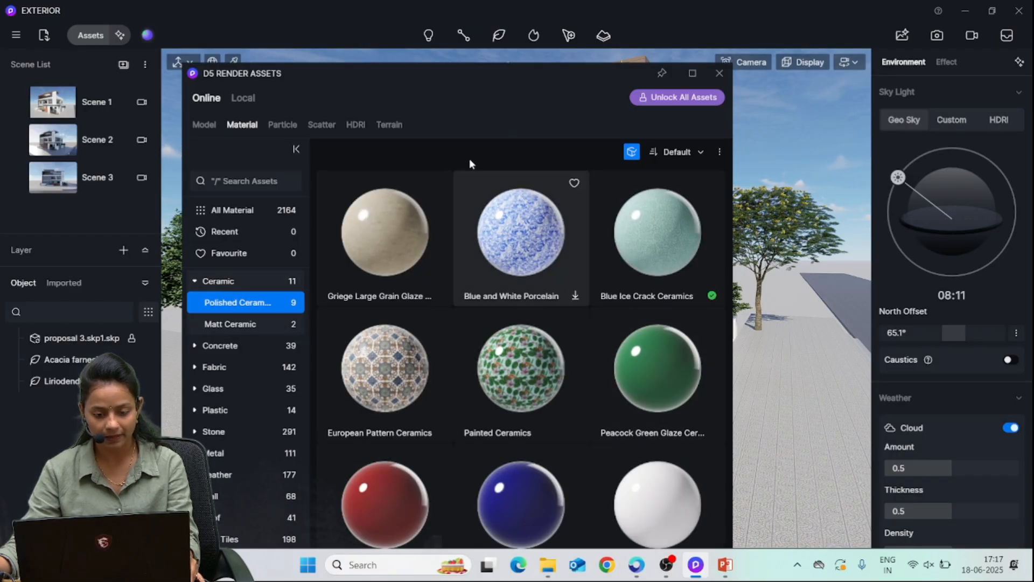
drag(432, 77, 391, 23)
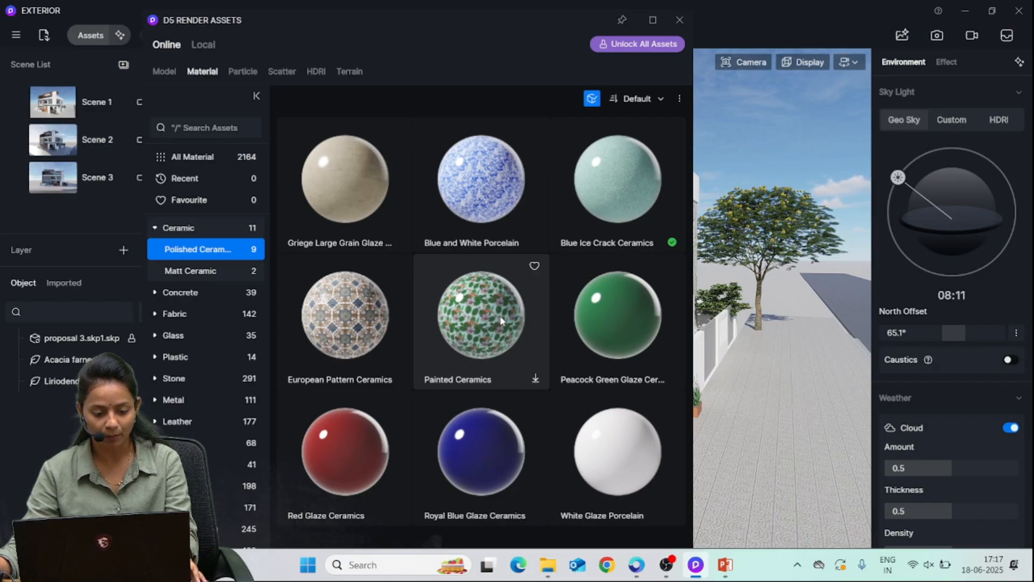
click(176, 272)
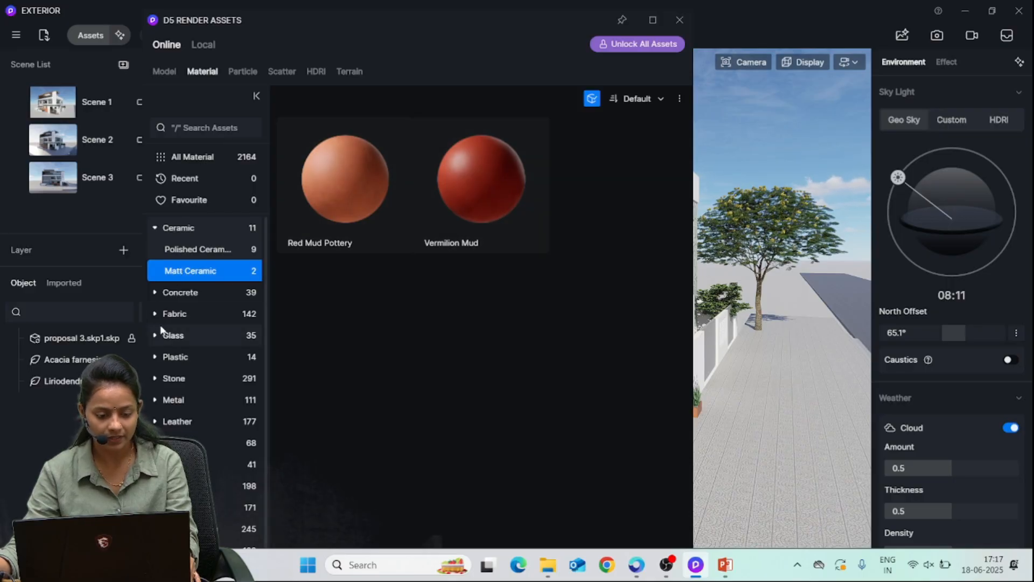
Browse the concrete materials and the silk, wool and flocking fabrics, and collapse the Fabric category
click(177, 293)
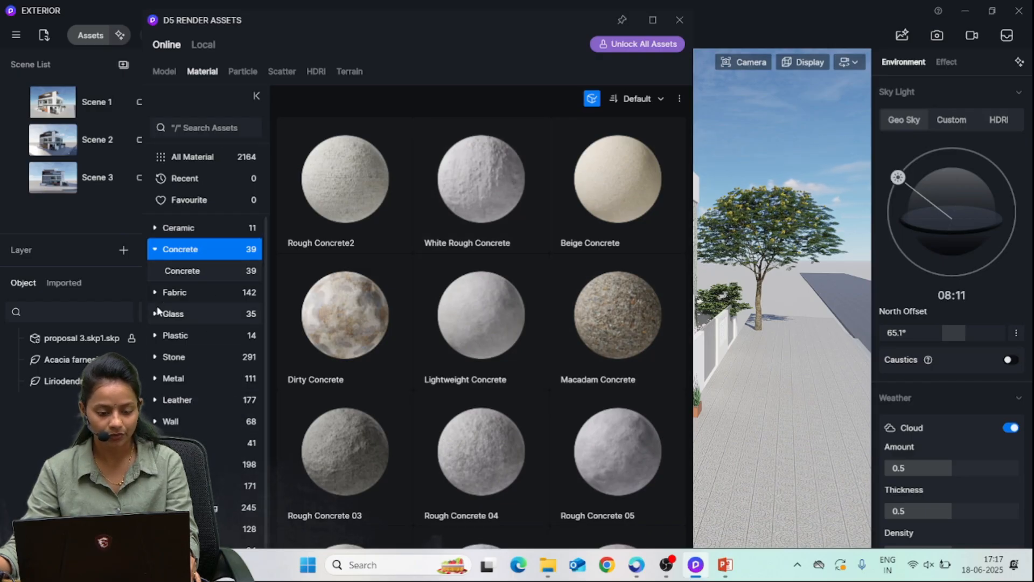
click(164, 293)
click(174, 312)
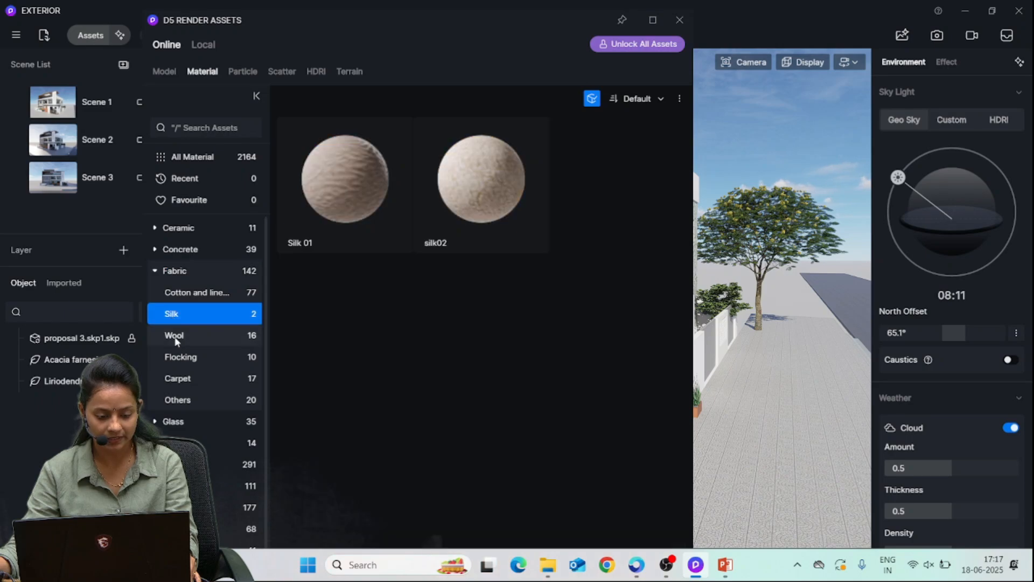
click(175, 334)
click(182, 354)
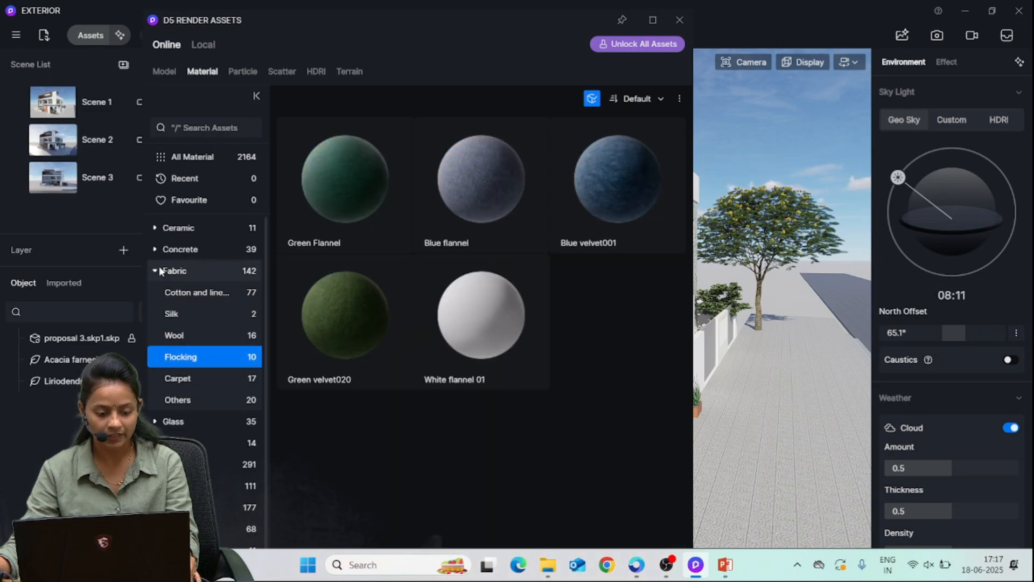
click(155, 271)
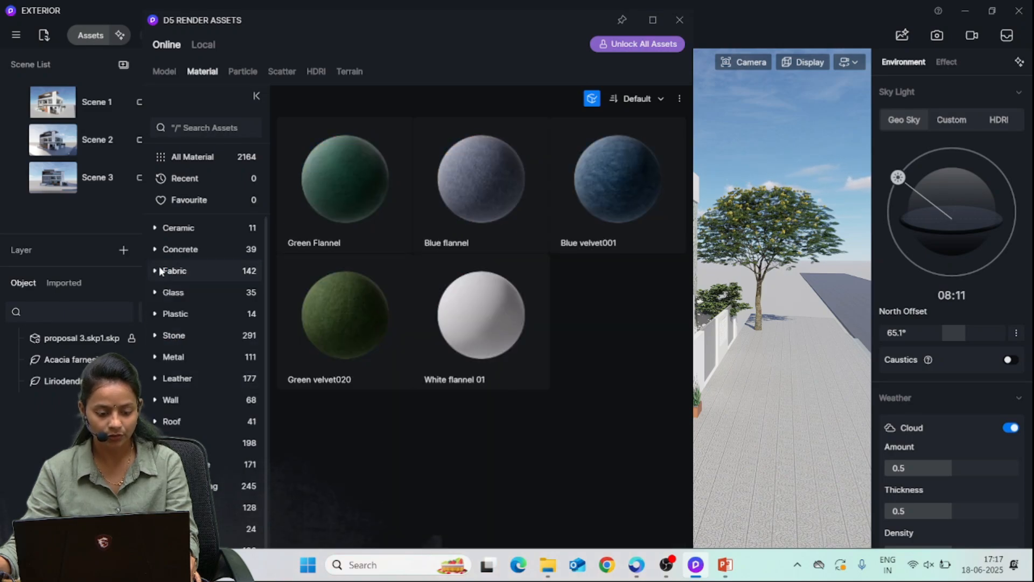
Browse the transparent and textured glass materials and continue through the Plastic and Stone categories
click(160, 295)
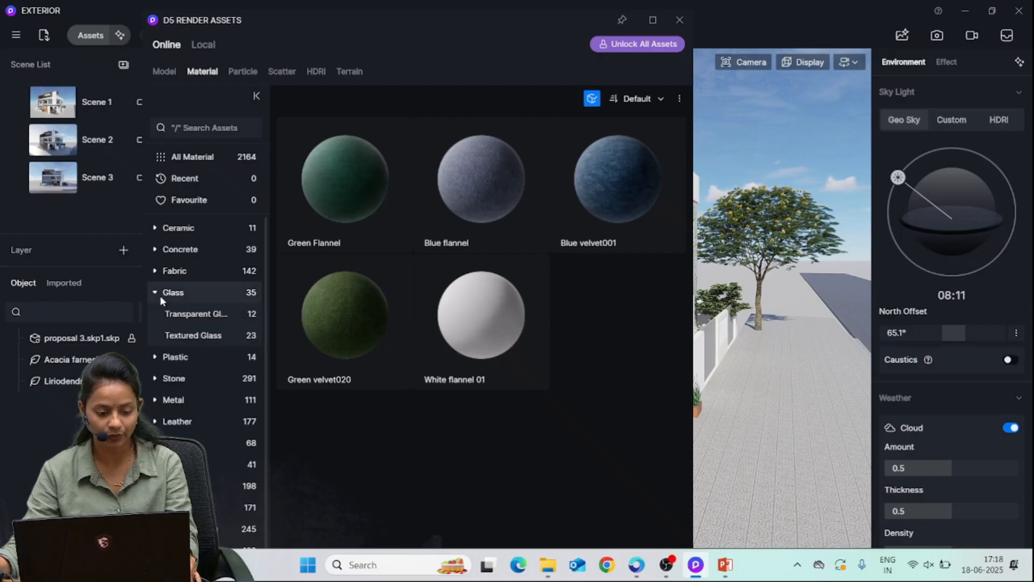
click(183, 314)
click(189, 338)
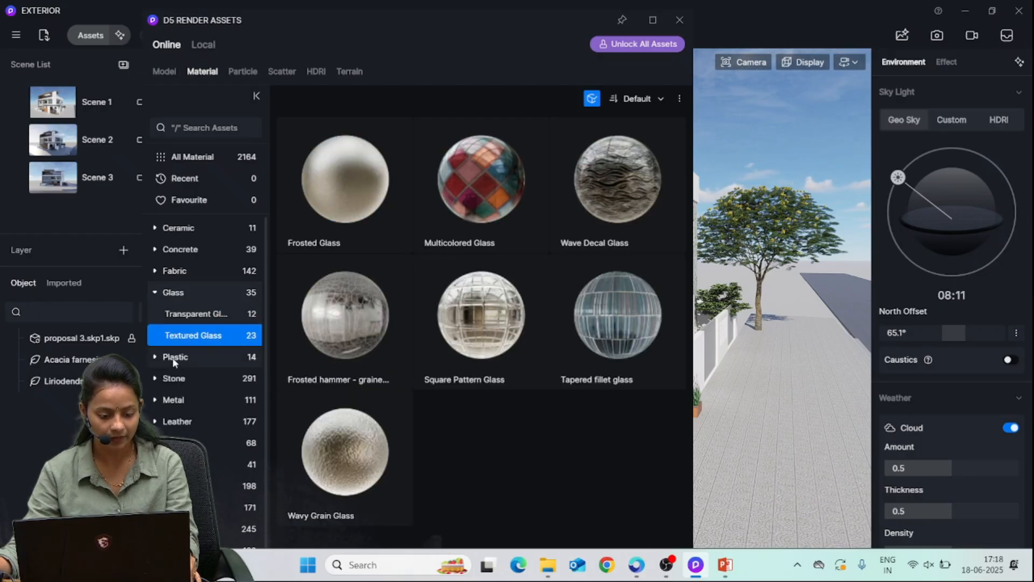
click(173, 357)
click(174, 380)
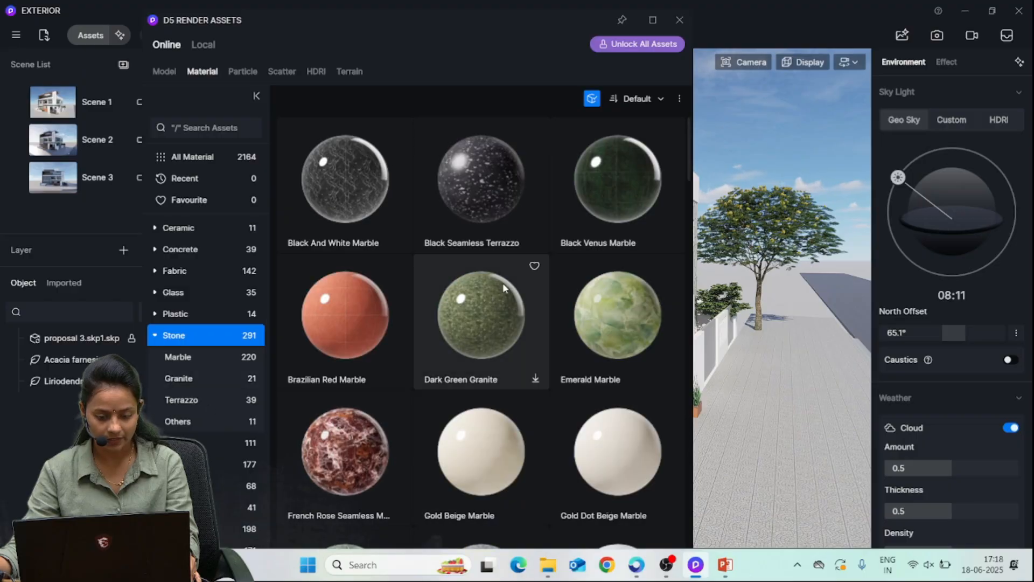
Narrow the asset library window to a single column of materials and move it so the house facade is visible beside it
click(653, 21)
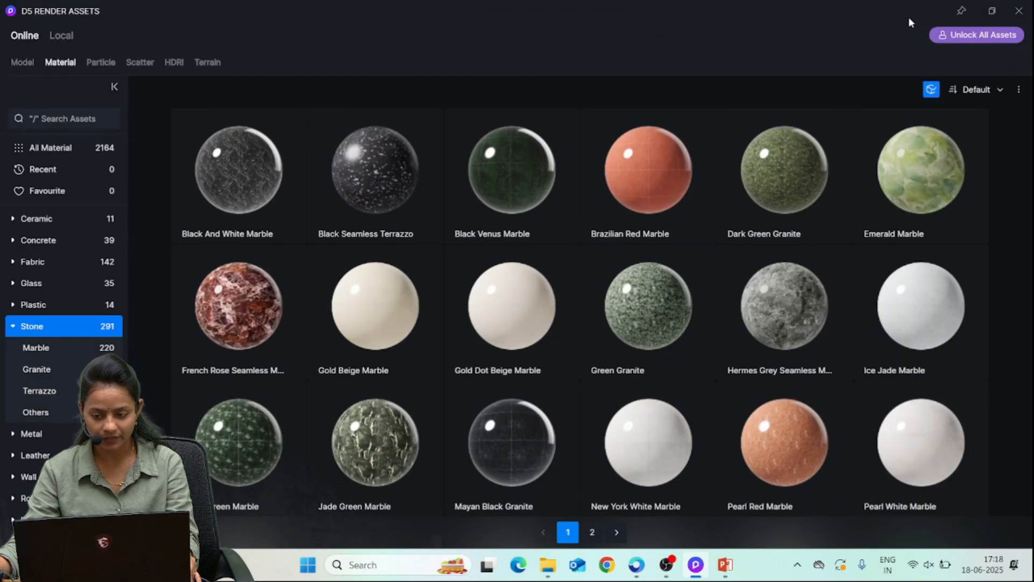
click(993, 11)
drag(360, 17, 408, 4)
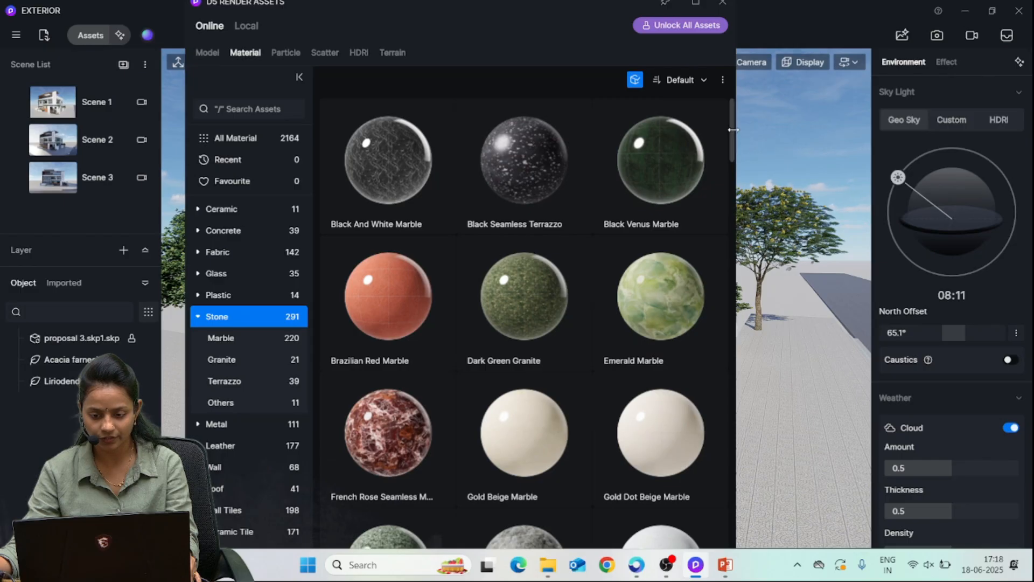
drag(734, 131, 537, 132)
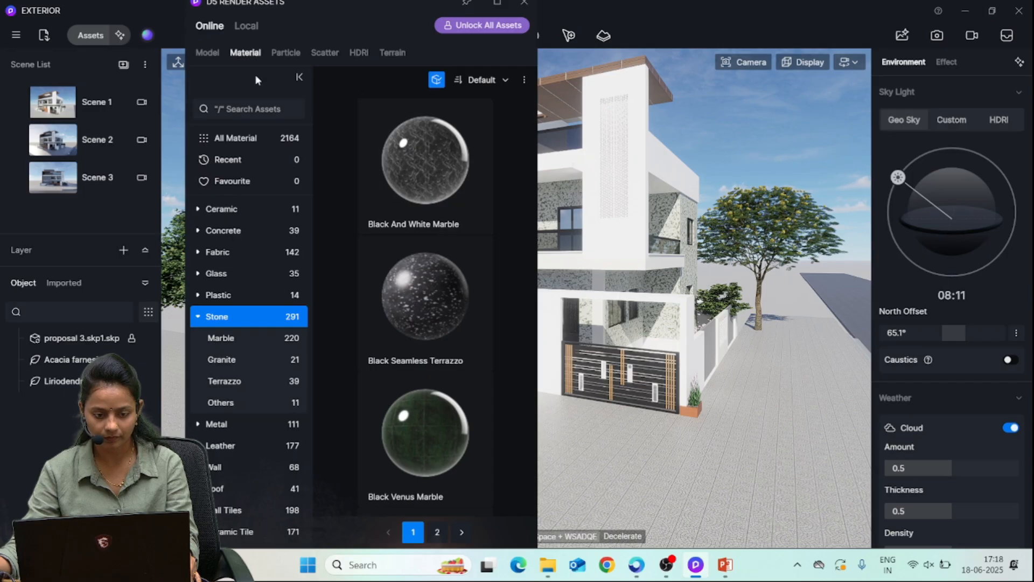
drag(346, 3, 350, 88)
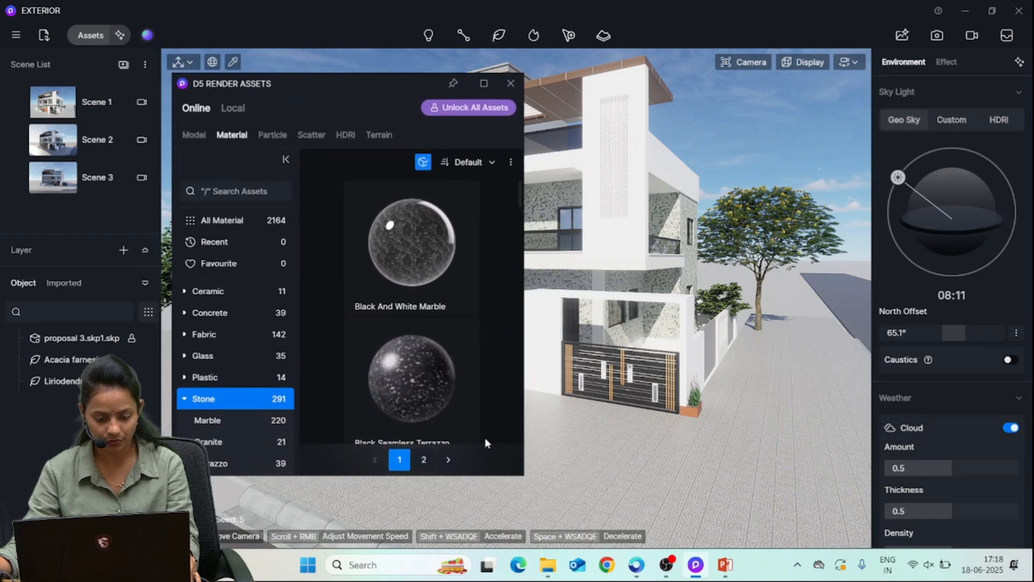
Browse the second page of Stone materials and the Marble and Granite subcategories
click(428, 461)
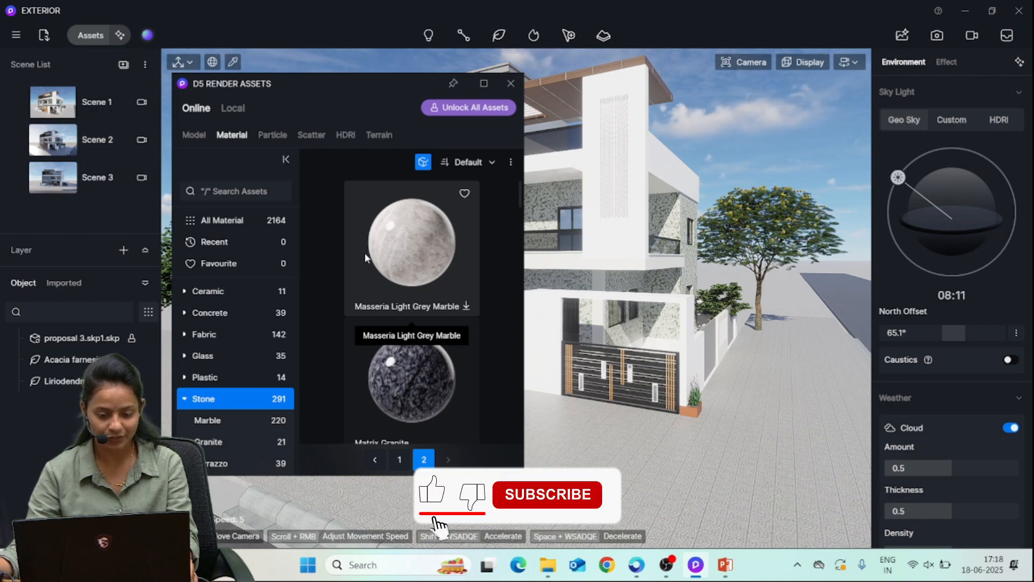
click(209, 423)
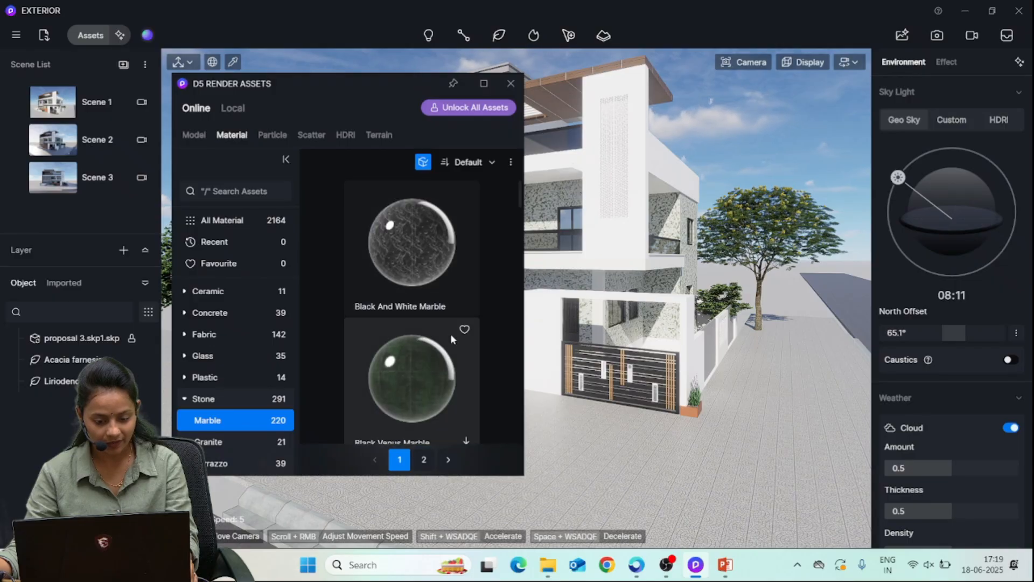
click(240, 439)
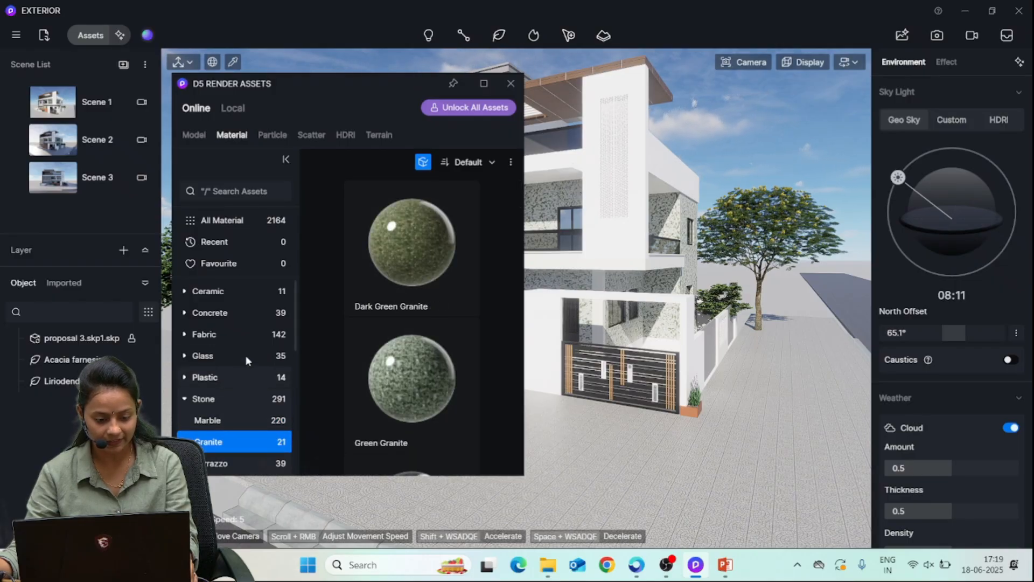
Browse the Wallpaper, Wall Cloth and Wall Paint materials in the Wall category
scroll(237, 350, down, 4)
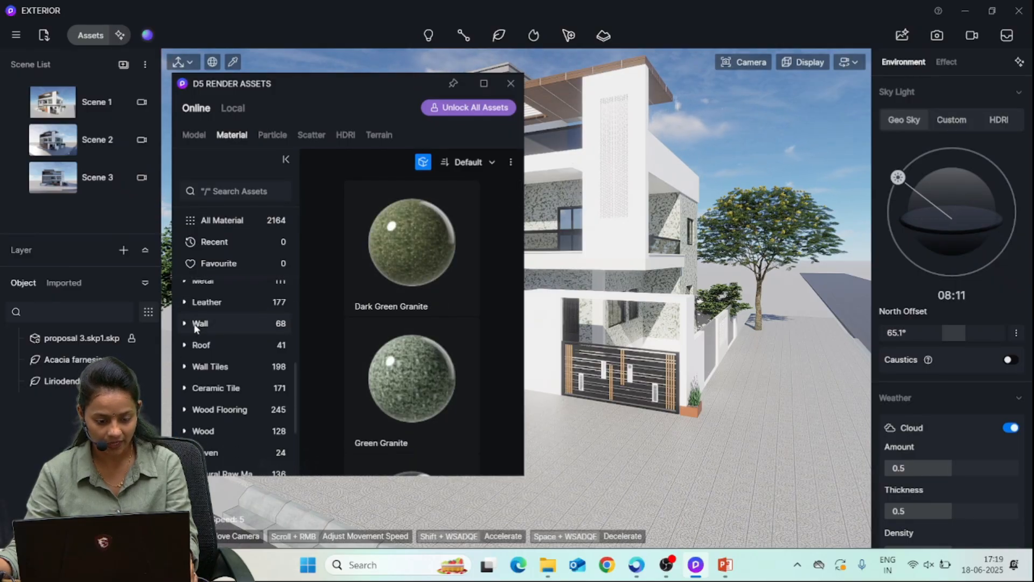
click(197, 326)
click(211, 346)
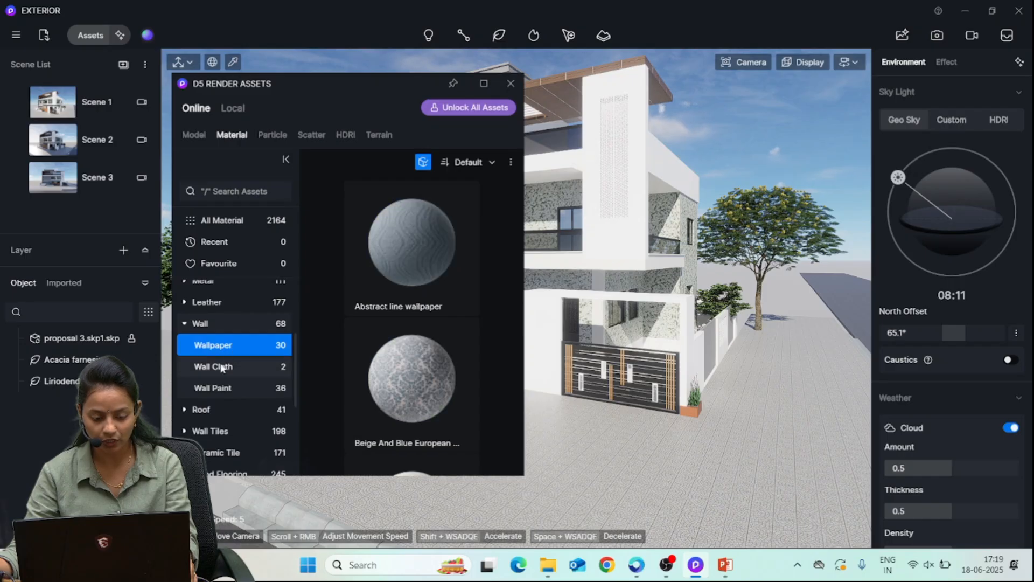
scroll(215, 372, up, 1)
click(215, 378)
click(232, 398)
scroll(230, 398, down, 1)
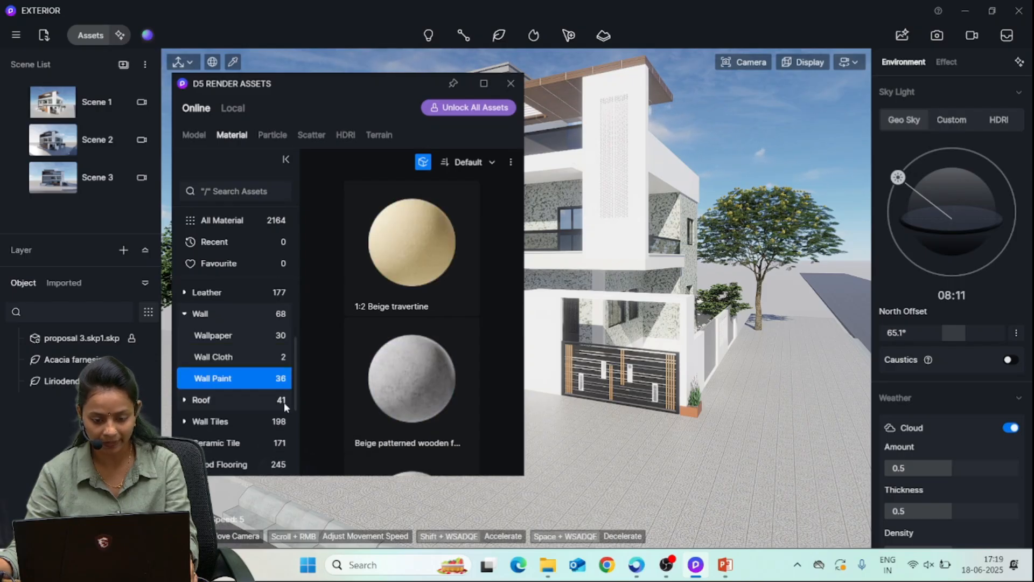
Move the library clear of the facade, download the 1:2 Beige travertine wall paint and select it for applying
drag(315, 78, 128, 105)
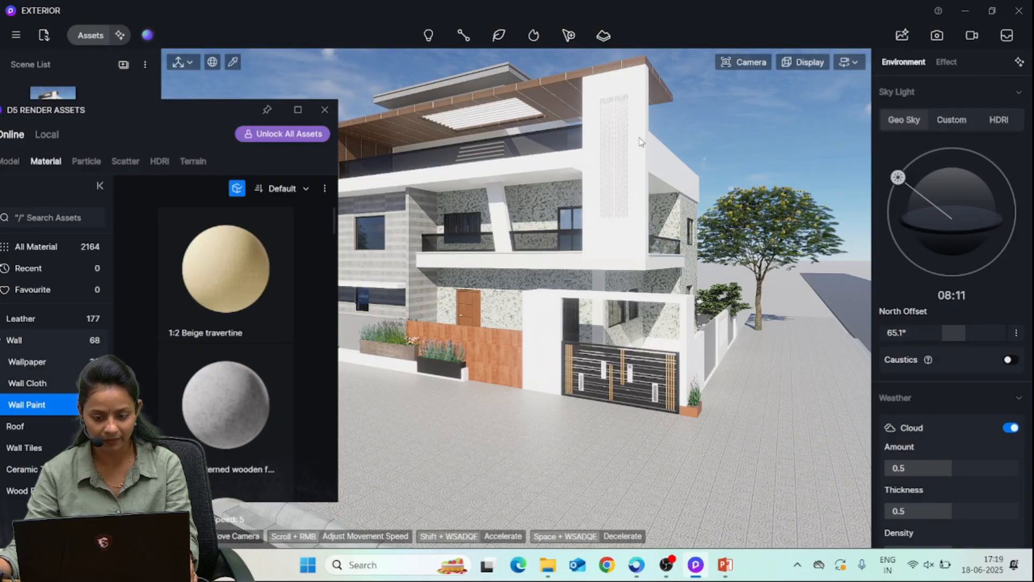
mouse_move(231, 289)
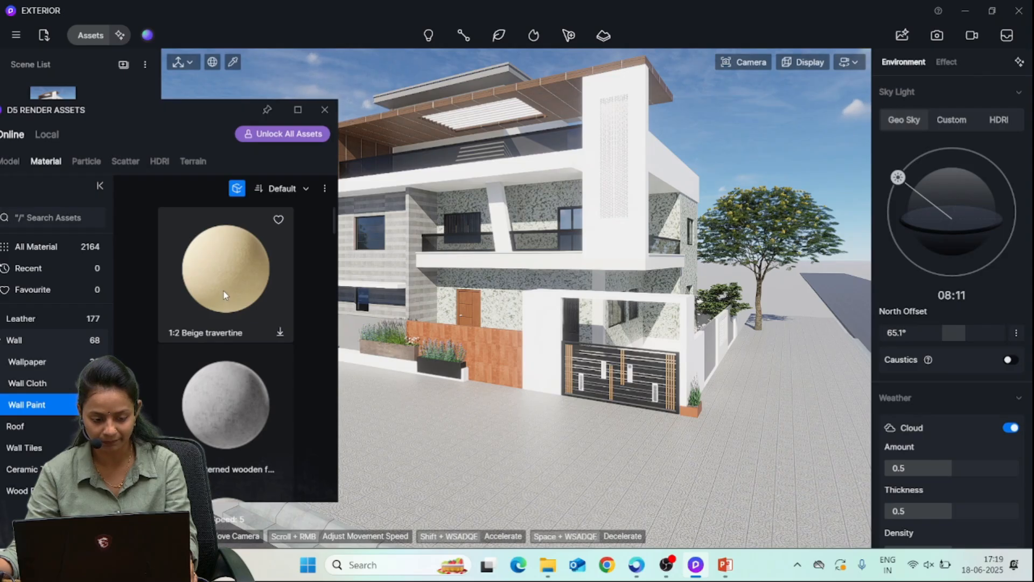
drag(129, 110, 220, 96)
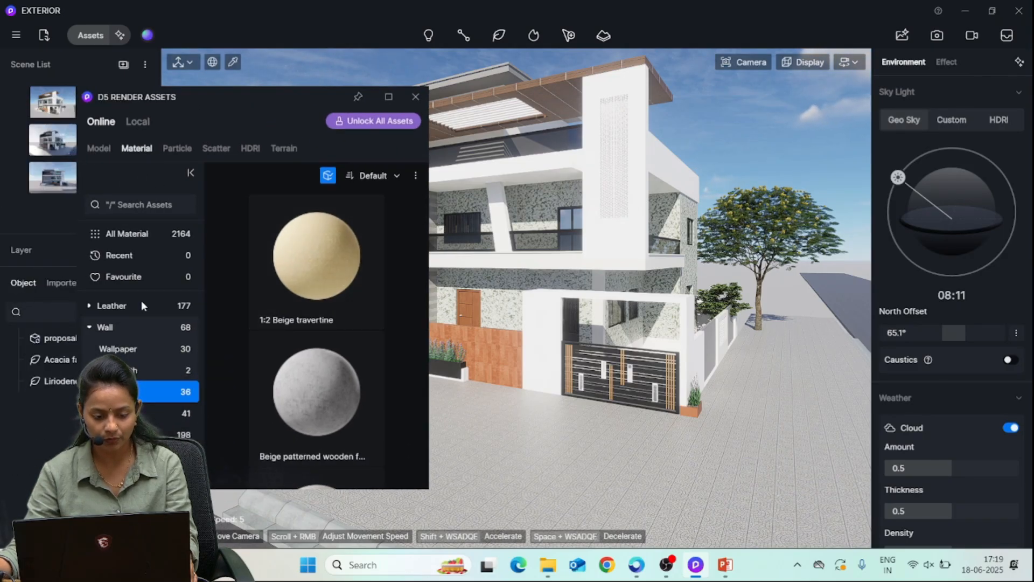
mouse_move(355, 322)
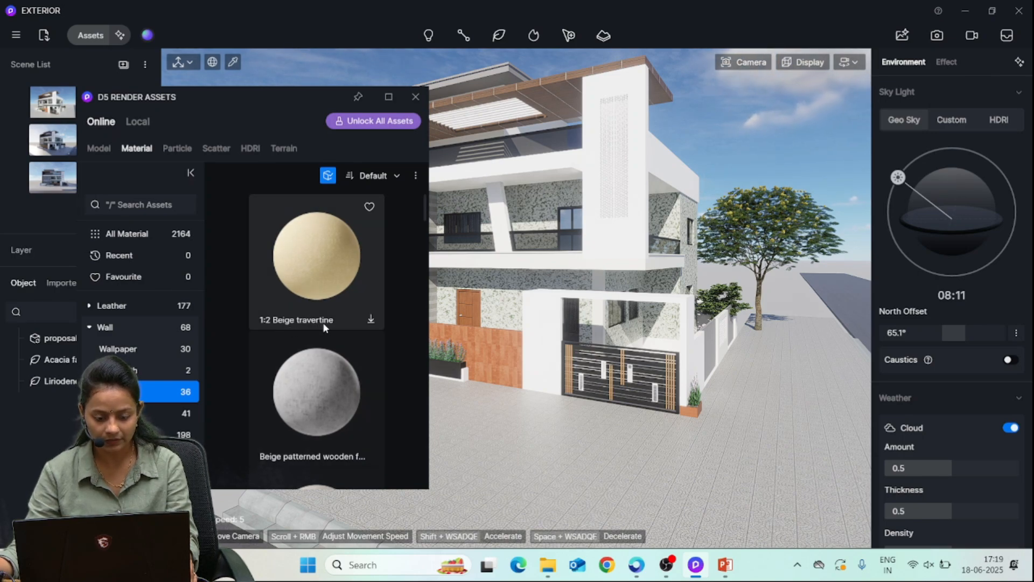
click(370, 319)
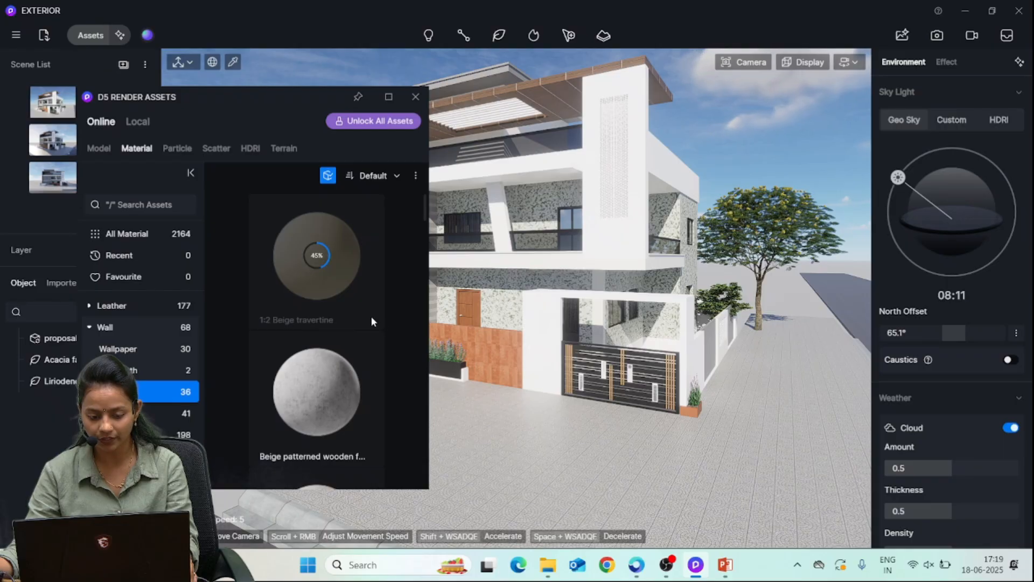
click(319, 275)
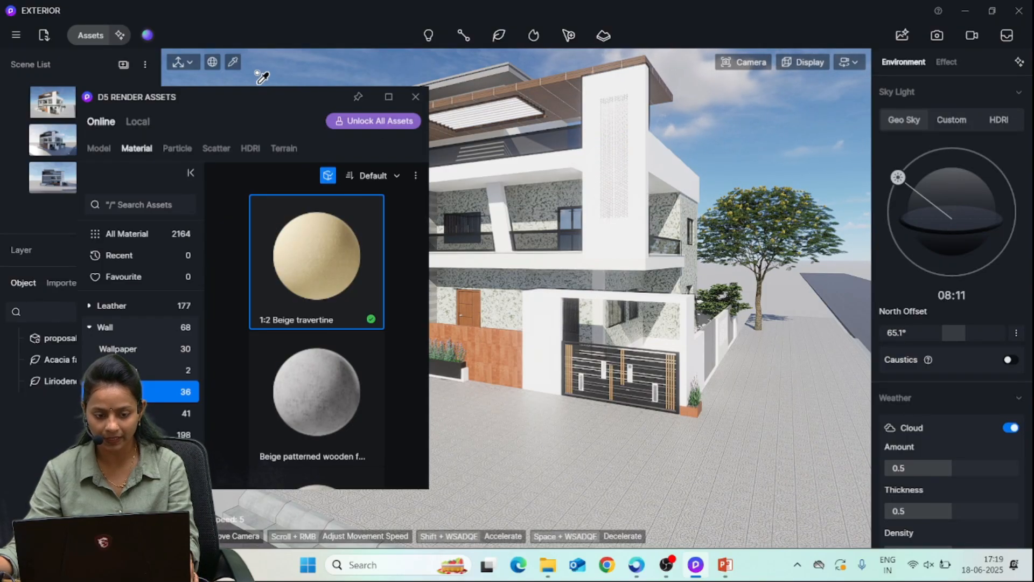
Apply 1:2 Beige travertine to the white tower wall of the house, moving the library out of the way, and close the library
drag(265, 101, 269, 190)
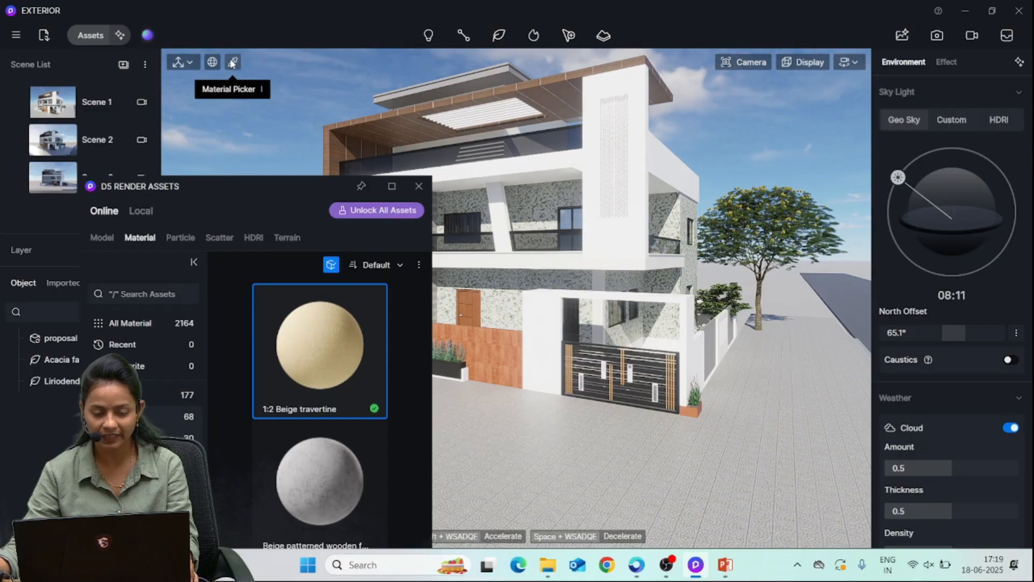
drag(275, 194, 335, 128)
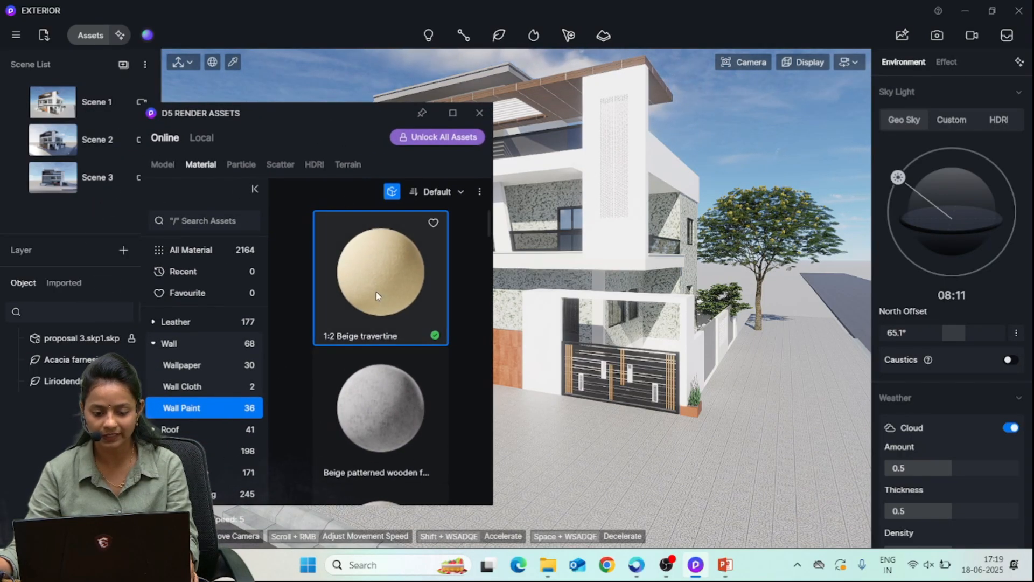
drag(377, 292, 639, 237)
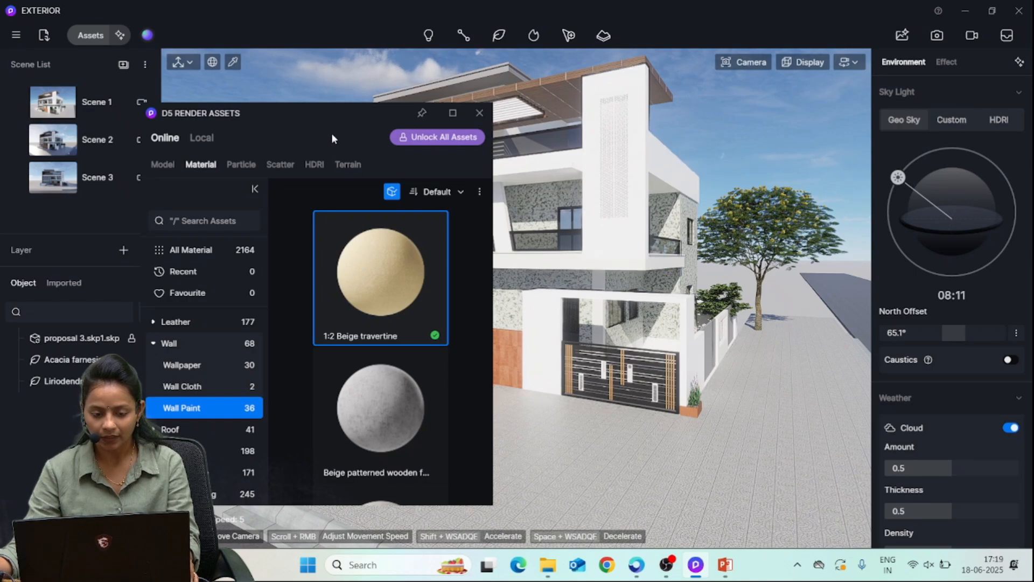
drag(331, 139, 398, 386)
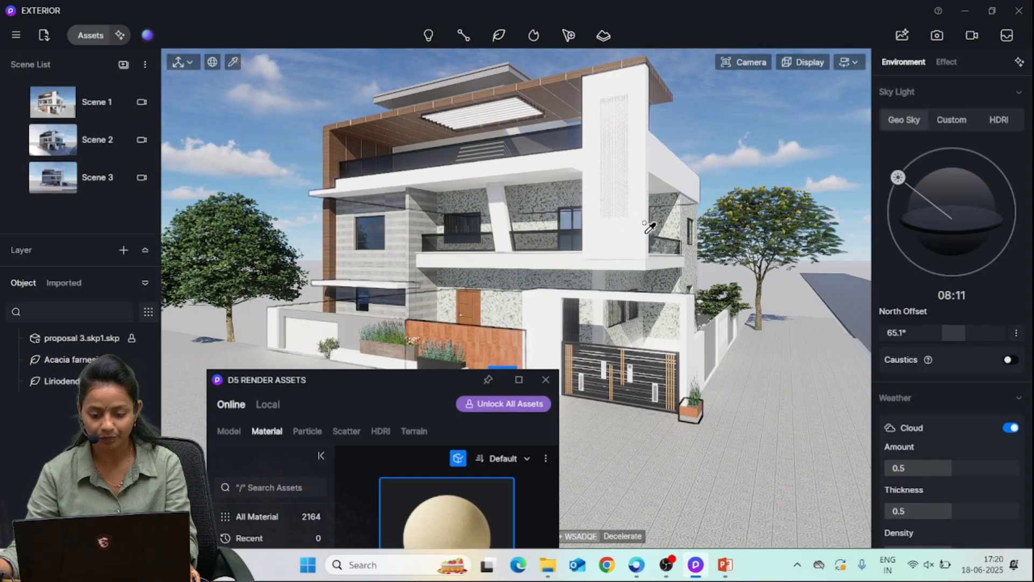
click(645, 83)
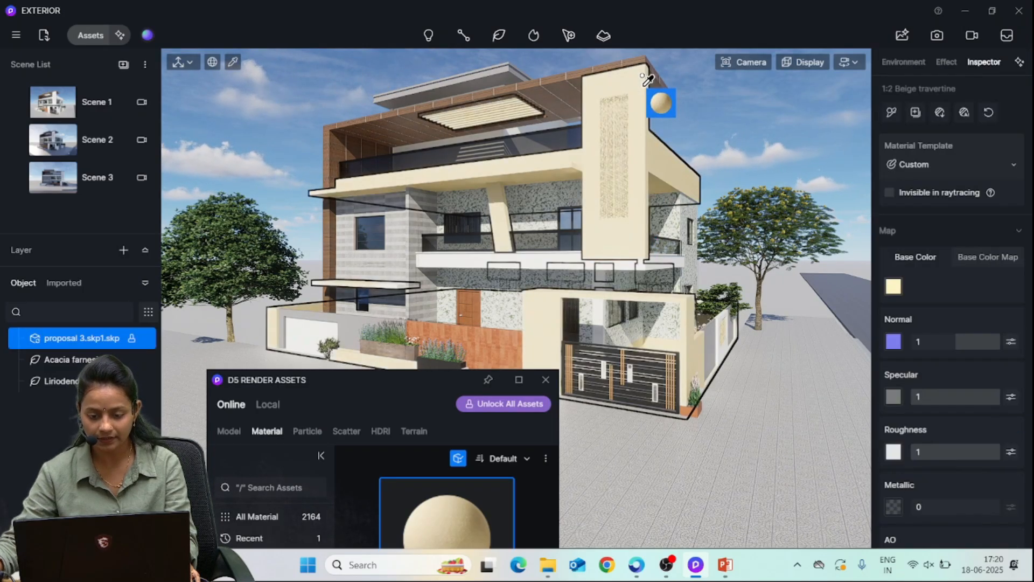
click(546, 379)
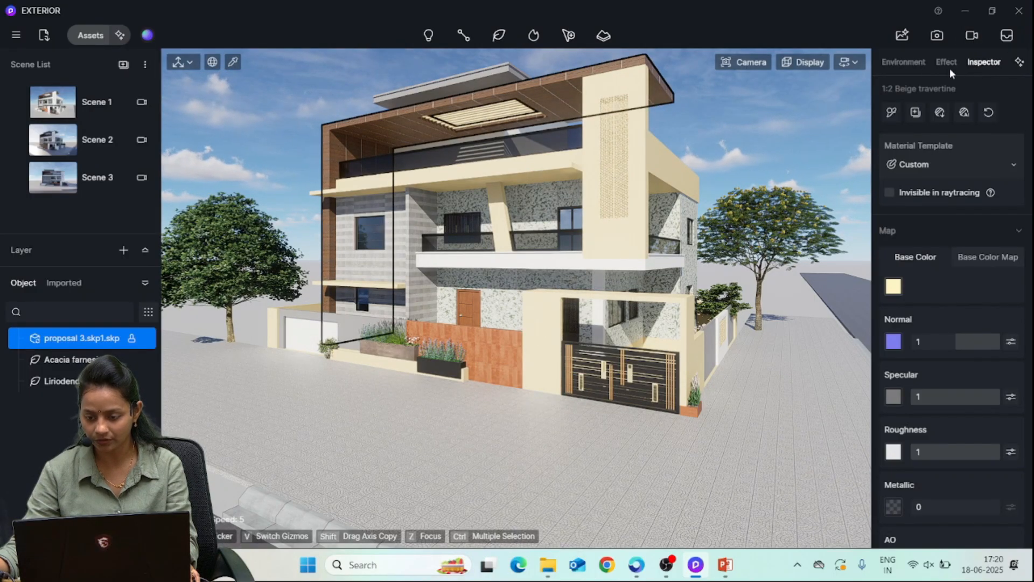
Check the travertine material in the Inspector, trying its material brush and comparing the Base Color and Base Color Map options
click(919, 65)
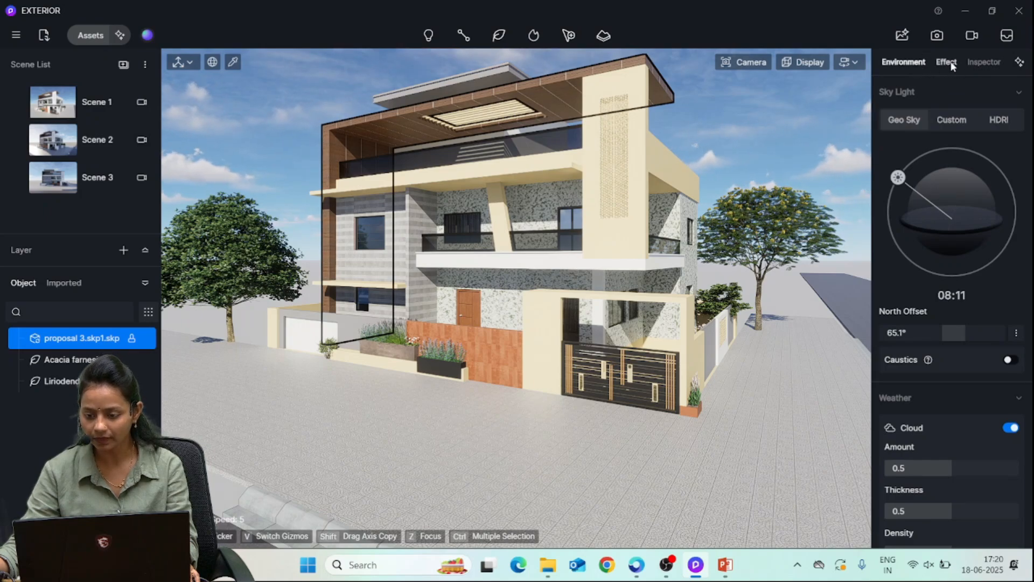
click(985, 63)
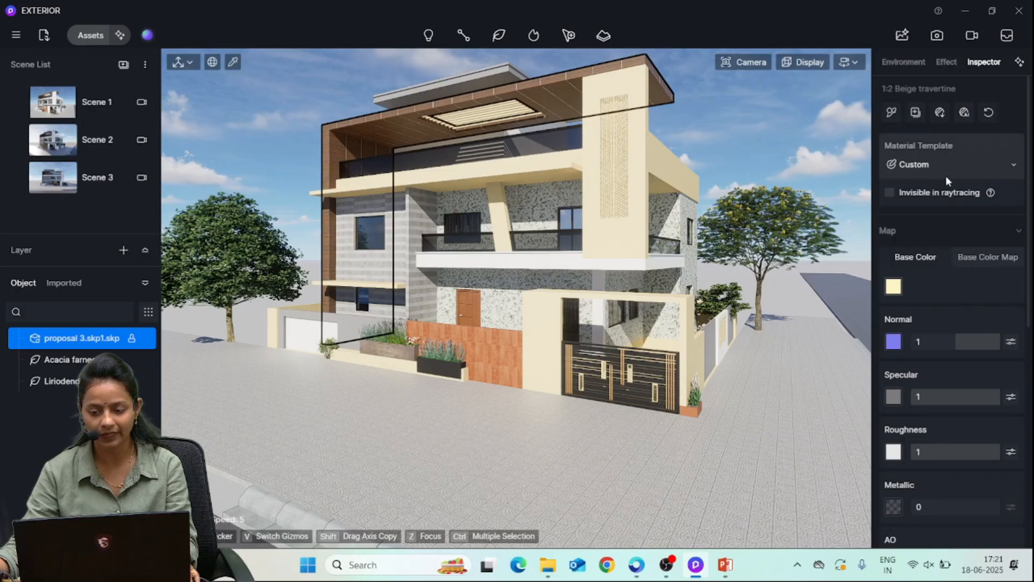
click(894, 111)
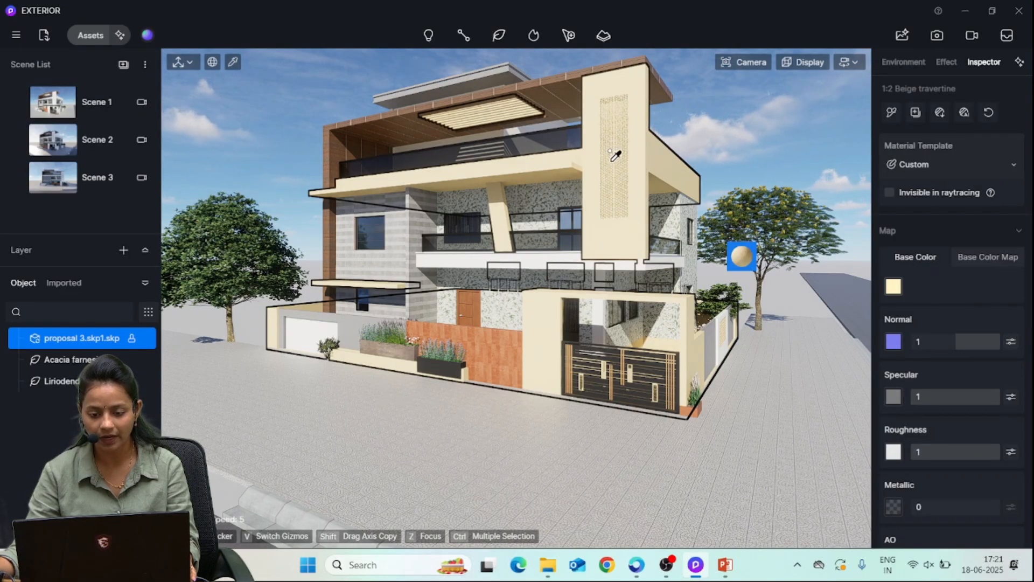
click(988, 257)
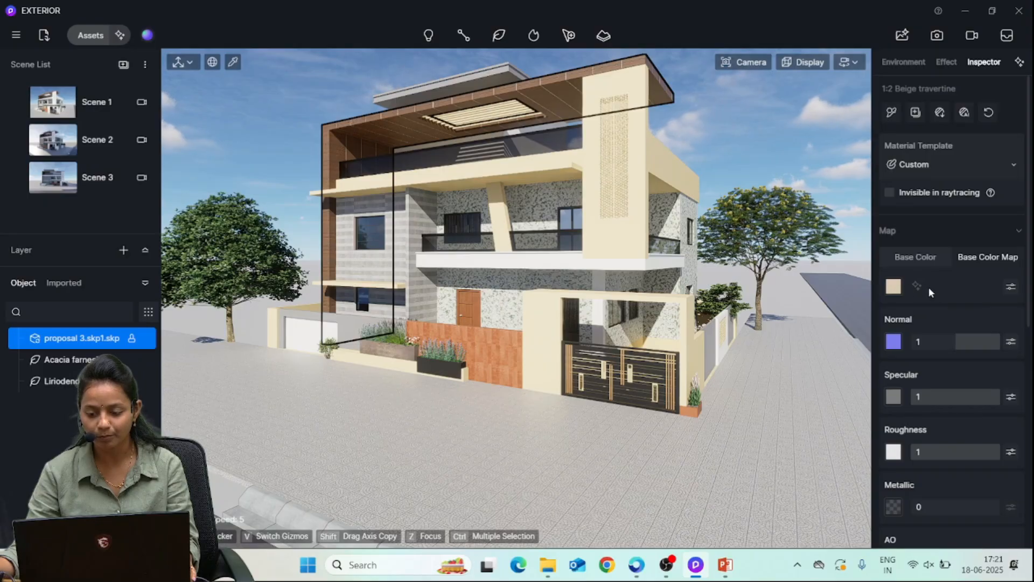
click(911, 258)
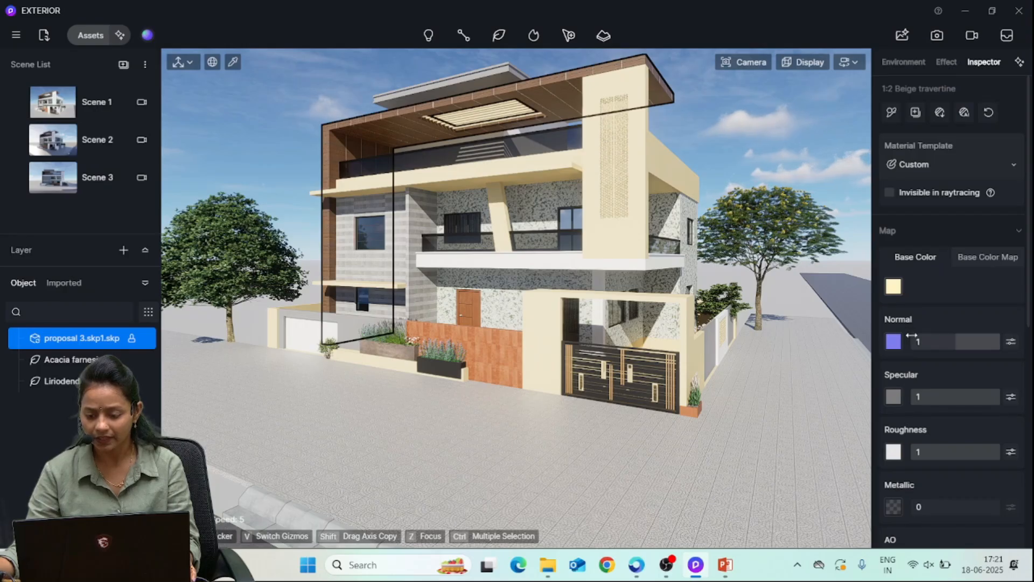
Examine the travertine finish on the tower wall and balcony bands of the house up close
scroll(712, 281, up, 6)
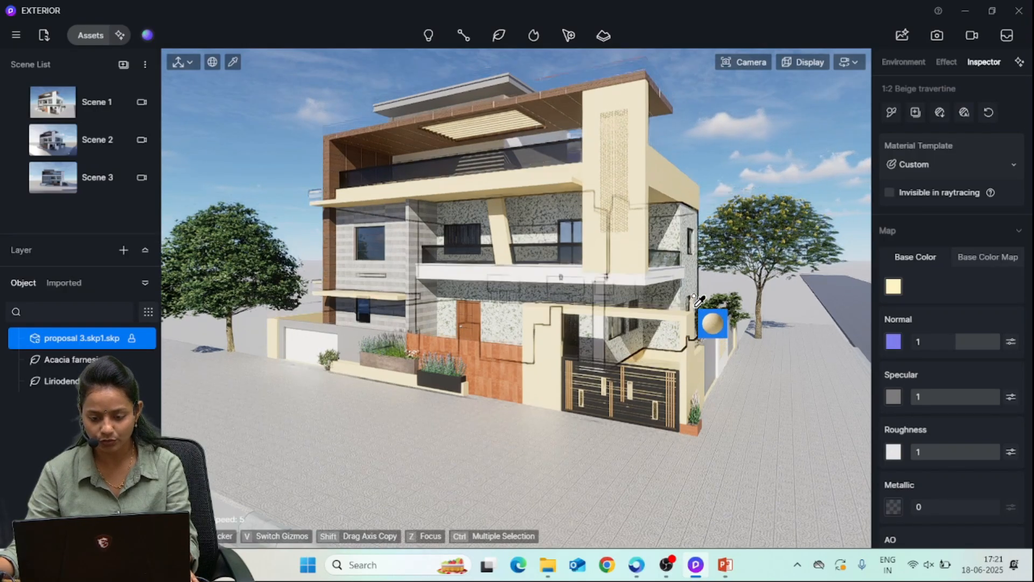
right_drag(519, 331, 522, 324)
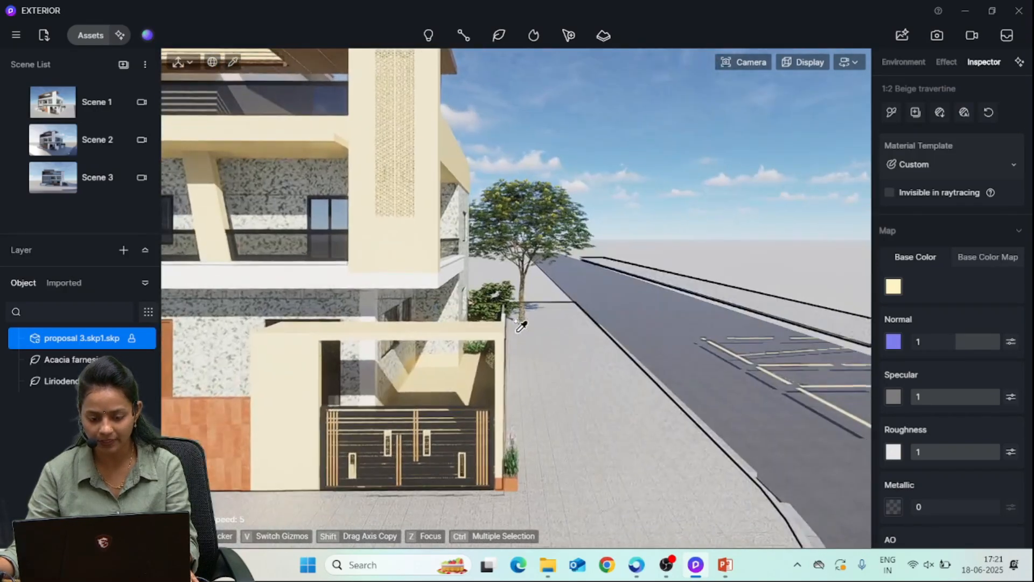
right_drag(587, 369, 589, 351)
scroll(407, 256, up, 4)
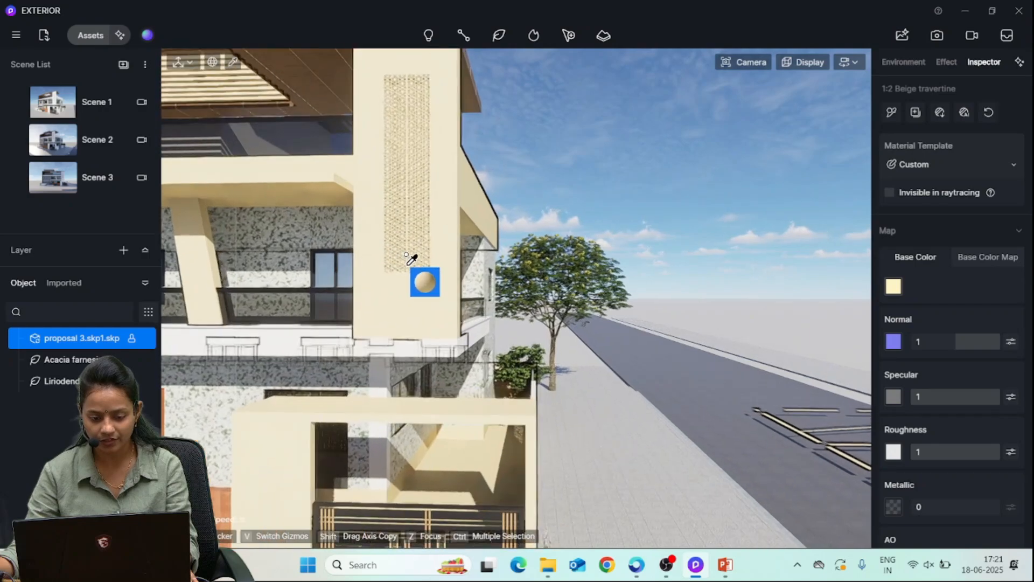
right_drag(572, 311, 535, 305)
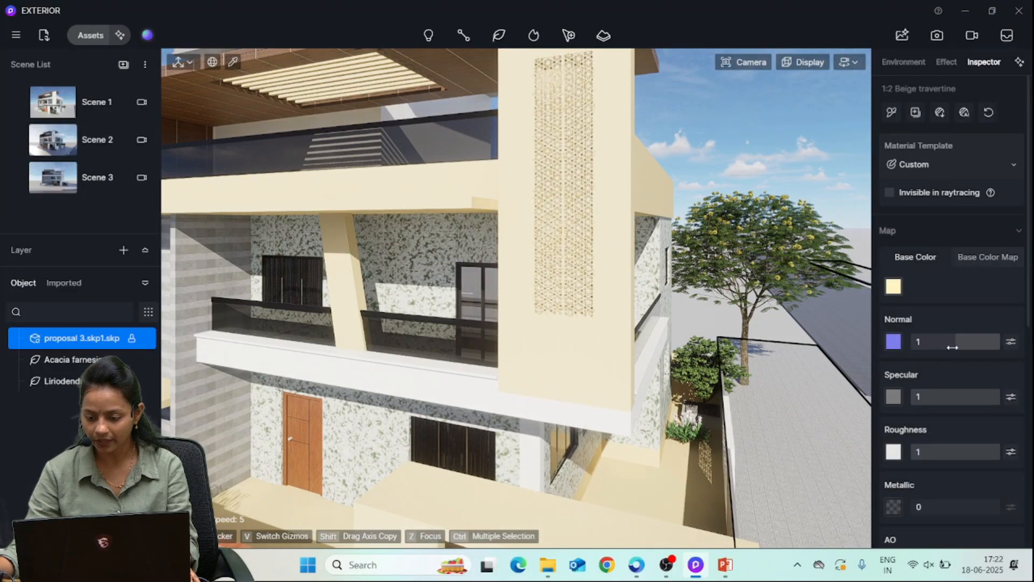
Set the Beige travertine material's specular to 0.54 while checking the wall surfaces
drag(924, 342, 946, 344)
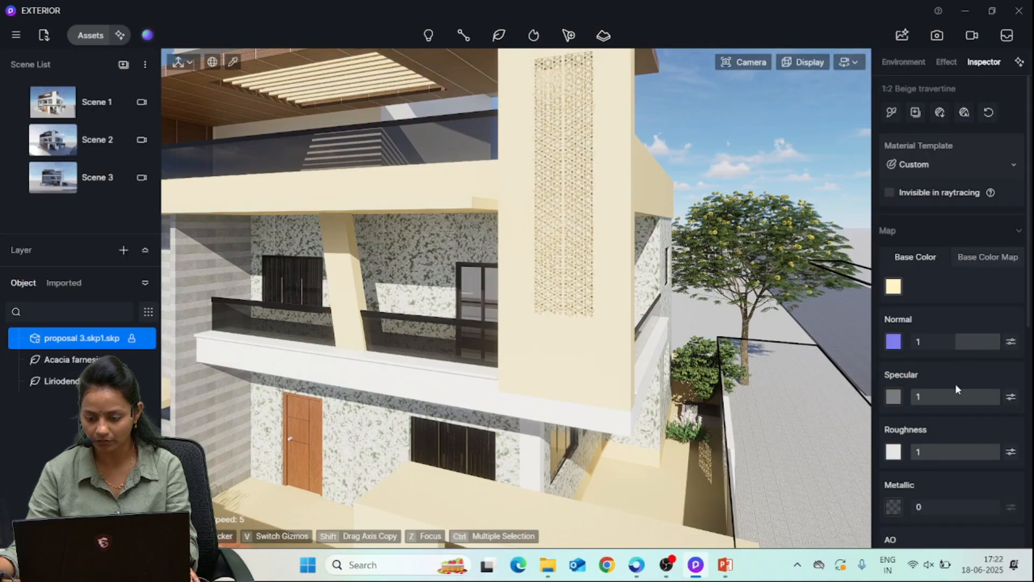
drag(997, 397, 961, 397)
right_drag(596, 300, 596, 259)
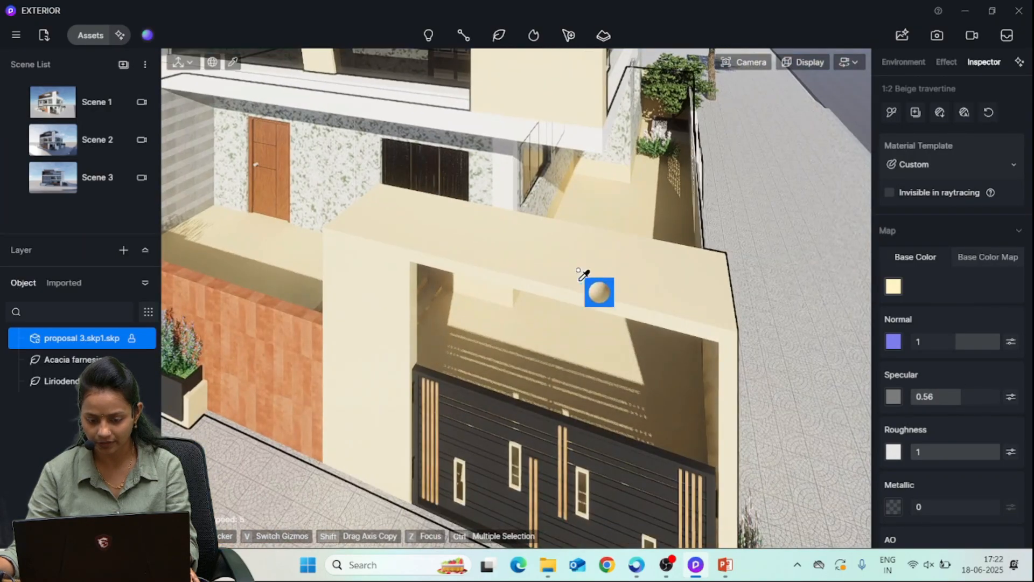
scroll(585, 272, up, 3)
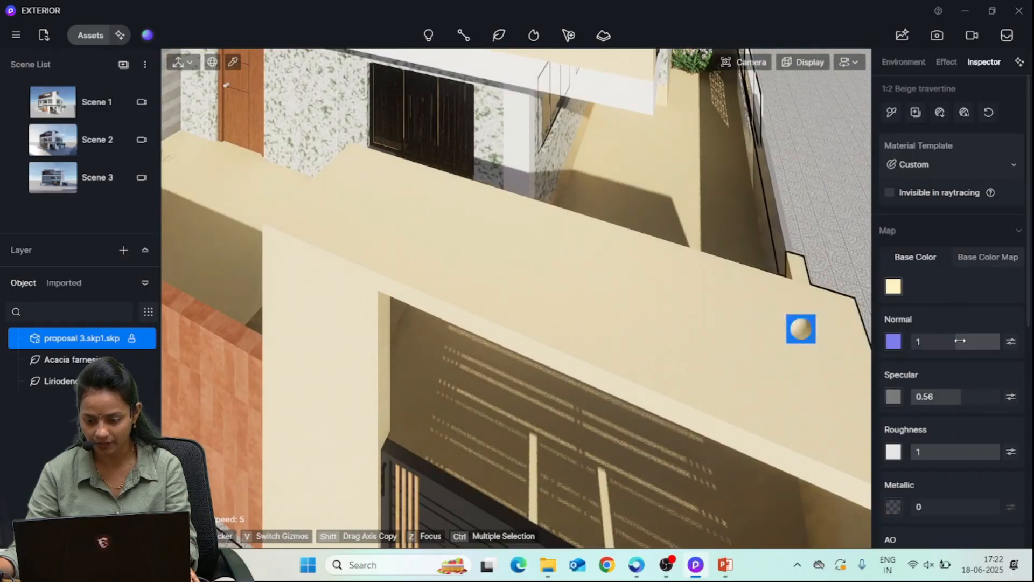
drag(953, 398, 887, 402)
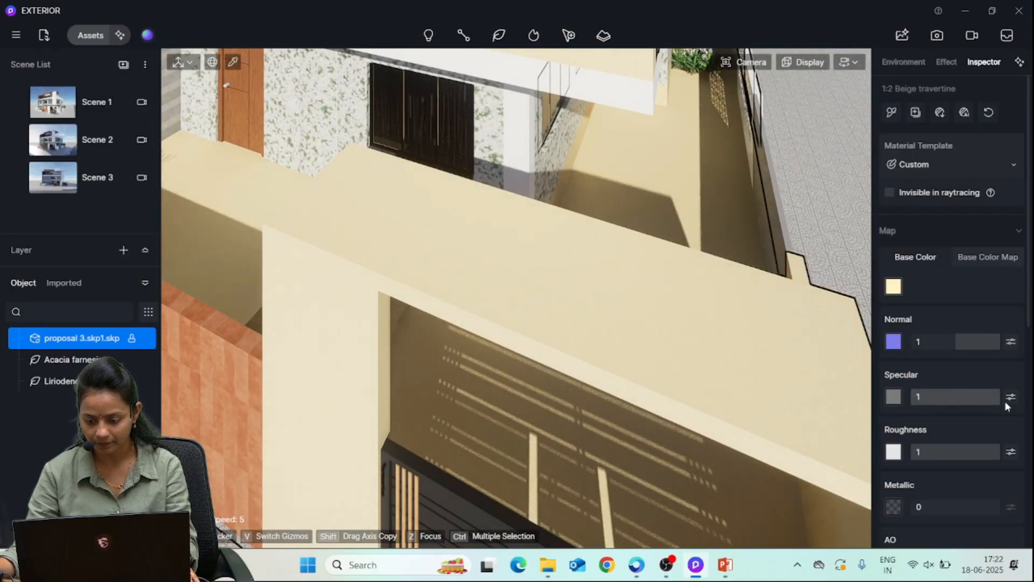
drag(964, 401, 950, 402)
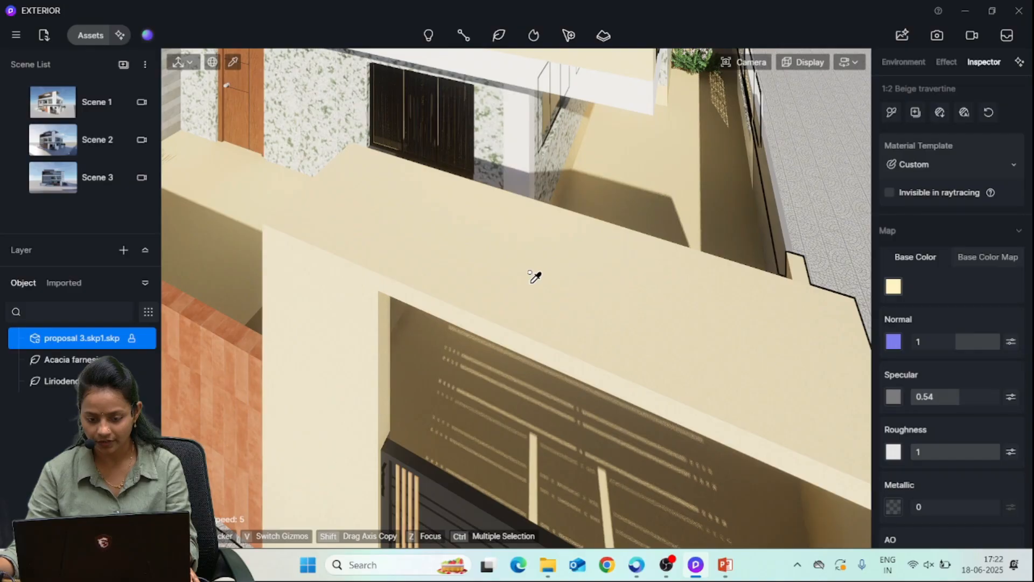
Switch the Beige travertine from a plain base color to its Base Color Map and set the normal strength to 0.37
scroll(536, 276, up, 2)
right_drag(503, 338, 486, 355)
scroll(471, 356, up, 3)
scroll(528, 345, up, 3)
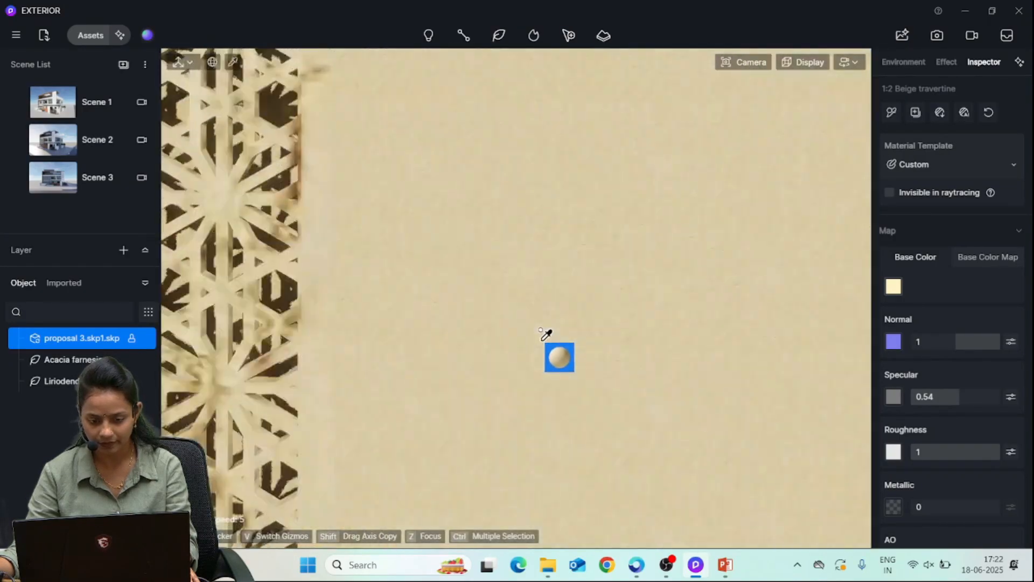
right_drag(538, 314, 555, 315)
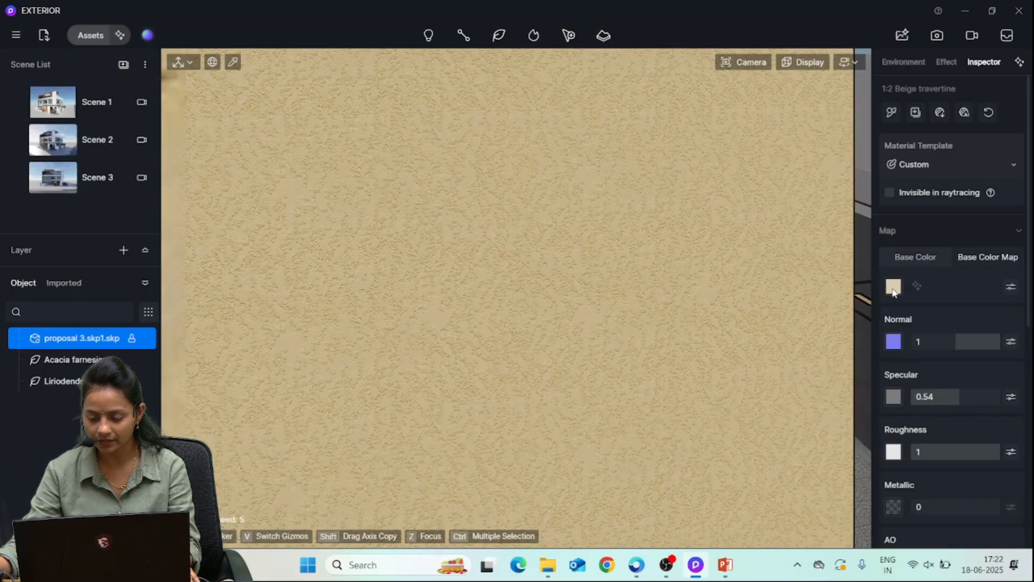
click(960, 347)
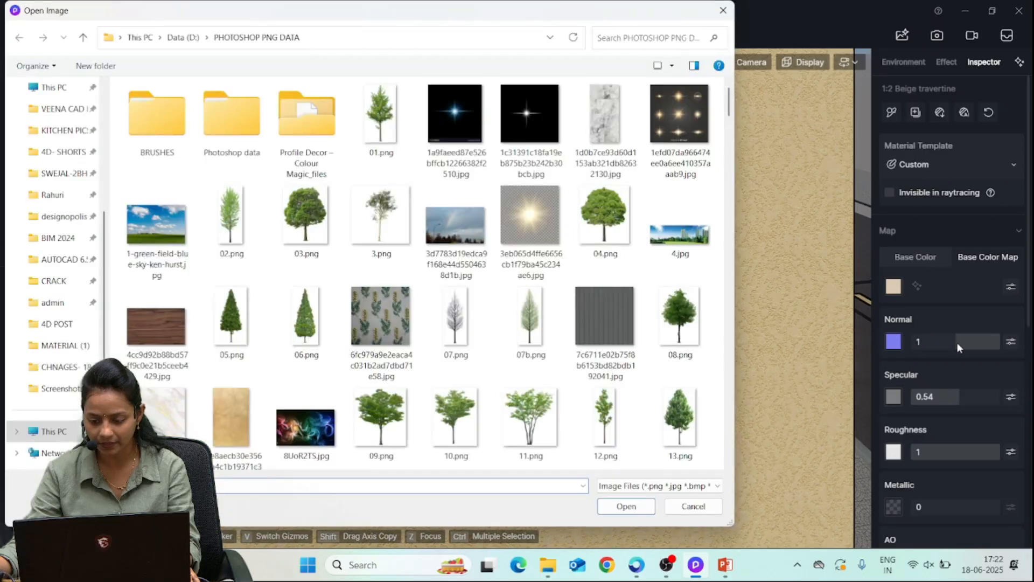
click(725, 9)
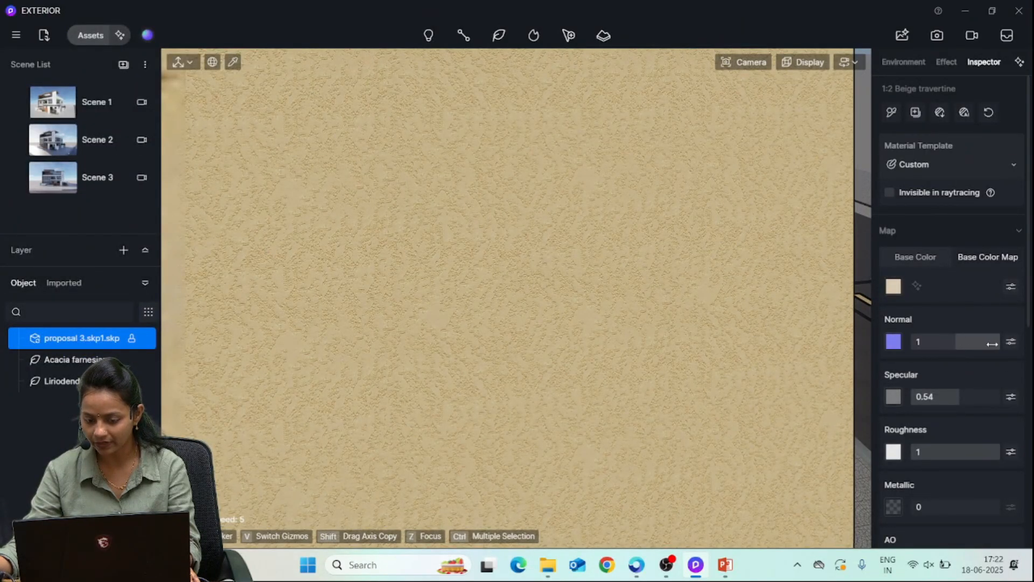
scroll(613, 339, down, 4)
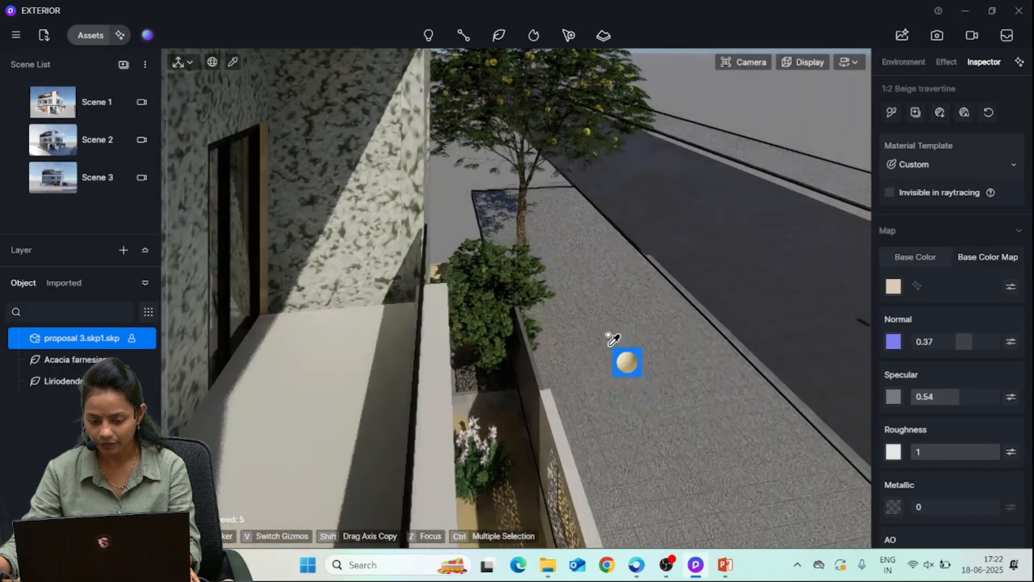
Set the travertine's specular to 1 and try a metallic value of 1 on the wall before resetting metallic to 0
scroll(613, 340, up, 2)
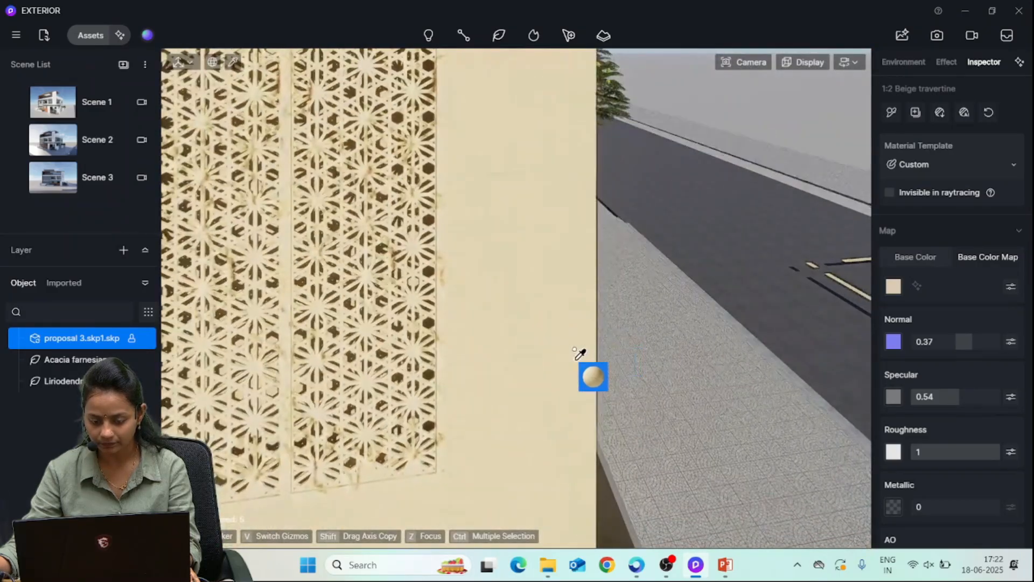
scroll(578, 357, up, 3)
mouse_move(572, 352)
right_down()
mouse_move(608, 348)
mouse_move(572, 352)
right_up()
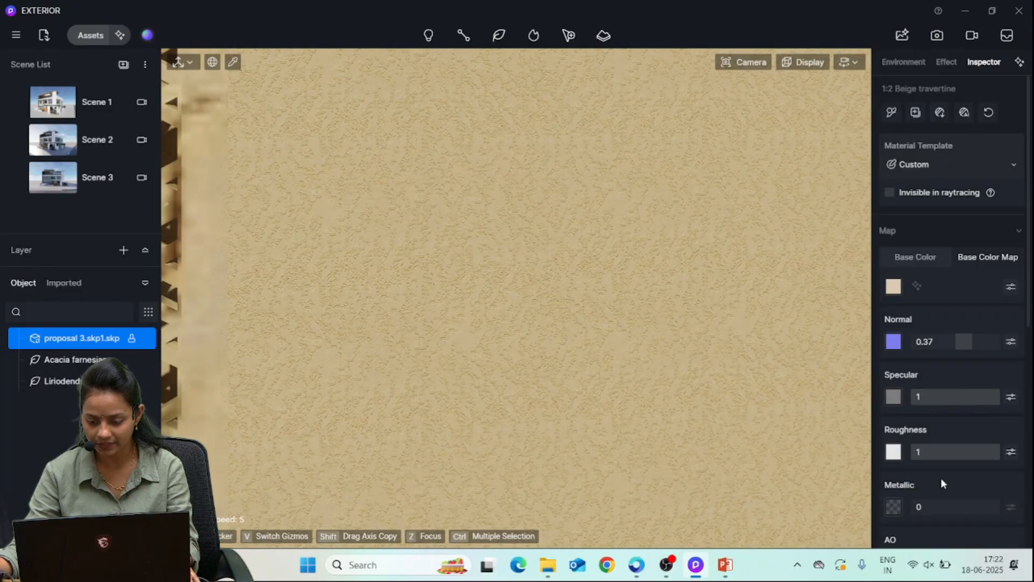
drag(919, 507, 1028, 509)
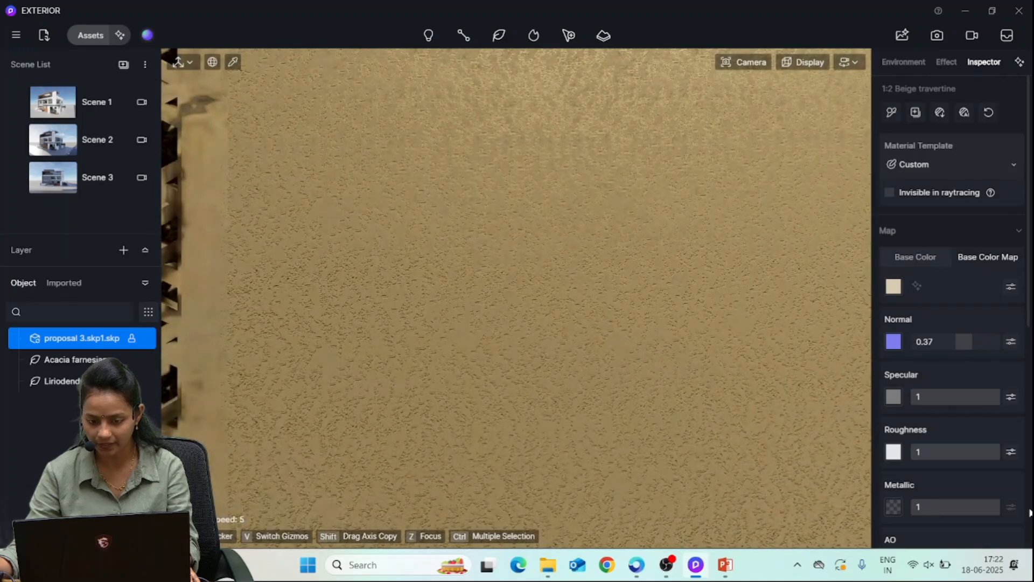
right_drag(608, 439, 718, 438)
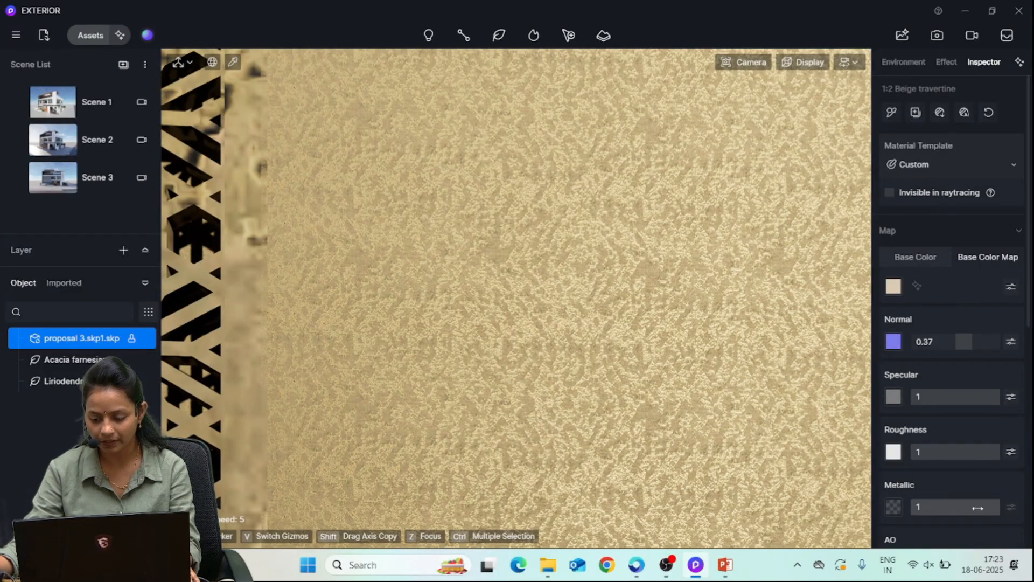
drag(985, 508, 862, 505)
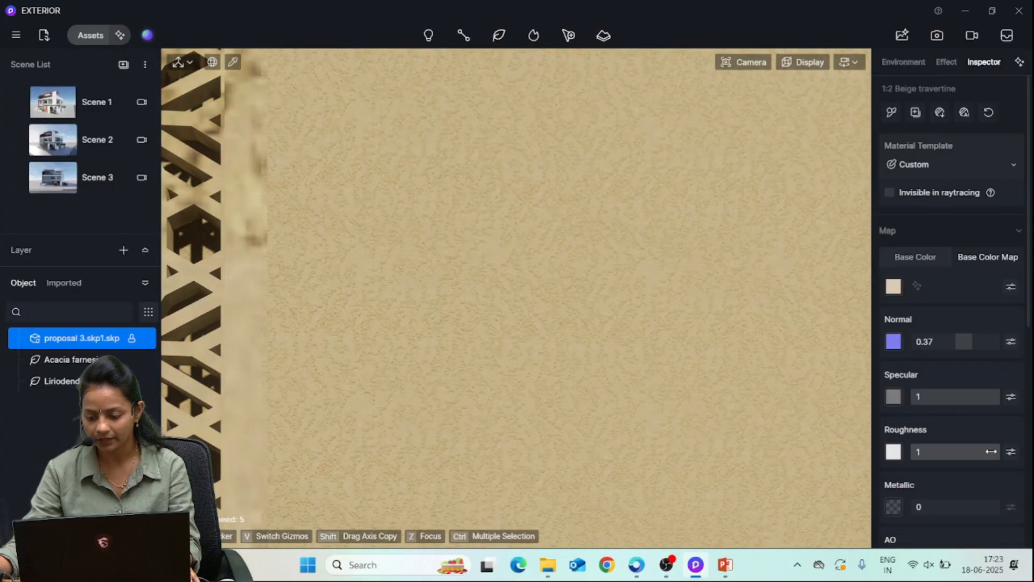
Set the travertine material's roughness to 0.6, specular to 0.92 and metallic to 0.24
drag(979, 452, 918, 452)
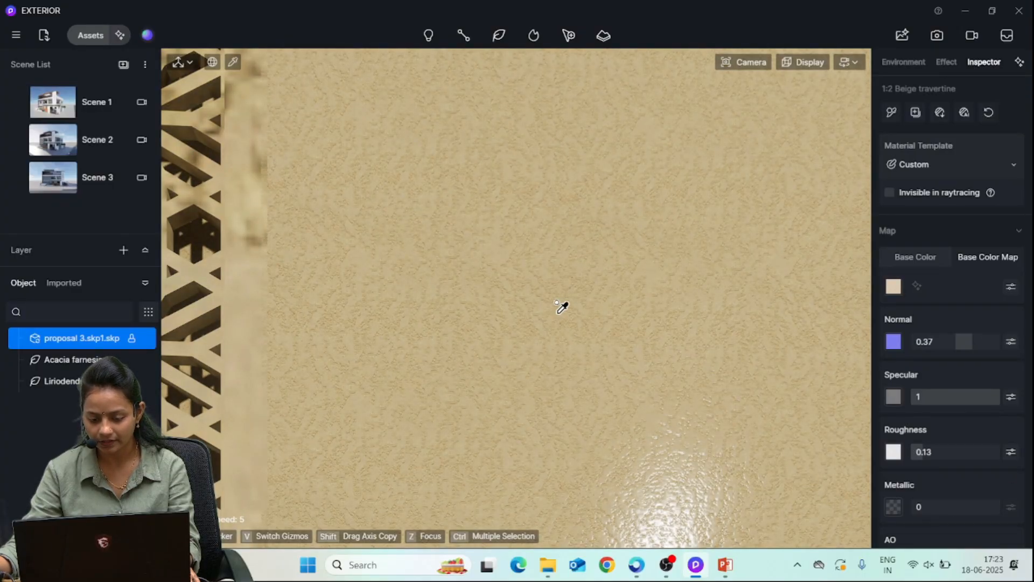
right_drag(565, 311, 626, 316)
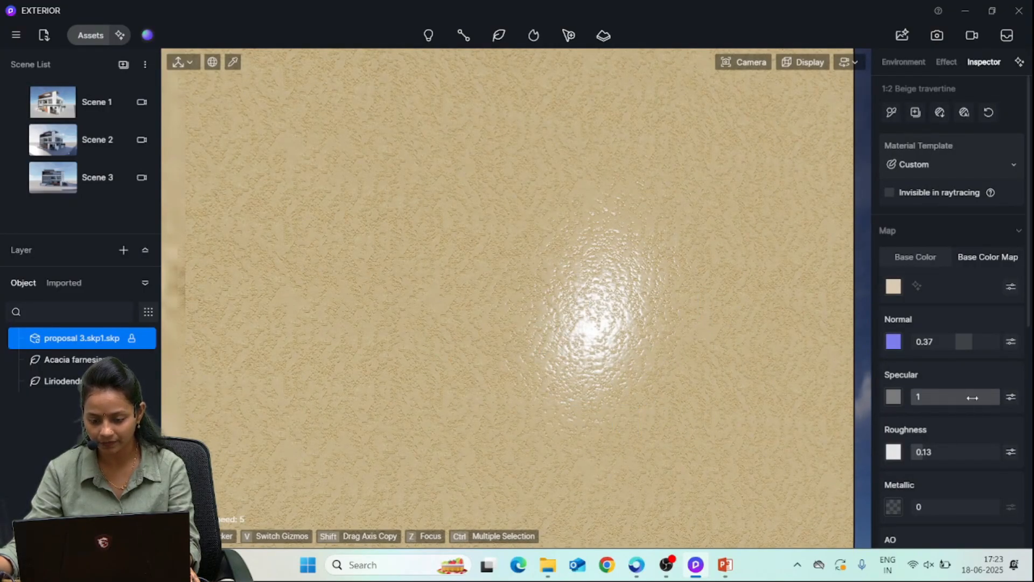
drag(947, 401, 919, 403)
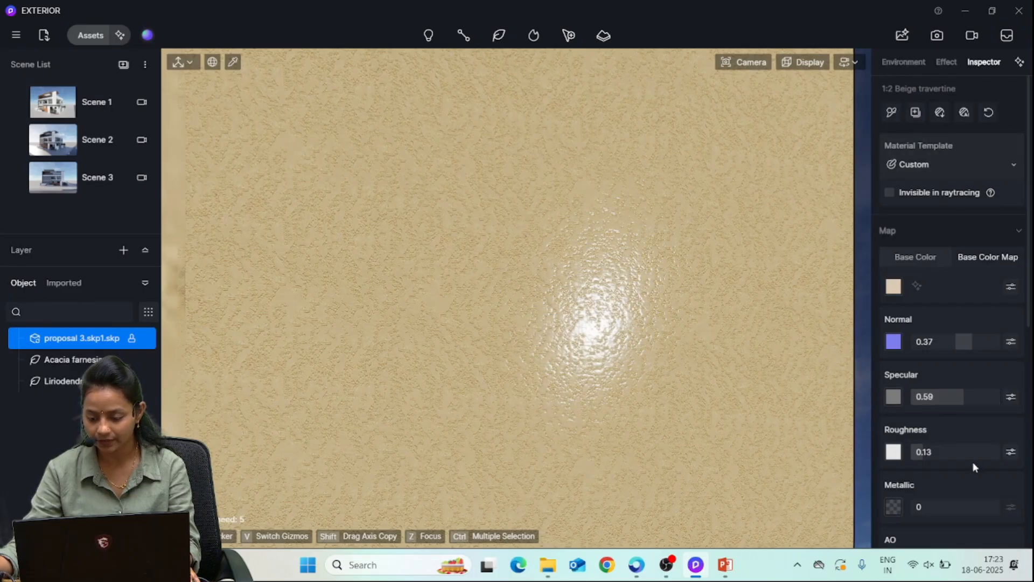
mouse_move(972, 463)
mouse_down()
mouse_move(883, 456)
mouse_move(968, 457)
mouse_up()
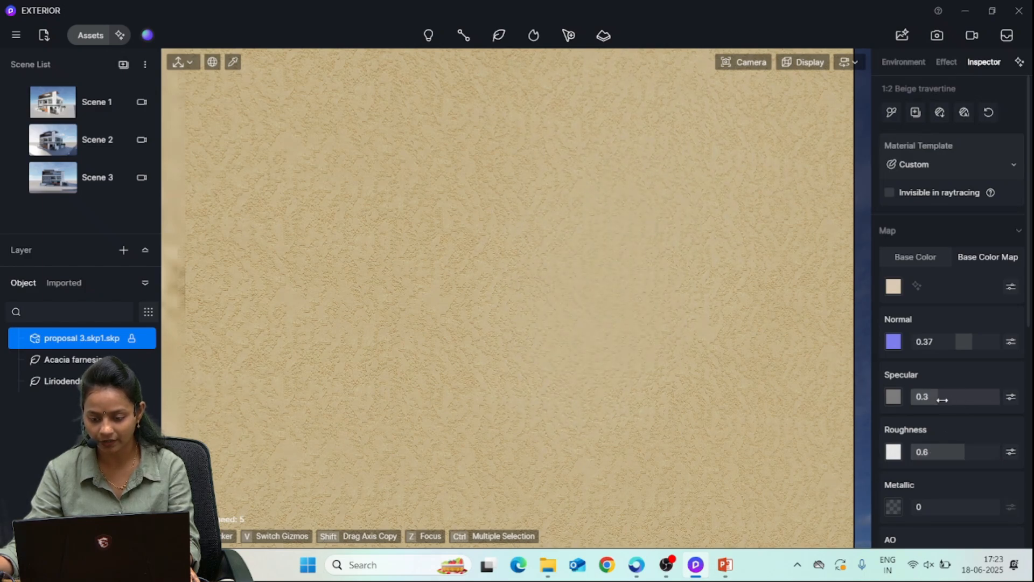
drag(982, 399, 992, 399)
mouse_move(982, 505)
mouse_down()
mouse_move(958, 511)
mouse_move(970, 510)
mouse_up()
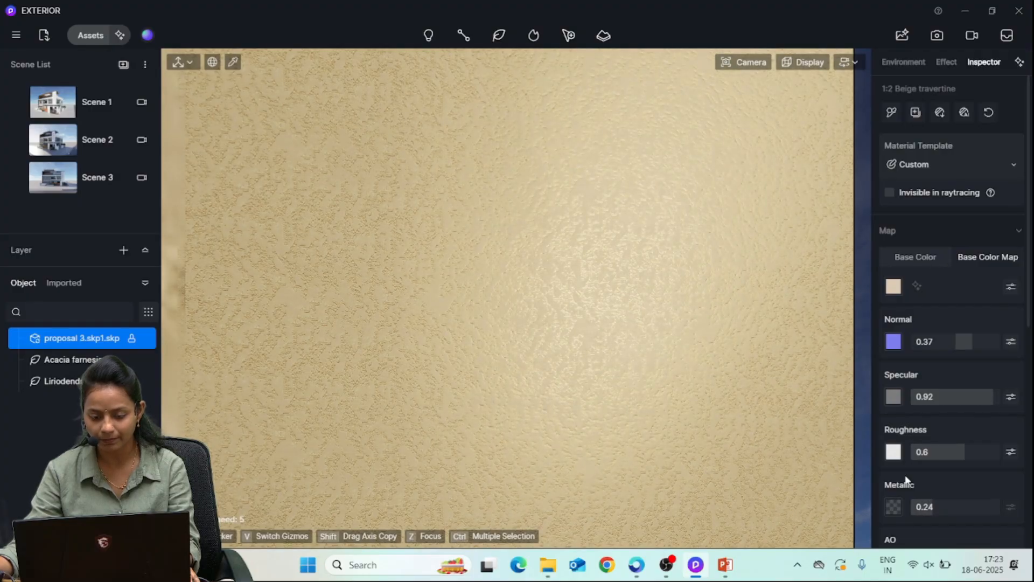
Examine the travertine finish up close on the perforated screen, the facade column and the balcony soffit
scroll(582, 338, down, 3)
scroll(584, 345, up, 5)
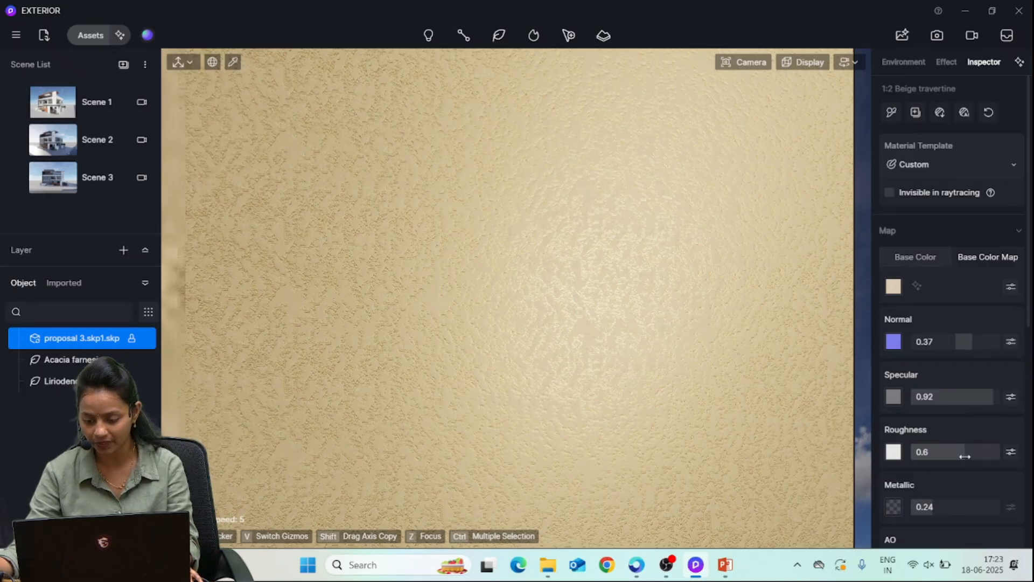
scroll(637, 331, down, 3)
scroll(638, 332, down, 4)
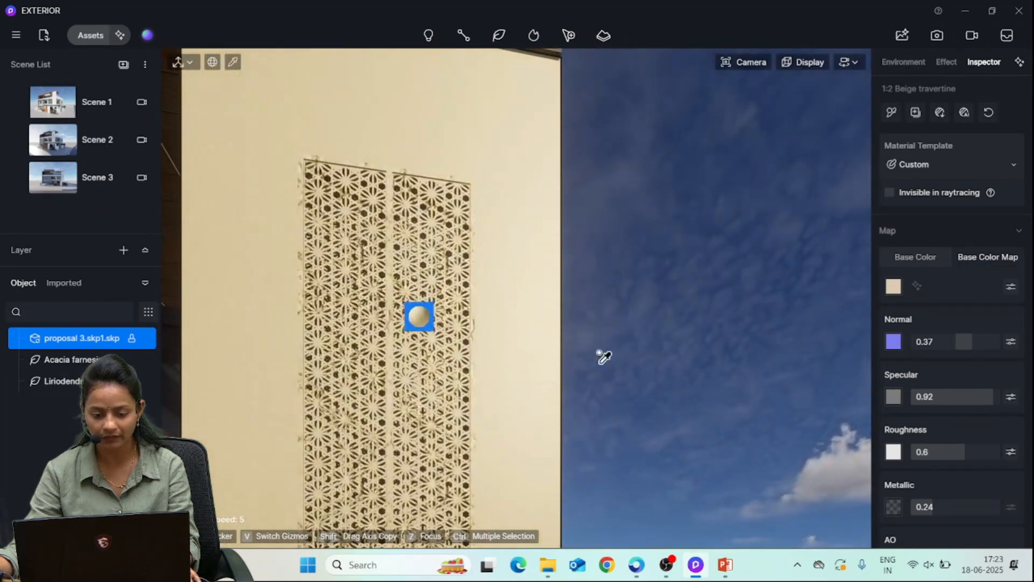
right_drag(608, 356, 625, 431)
scroll(610, 362, up, 4)
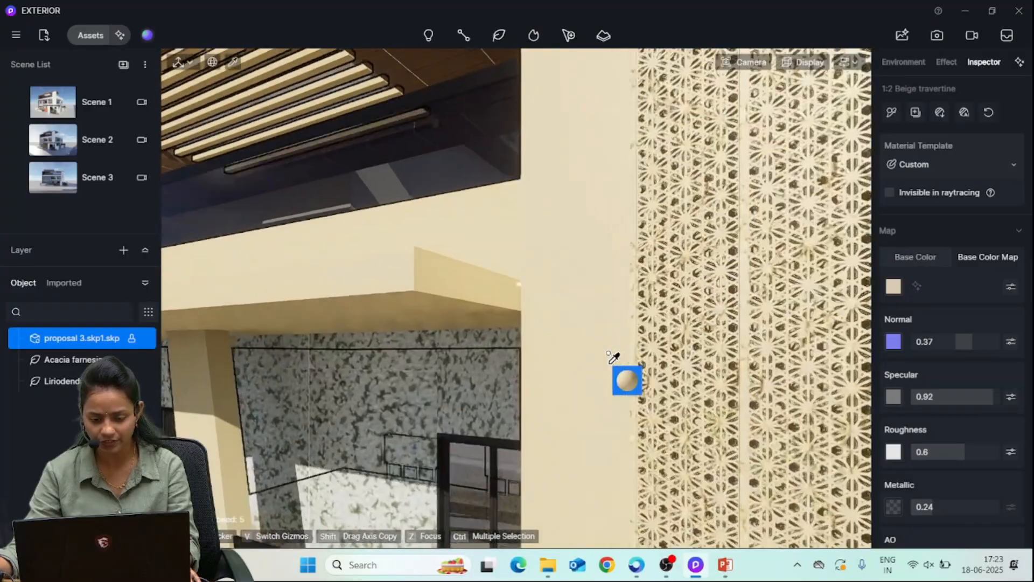
scroll(609, 362, down, 5)
scroll(598, 363, up, 4)
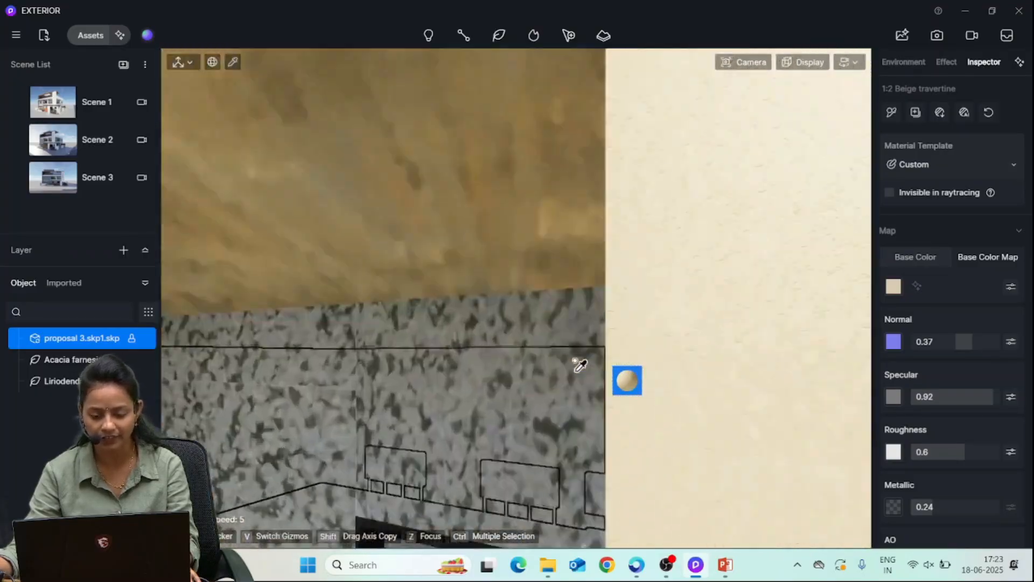
scroll(575, 365, down, 4)
scroll(558, 373, down, 2)
Set the travertine material's metallic value to 0 with the perforated screen in close view
right_drag(558, 373, 625, 373)
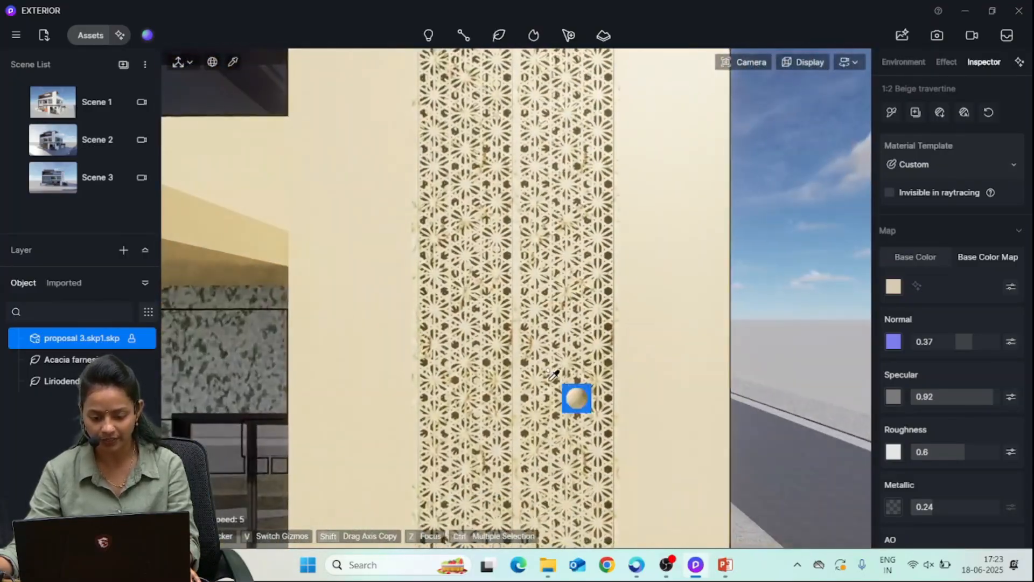
scroll(634, 374, up, 4)
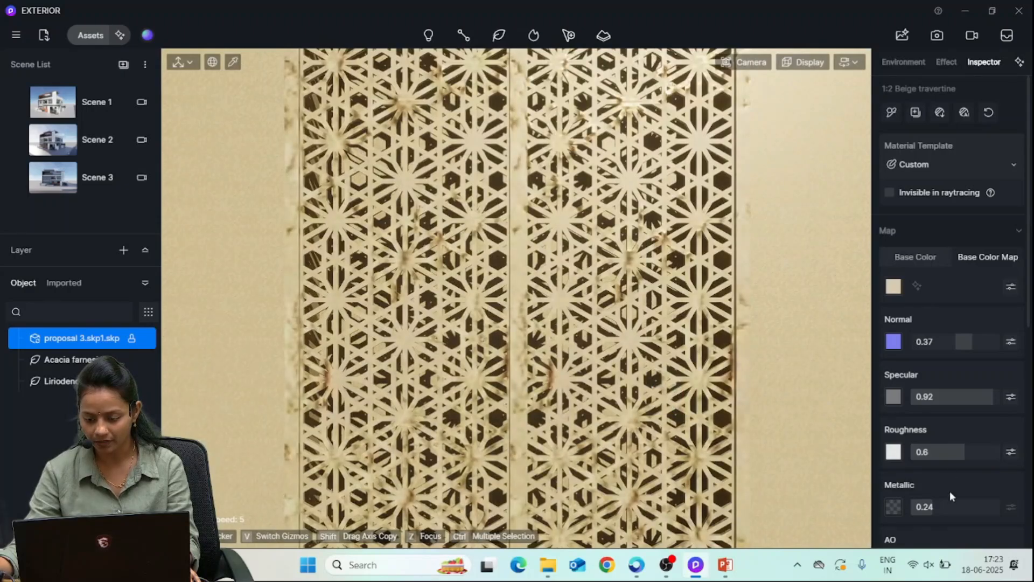
drag(927, 509, 881, 517)
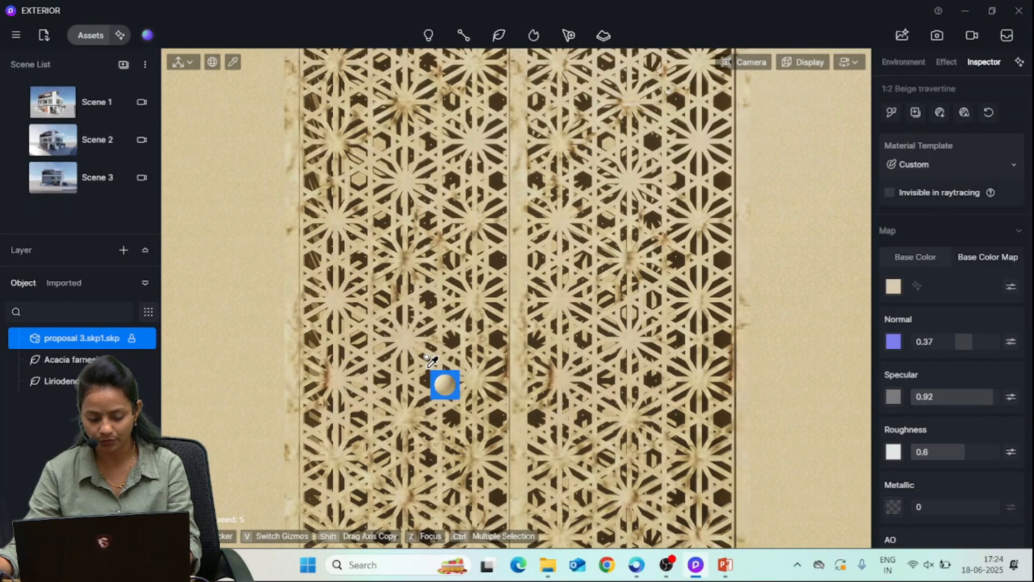
Examine the travertine finish around the facade column, the balcony edge, the gate canopy and the ground-floor side passage
key(d)
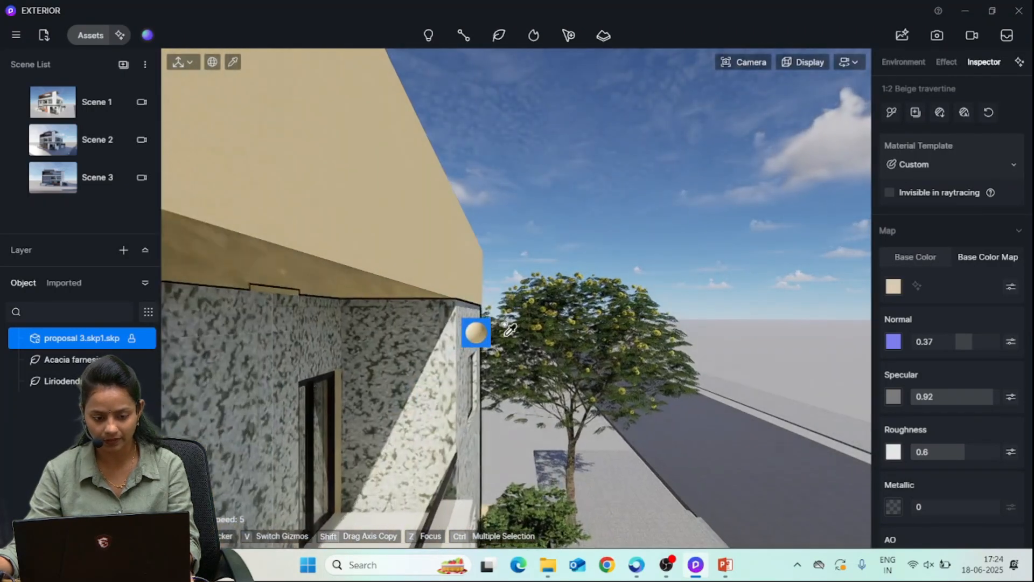
key(a)
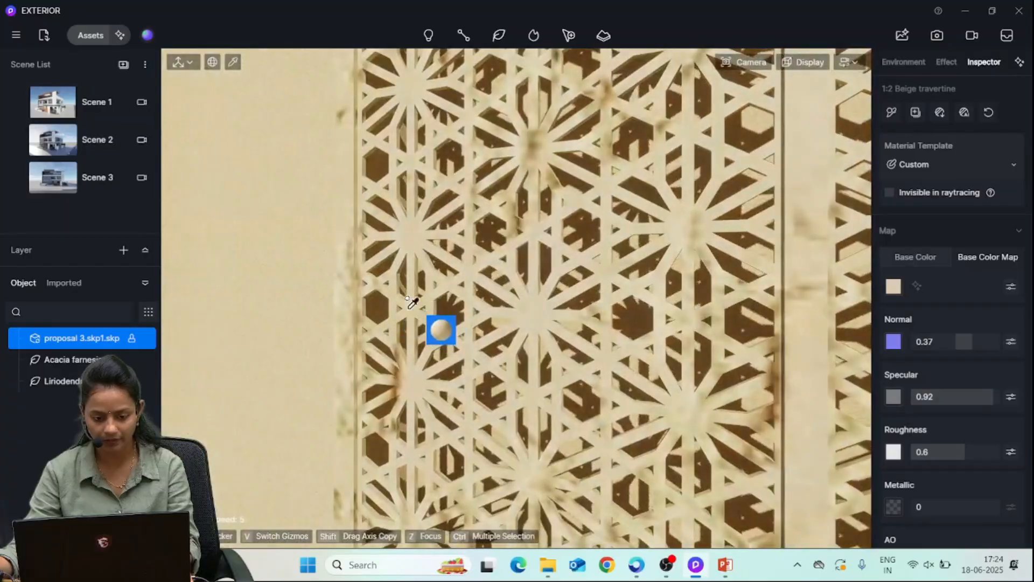
right_drag(246, 273, 300, 283)
key(a)
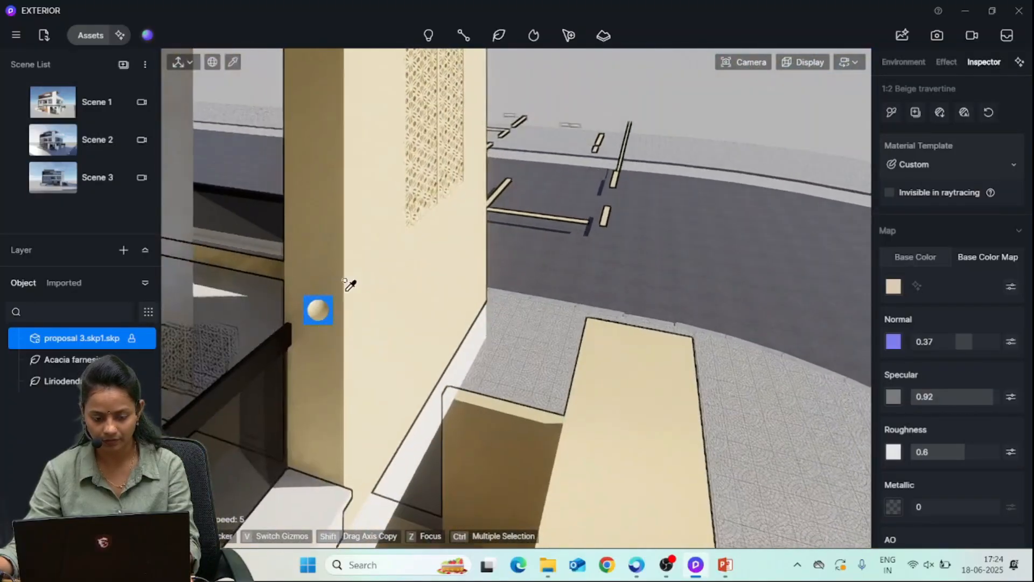
key(s)
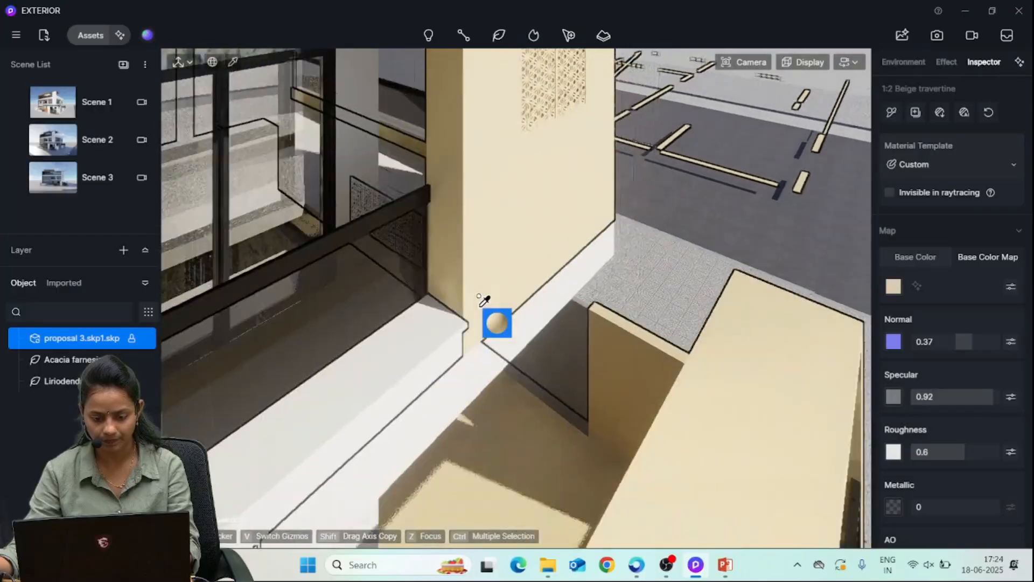
key(d)
key(d)
right_drag(518, 303, 554, 399)
key(d)
key(w)
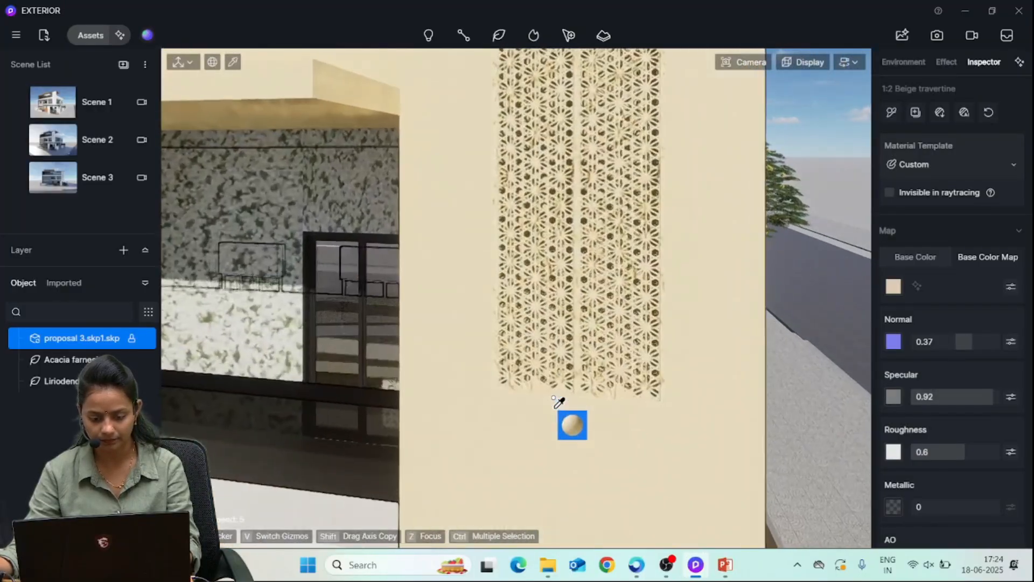
key(w)
key(q)
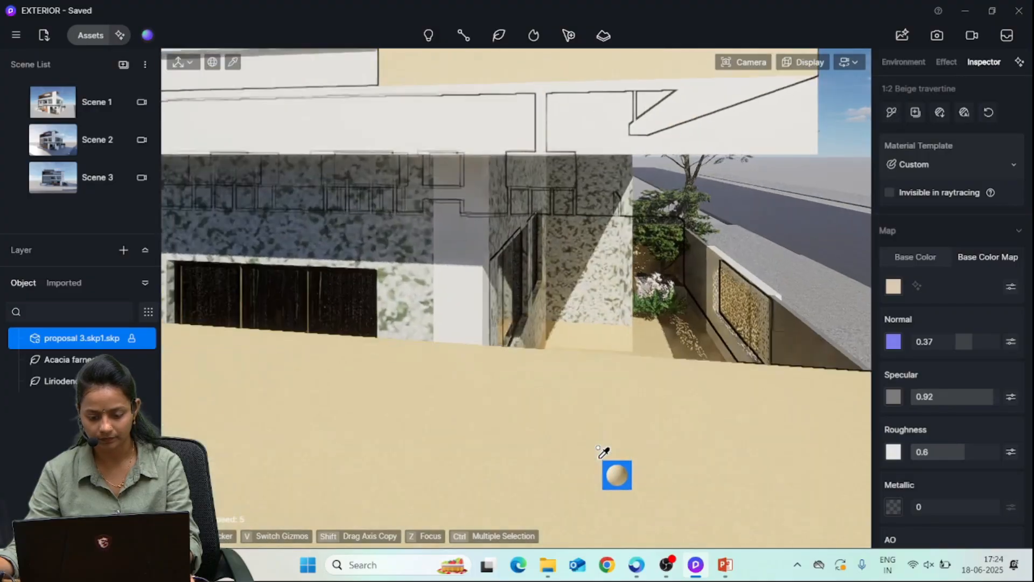
key(q)
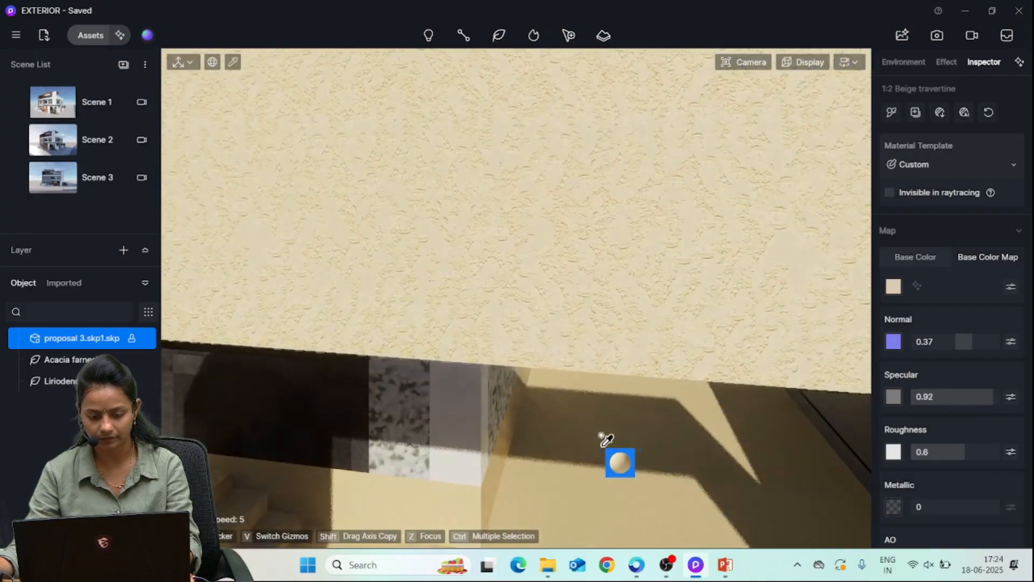
key(w)
key(w)
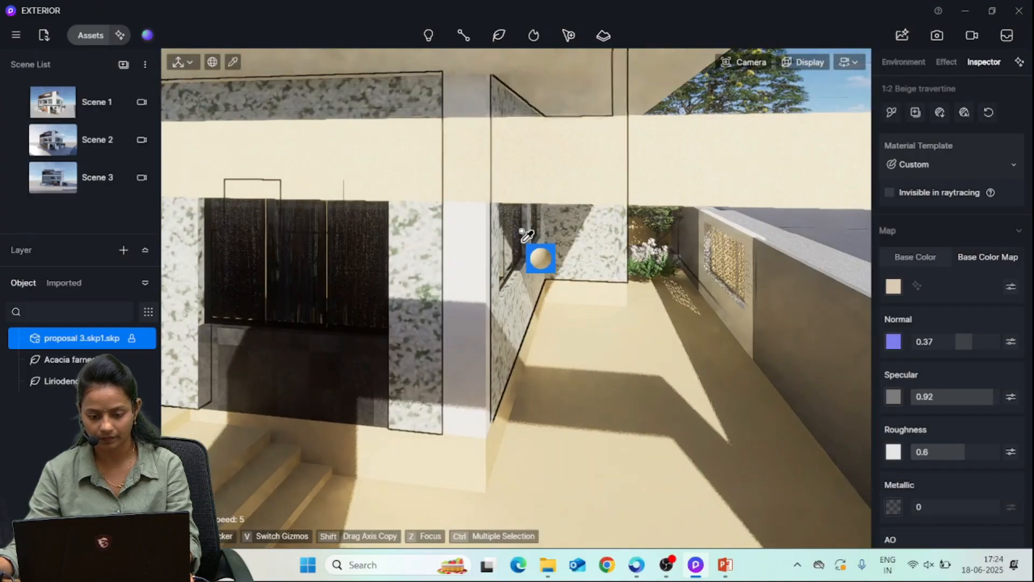
Try adjusting the travertine material's AO value with the flat wall surface in close view
right_drag(522, 232, 544, 199)
key(e)
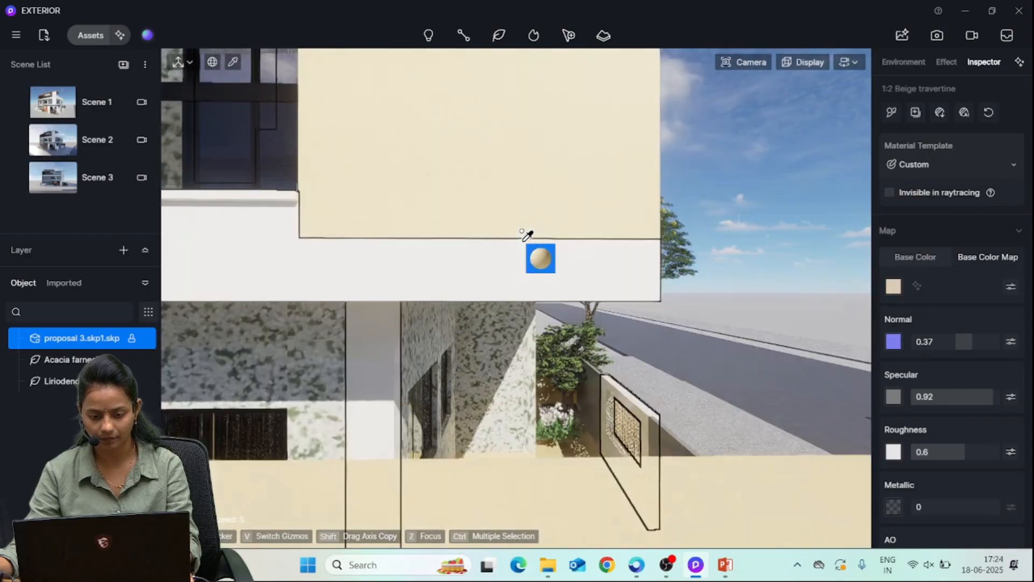
key(w)
key(e)
key(w)
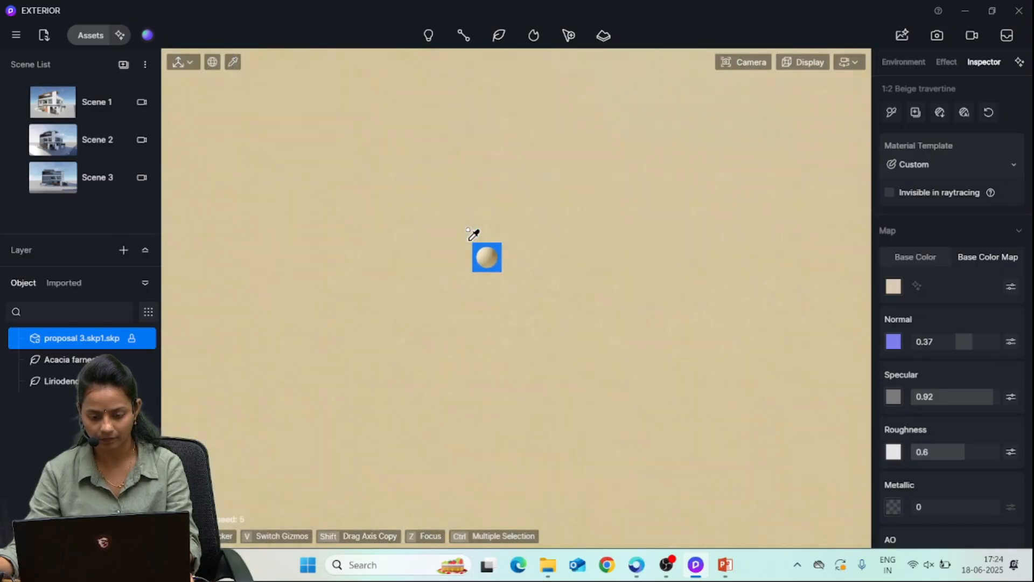
key(w)
key(s)
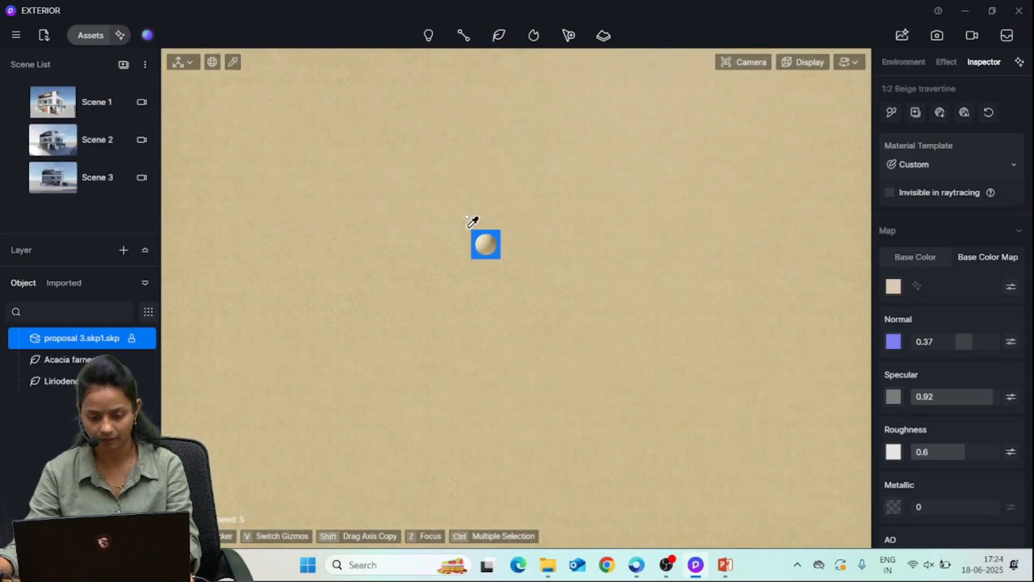
scroll(936, 488, down, 1)
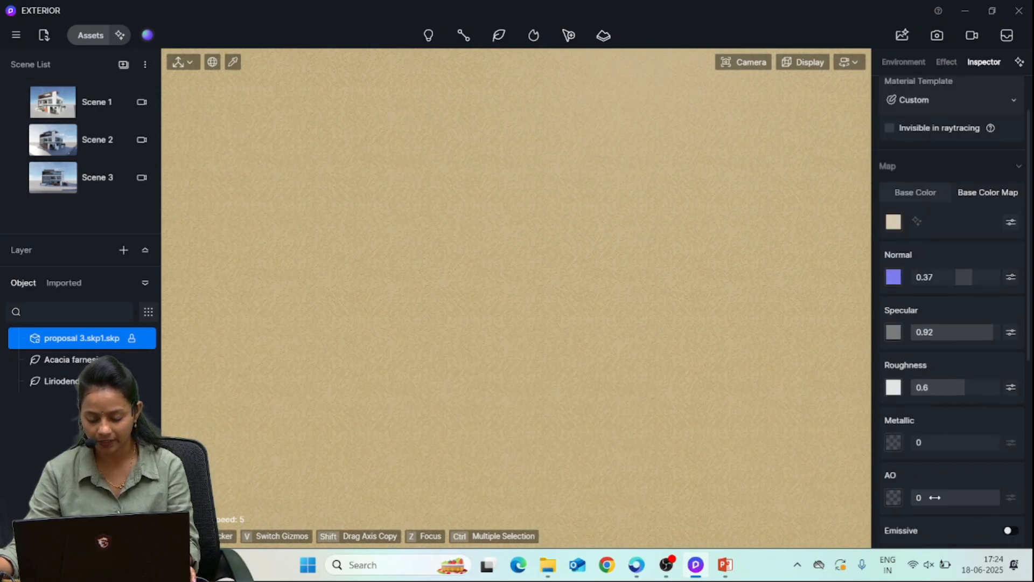
drag(997, 504, 942, 501)
Set the travertine texture's UV stretch to 6.120, its X offset to 1.300 and its rotation to 359.7°
scroll(927, 510, down, 3)
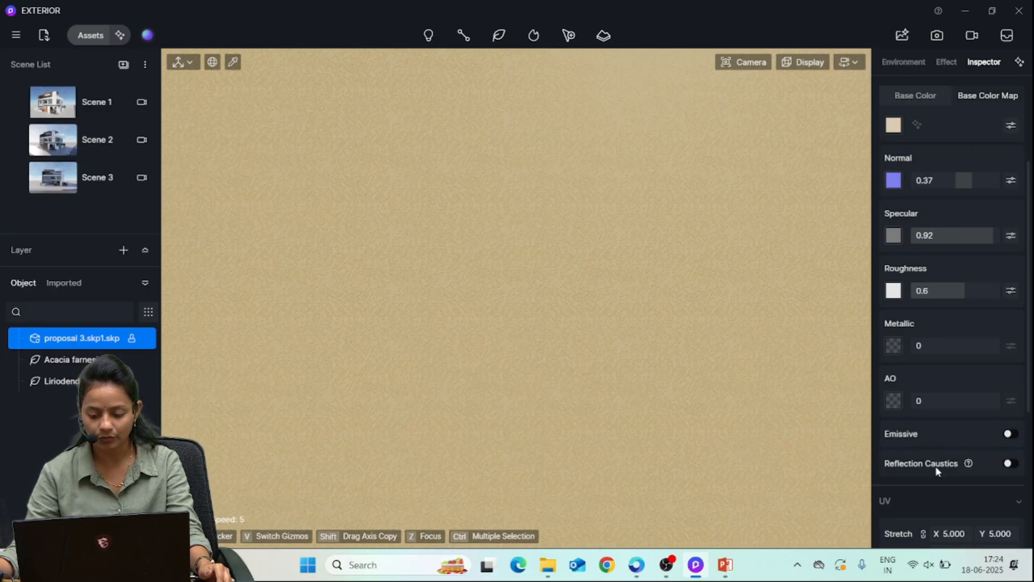
scroll(970, 472, down, 3)
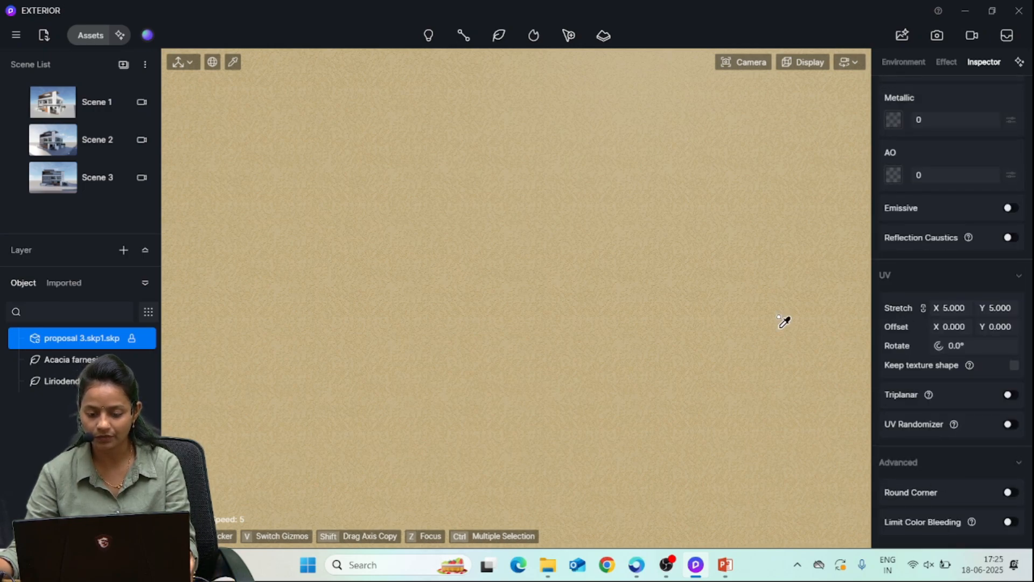
drag(953, 308, 973, 308)
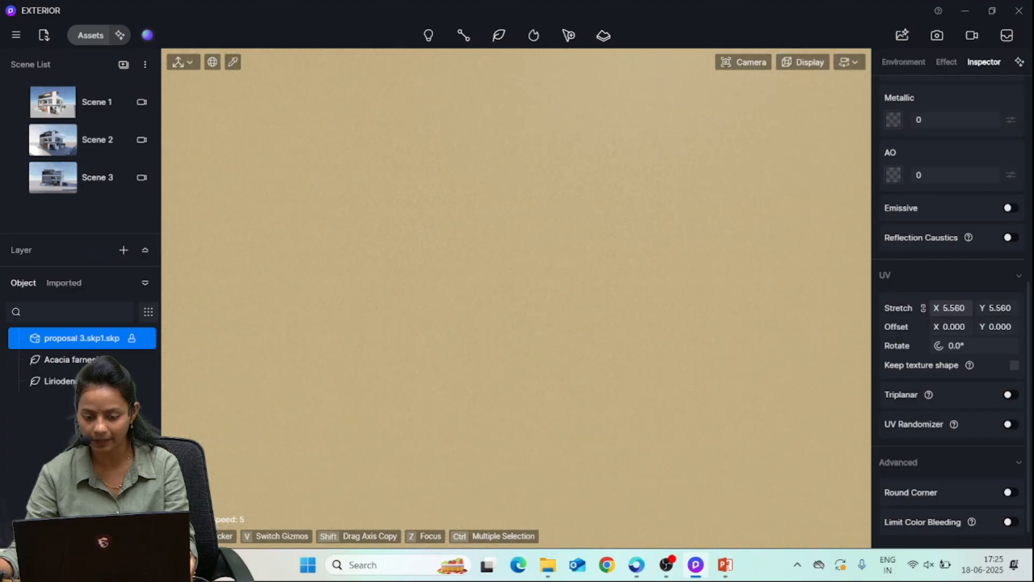
right_drag(527, 345, 520, 305)
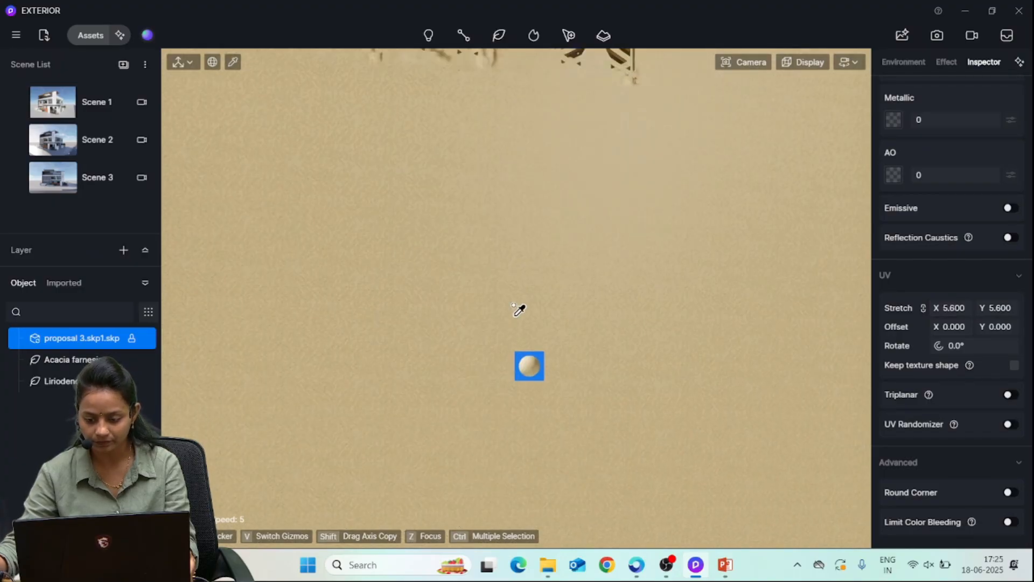
mouse_move(957, 345)
mouse_down()
mouse_move(968, 345)
mouse_move(954, 346)
mouse_up()
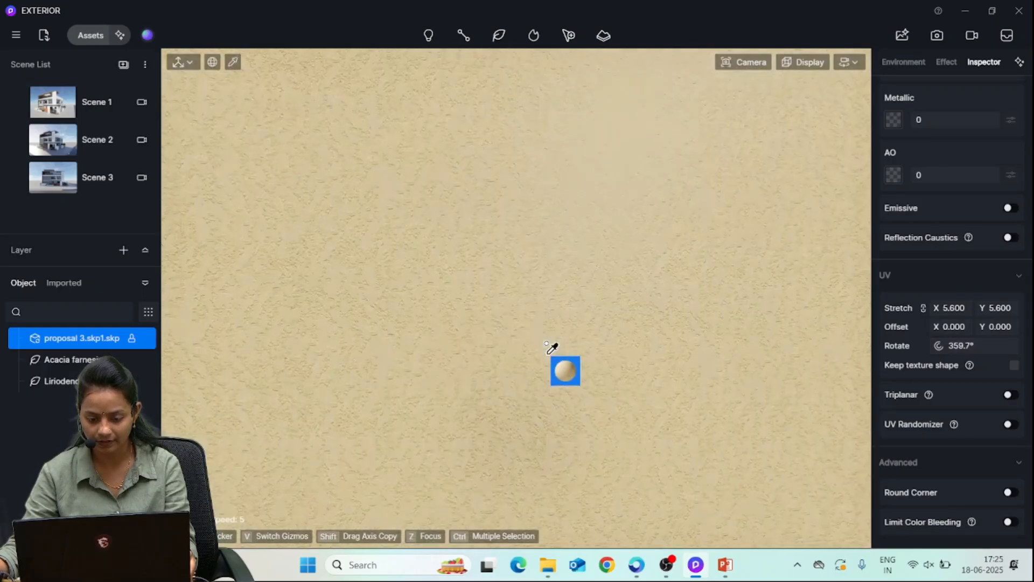
drag(946, 308, 954, 307)
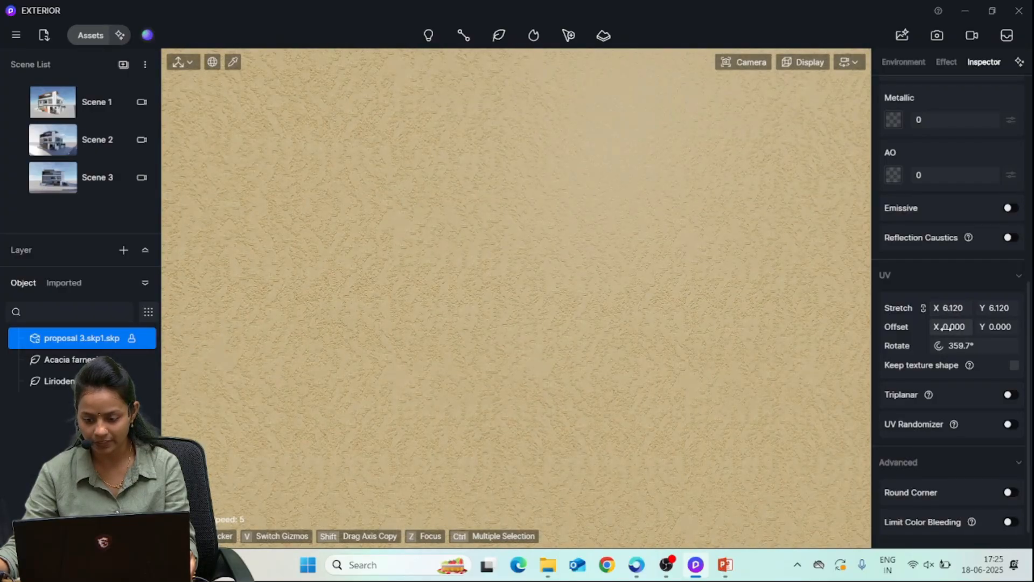
mouse_move(951, 327)
mouse_down()
mouse_move(967, 327)
mouse_move(949, 326)
mouse_up()
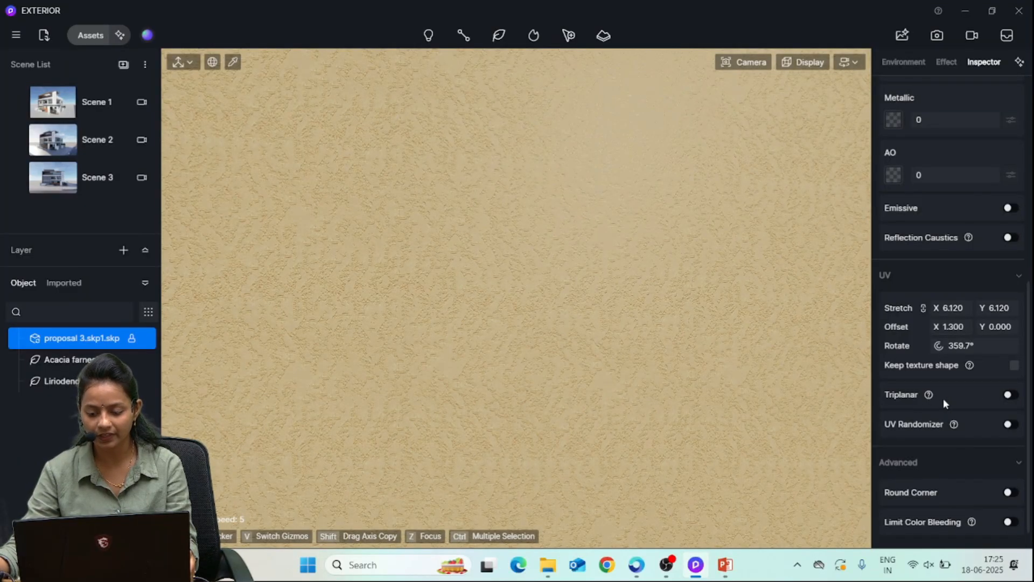
Enable Triplanar mapping and the UV Randomizer for the travertine material
click(1010, 396)
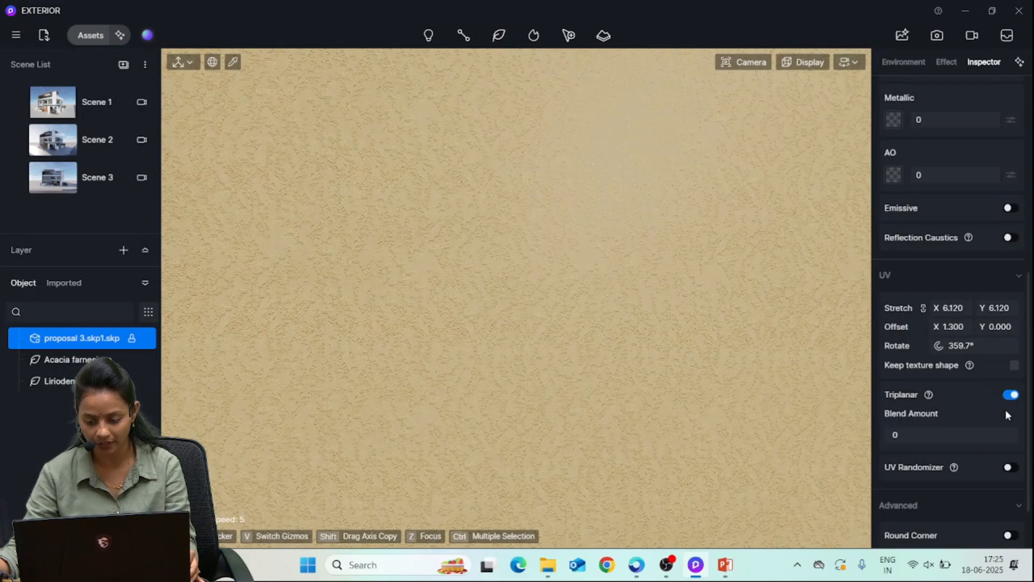
scroll(991, 416, down, 1)
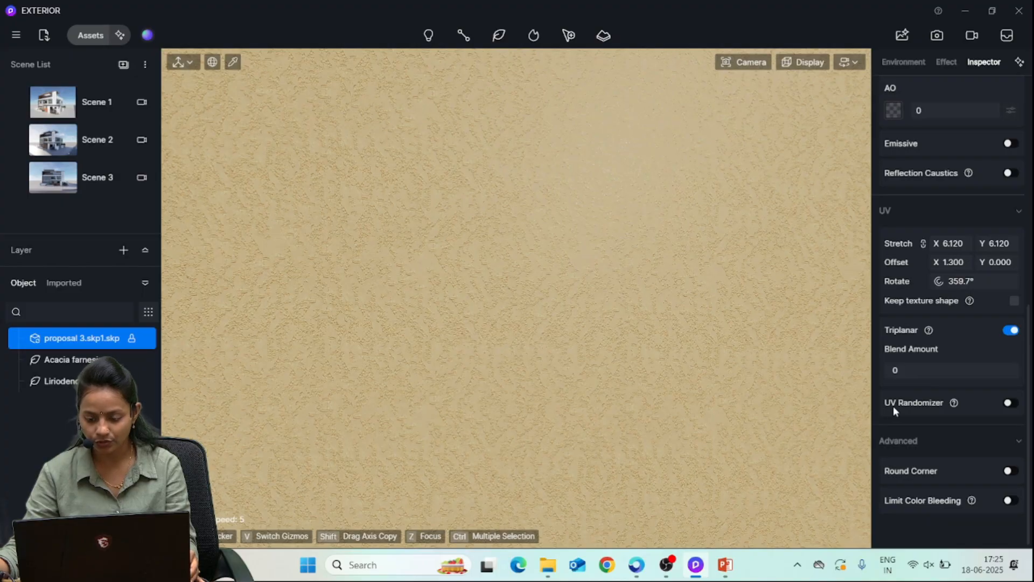
click(1011, 403)
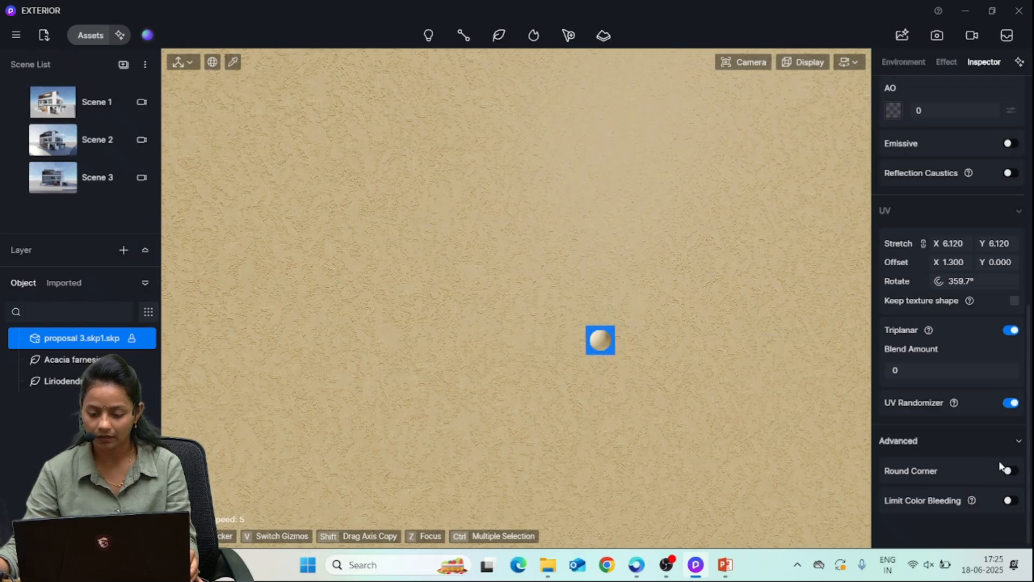
Try the Round Corner option on the travertine material
scroll(932, 447, down, 1)
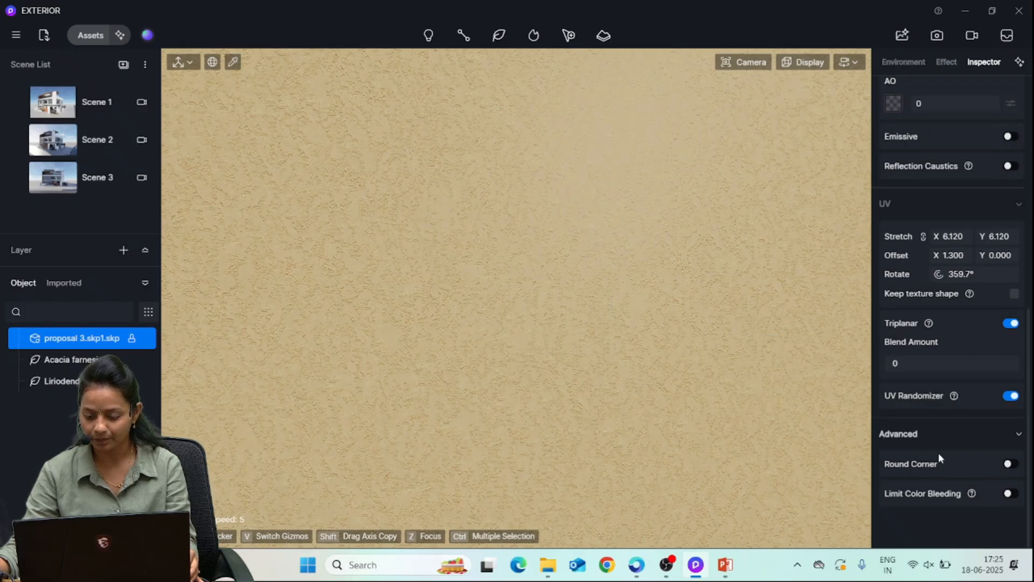
click(1011, 465)
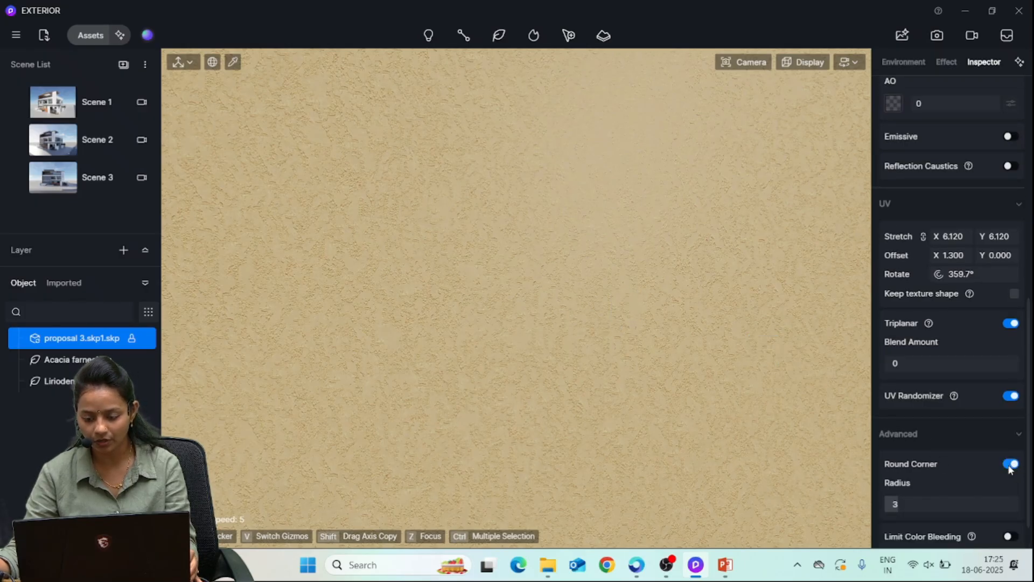
click(1010, 465)
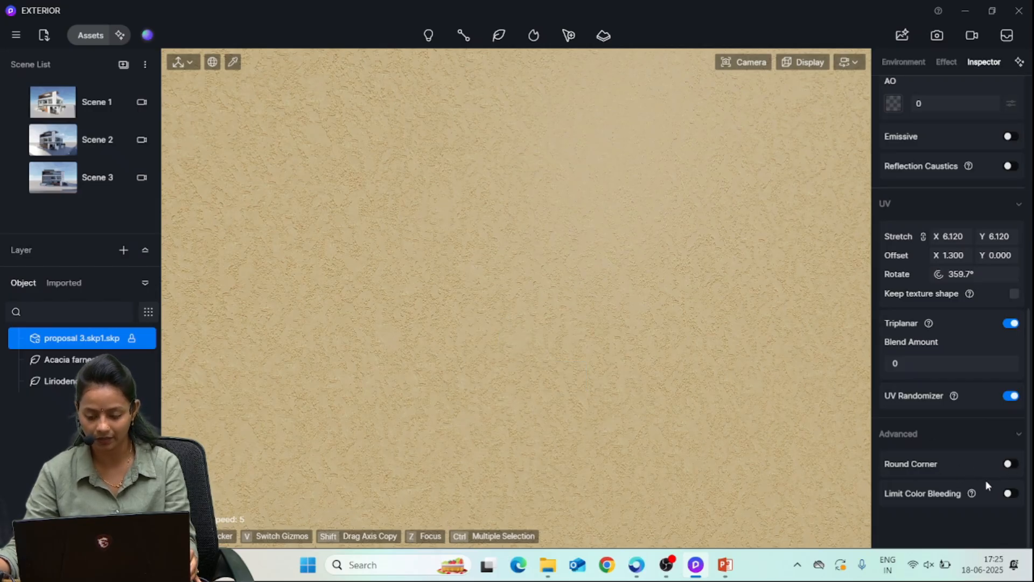
Examine the travertine finish across the whole facade and the upper balcony, with the material deselected for a clean view
scroll(692, 407, down, 5)
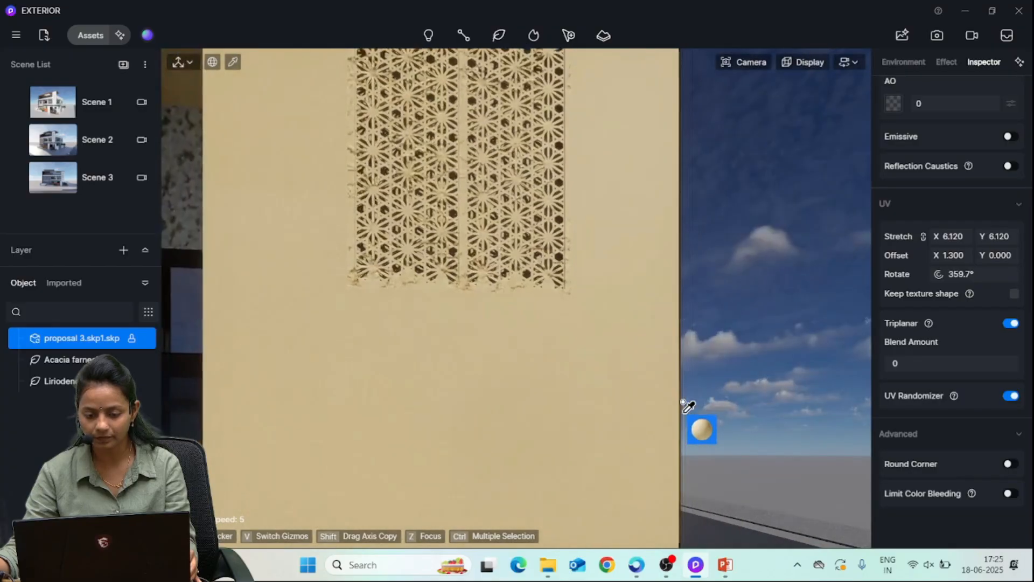
scroll(727, 412, down, 6)
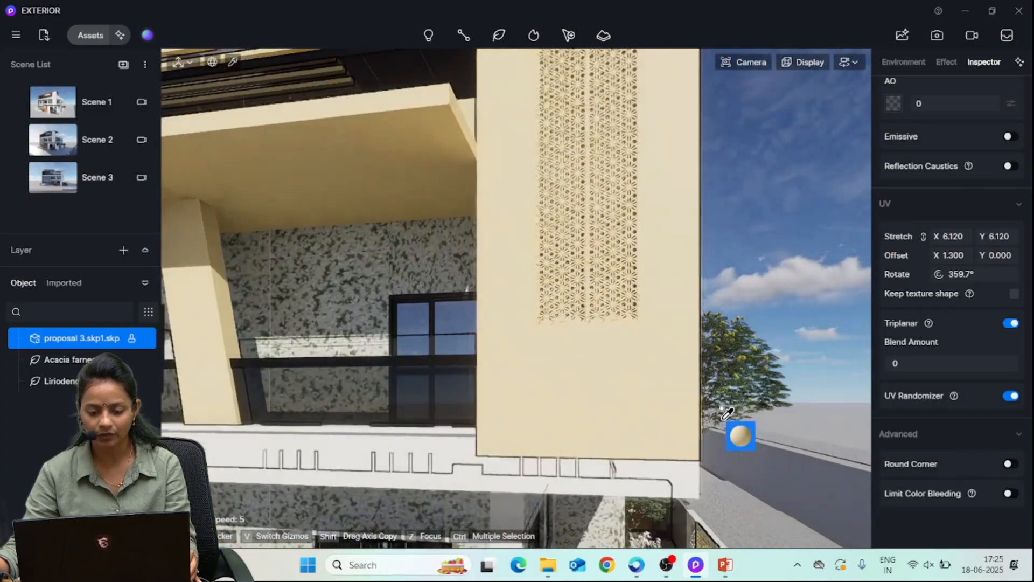
scroll(729, 413, down, 6)
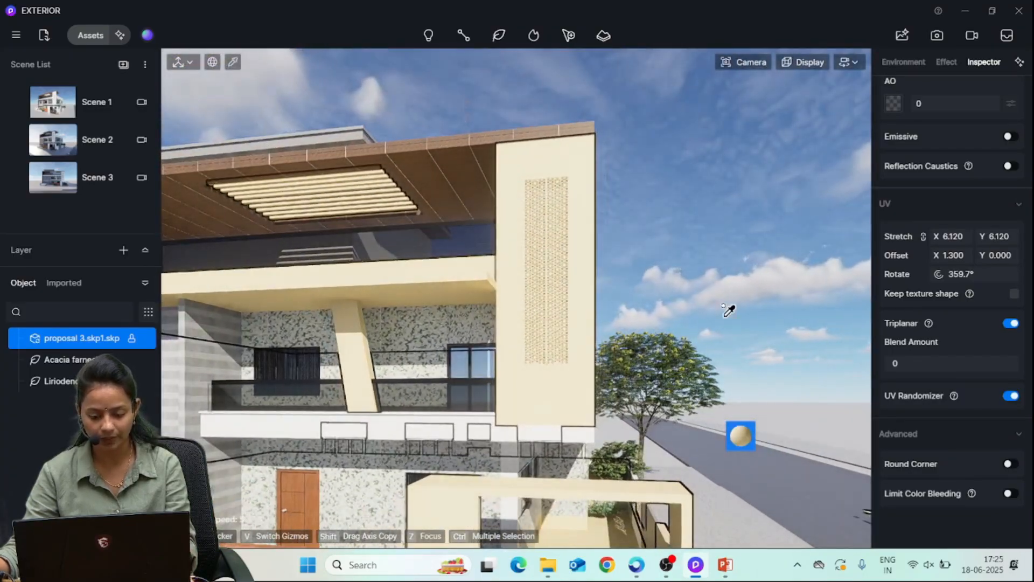
right_drag(740, 282, 741, 284)
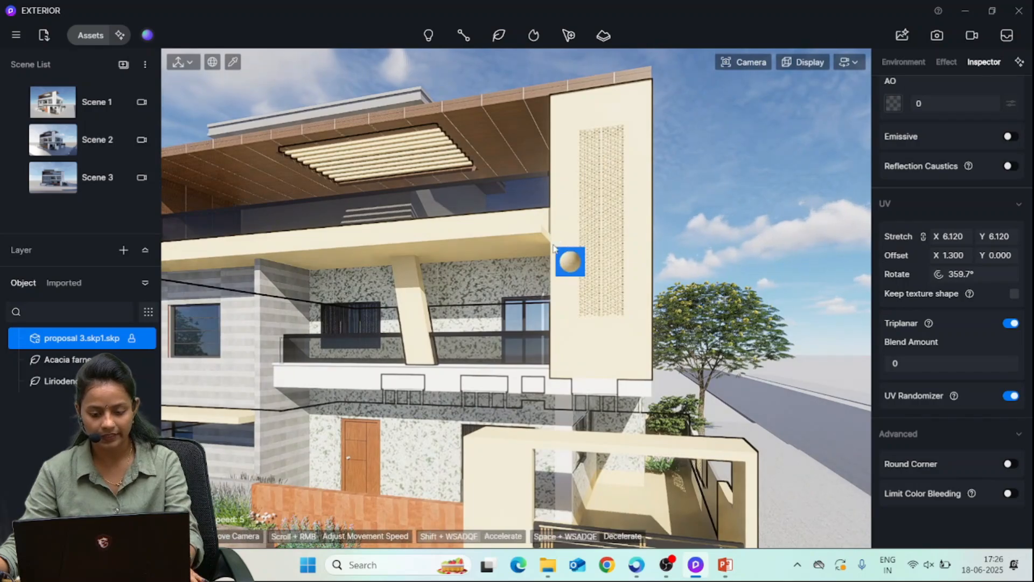
key(Escape)
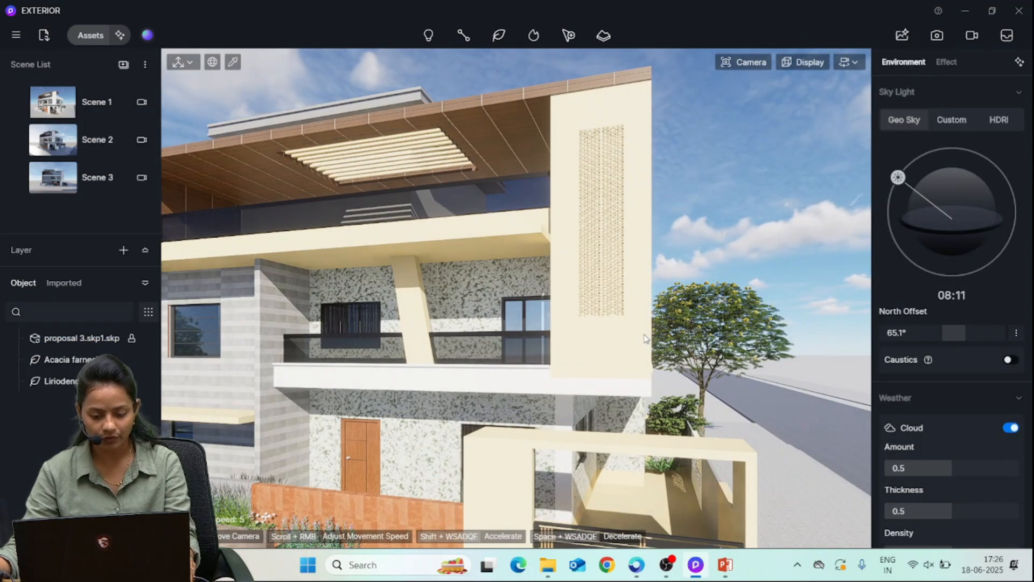
right_drag(644, 335, 620, 333)
right_drag(535, 286, 536, 285)
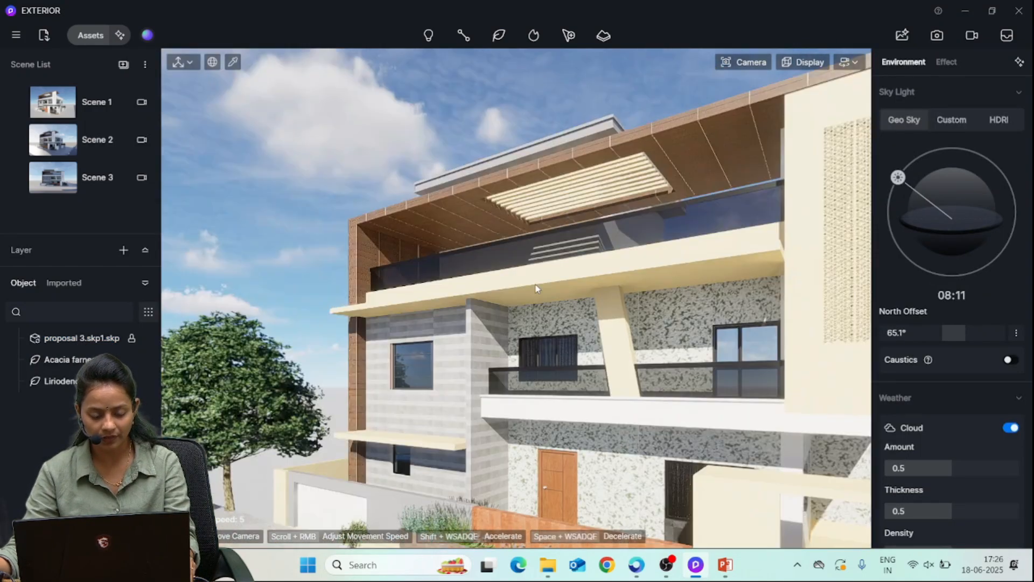
scroll(395, 238, down, 5)
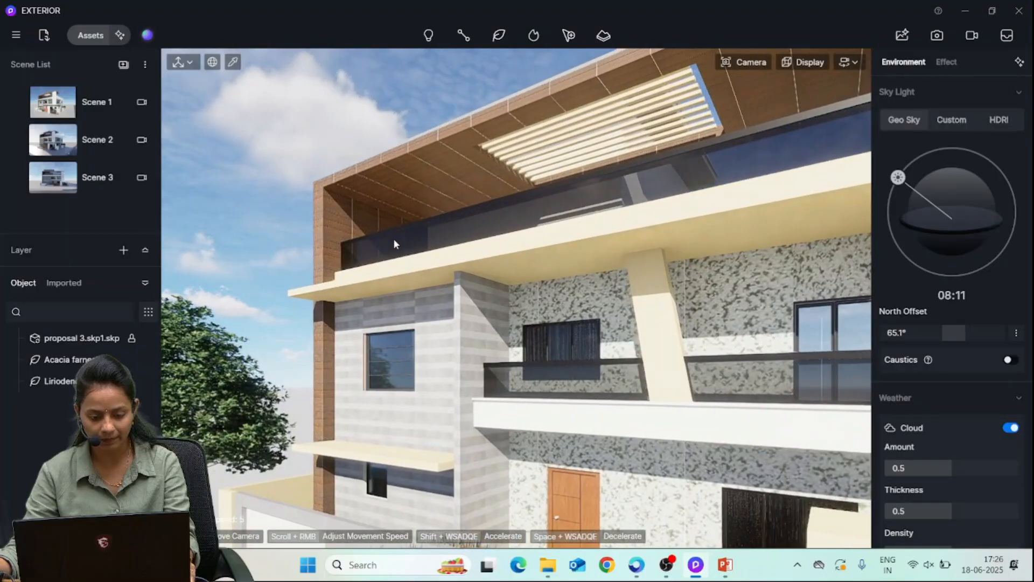
scroll(393, 238, down, 5)
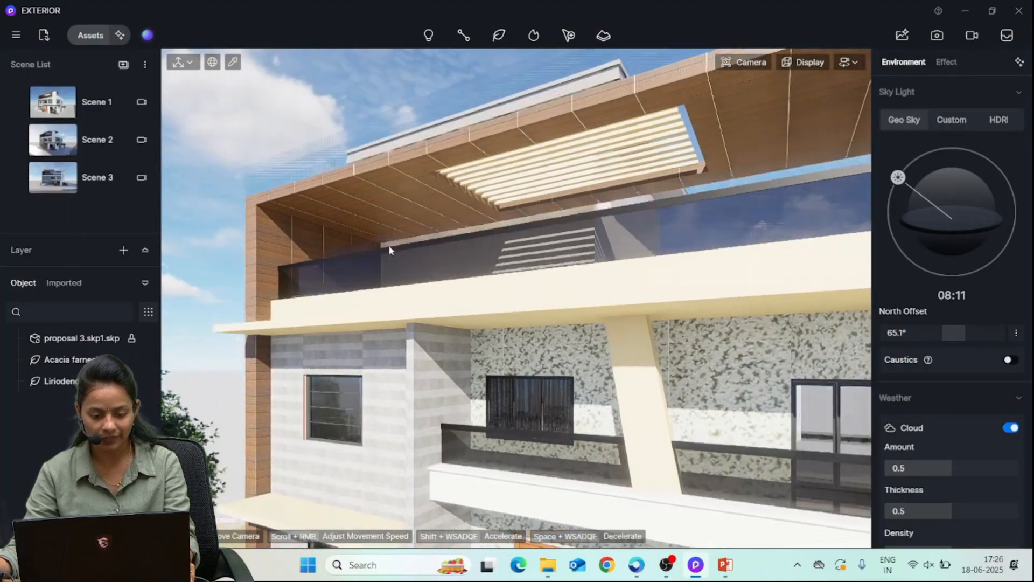
scroll(389, 245, down, 5)
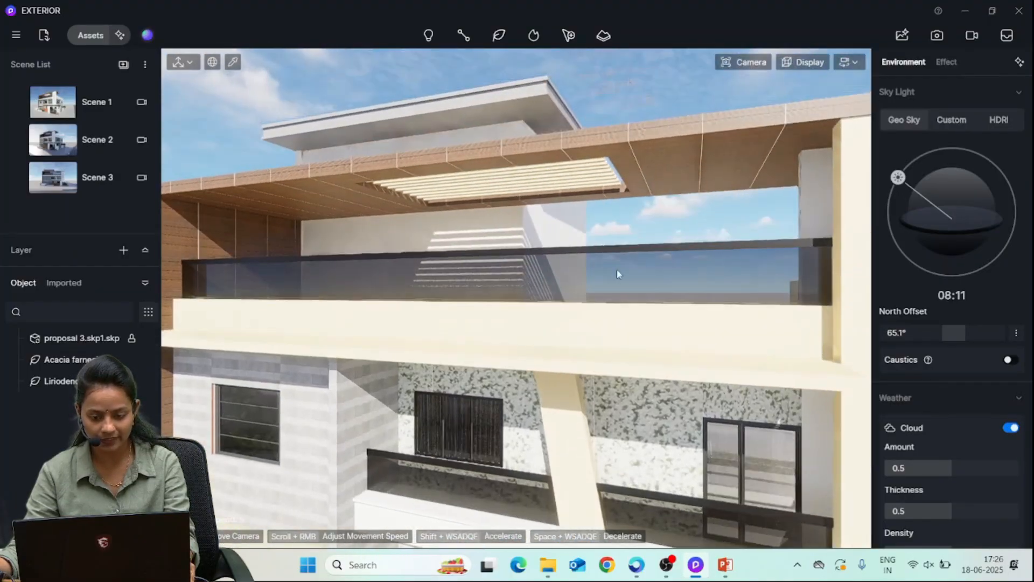
Pick the wood plank material from the upper terrace's side wall and bring up its map settings
right_drag(618, 275, 554, 212)
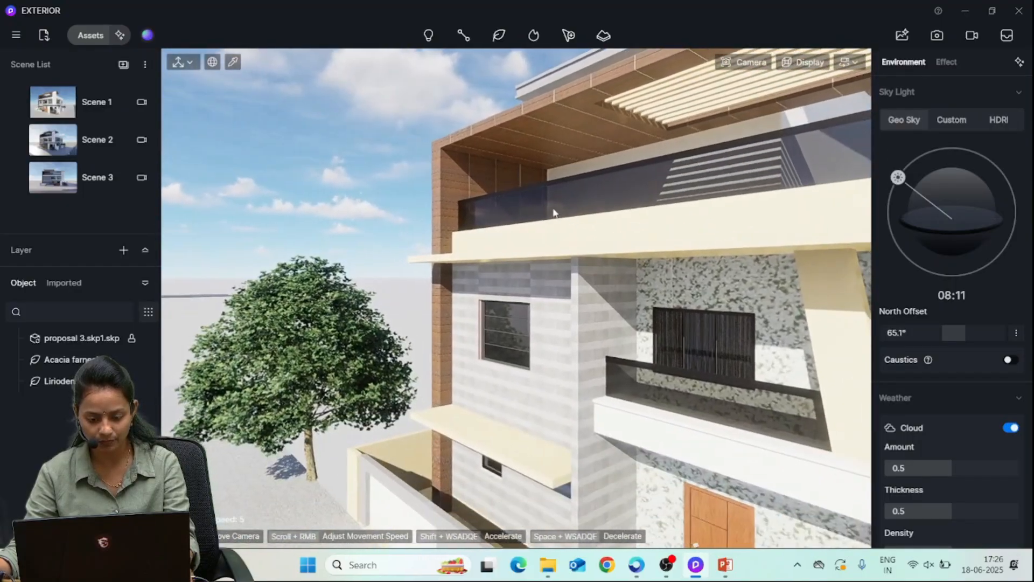
scroll(476, 153, down, 3)
scroll(473, 160, down, 2)
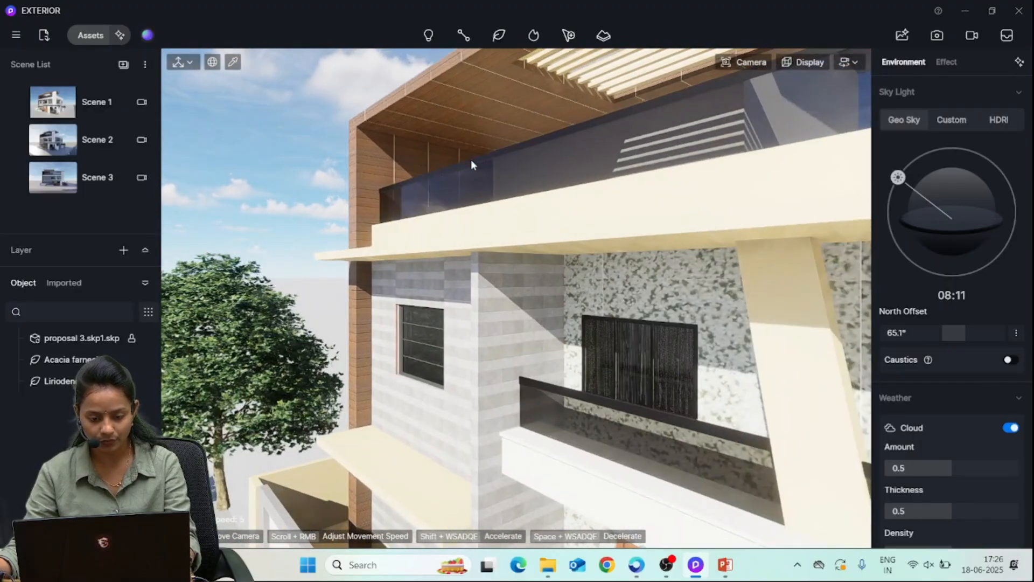
scroll(400, 164, down, 5)
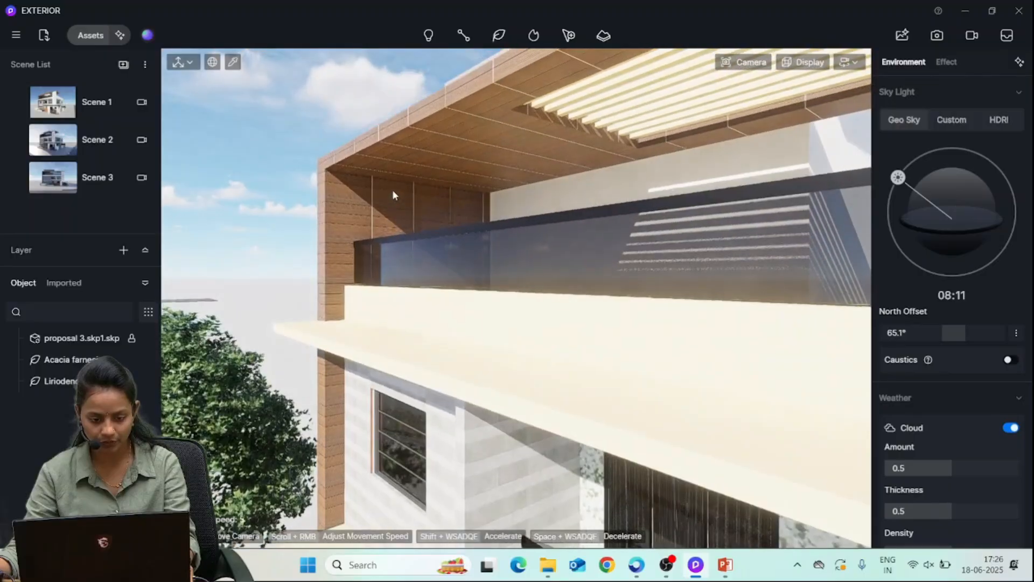
scroll(393, 194, down, 8)
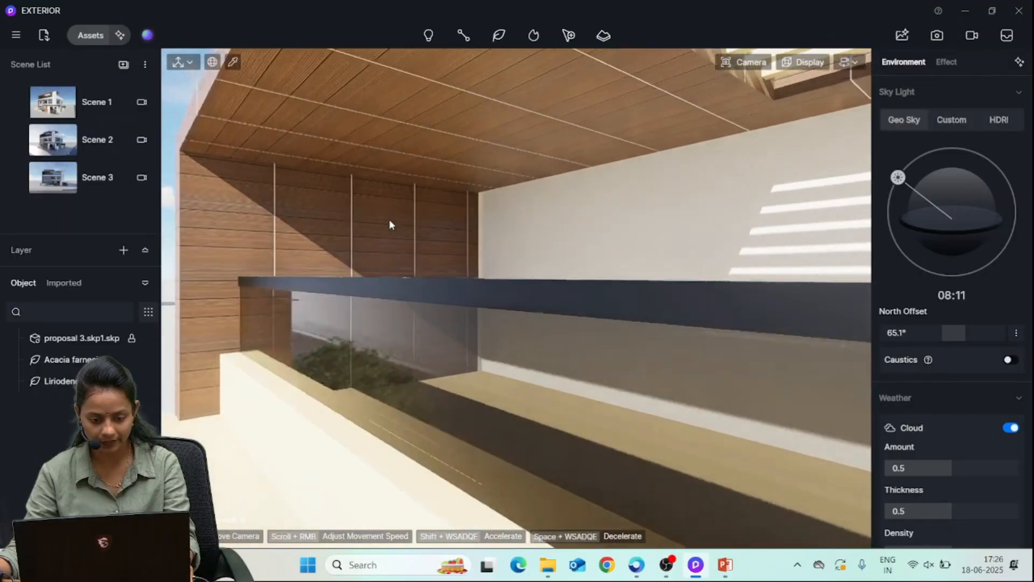
scroll(389, 220, down, 6)
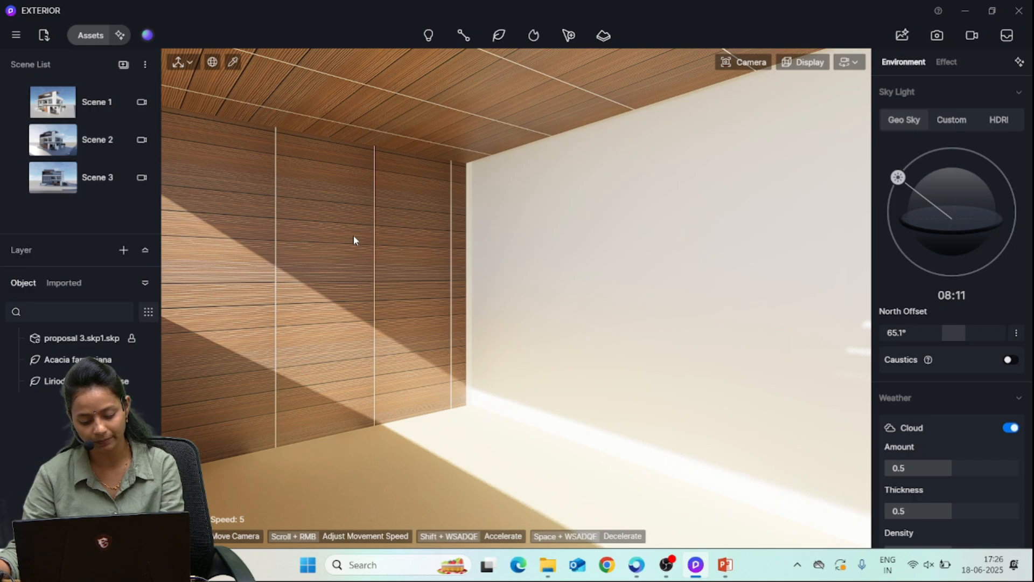
key(i)
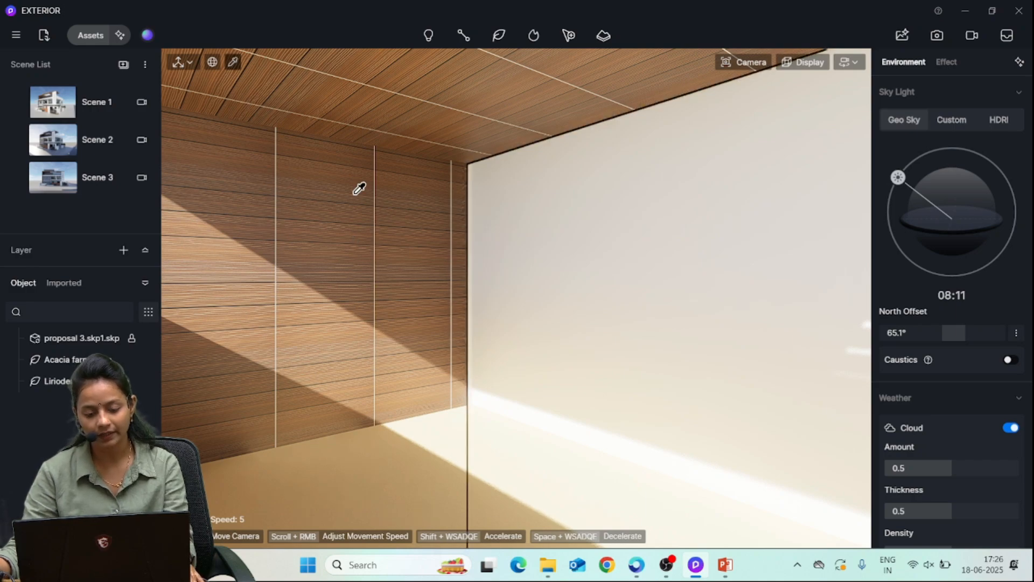
click(355, 193)
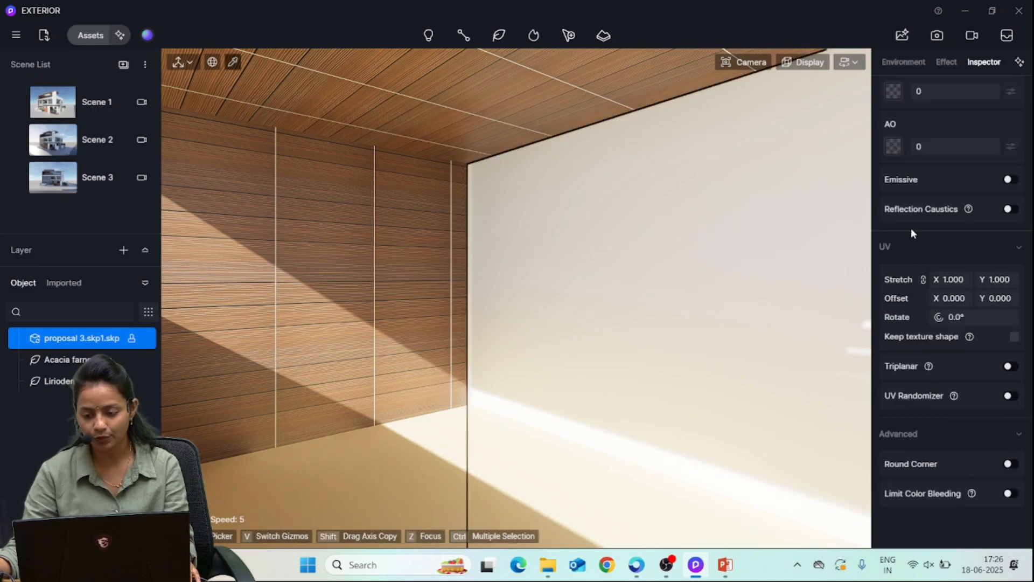
scroll(967, 227, up, 6)
scroll(974, 223, up, 2)
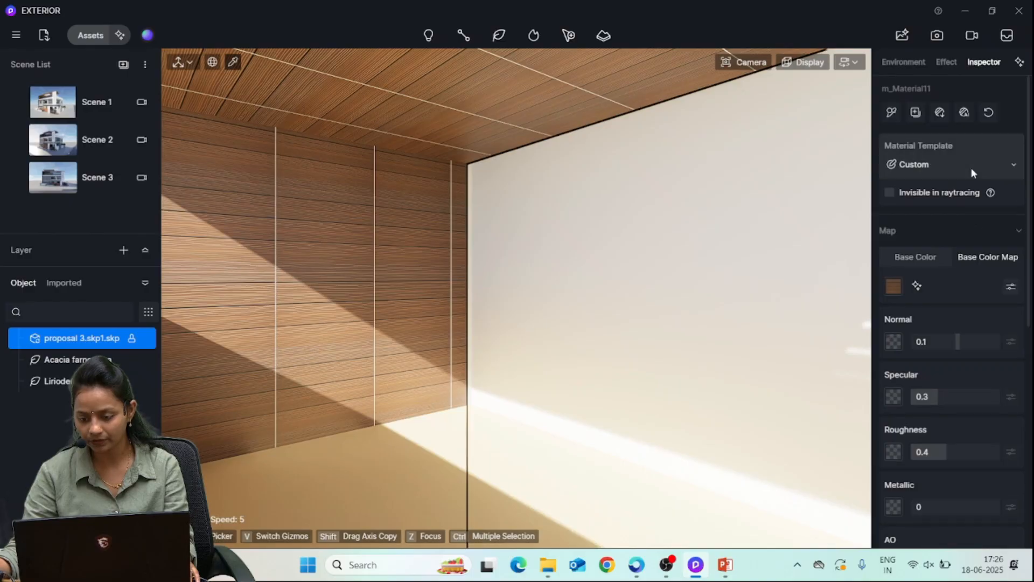
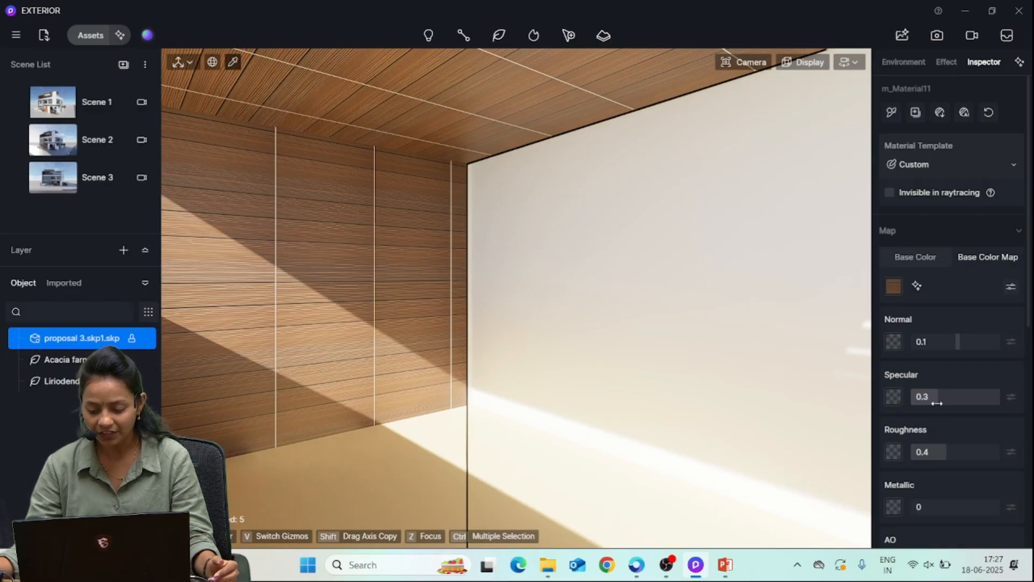
Generate an Ultra HD version of the wood plank's base color texture and apply it to the material
click(918, 287)
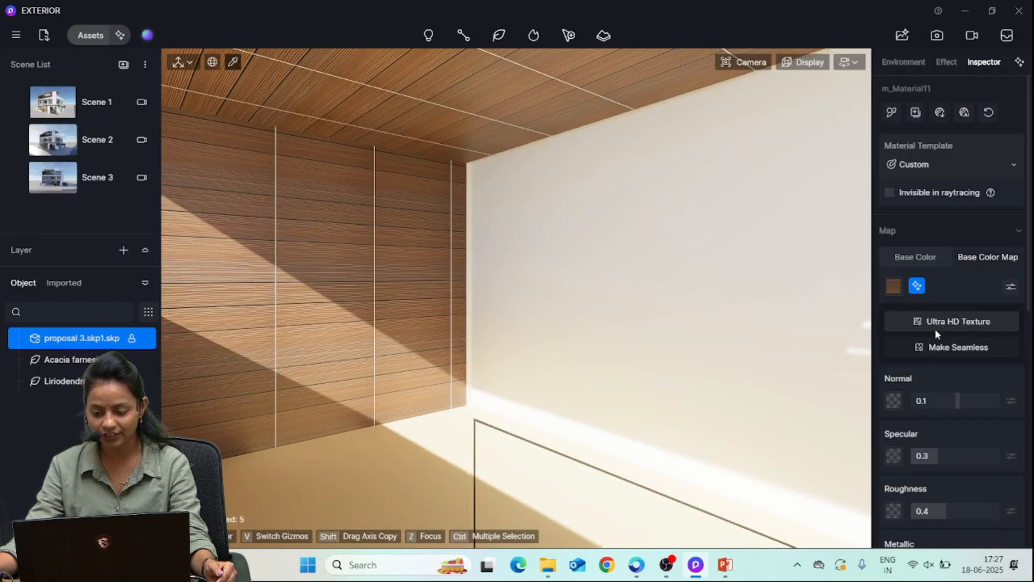
click(987, 326)
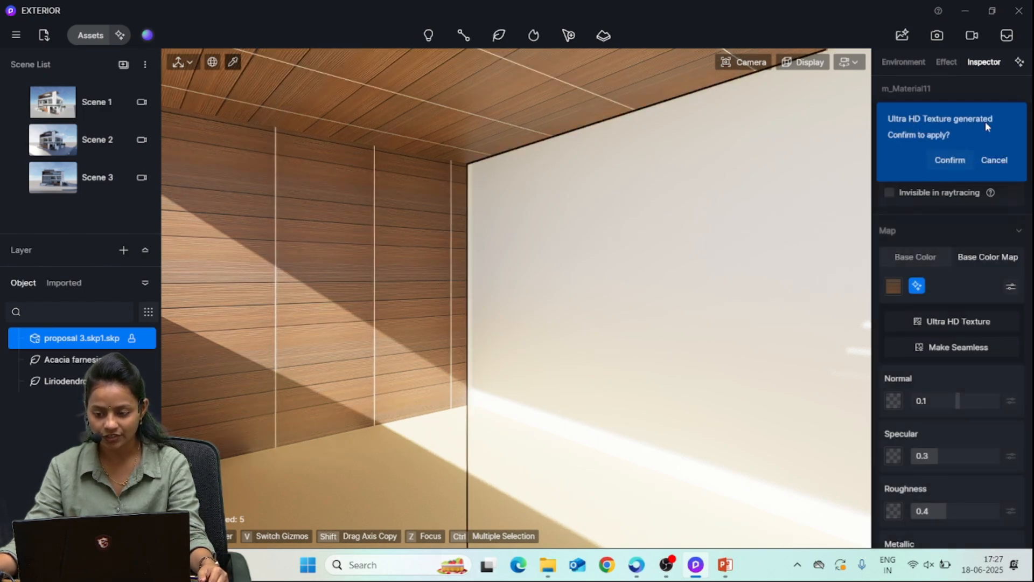
click(950, 161)
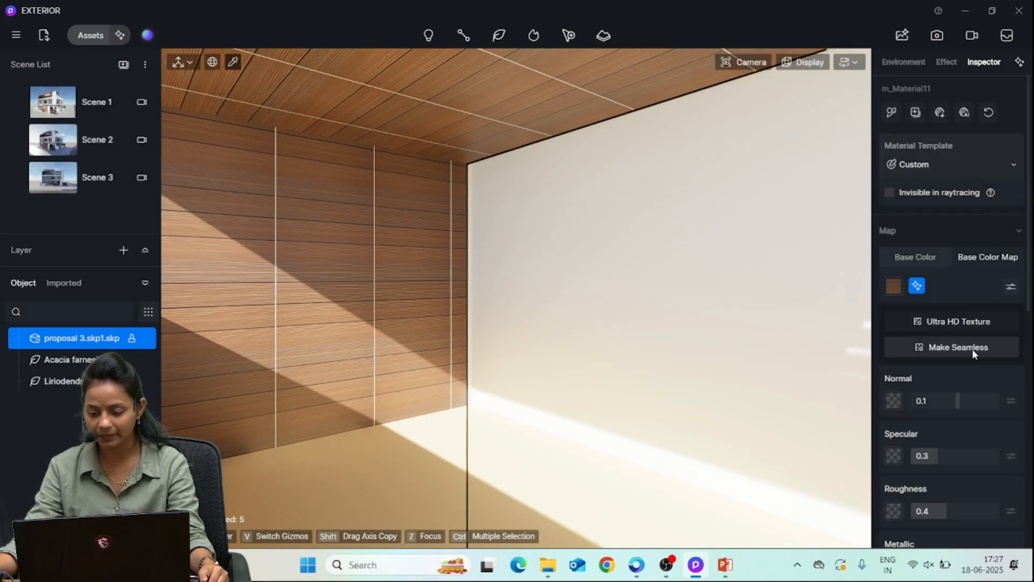
Switch to Microsoft Edge and run an image search for "wood texture bitmap"
click(517, 565)
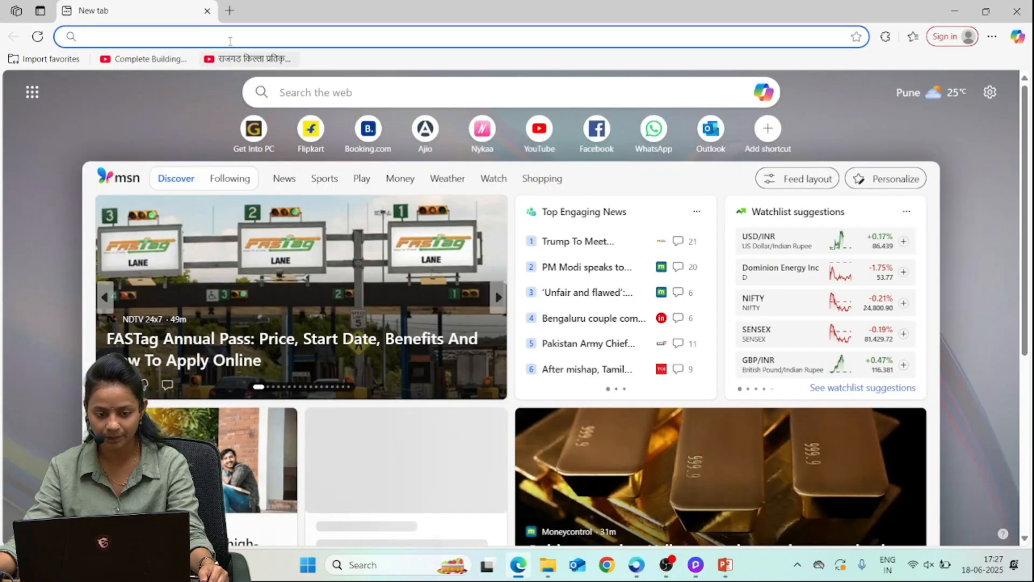
click(234, 38)
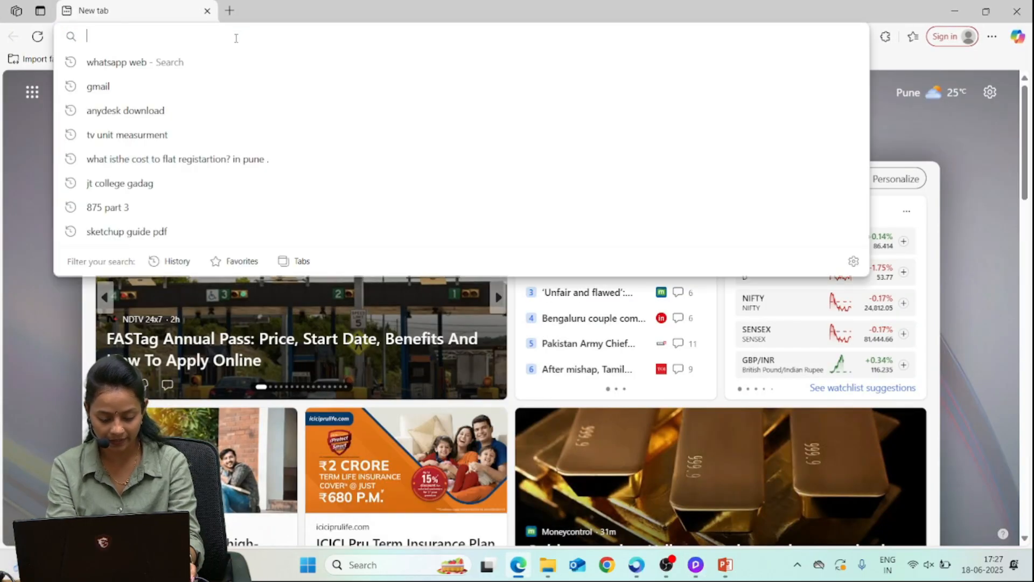
text(texture)
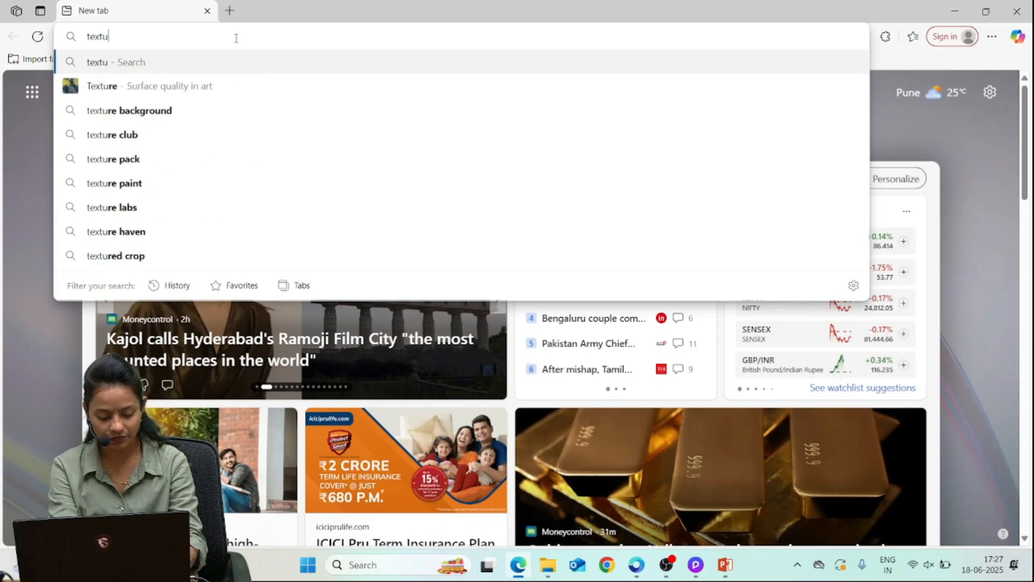
key(Escape)
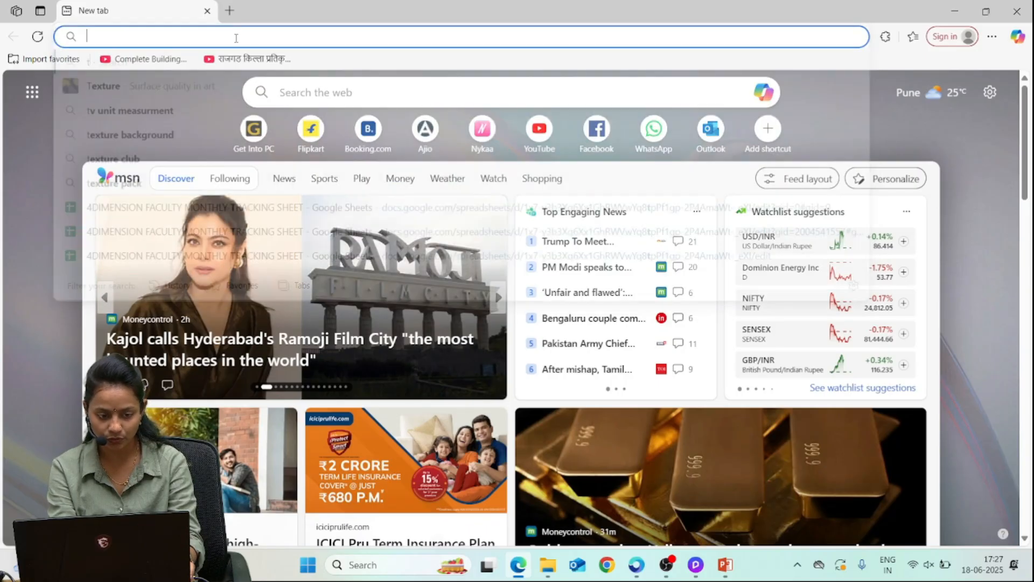
text(wood )
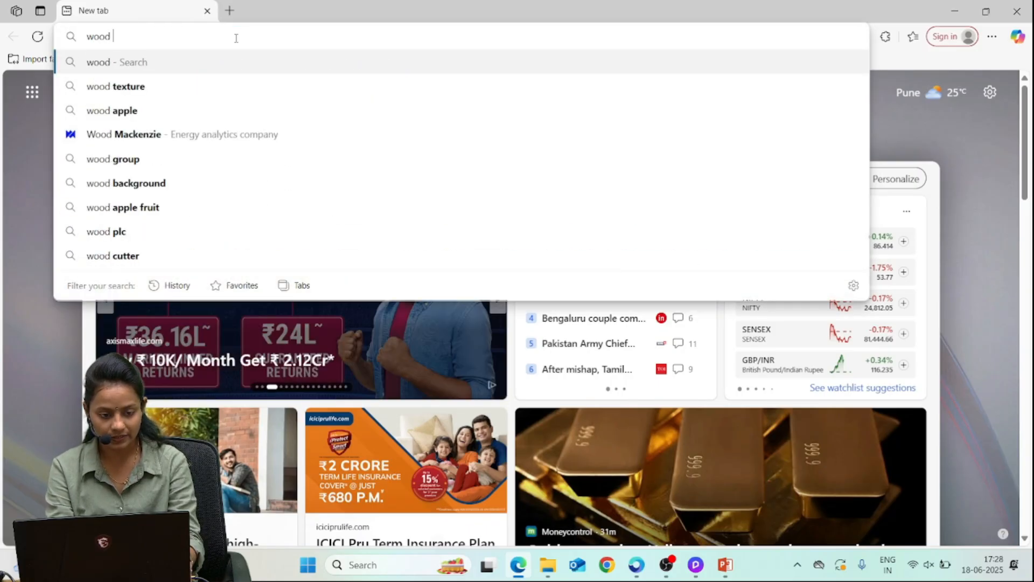
text(texture)
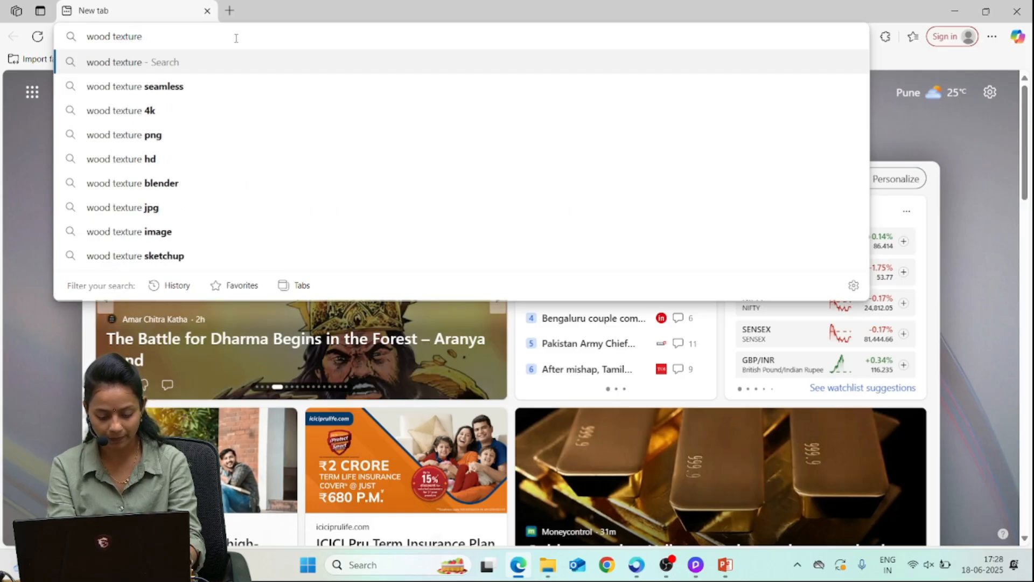
text( bitmap)
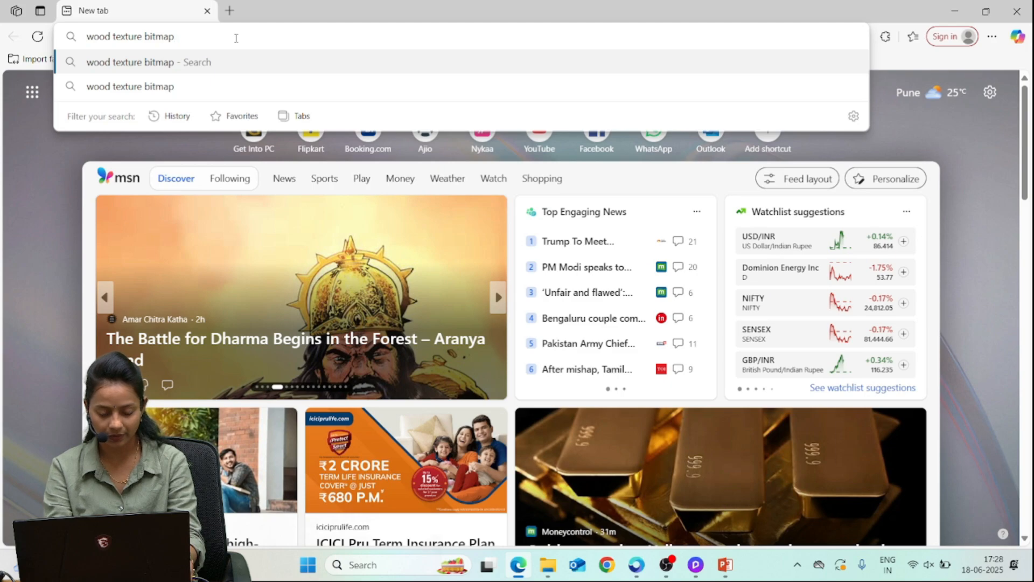
key(Return)
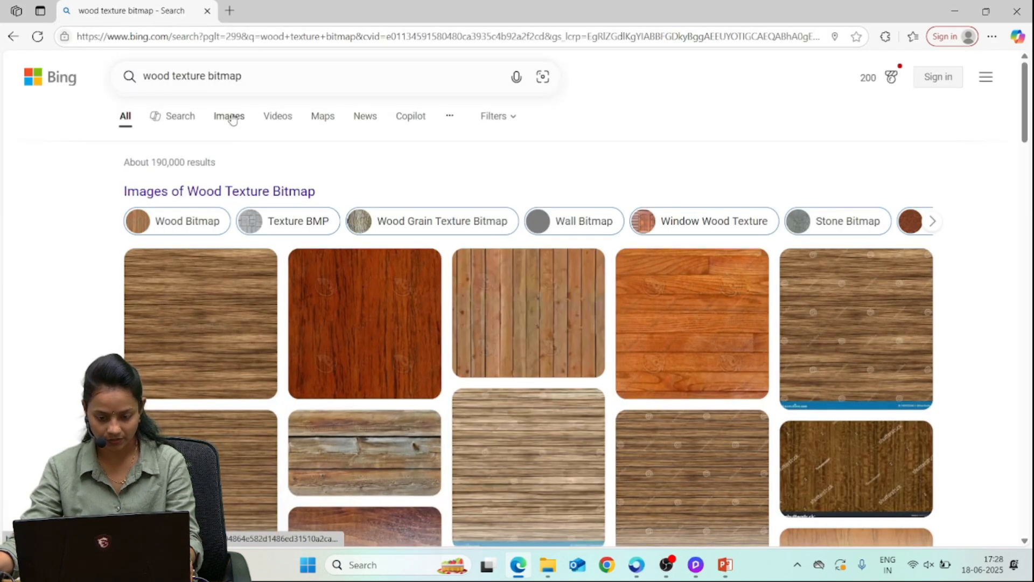
click(230, 116)
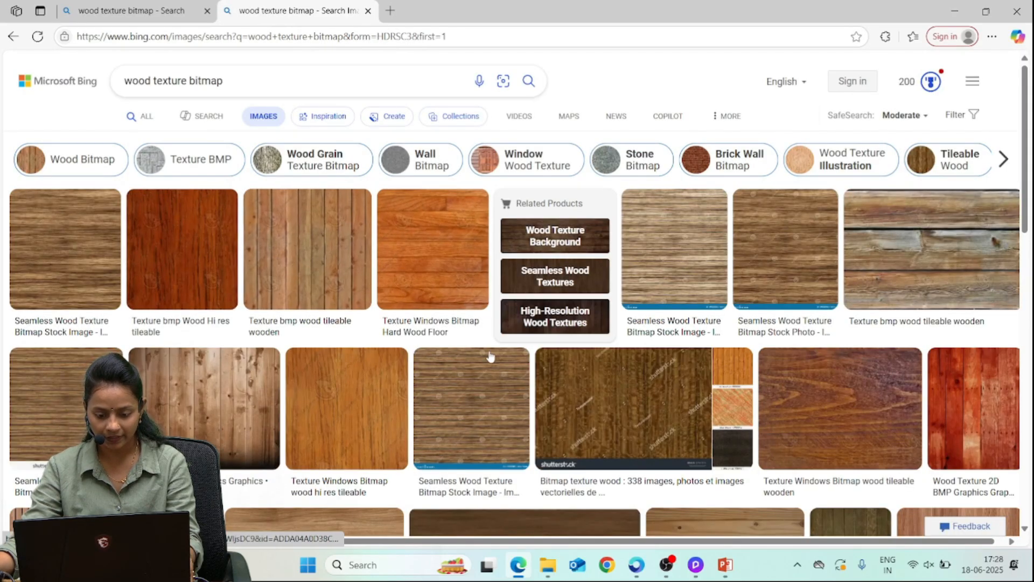
Browse the wood texture image results and compare individual seamless samples in the enlarged preview
scroll(490, 356, down, 3)
scroll(493, 355, down, 5)
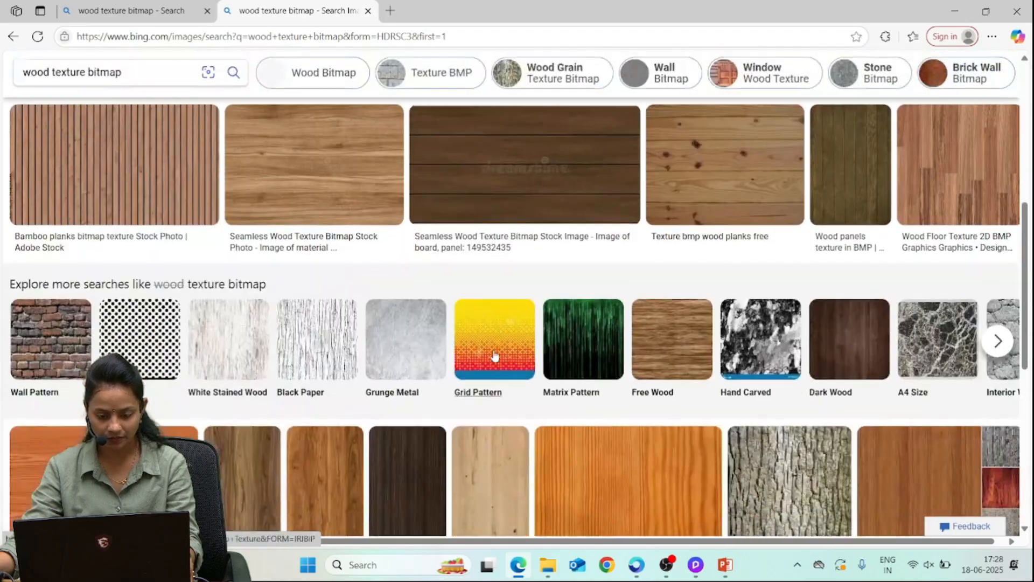
scroll(494, 355, down, 7)
scroll(494, 355, down, 5)
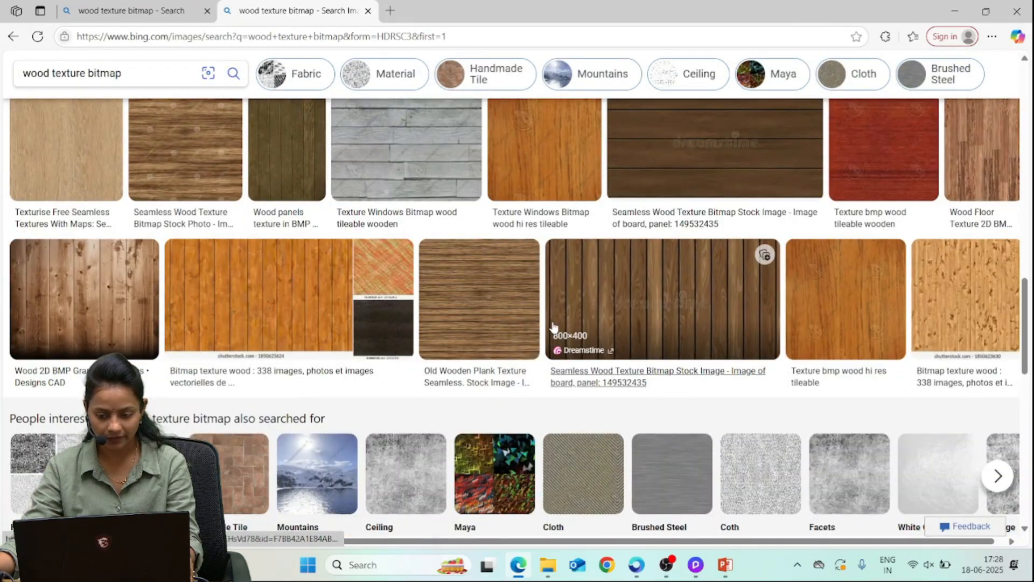
scroll(566, 355, down, 5)
scroll(566, 354, down, 3)
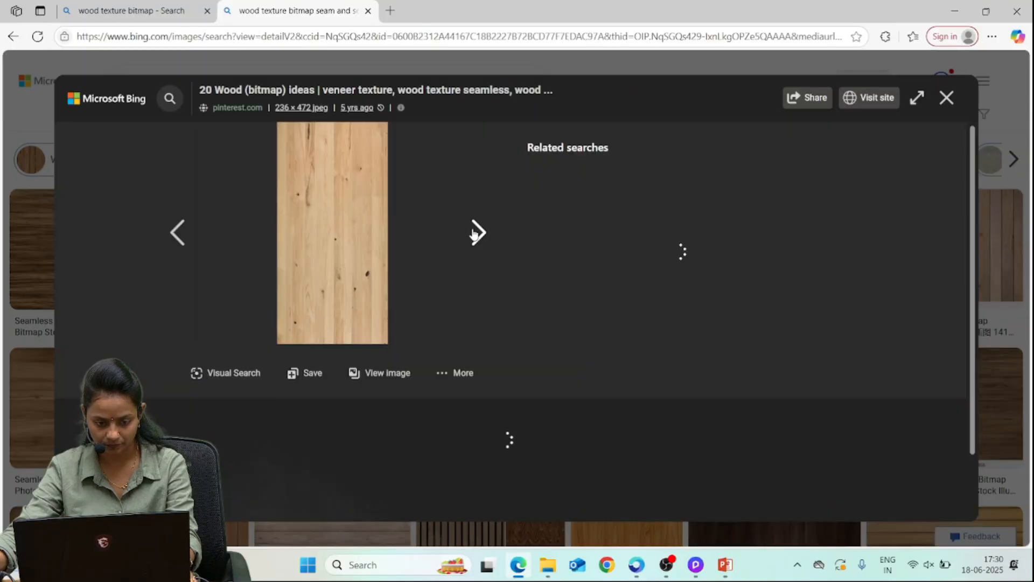
click(475, 232)
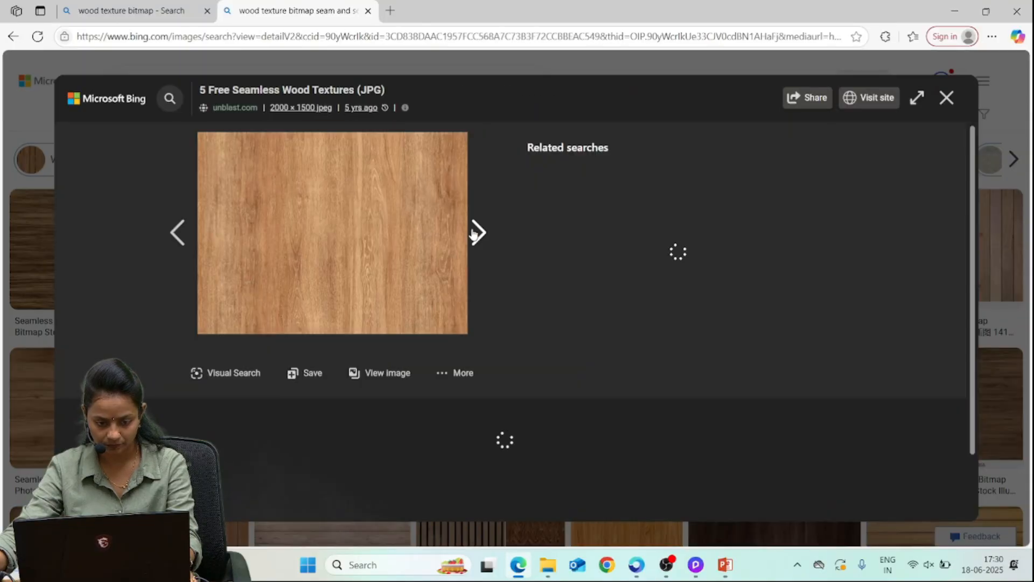
click(183, 232)
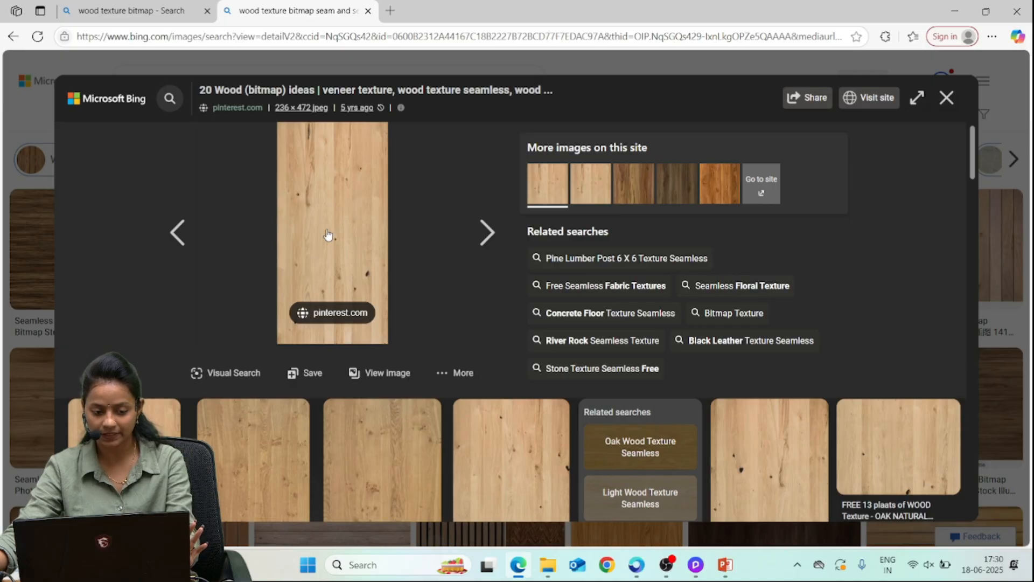
key(Escape)
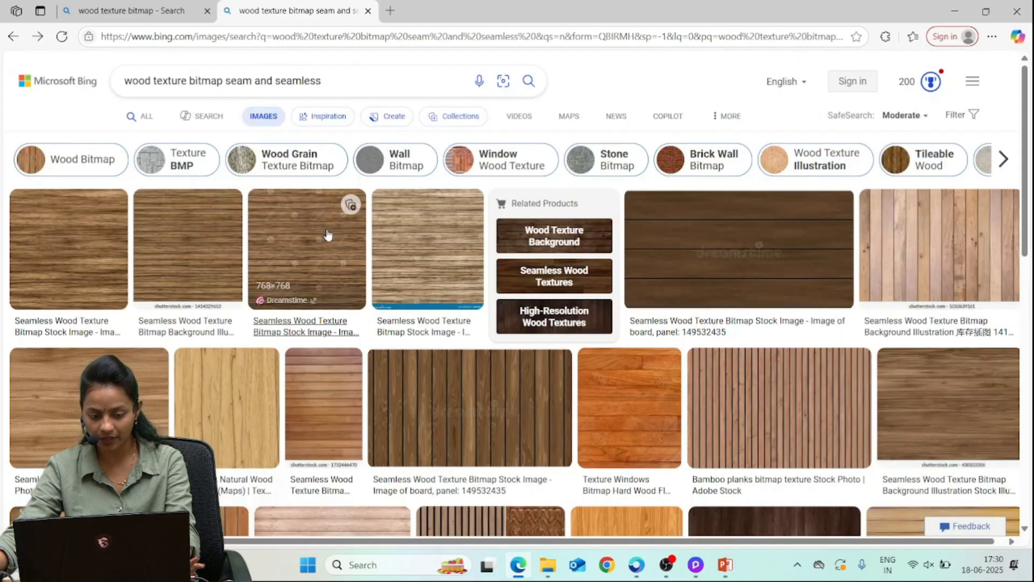
Switch back to D5 Render and make the wood plank texture seamless along its horizontal edges only, applying the generated map
click(695, 564)
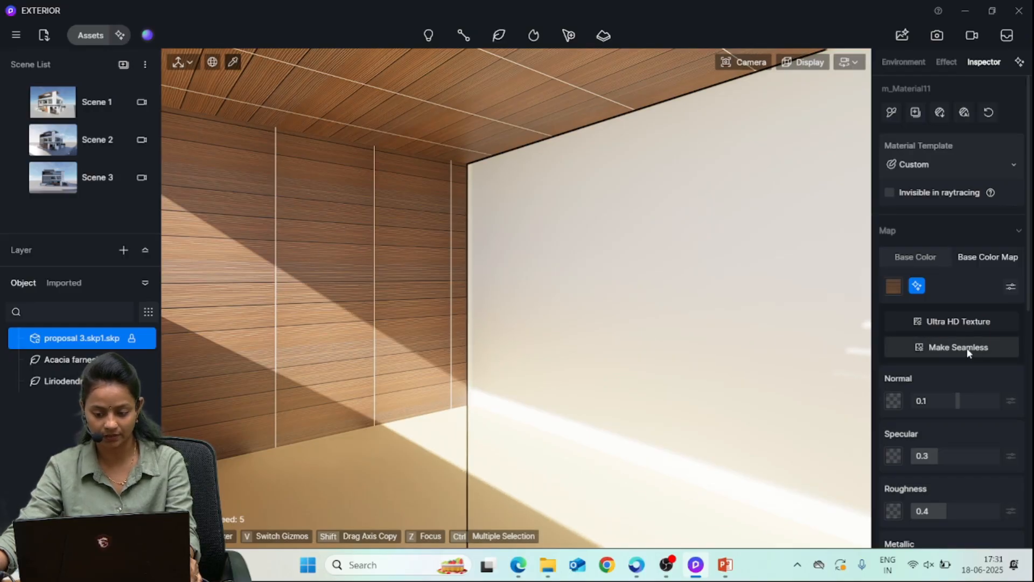
click(950, 348)
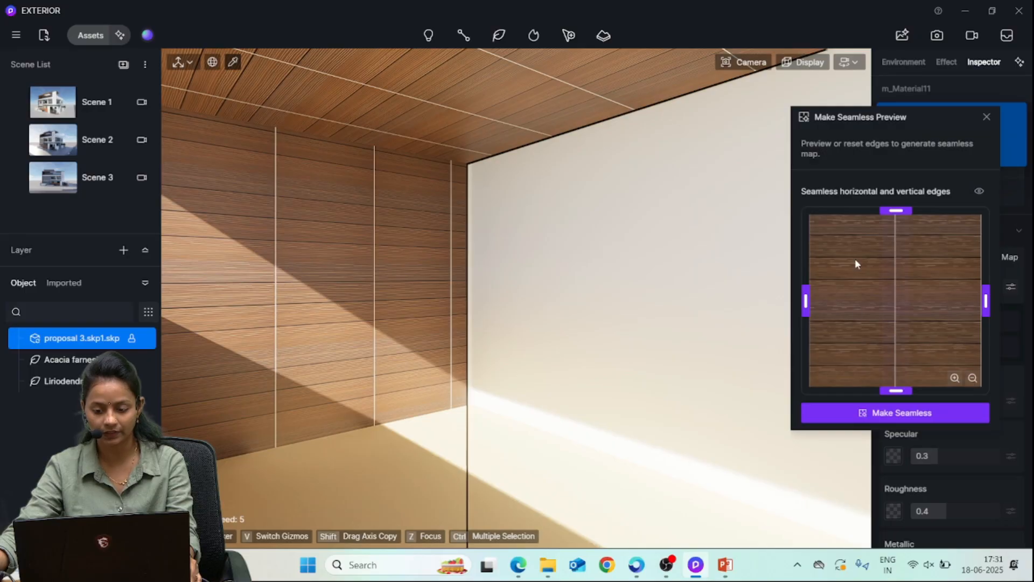
drag(925, 111, 571, 111)
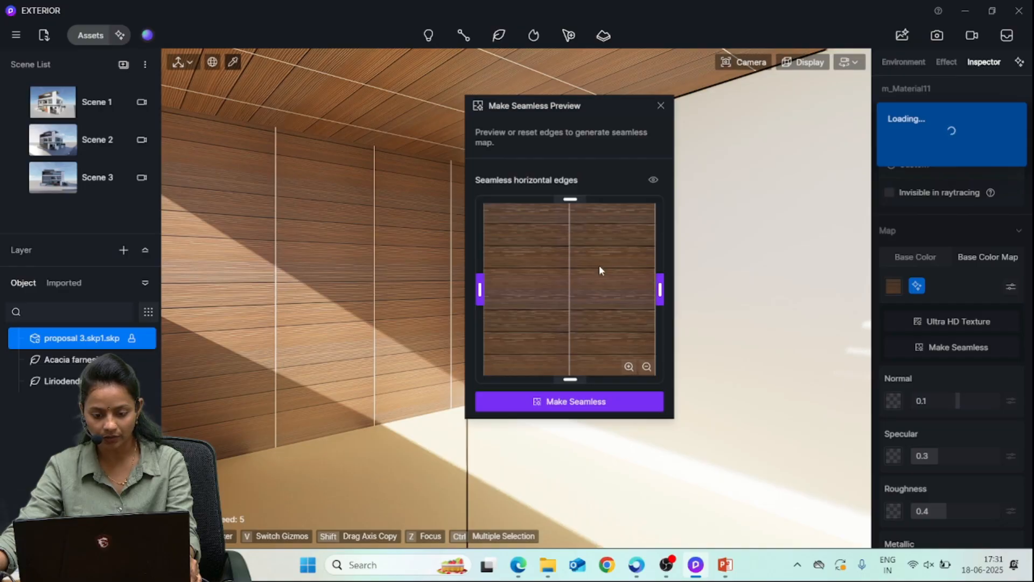
click(572, 398)
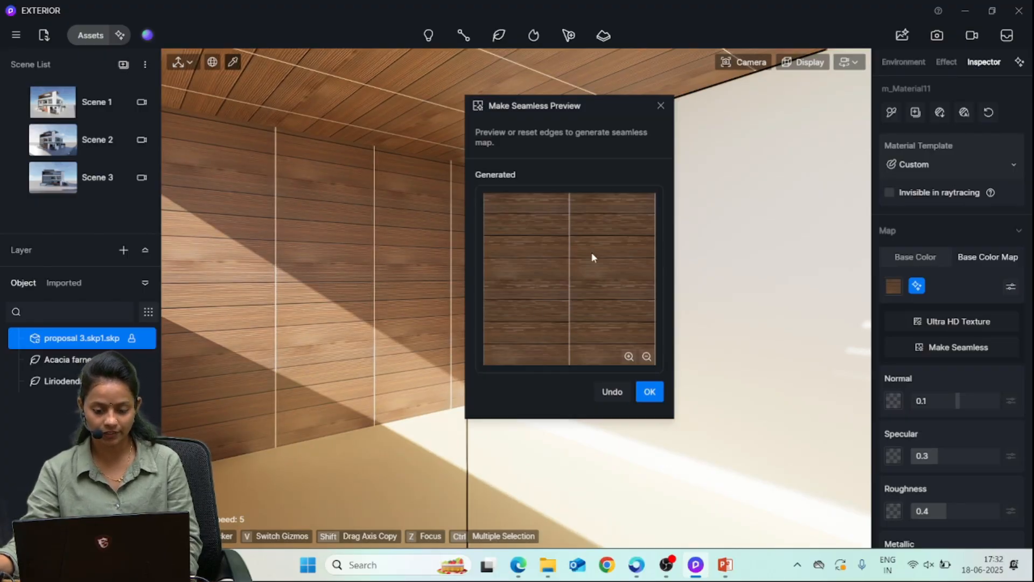
click(650, 393)
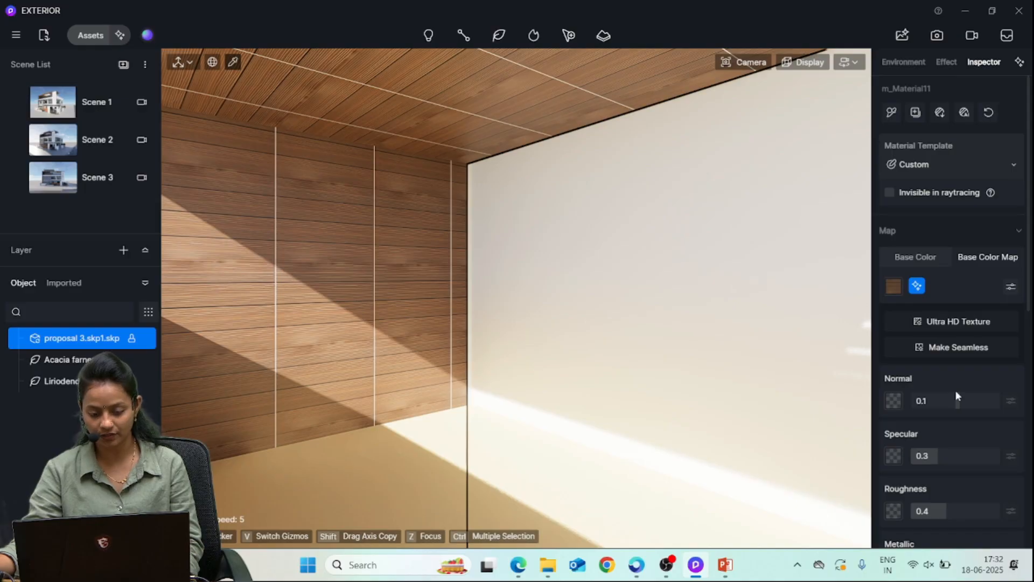
Set the wood cladding material's Specular to 0.04
scroll(704, 349, down, 3)
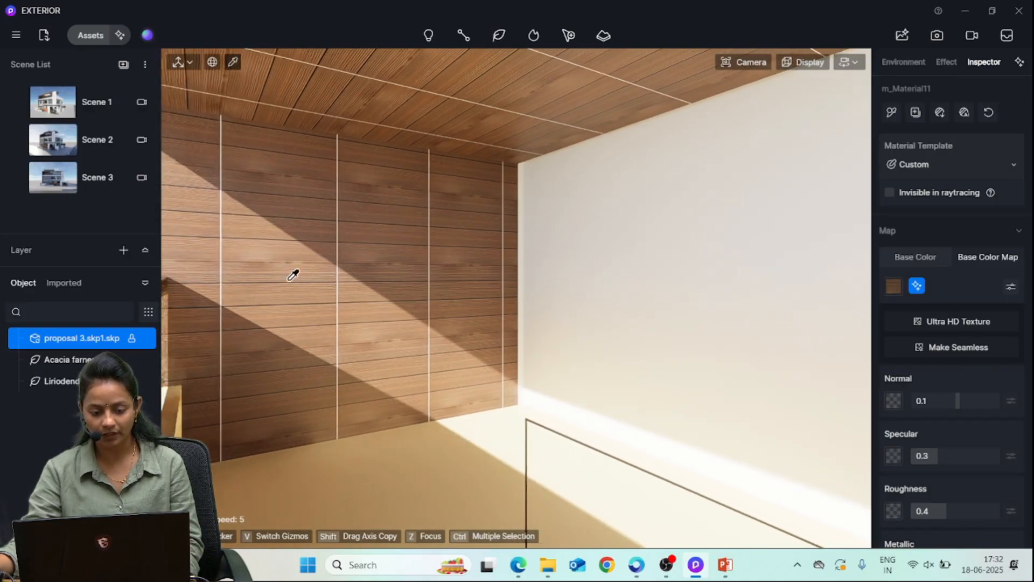
scroll(288, 270, down, 2)
scroll(491, 278, down, 3)
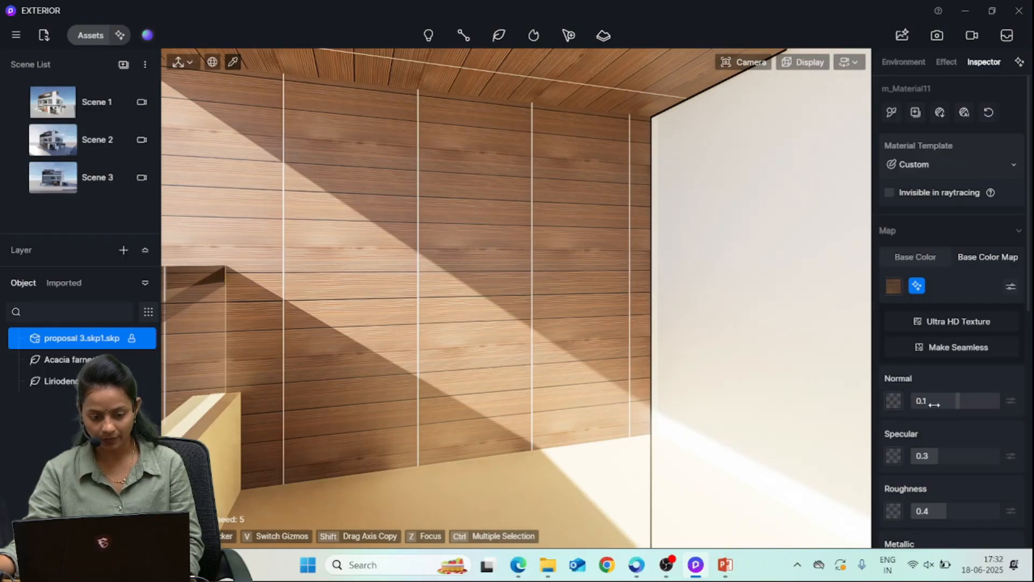
scroll(936, 402, down, 1)
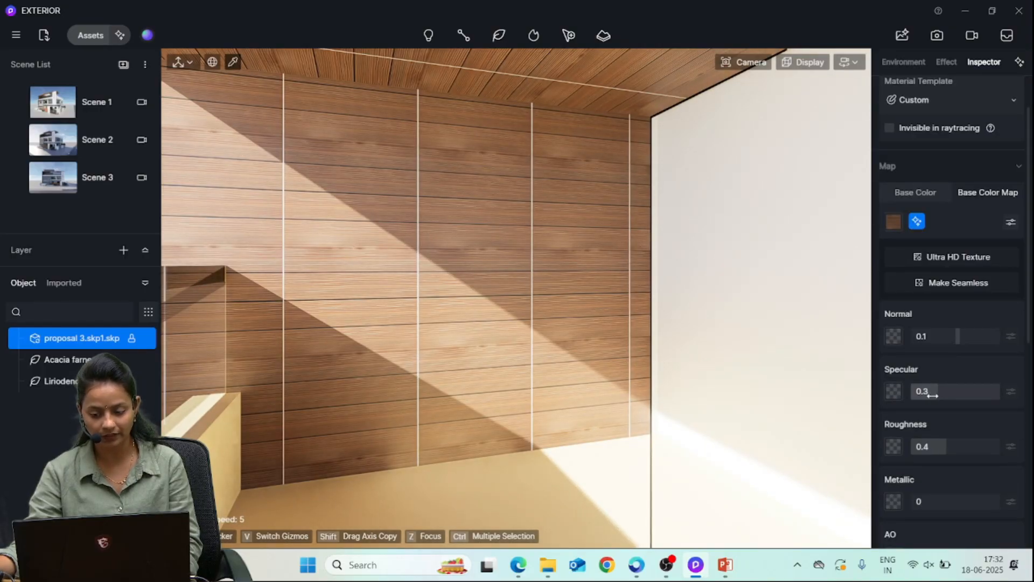
drag(935, 395, 910, 399)
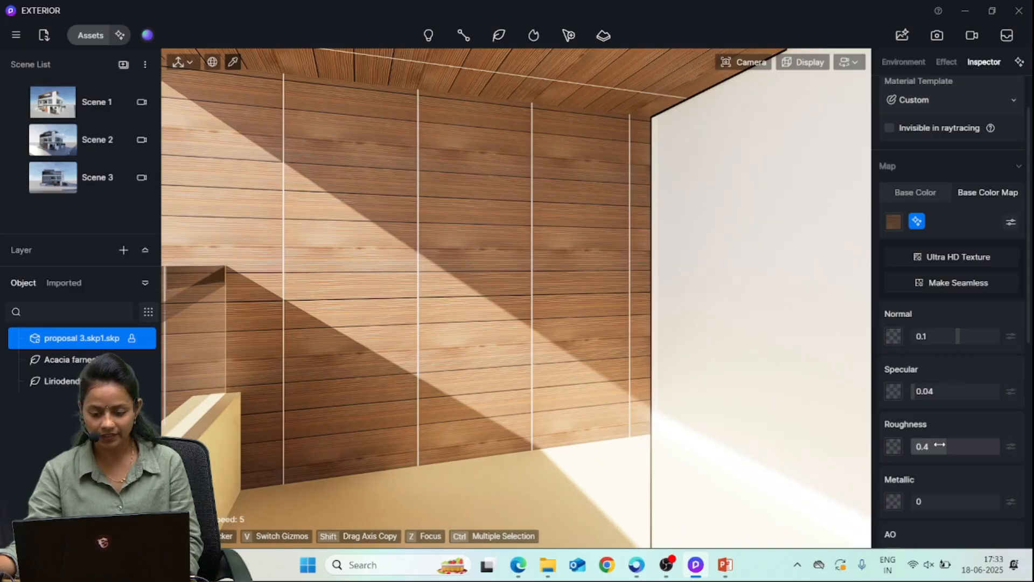
Set the wood cladding's Roughness to 1 and keep Metallic at 0, checking the planks up close
scroll(468, 303, up, 3)
scroll(471, 305, up, 3)
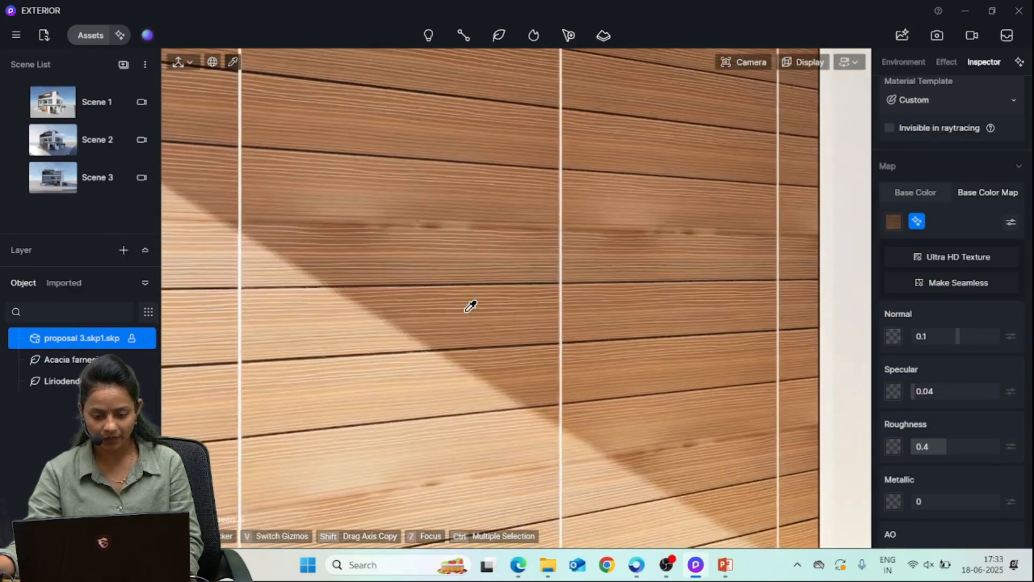
drag(931, 440, 1008, 453)
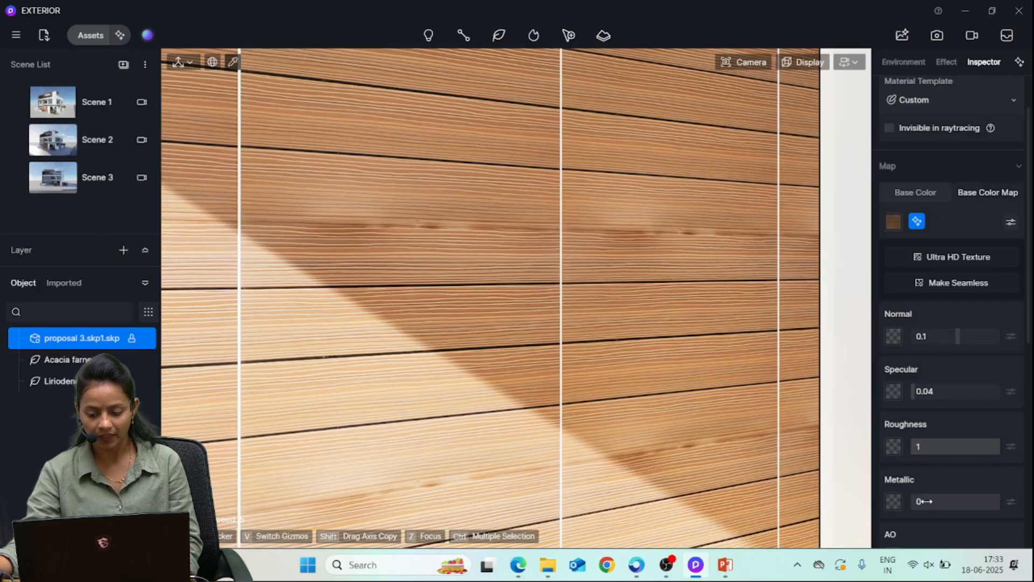
mouse_move(931, 502)
mouse_down()
mouse_move(993, 505)
mouse_move(911, 505)
mouse_up()
scroll(913, 505, down, 3)
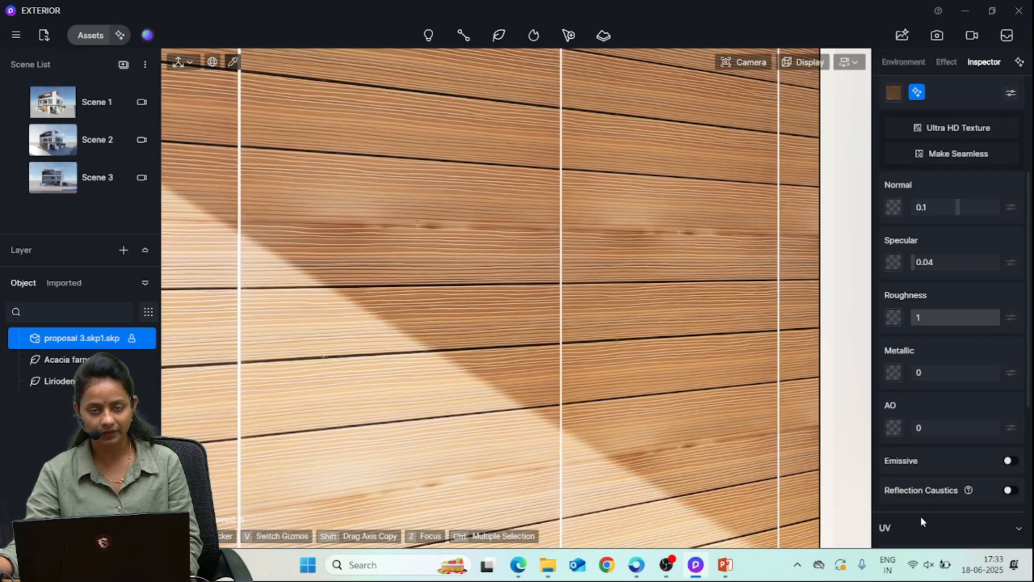
Examine the wood cladding on the terrace walls and ceiling from outside the balcony, with the material deselected
scroll(664, 426, down, 5)
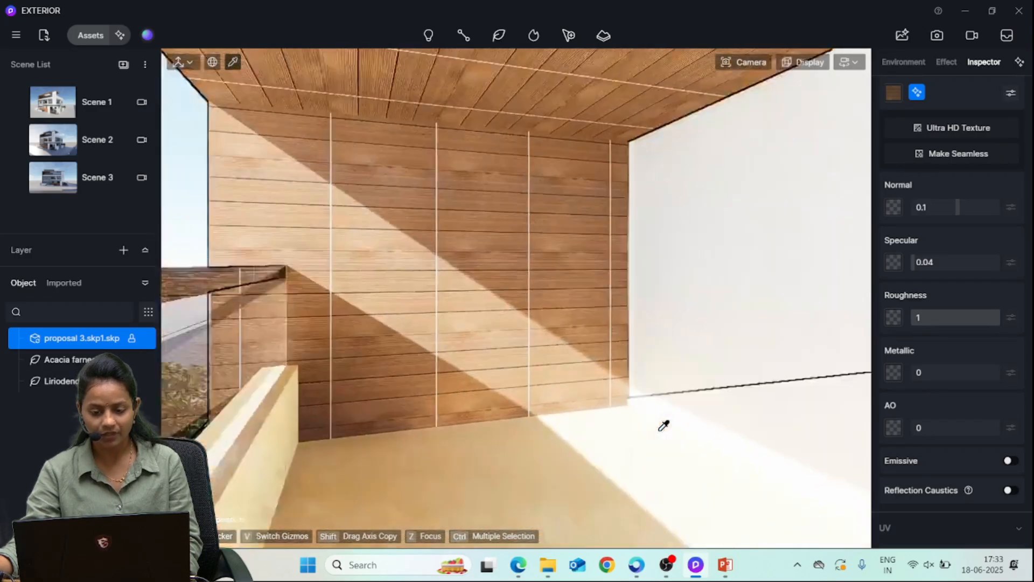
scroll(664, 426, down, 5)
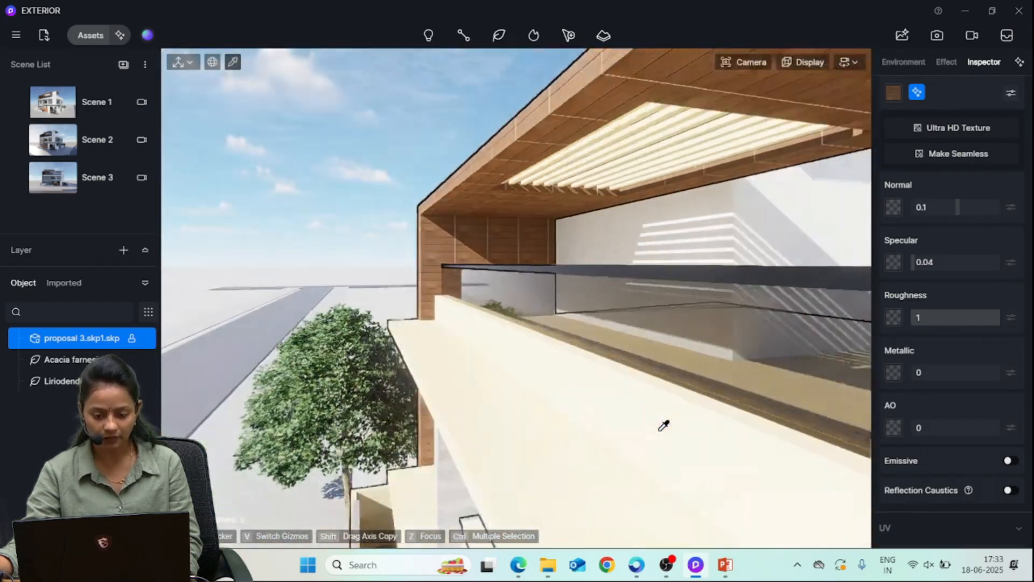
scroll(664, 425, down, 3)
right_drag(511, 410, 690, 458)
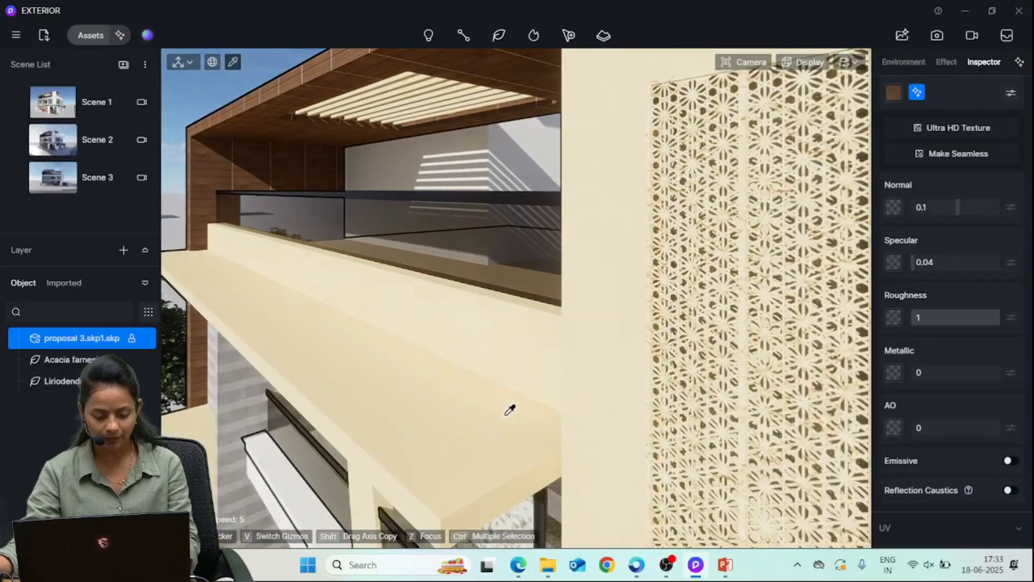
scroll(511, 411, down, 4)
right_drag(487, 421, 190, 242)
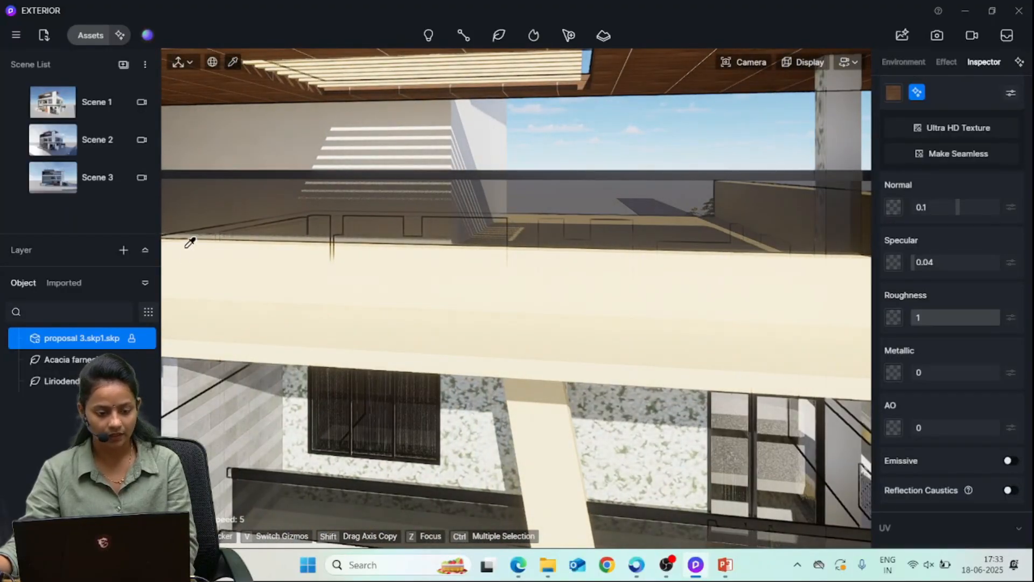
key(Escape)
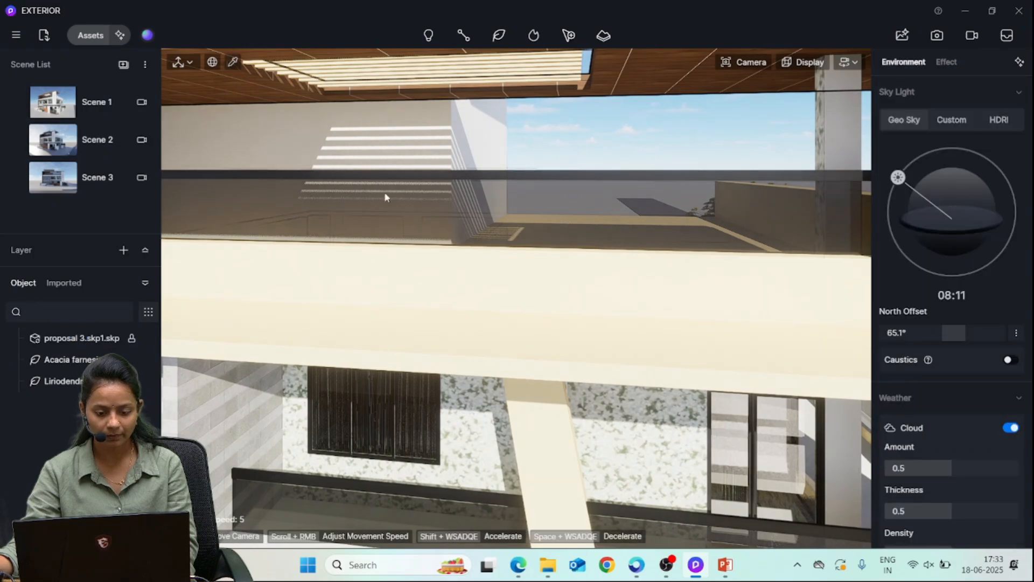
Sample the upper balcony railing's glass material and switch it from a base color map to a plain base color
click(233, 62)
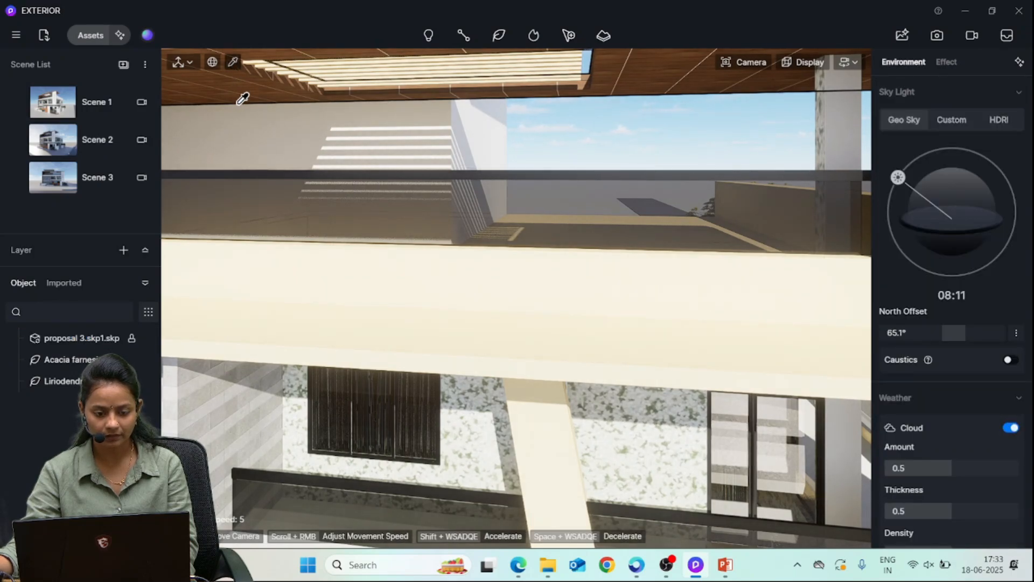
click(496, 203)
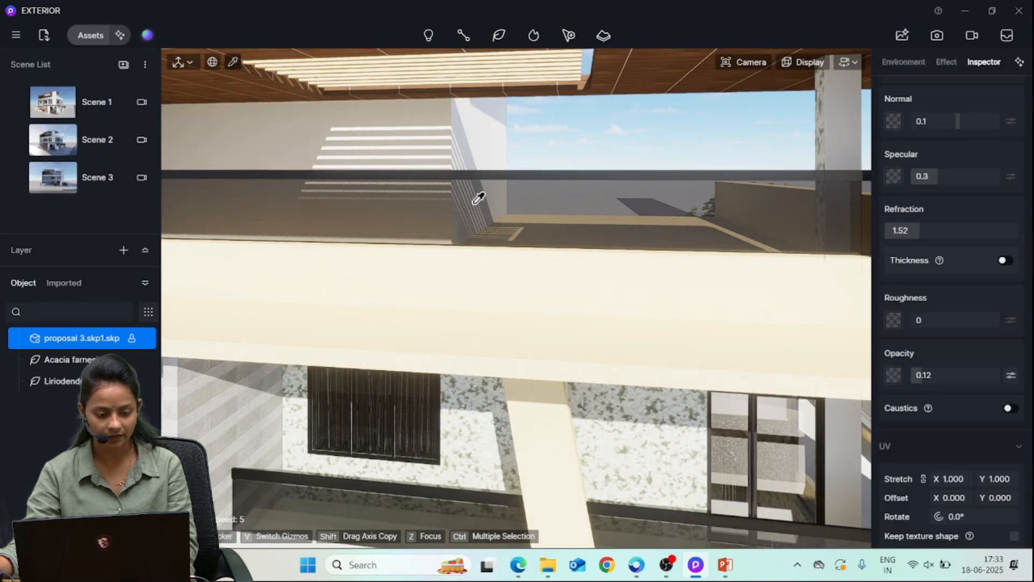
scroll(971, 270, up, 3)
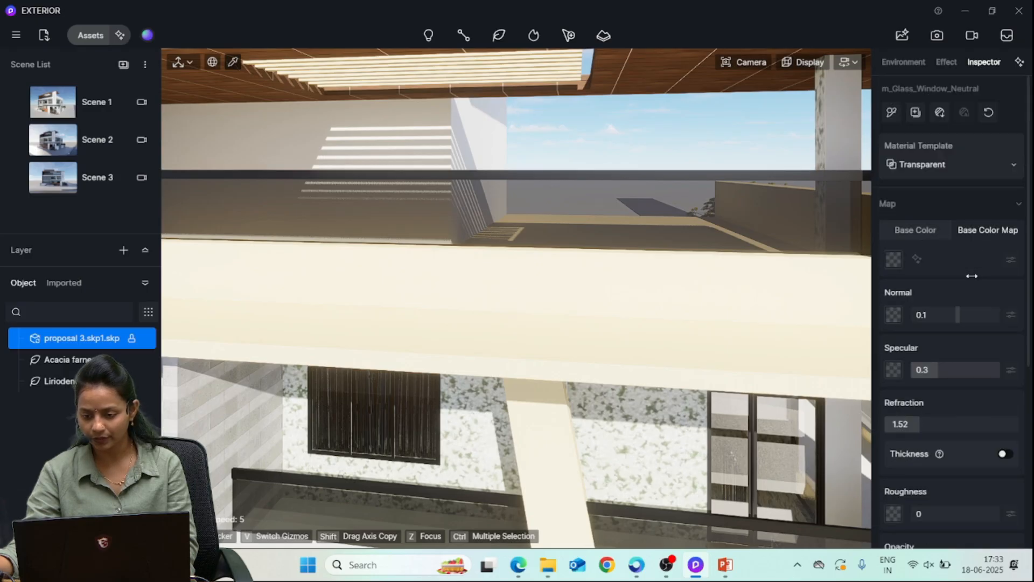
click(919, 231)
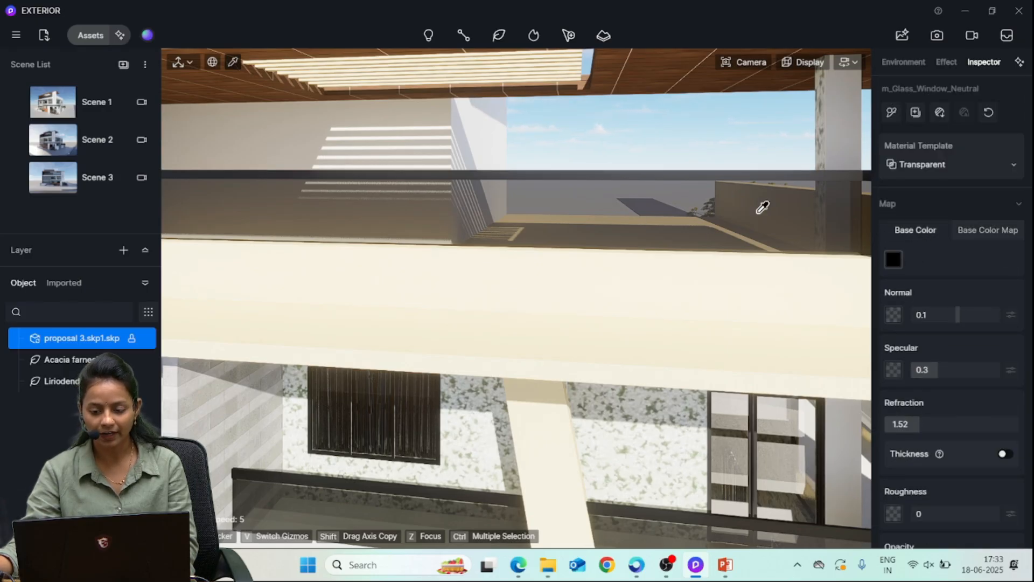
Tint the railing glass's base color a pale blue, with hue 217, saturation 30 and value 77
click(893, 261)
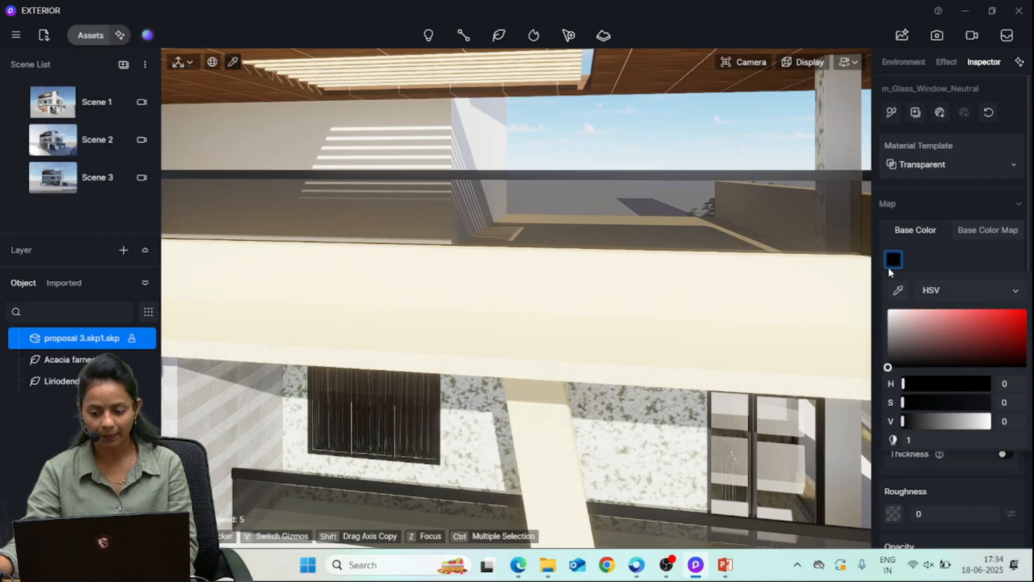
click(928, 319)
mouse_move(928, 322)
mouse_down()
mouse_move(986, 336)
mouse_move(935, 332)
mouse_move(976, 338)
mouse_up()
click(933, 385)
drag(933, 384, 955, 384)
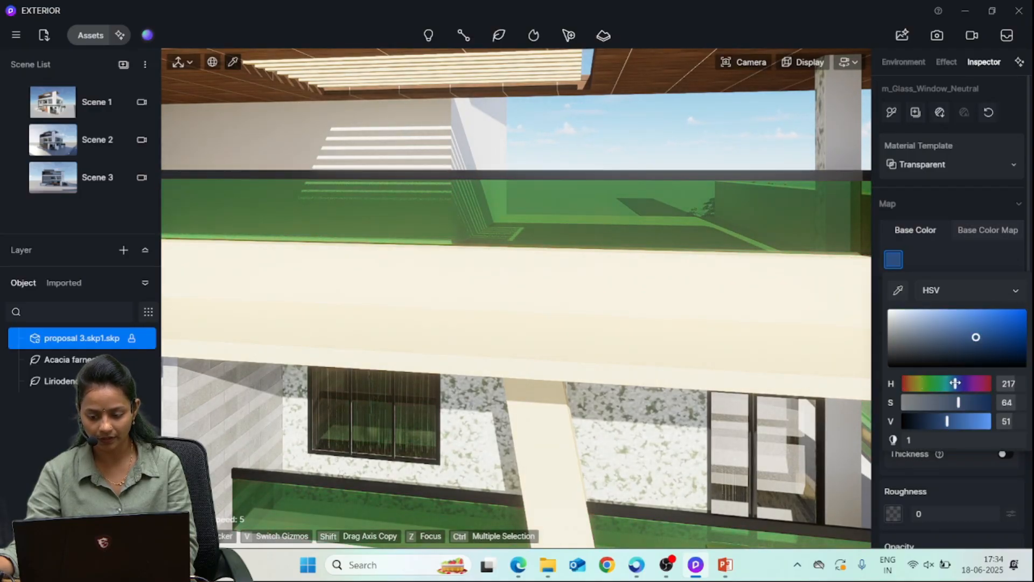
mouse_move(940, 323)
mouse_down()
mouse_move(908, 326)
mouse_move(1003, 325)
mouse_move(970, 342)
mouse_move(916, 328)
mouse_move(974, 323)
mouse_move(938, 339)
mouse_move(922, 320)
mouse_move(952, 330)
mouse_move(931, 326)
mouse_up()
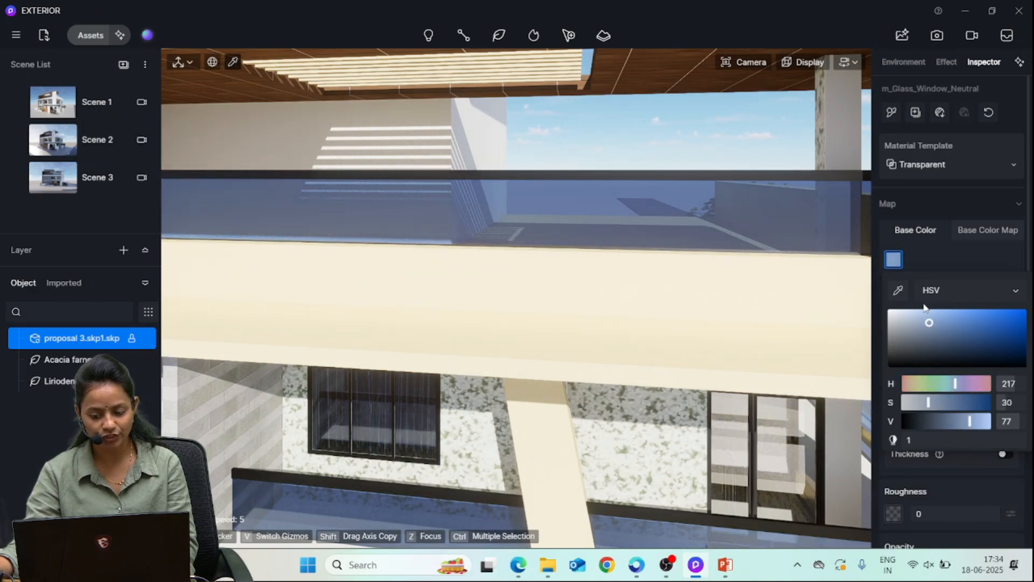
Switch the glass color to RGB values and set red to 100 and green to 180 for a teal tint
click(972, 292)
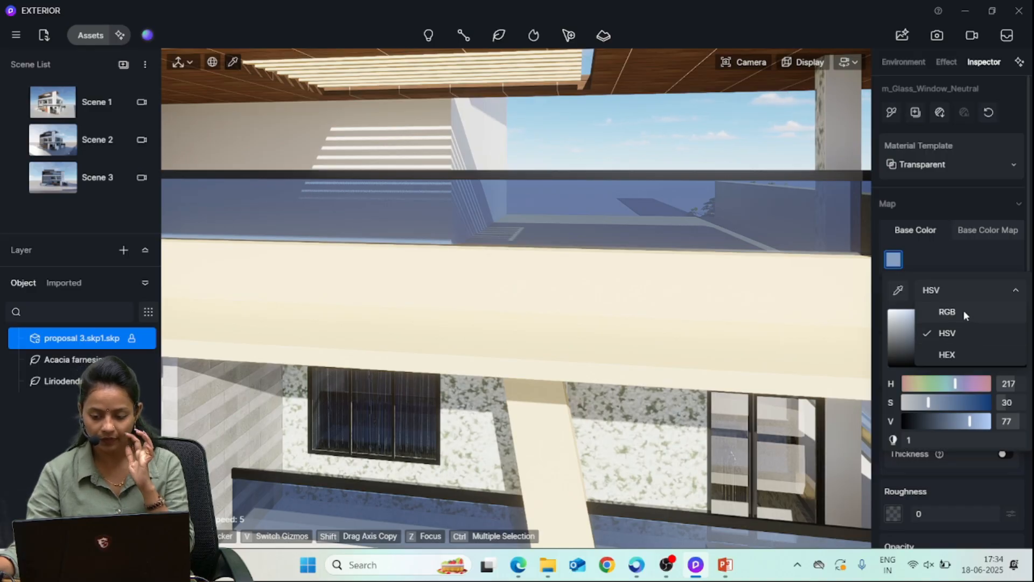
click(959, 312)
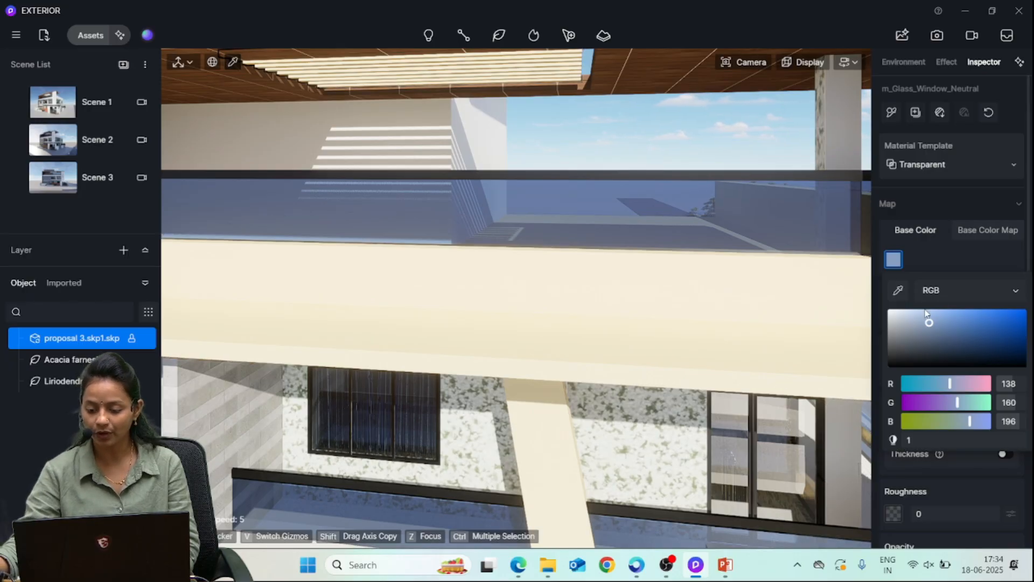
click(1010, 384)
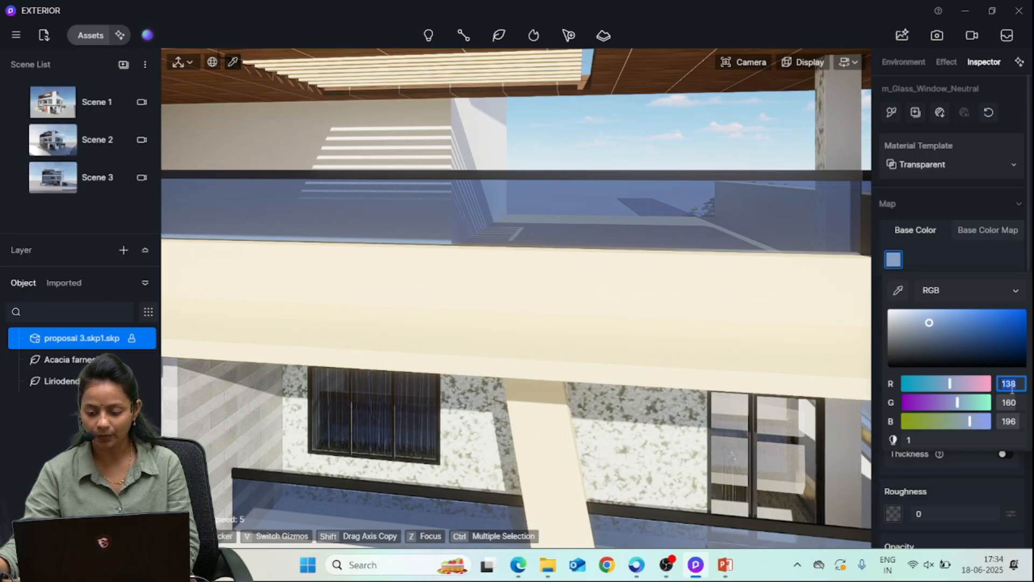
text(10)
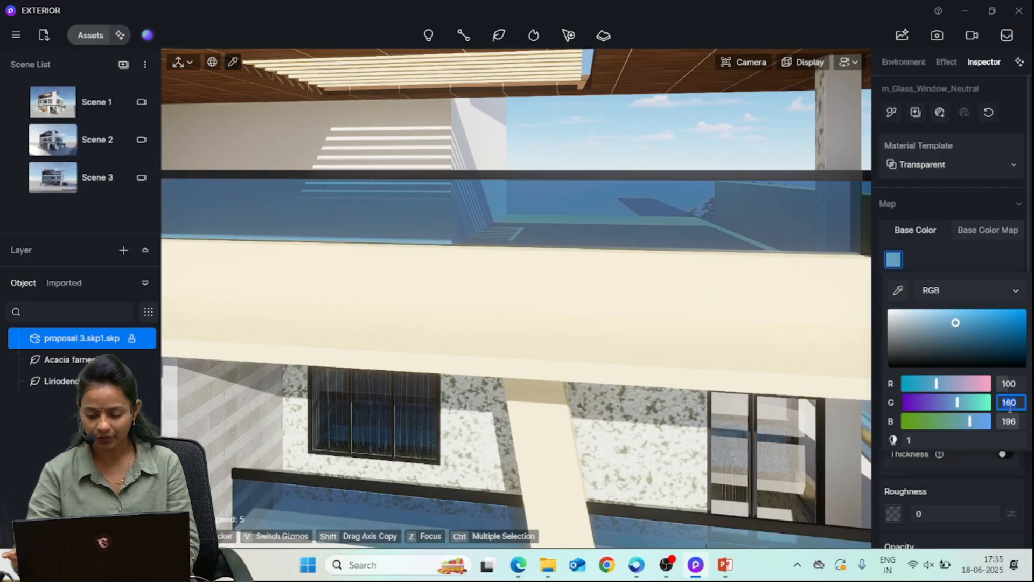
text(0)
key(Return)
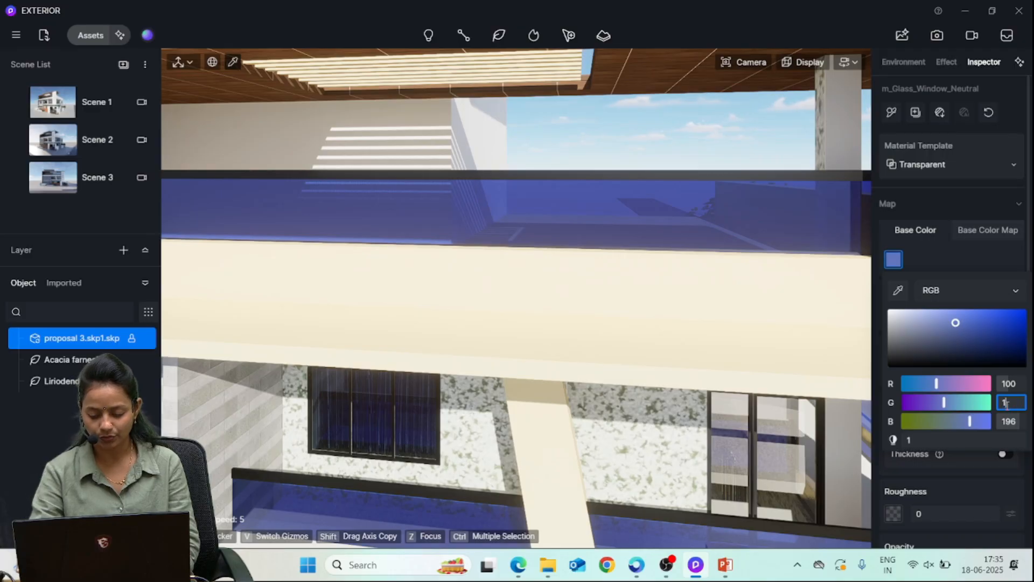
key(Return)
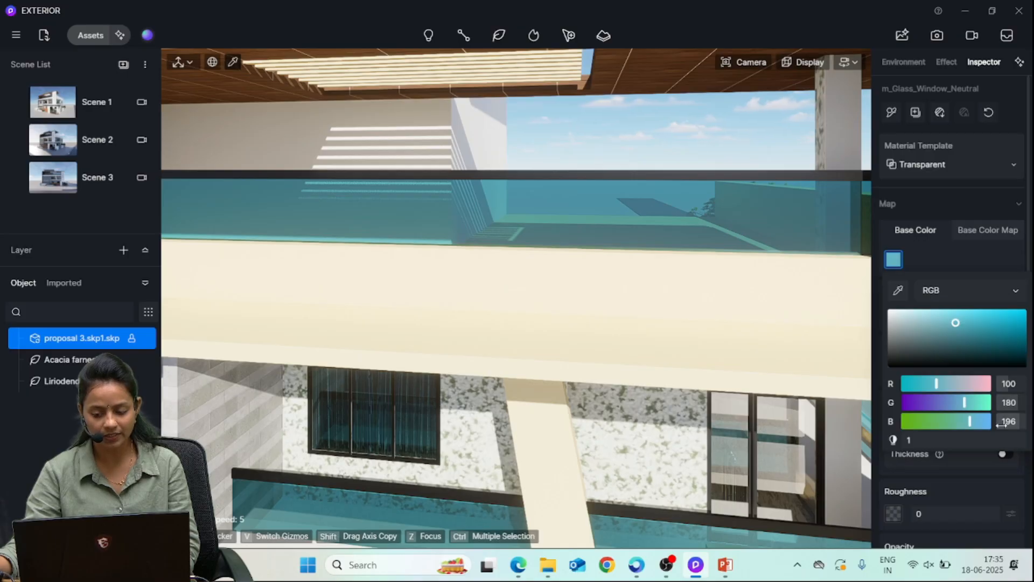
click(945, 259)
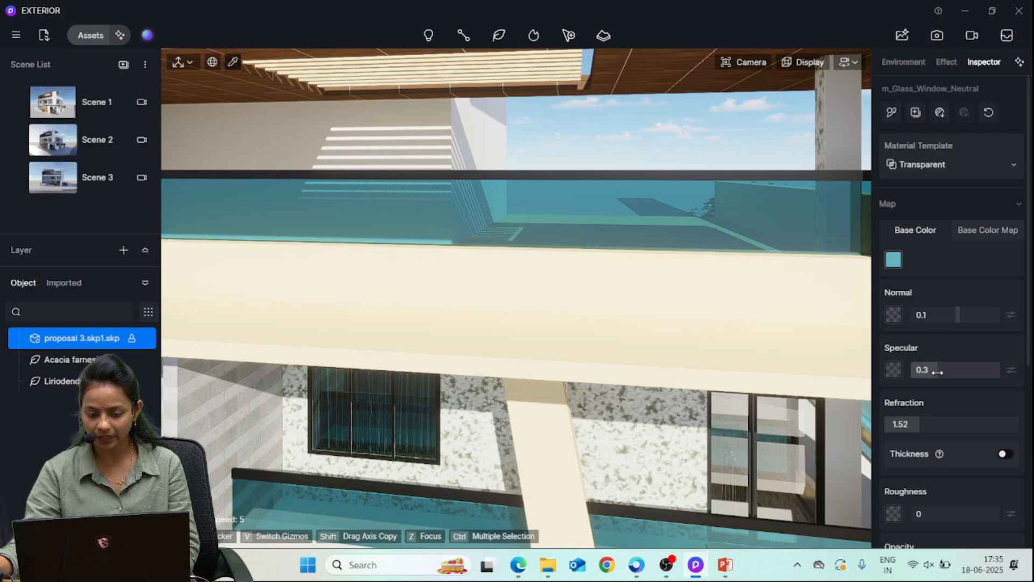
Set the railing glass's Refraction to 3, keeping Specular at 0.3, and check it against the lower balcony
mouse_move(937, 372)
mouse_down()
mouse_move(991, 370)
mouse_move(934, 371)
mouse_up()
drag(918, 422, 977, 419)
scroll(549, 272, down, 5)
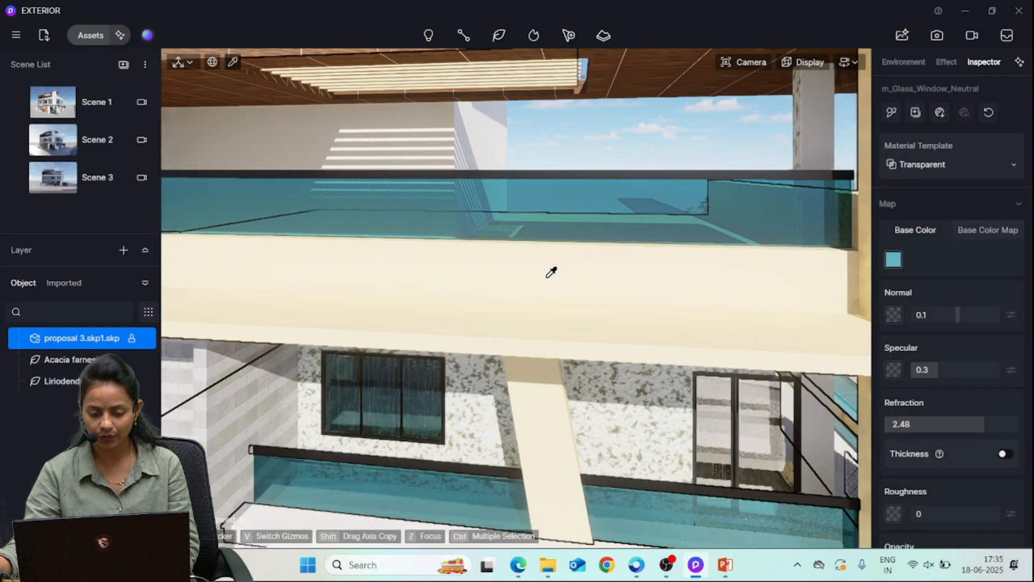
key(q)
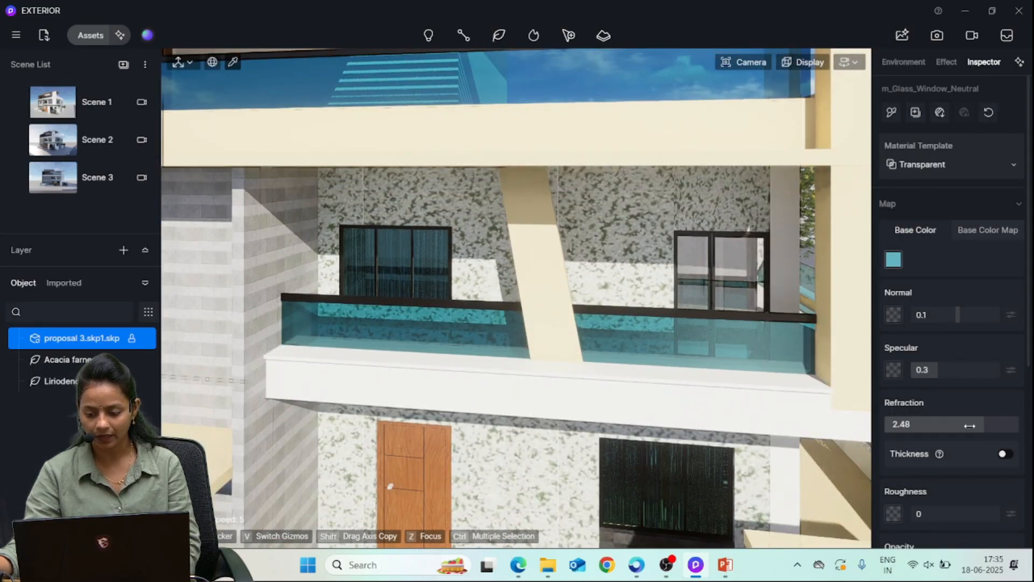
drag(1000, 425, 1018, 425)
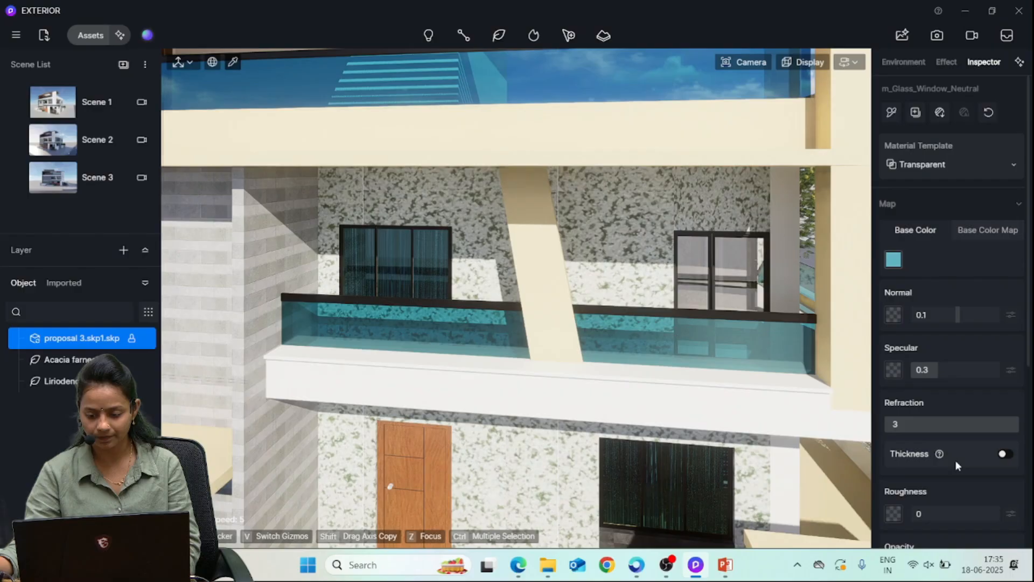
Enable Thickness for the railing glass and reduce it to 0.1
click(1006, 454)
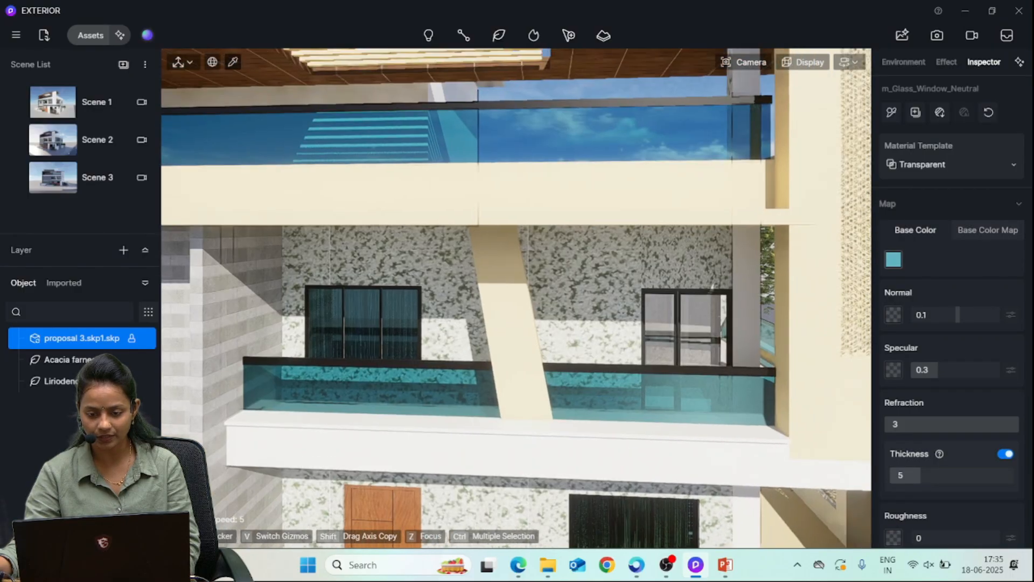
key(e)
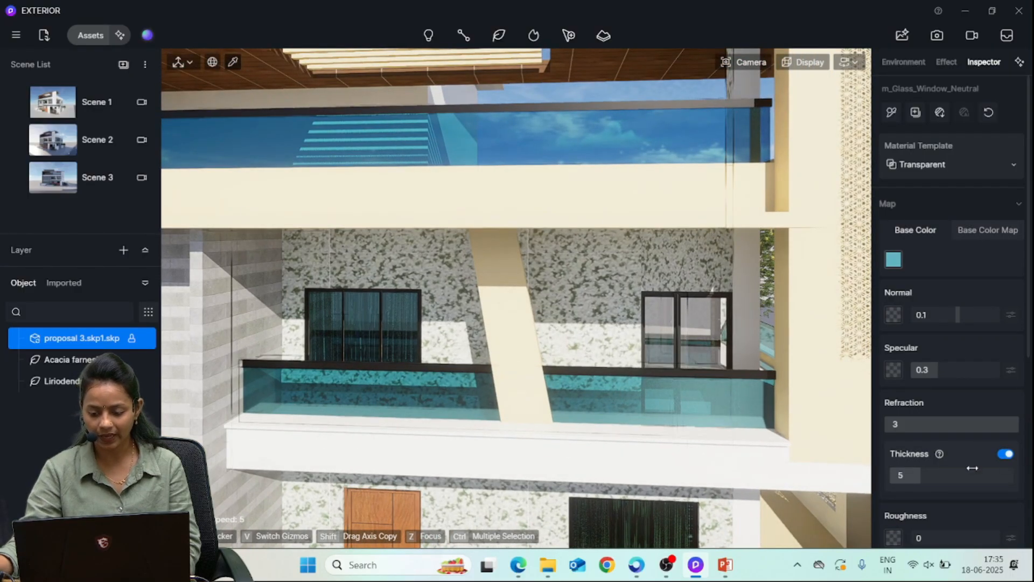
drag(925, 478, 879, 478)
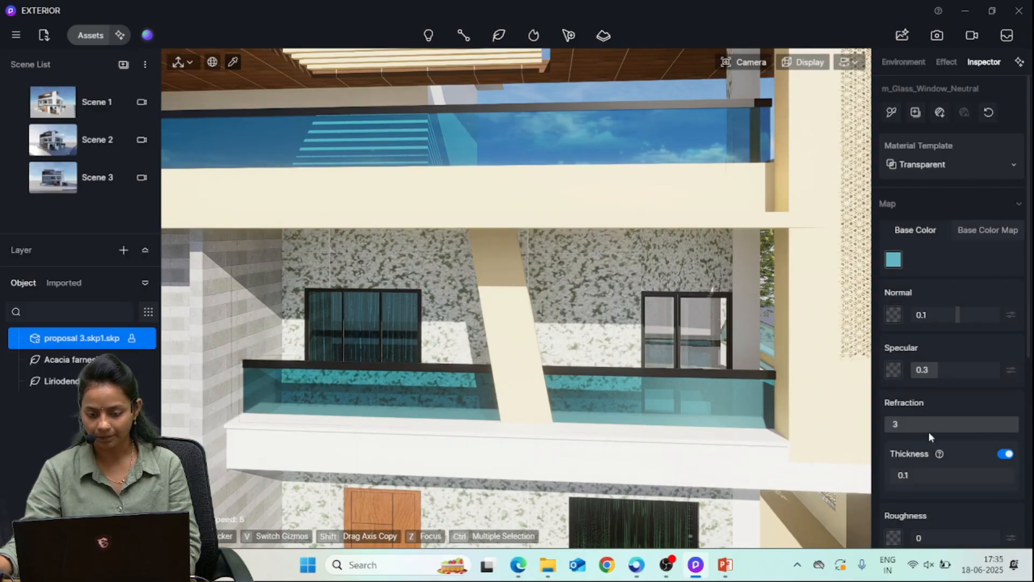
Set the railing glass's Roughness to 0.32 and inspect the upper balcony glass up close
scroll(929, 432, down, 2)
scroll(943, 401, down, 1)
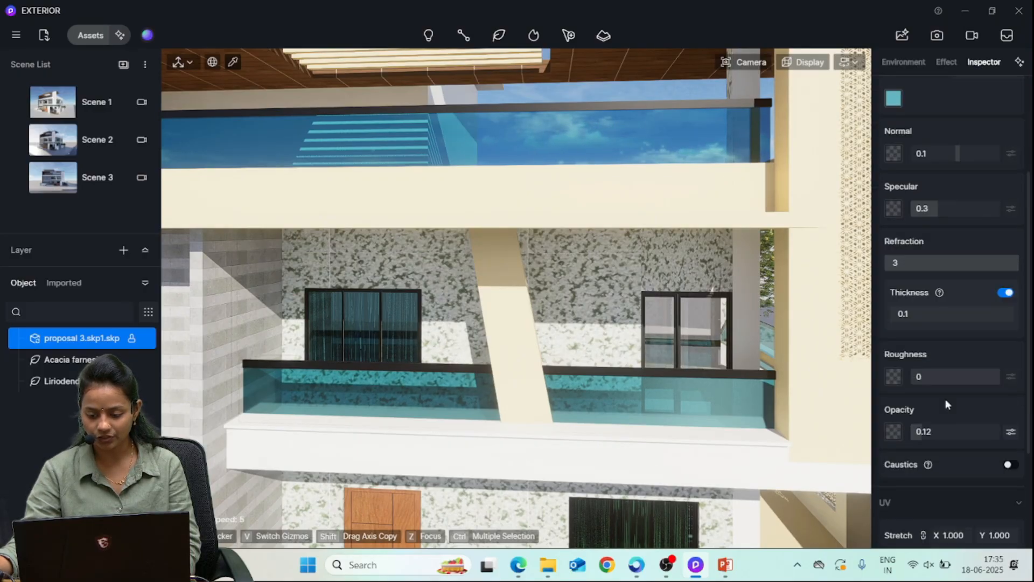
drag(999, 379, 976, 384)
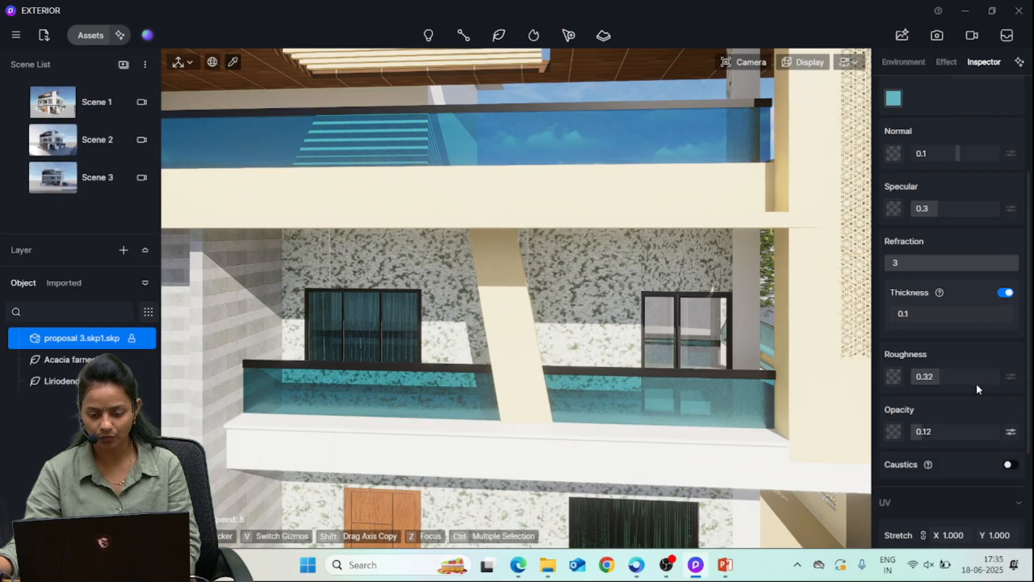
scroll(591, 240, up, 5)
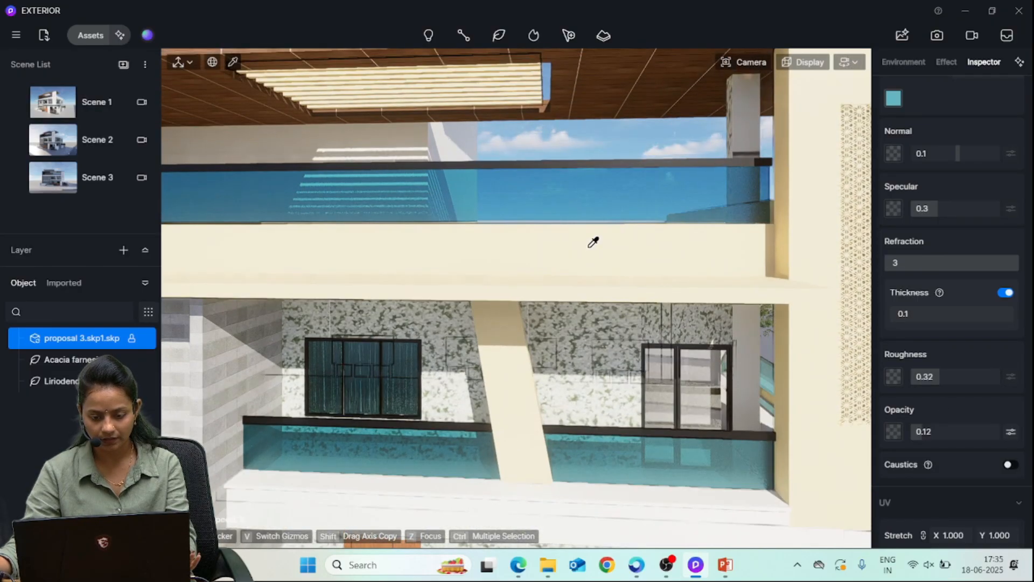
scroll(598, 230, up, 6)
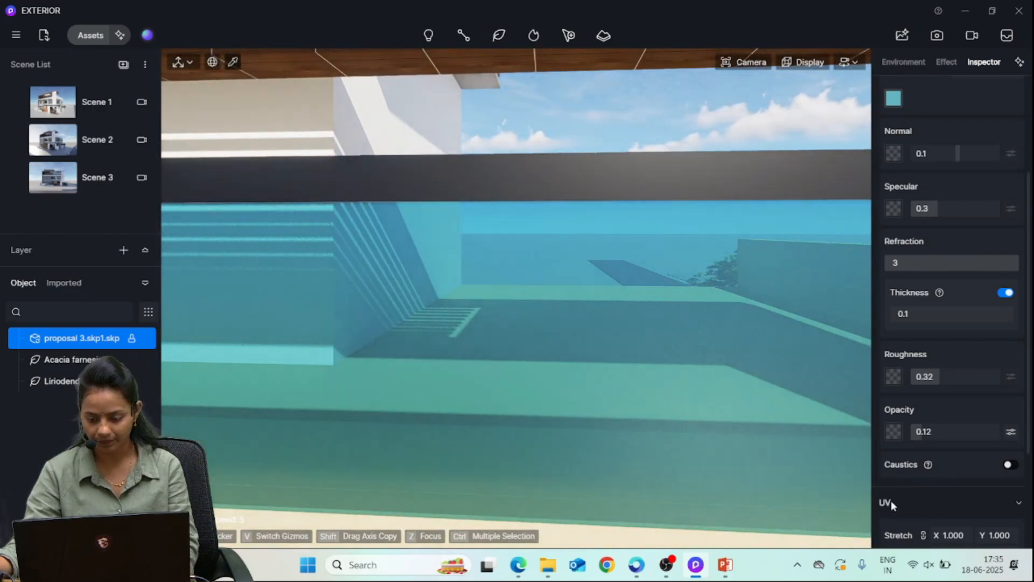
Set the glass material's UV Stretch to 0.940 in X and Y and check both balcony railings
scroll(949, 479, down, 3)
scroll(952, 477, down, 2)
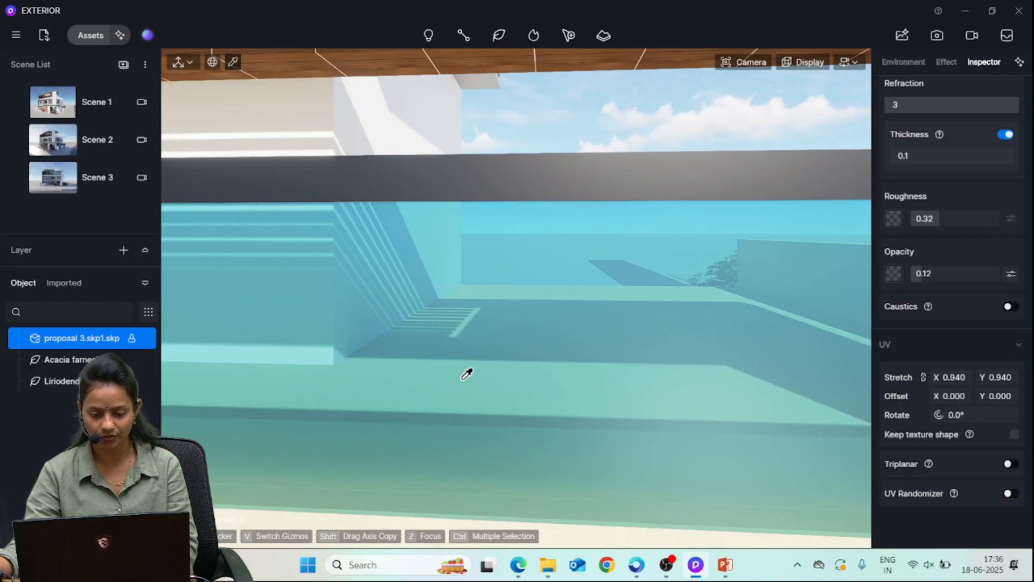
scroll(591, 340, down, 5)
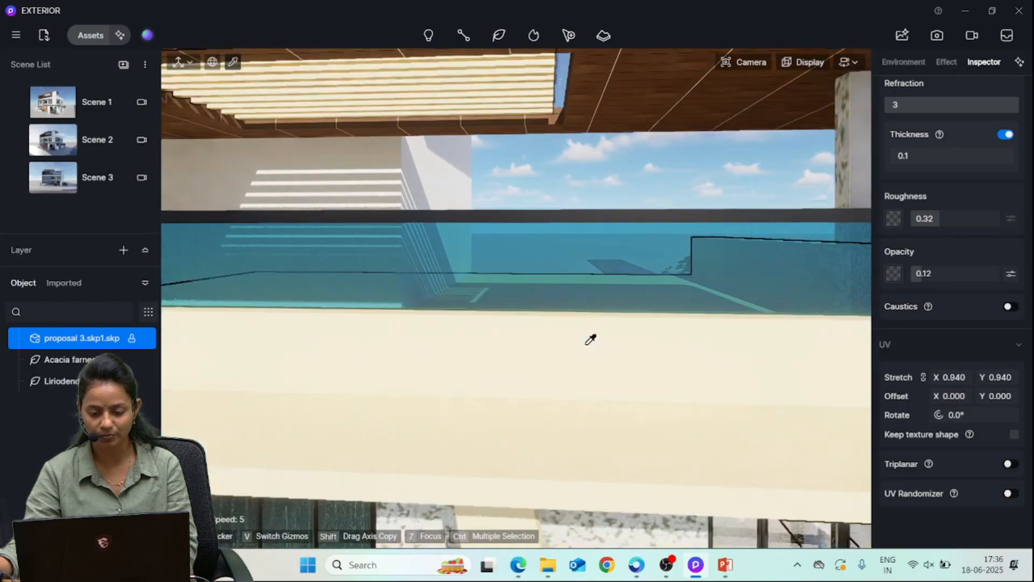
scroll(945, 322, up, 6)
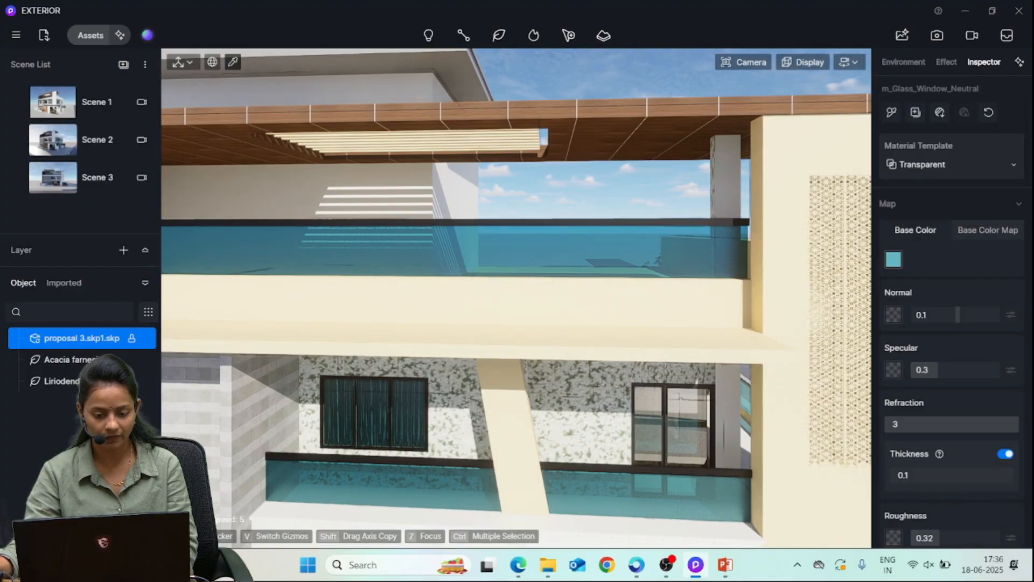
right_drag(424, 272, 517, 259)
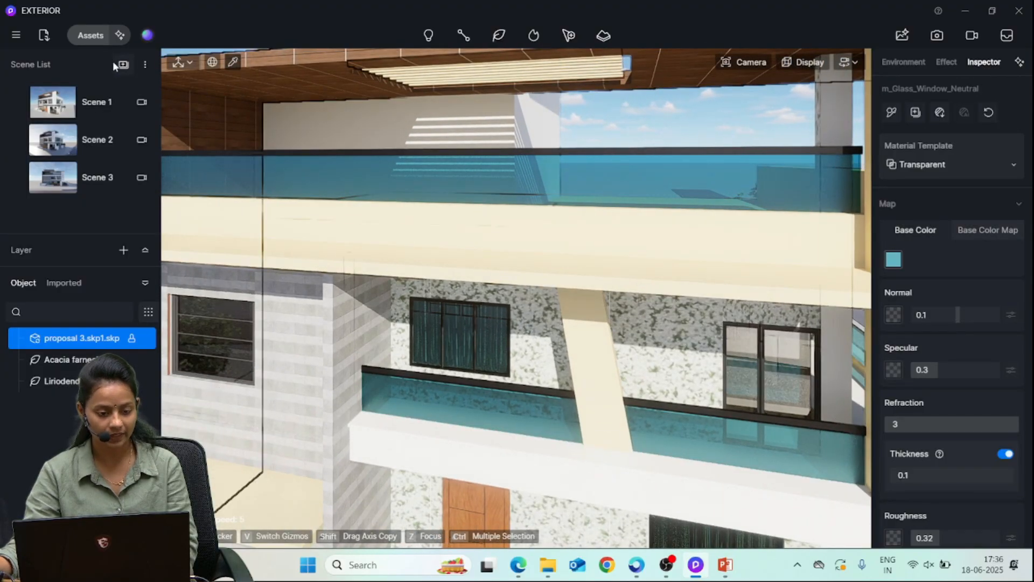
Open the asset library's online materials, move its window clear of the model and search for glass
click(93, 38)
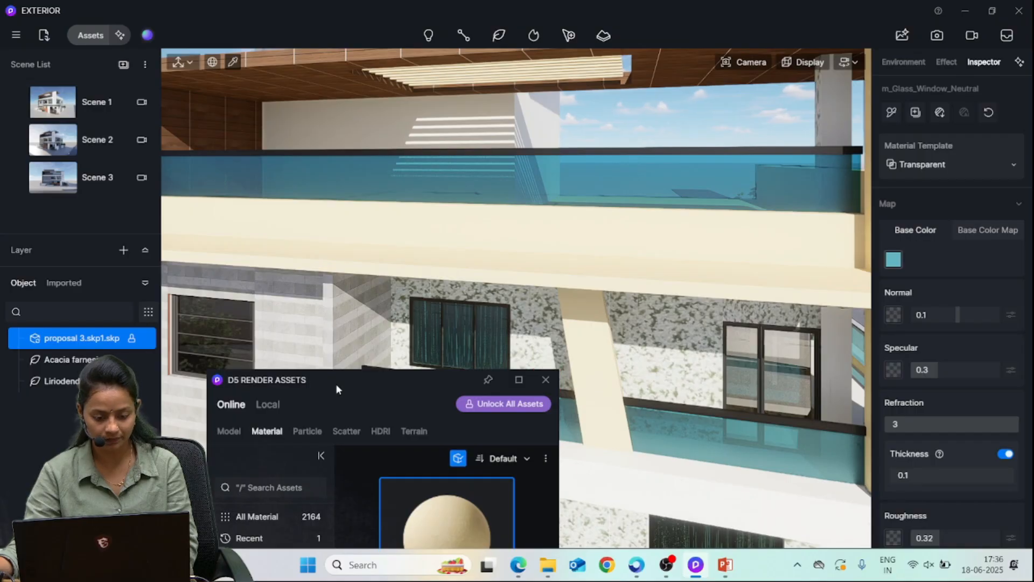
drag(335, 383, 185, 77)
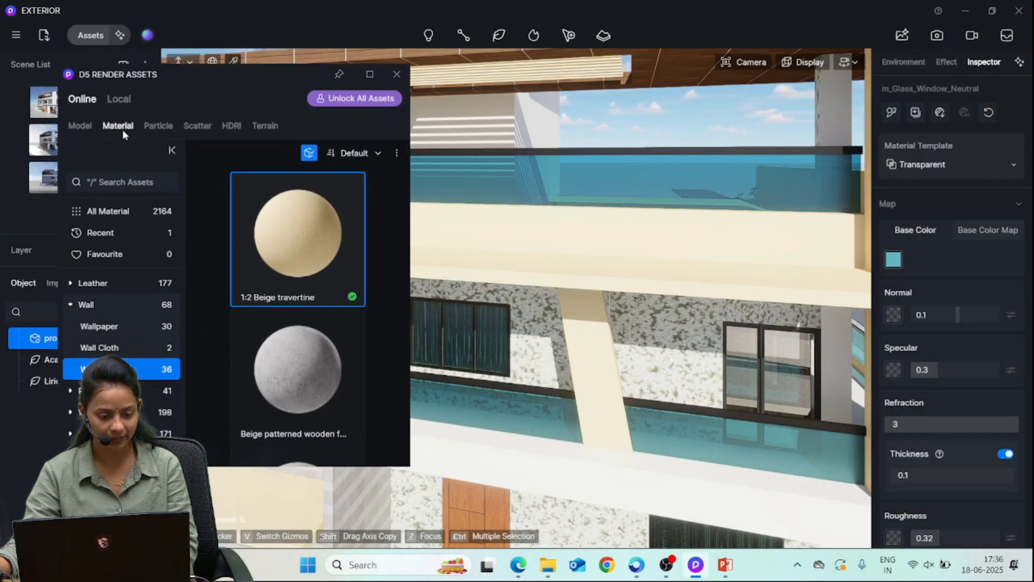
click(70, 305)
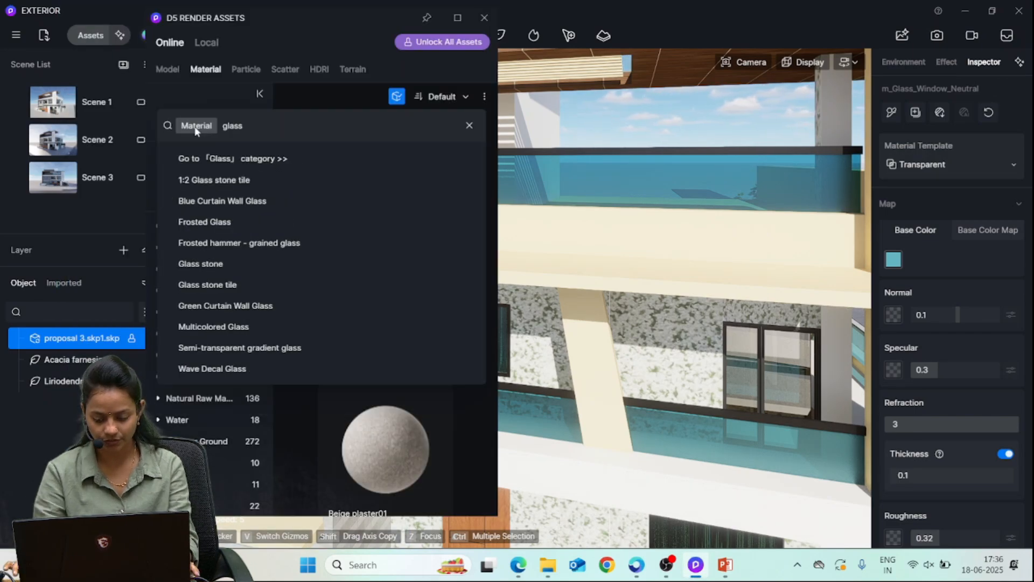
key(Return)
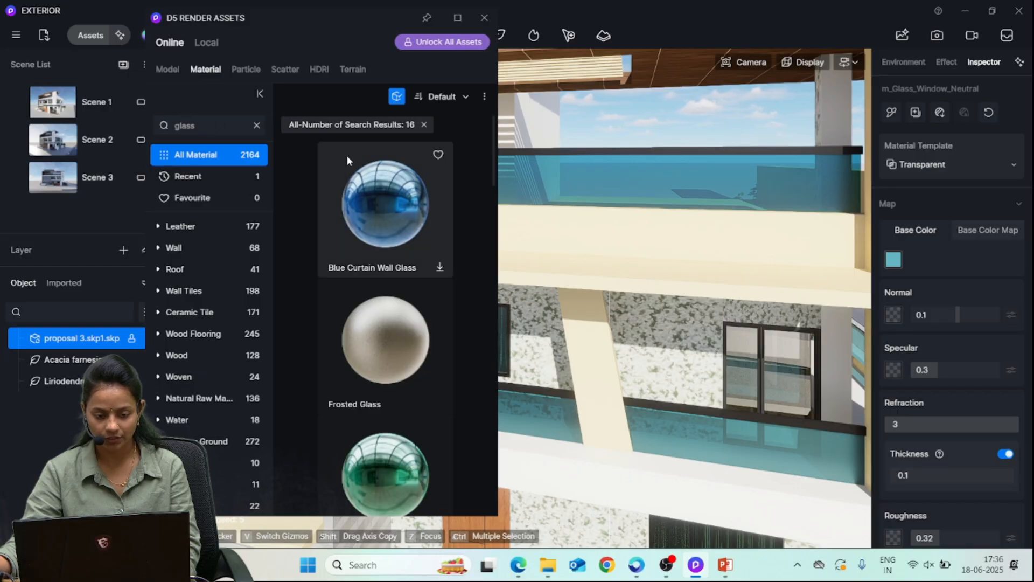
Browse the glass search results from start to end and compare the materials for the balcony railings
scroll(383, 270, down, 12)
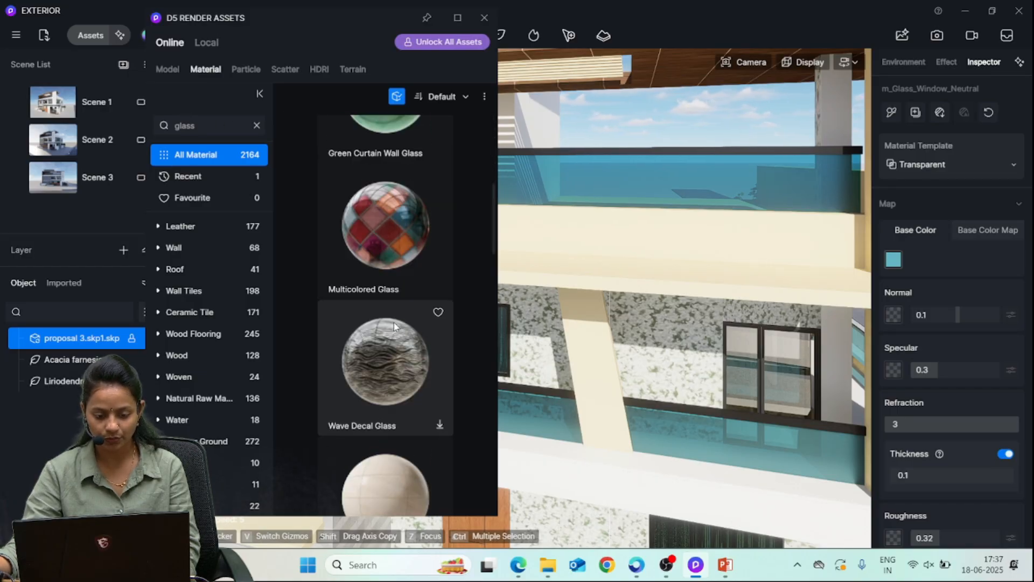
scroll(395, 326, down, 10)
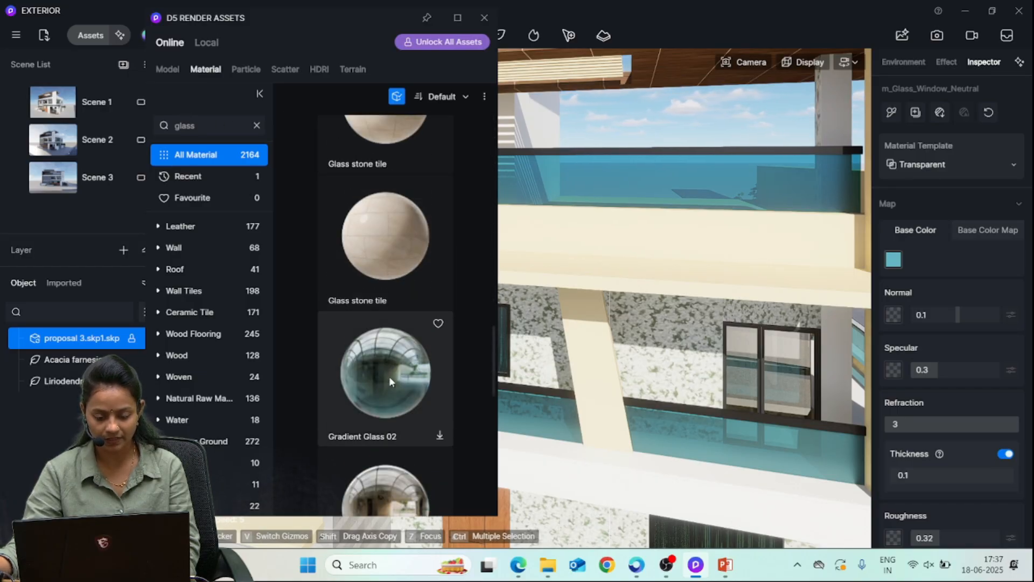
scroll(390, 381, down, 4)
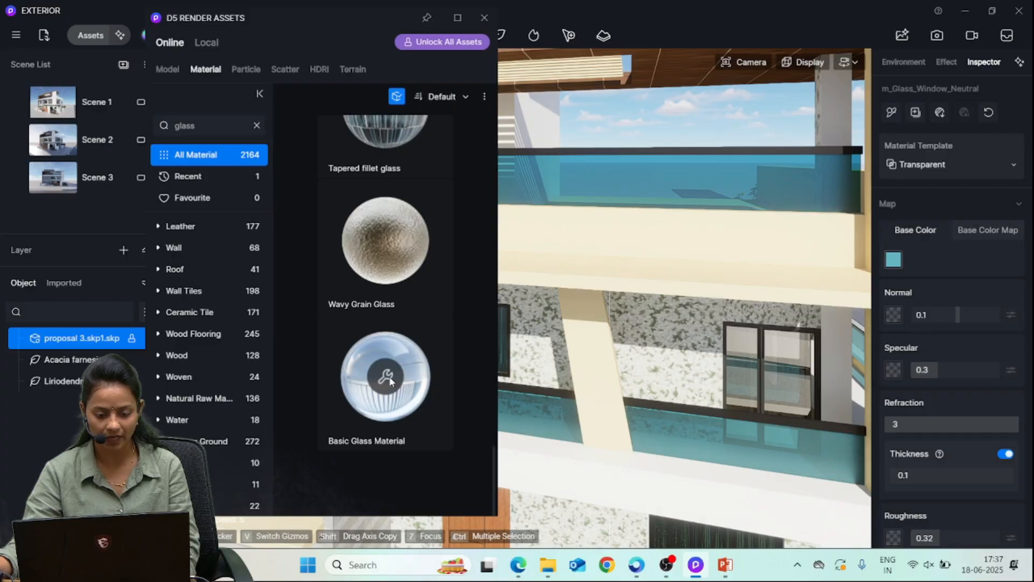
scroll(390, 381, up, 4)
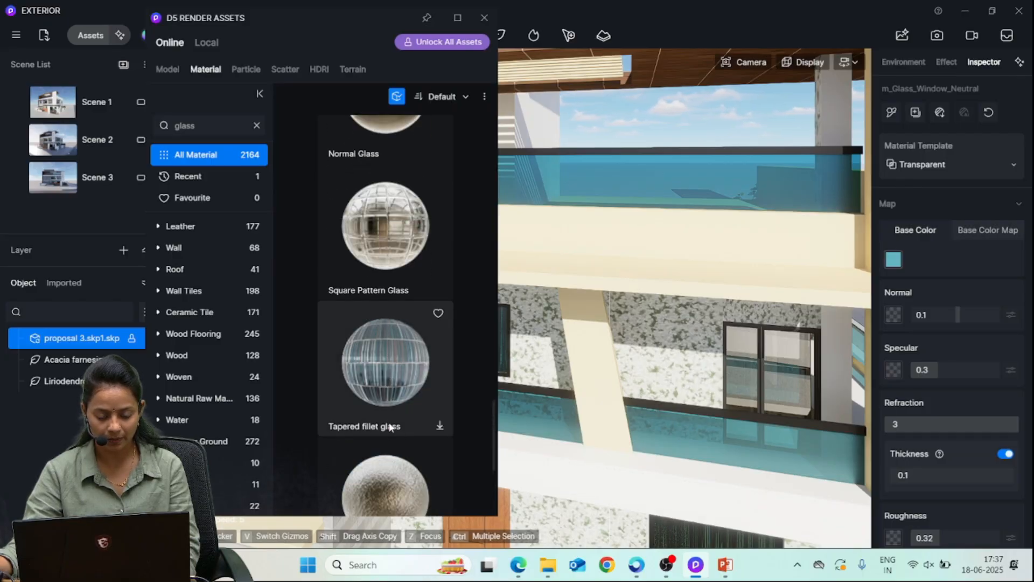
scroll(389, 426, up, 10)
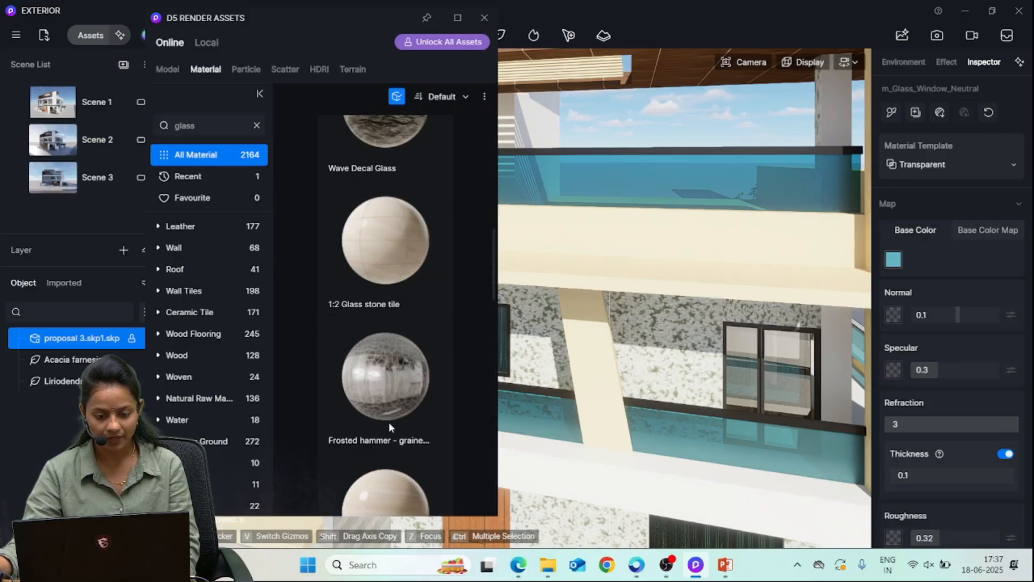
scroll(389, 422, up, 8)
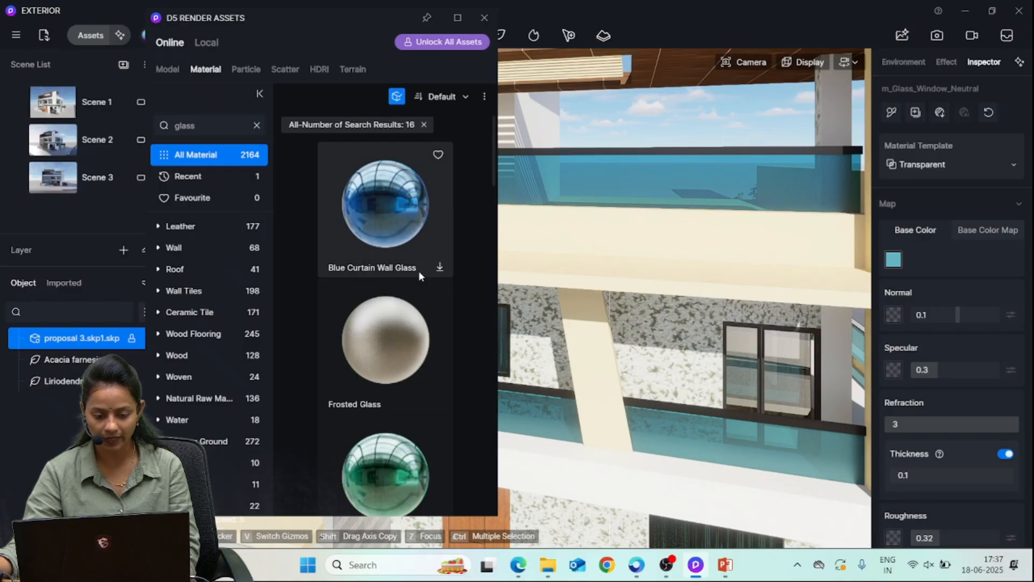
scroll(411, 346, down, 10)
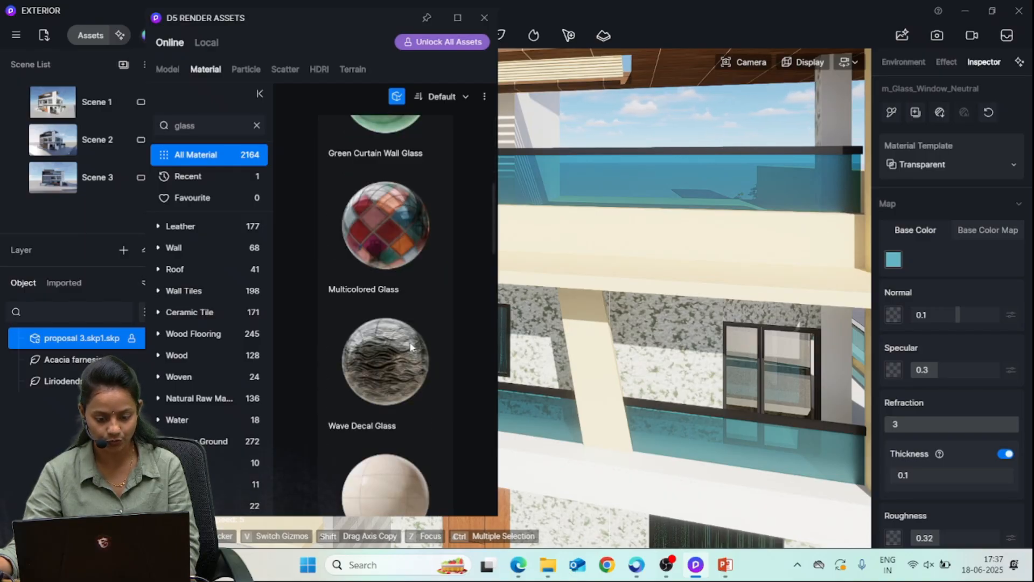
scroll(411, 346, down, 10)
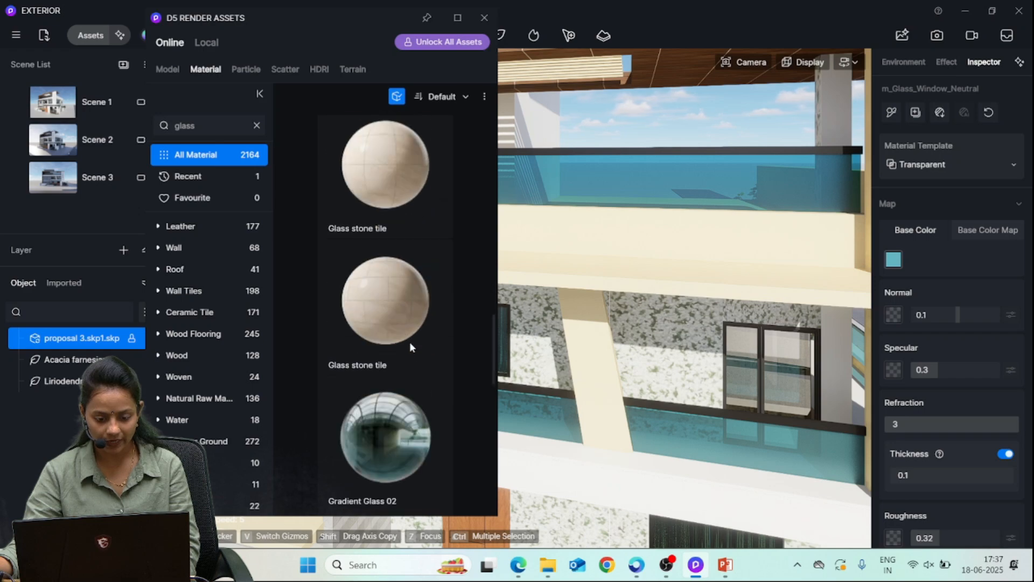
scroll(410, 347, down, 8)
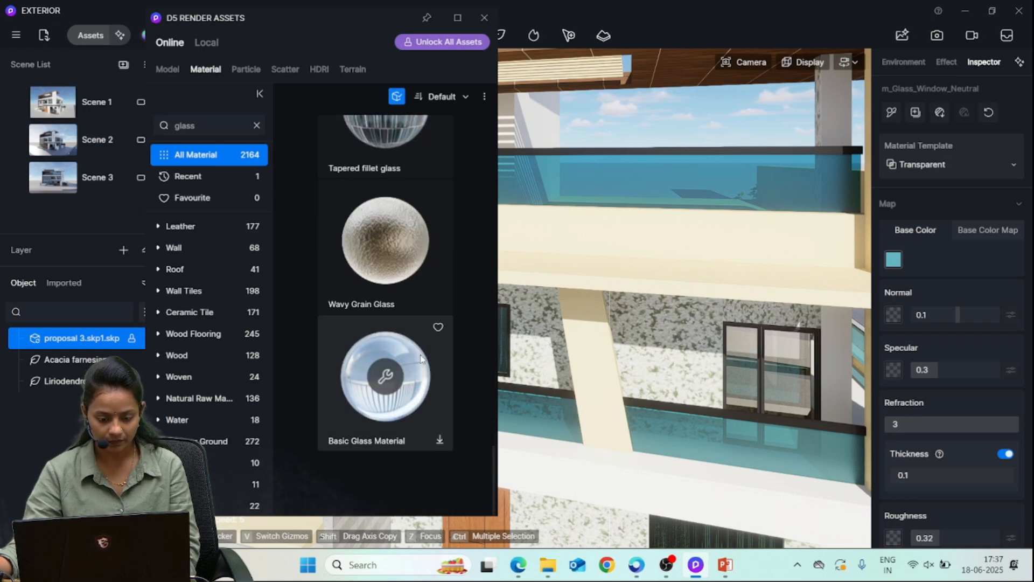
Download the Tapered fillet glass, apply it to the balcony railing glass and inspect its pattern up close
scroll(420, 356, up, 2)
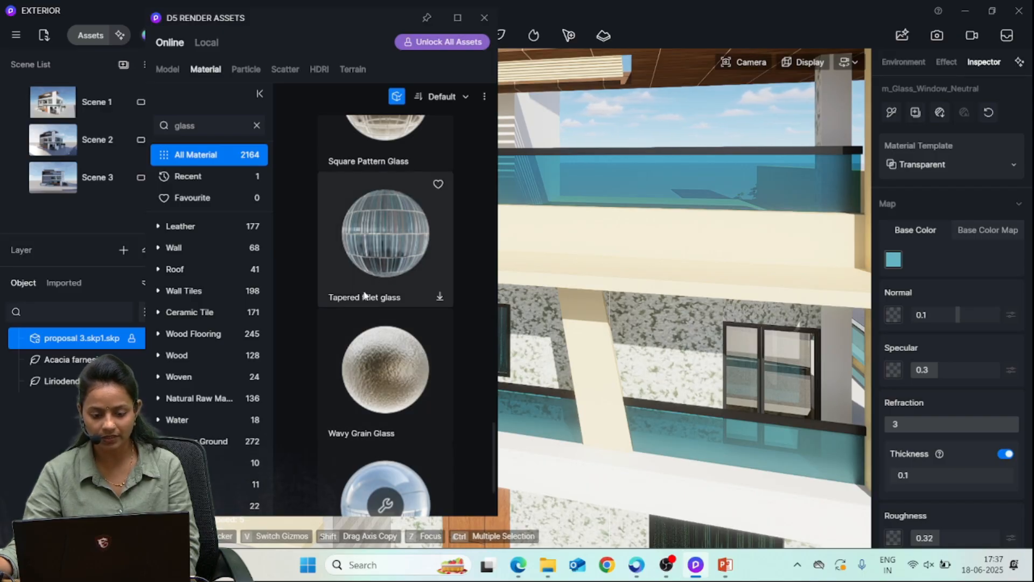
click(440, 296)
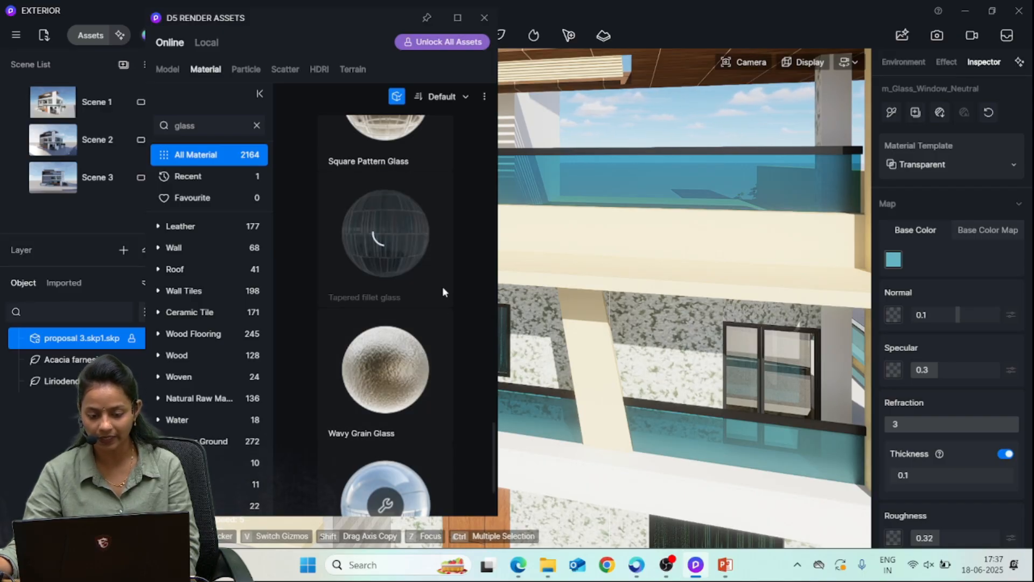
click(439, 219)
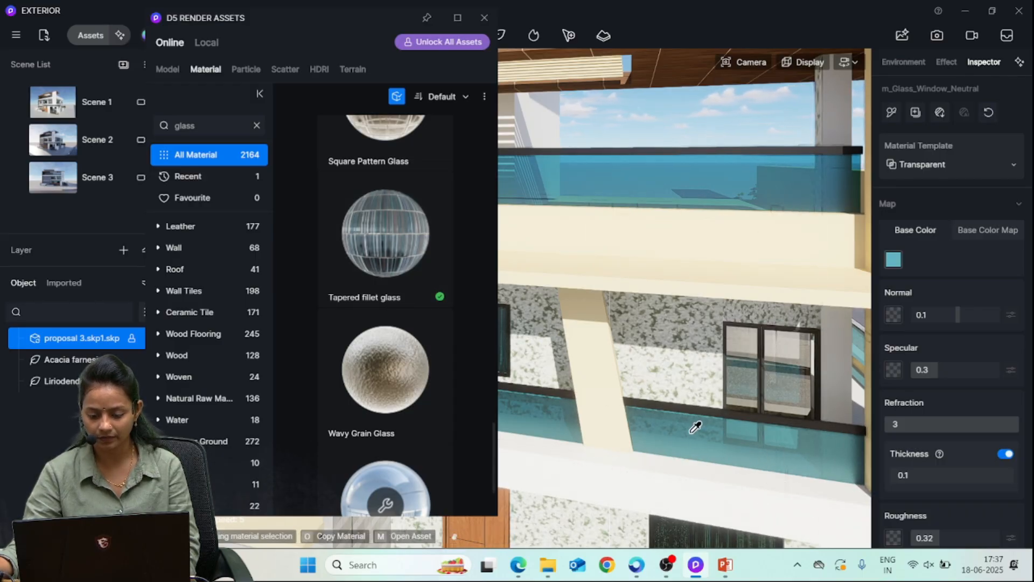
click(666, 172)
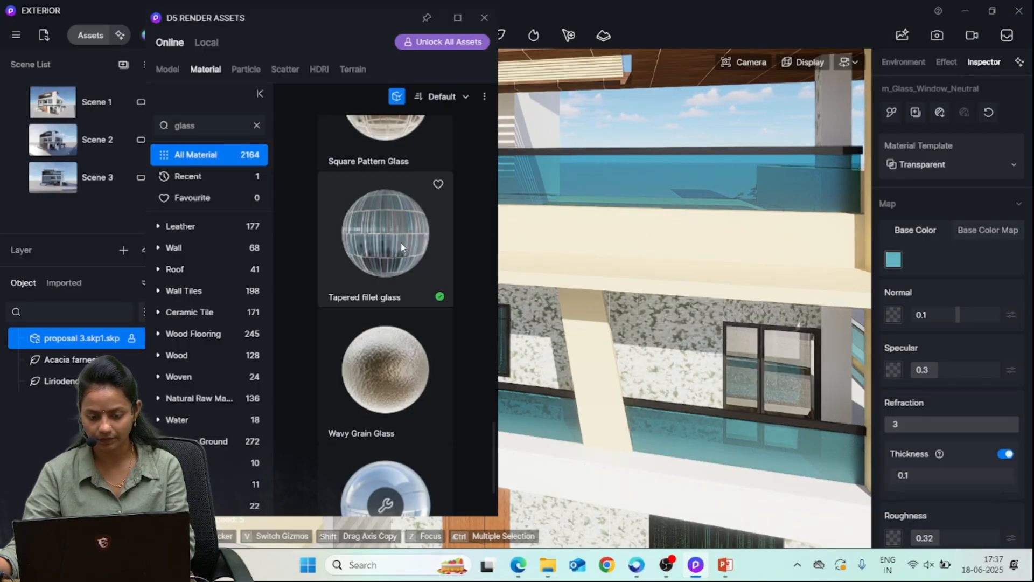
click(653, 170)
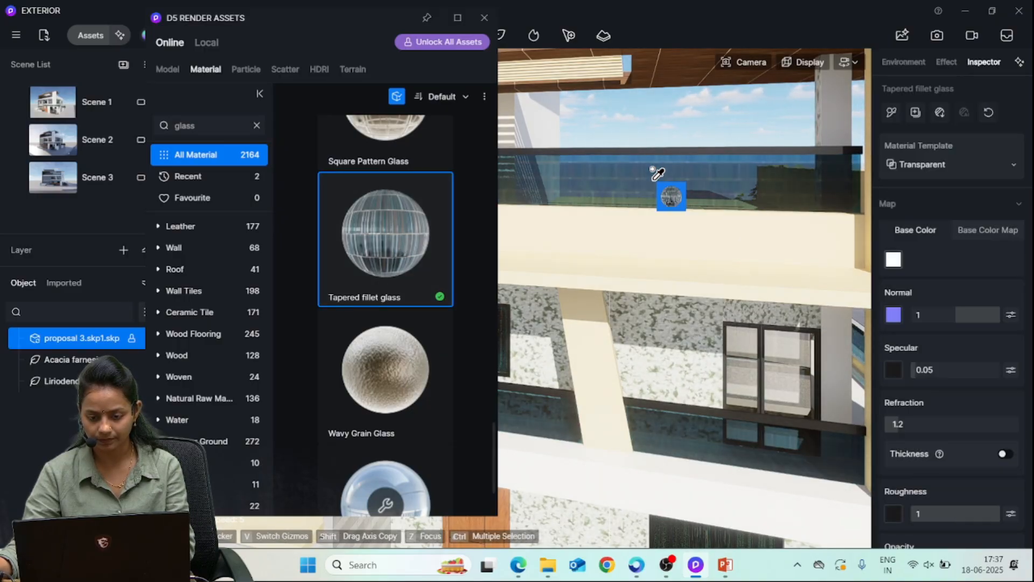
click(484, 17)
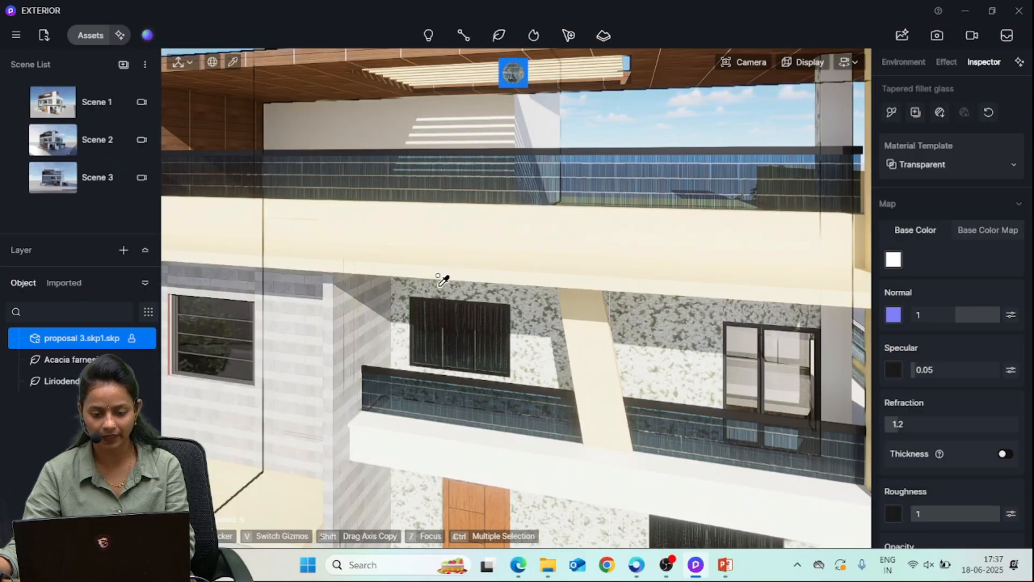
right_drag(433, 343, 431, 342)
scroll(547, 251, up, 5)
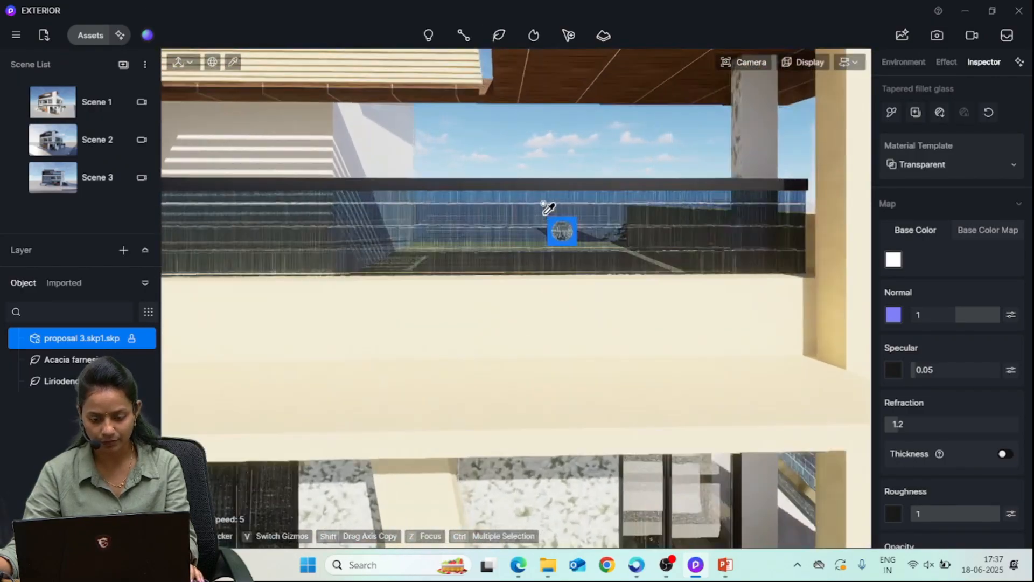
scroll(551, 255, up, 3)
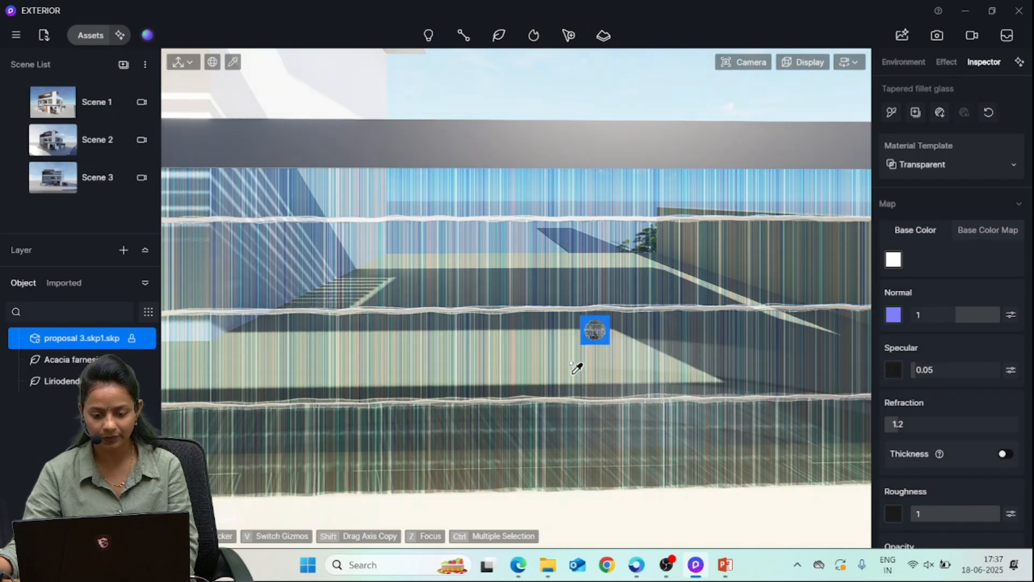
Download the Wavy Grain Glass from the asset library and apply it to the balcony railing glass
click(234, 63)
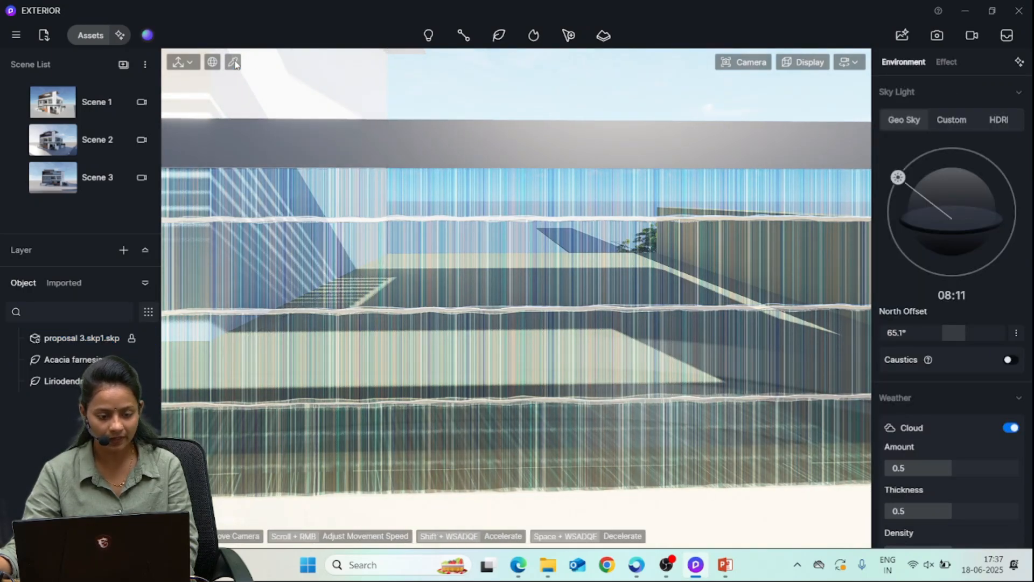
click(86, 36)
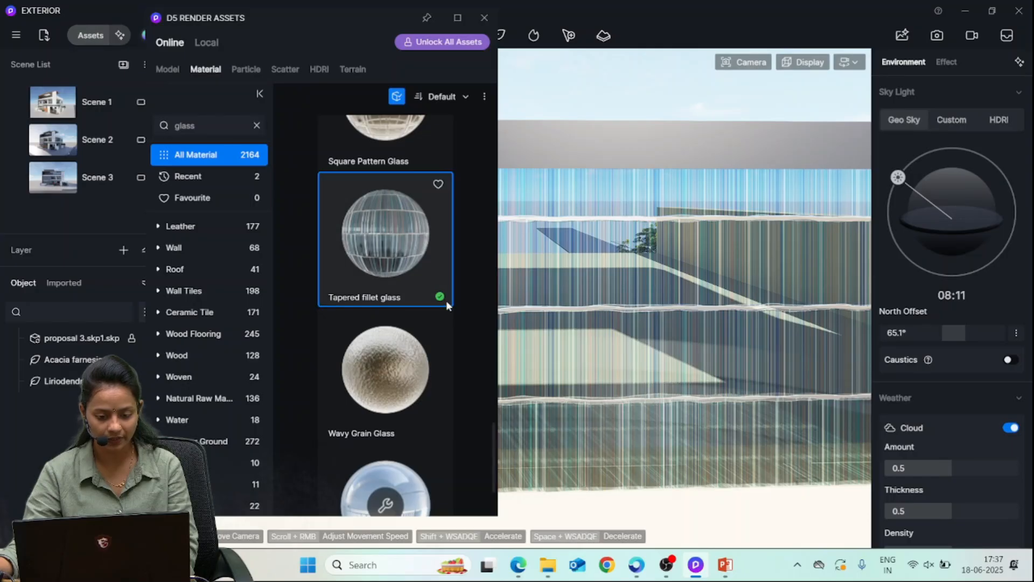
scroll(421, 294, up, 3)
scroll(420, 324, down, 2)
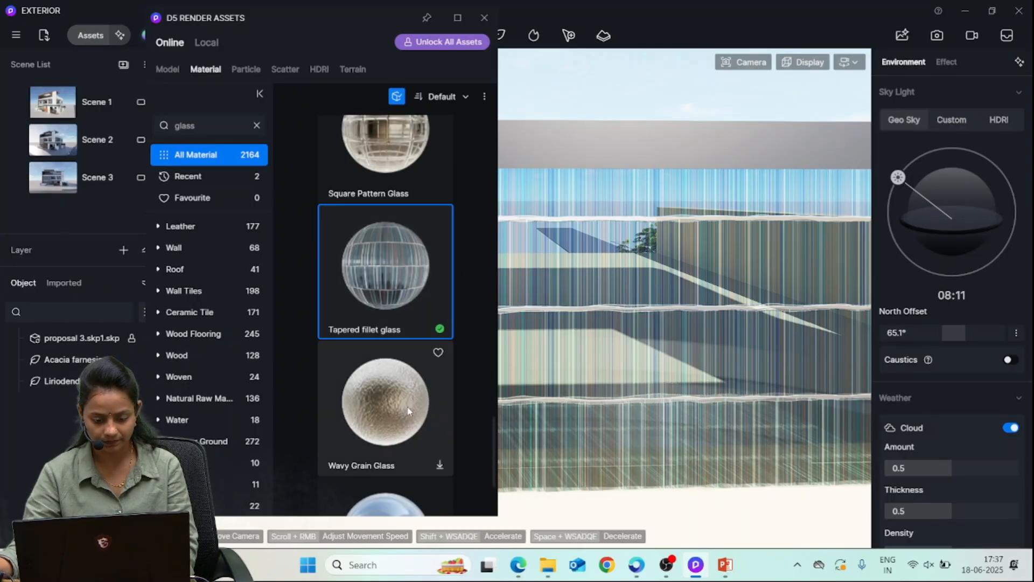
click(438, 462)
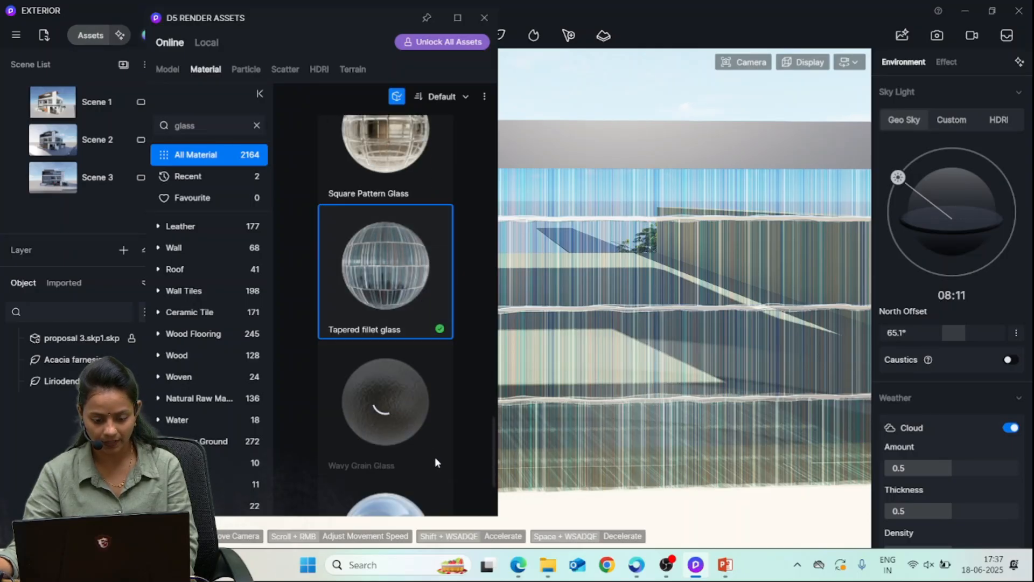
click(414, 431)
click(649, 296)
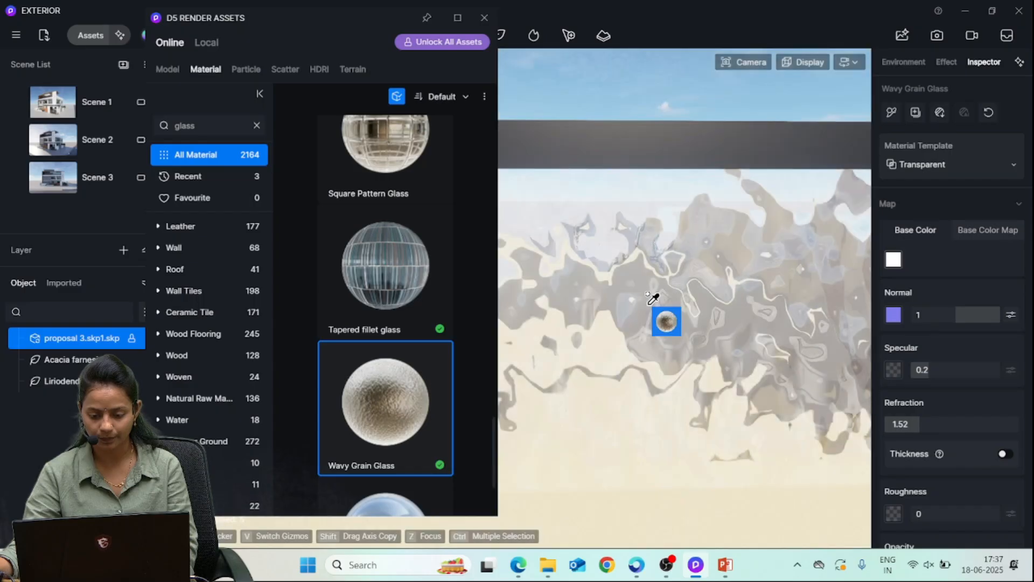
click(484, 18)
Set the railing glass's Normal to 0.25, Specular to 0.34 and Refraction to 1.51
scroll(534, 307, down, 3)
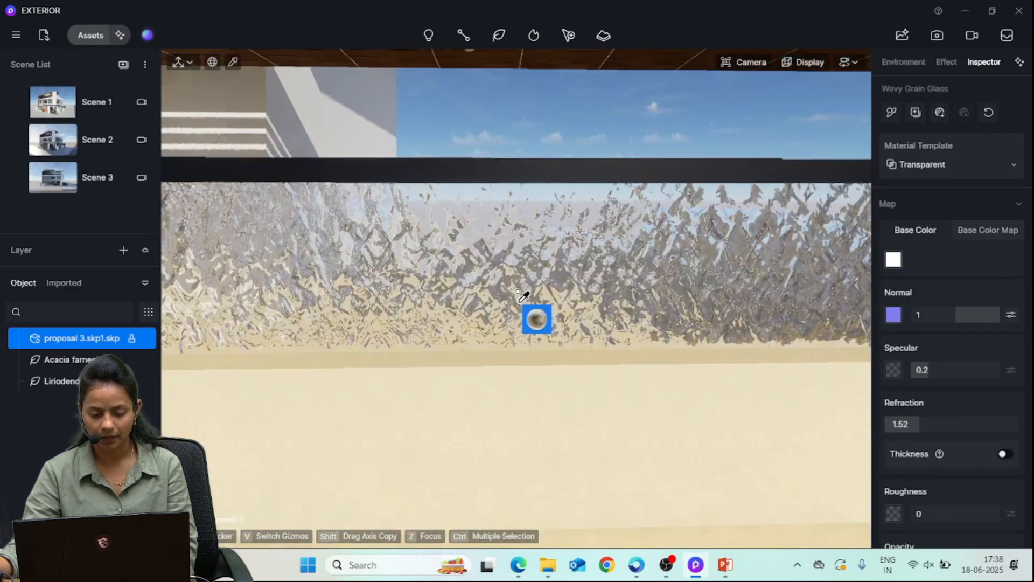
right_drag(697, 319, 556, 349)
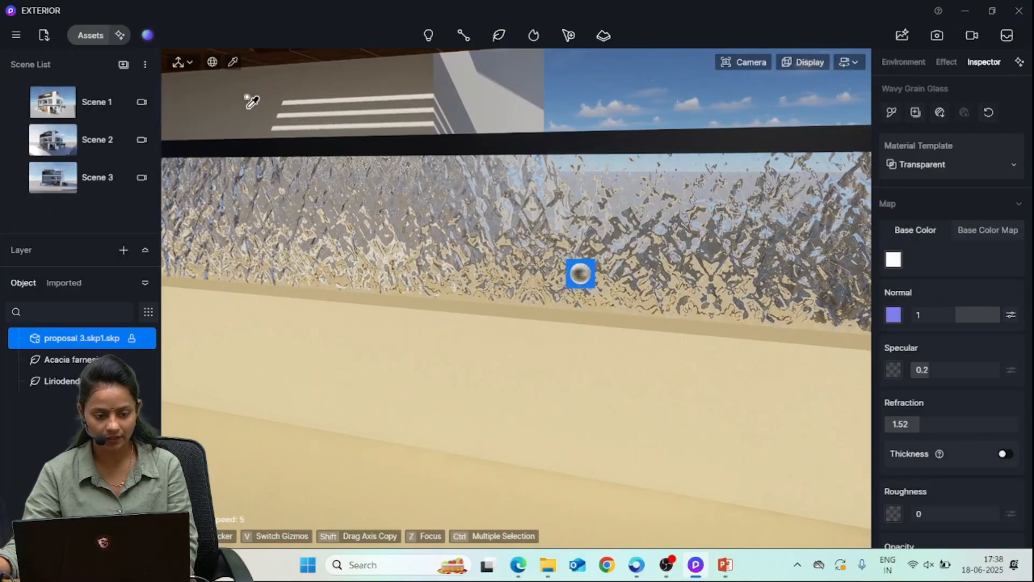
scroll(660, 253, up, 5)
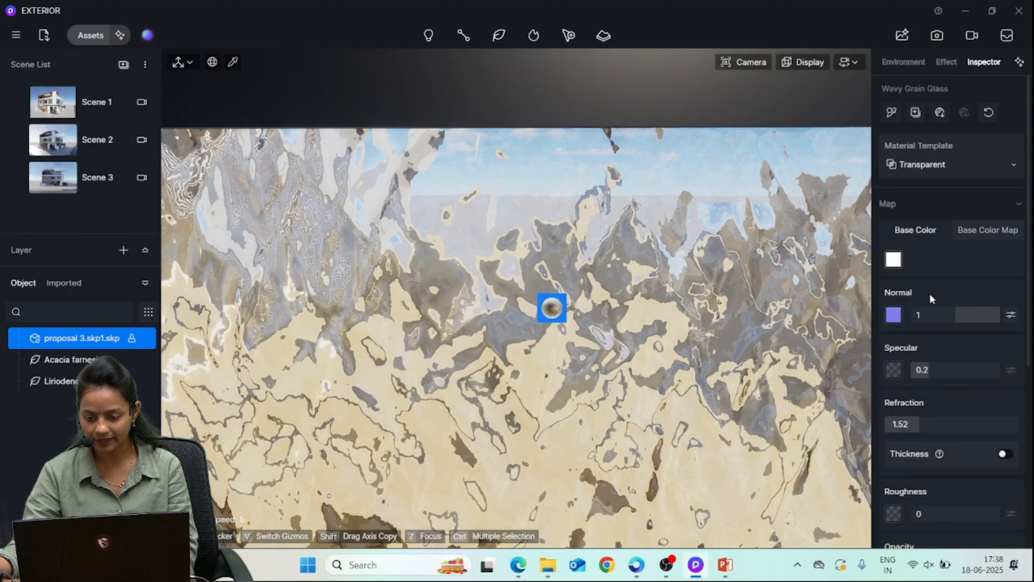
drag(946, 317, 916, 317)
mouse_move(925, 370)
mouse_down()
mouse_move(990, 372)
mouse_move(940, 375)
mouse_up()
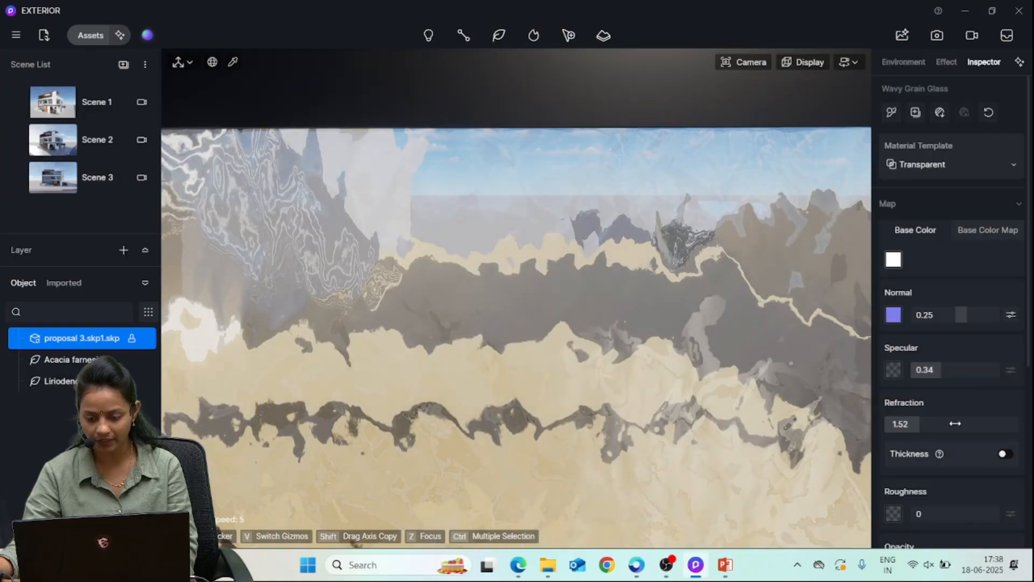
drag(970, 426, 1000, 426)
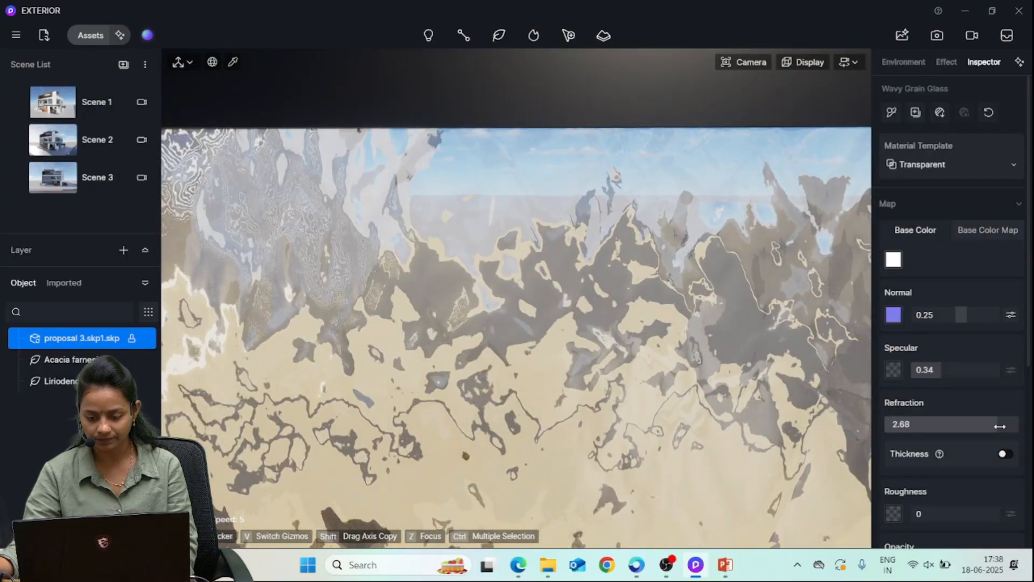
drag(937, 432, 928, 438)
Try the Thickness option on the railing glass, switch it back off and set Opacity to 0.44
click(1003, 455)
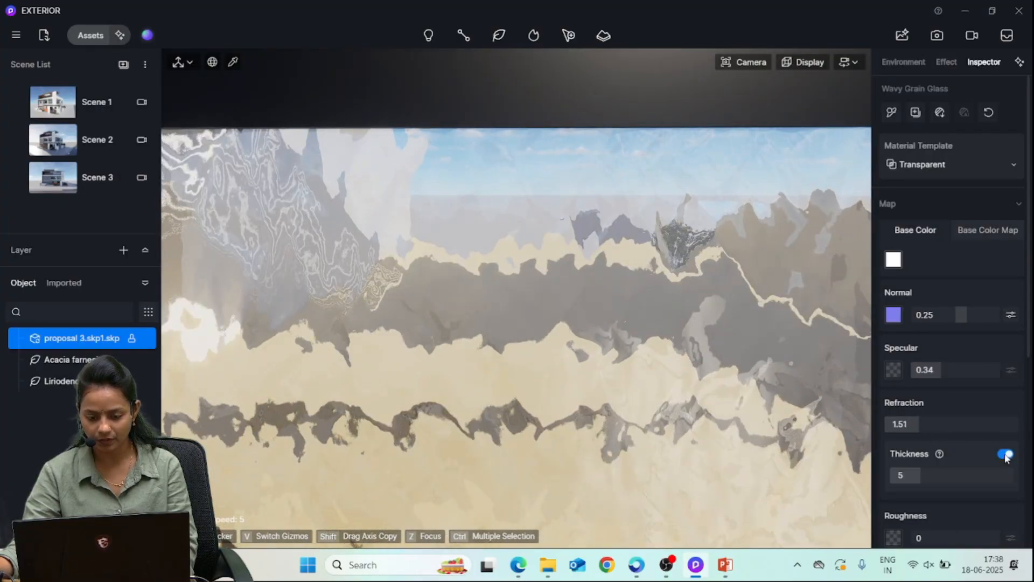
click(1006, 456)
scroll(961, 494, down, 3)
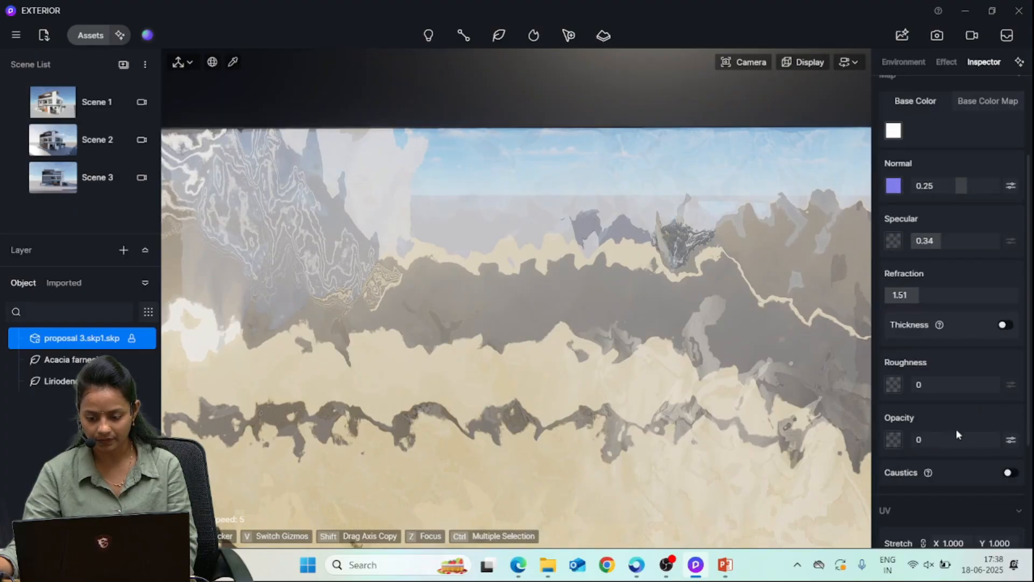
drag(959, 439, 998, 445)
Examine the wavy glass on both balcony railings from a full front view of the house
scroll(534, 295, down, 4)
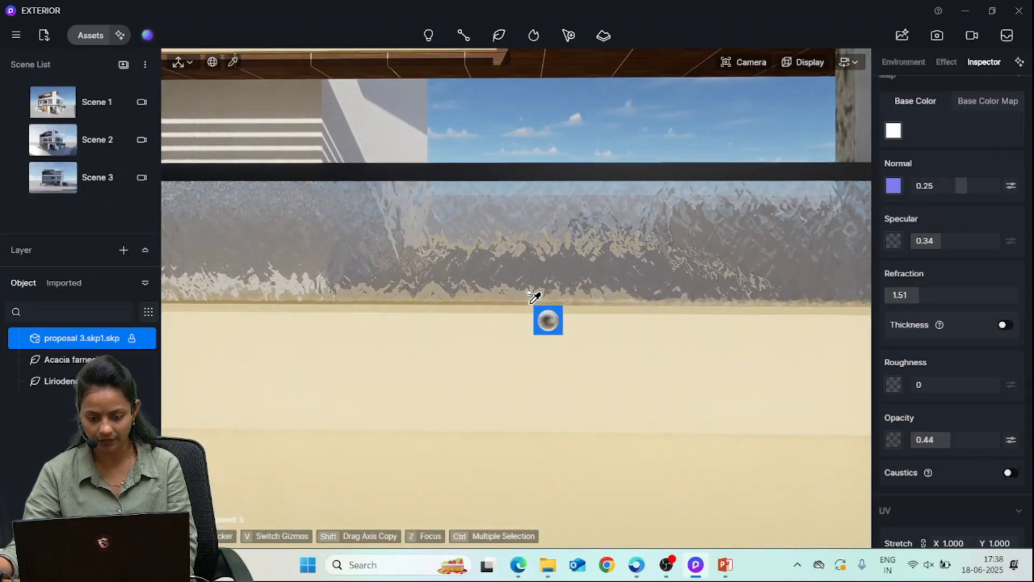
scroll(538, 293, down, 3)
scroll(646, 288, down, 6)
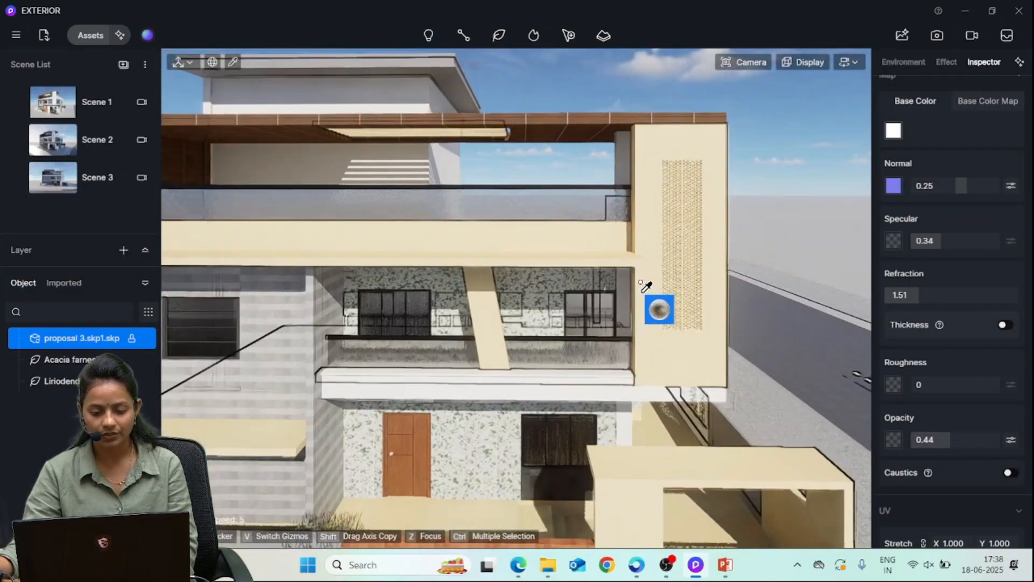
scroll(646, 287, down, 2)
scroll(645, 290, down, 3)
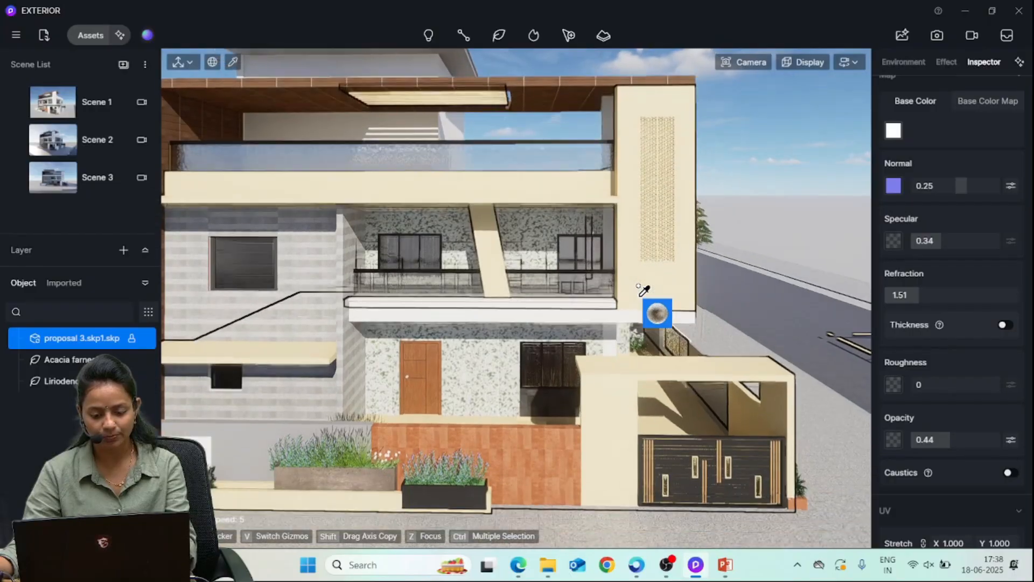
scroll(641, 323, down, 3)
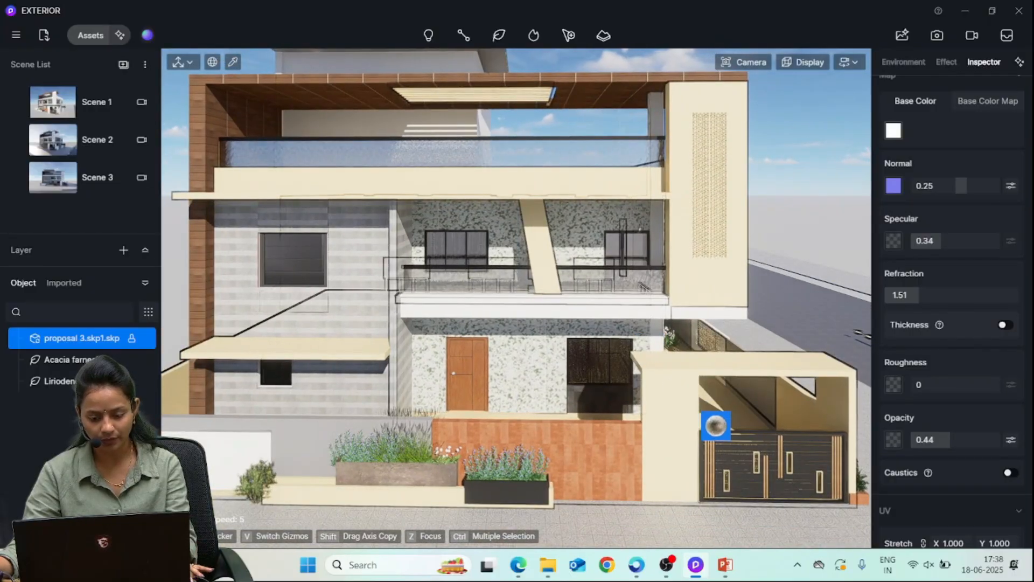
scroll(702, 402, up, 3)
right_drag(688, 386, 693, 382)
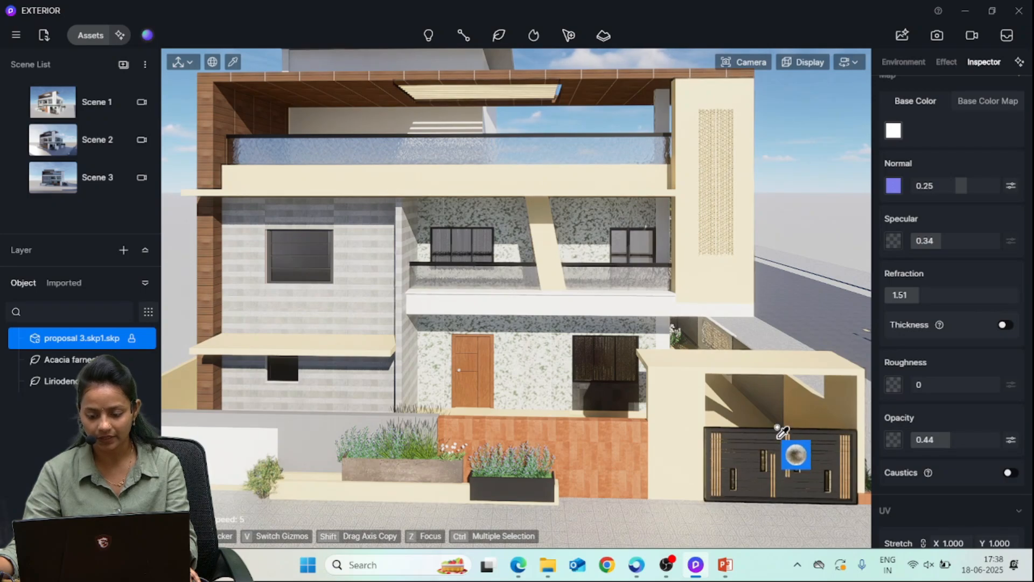
Search the material library for metal and download the Black Iron material
click(98, 36)
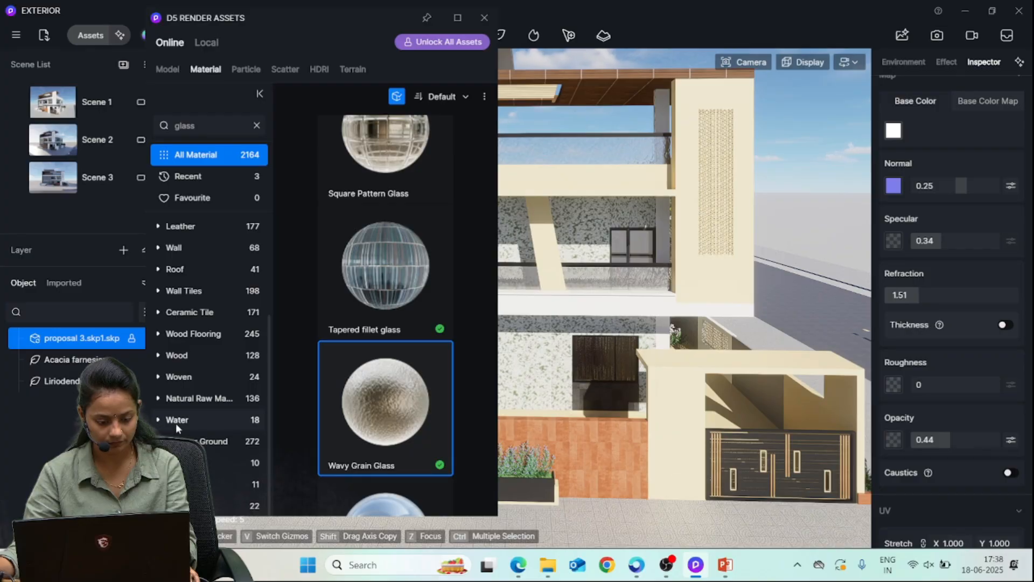
click(164, 355)
scroll(192, 401, down, 1)
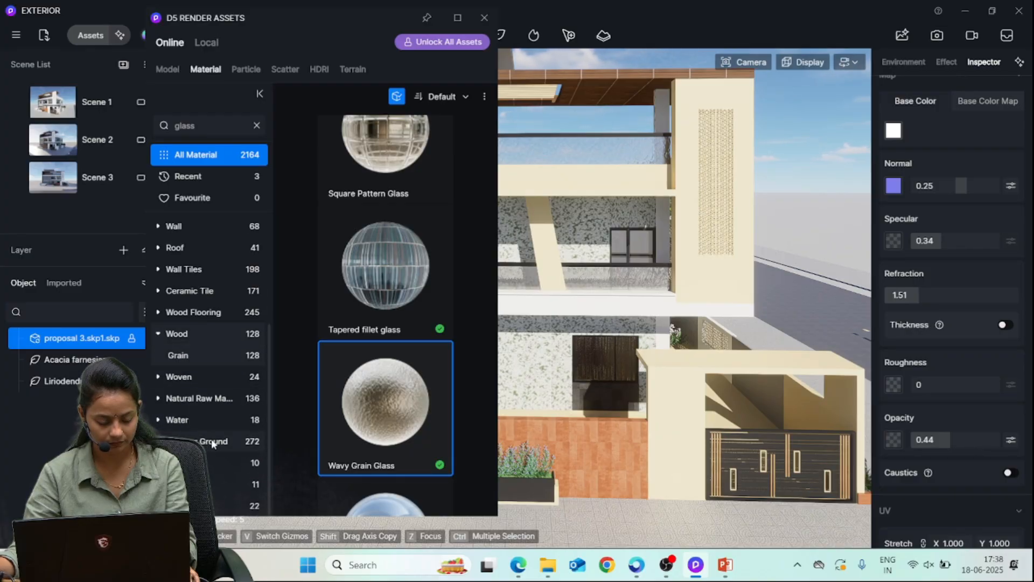
click(256, 125)
click(229, 127)
text(m)
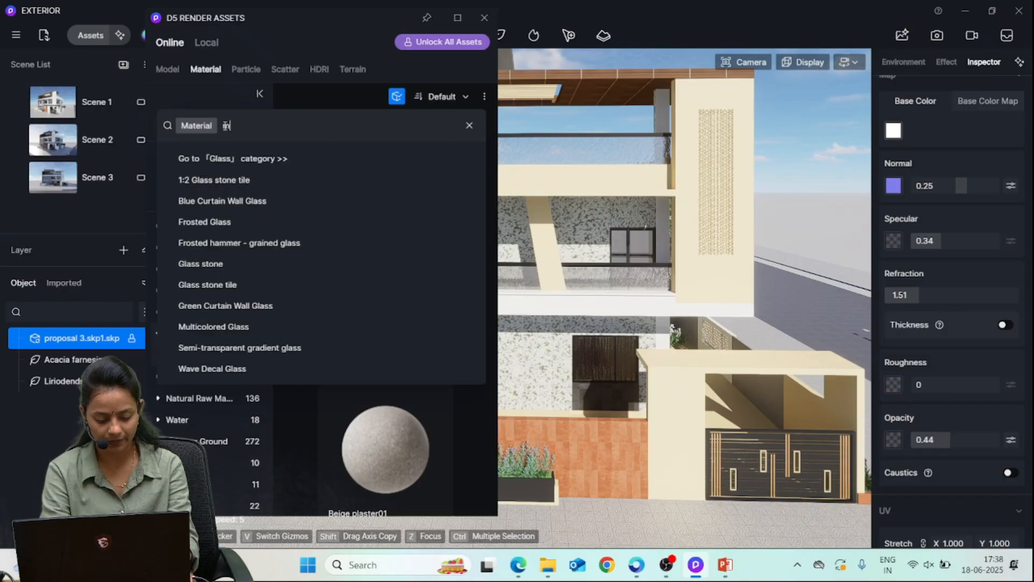
text(etal)
key(Return)
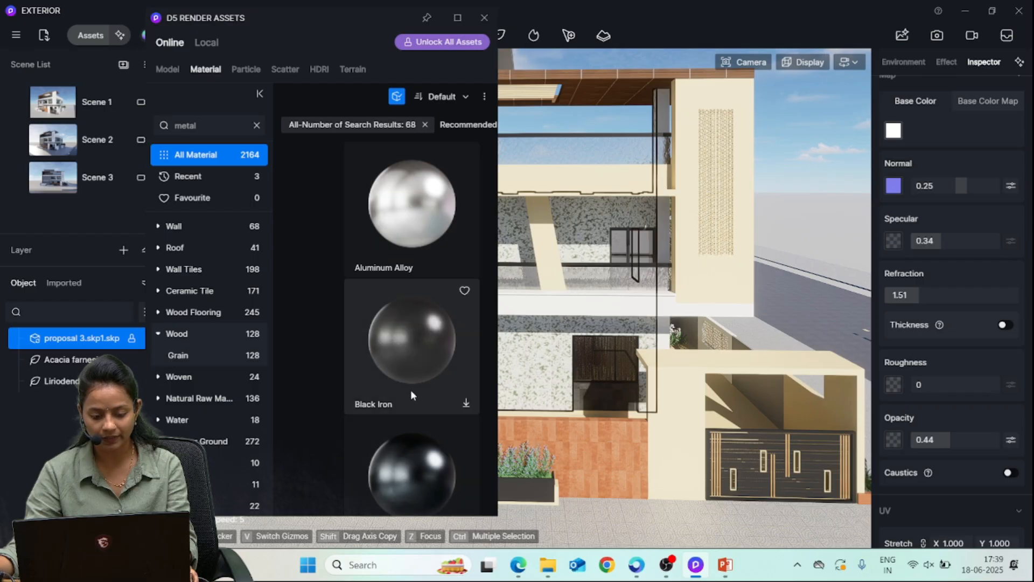
drag(456, 406, 440, 371)
click(466, 403)
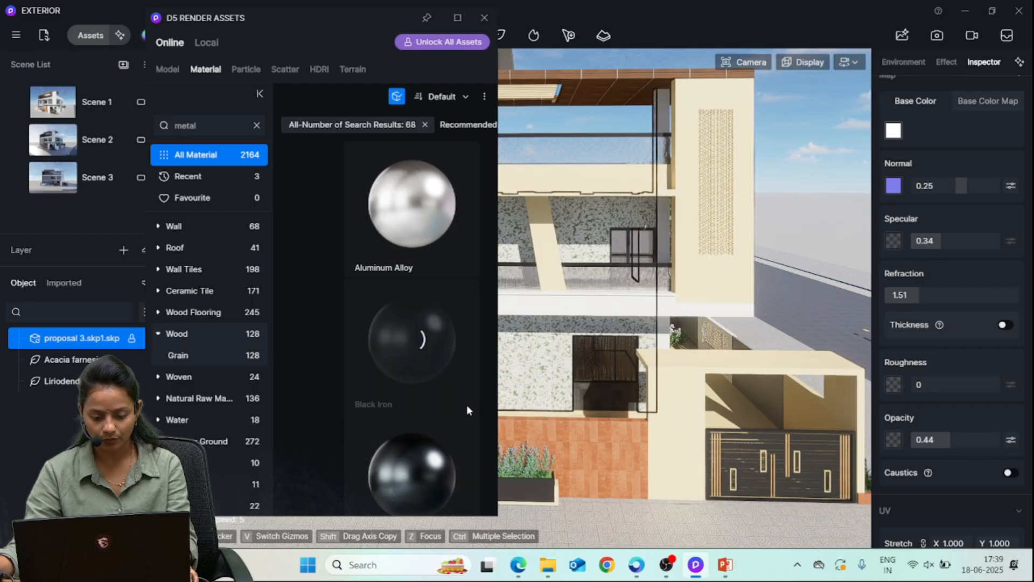
Try to put the downloaded metal on the entrance gate straight from the current material brush
drag(467, 405, 682, 360)
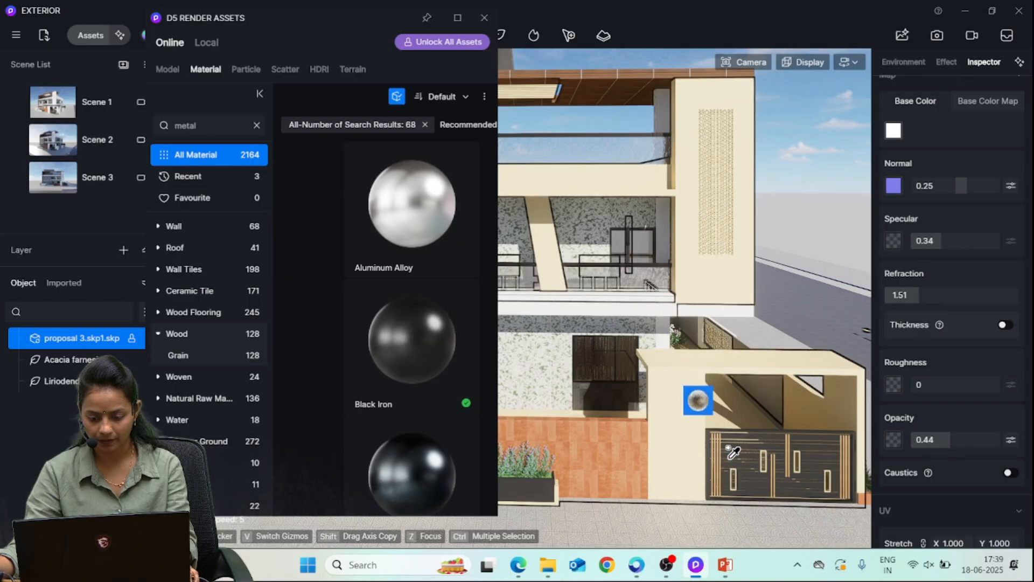
drag(734, 452, 634, 384)
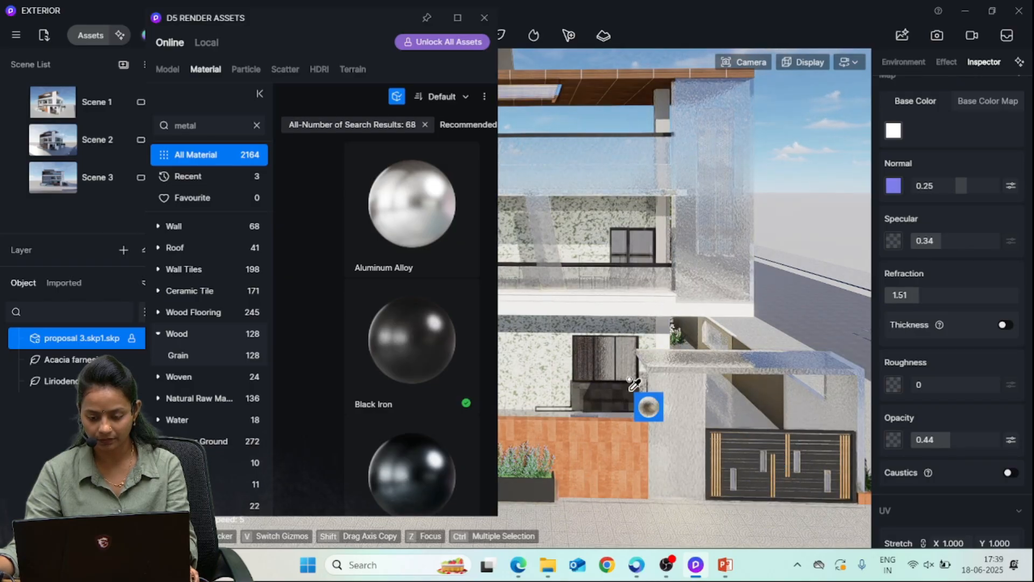
drag(763, 428, 742, 404)
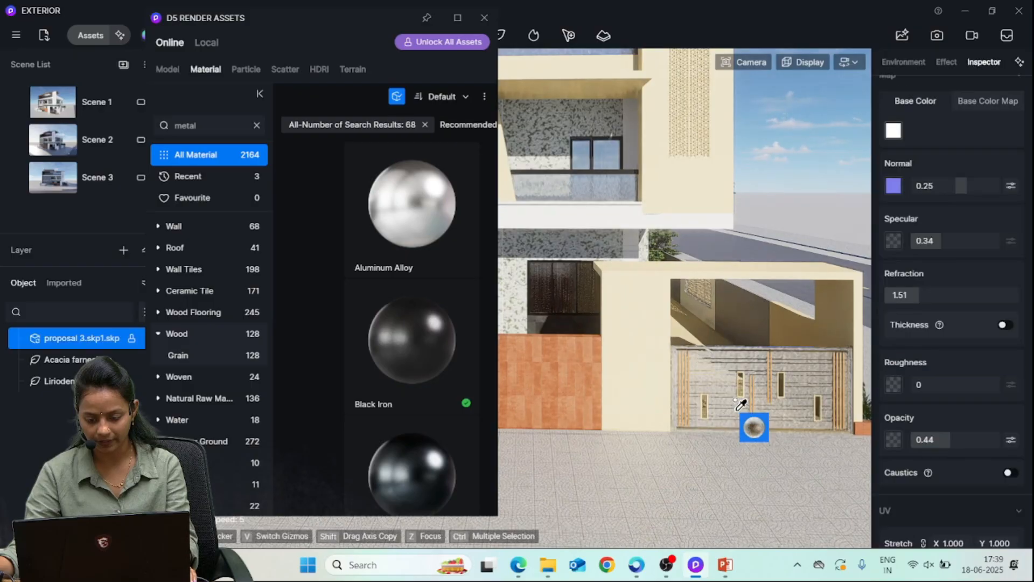
click(484, 18)
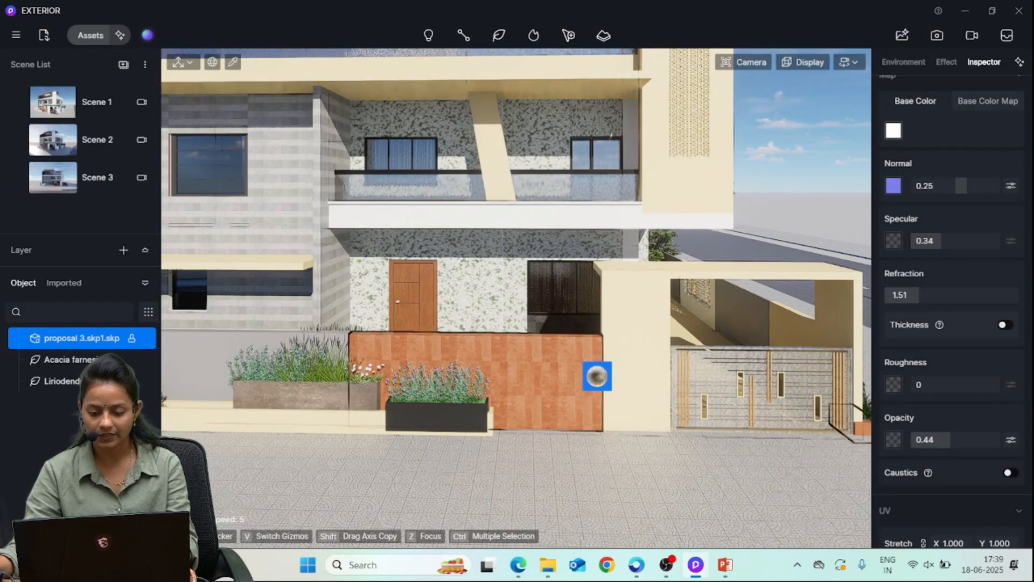
right_drag(584, 353, 716, 422)
scroll(711, 417, up, 3)
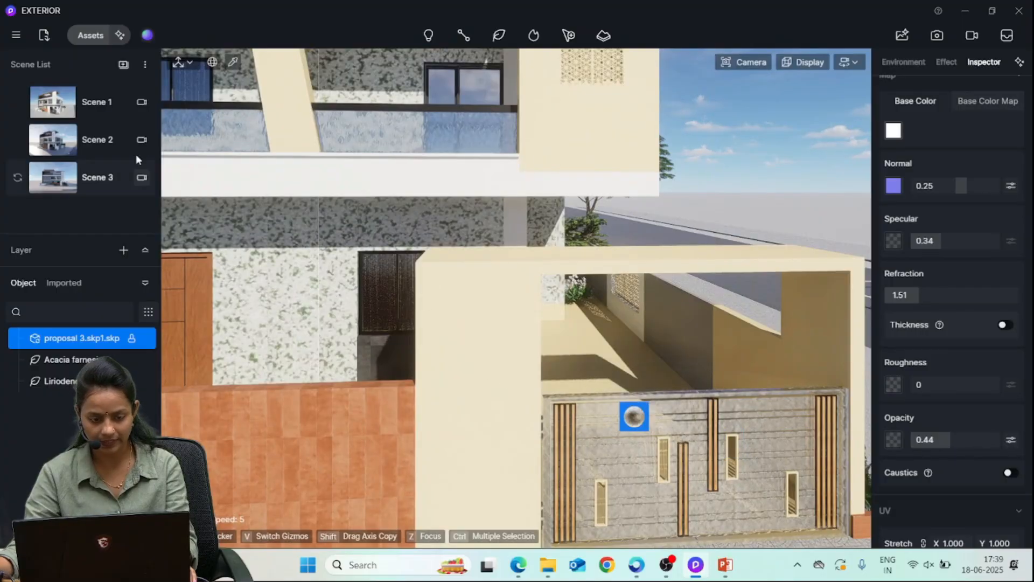
Apply the Black Iron material from the asset library to the entrance gate panels
click(91, 35)
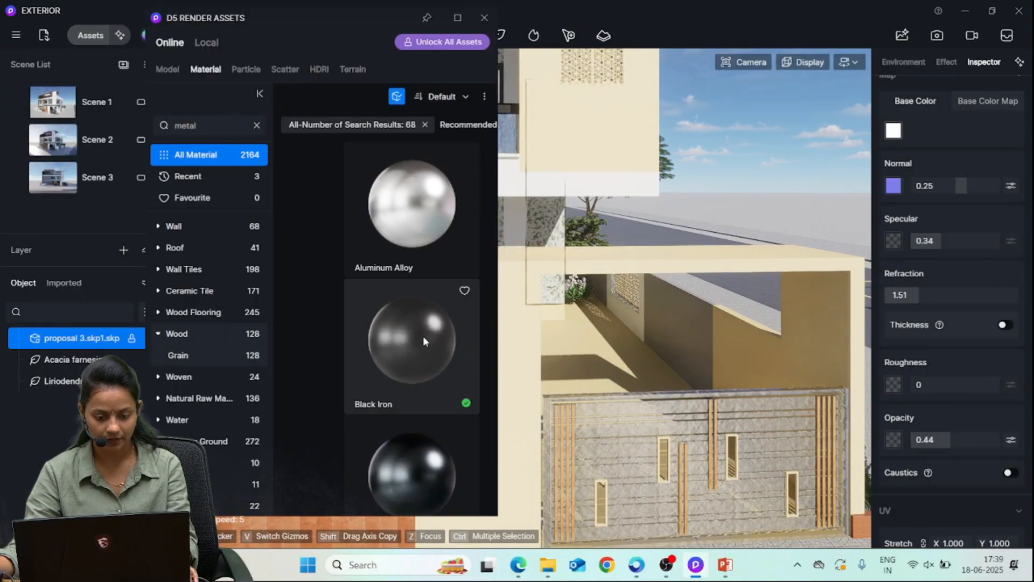
click(441, 341)
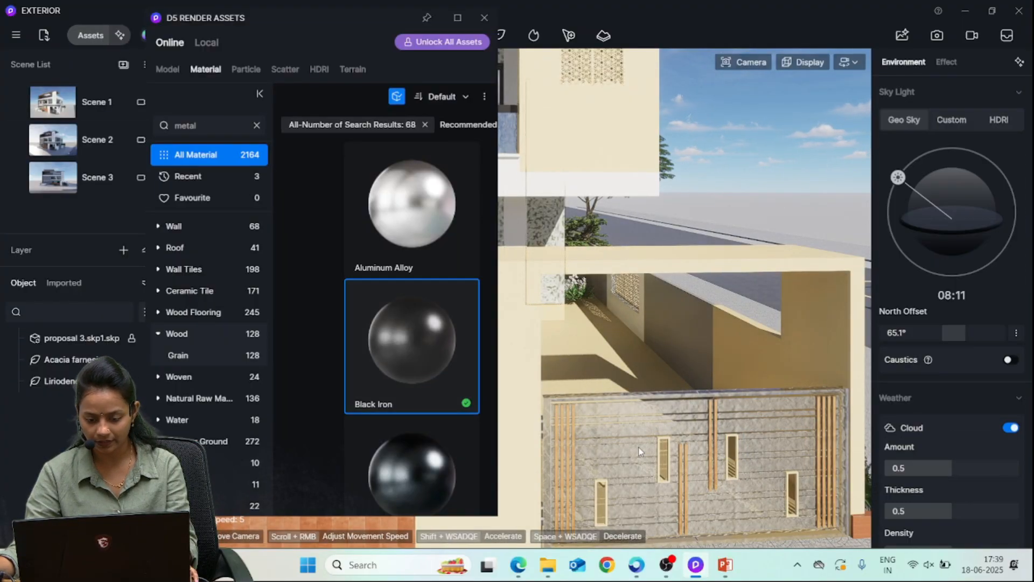
click(627, 420)
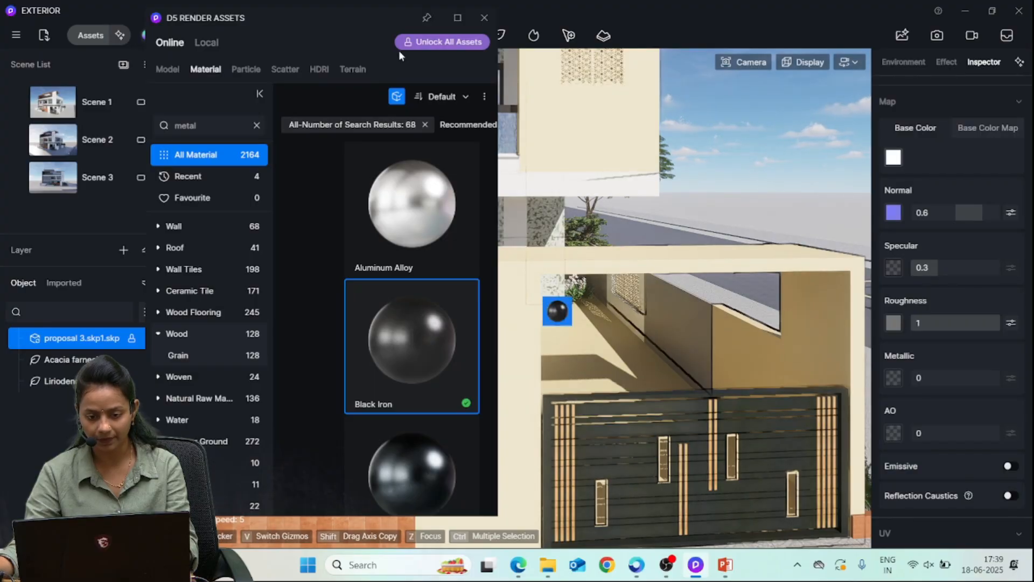
click(485, 18)
Pick the gate's Black Iron material and set its Normal to 1 and Roughness to 0.94
key(d)
key(q)
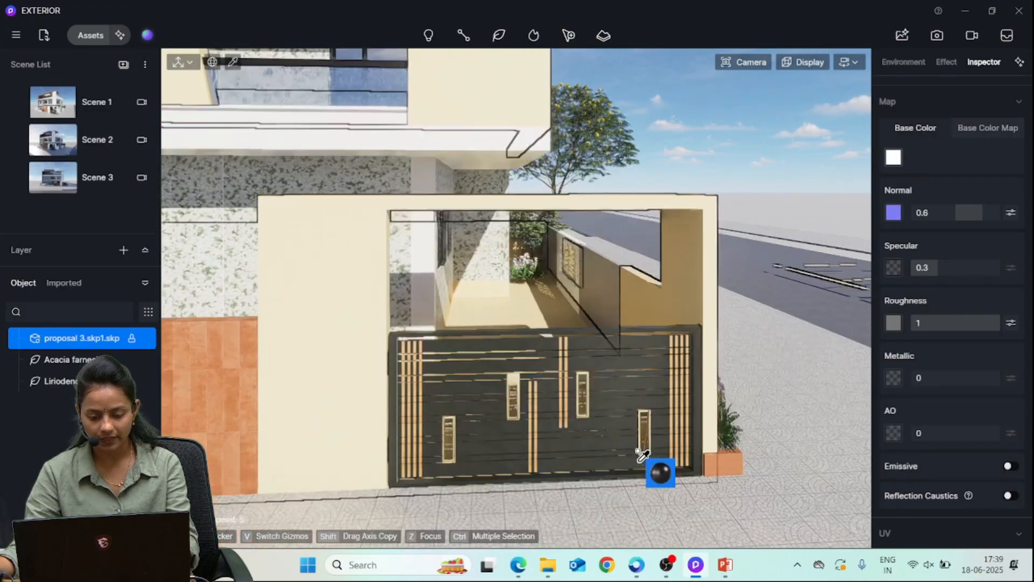
key(w)
key(w)
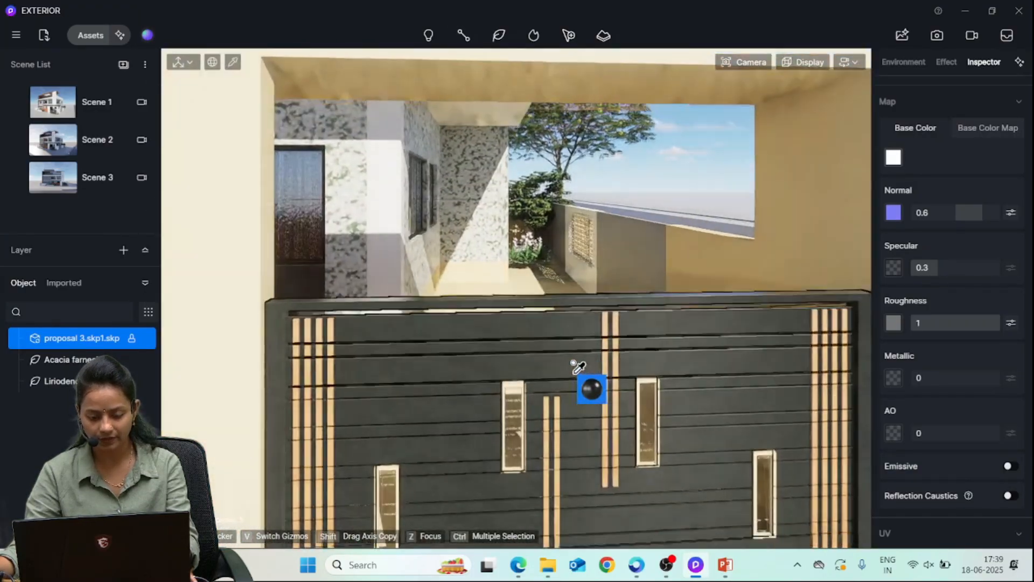
key(q)
key(w)
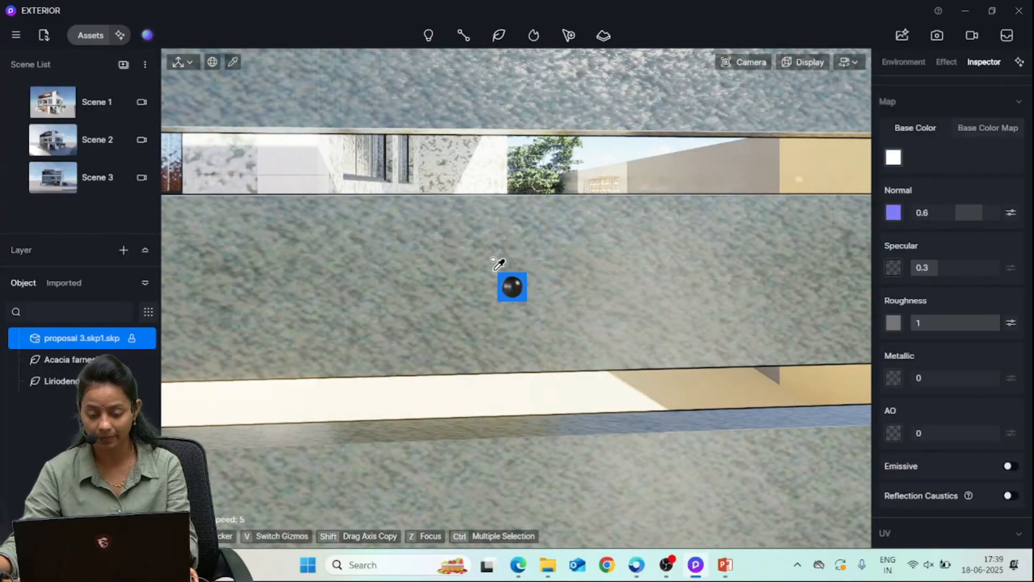
key(s)
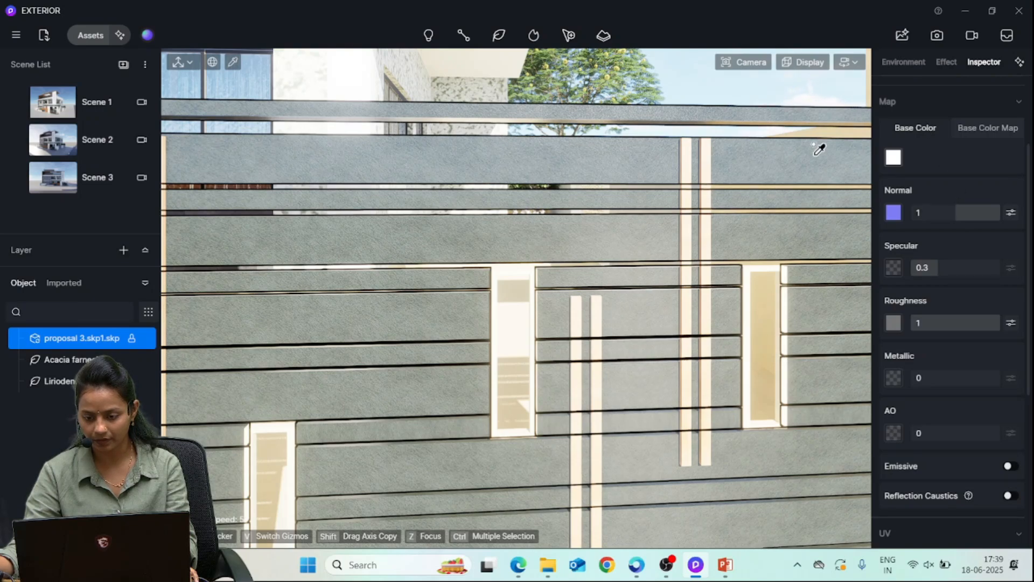
click(246, 110)
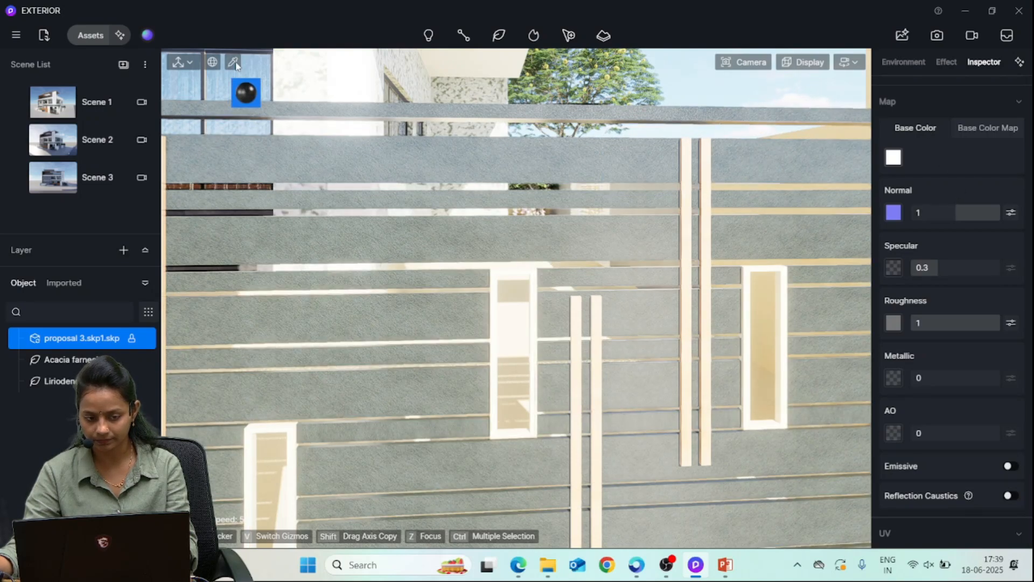
click(234, 63)
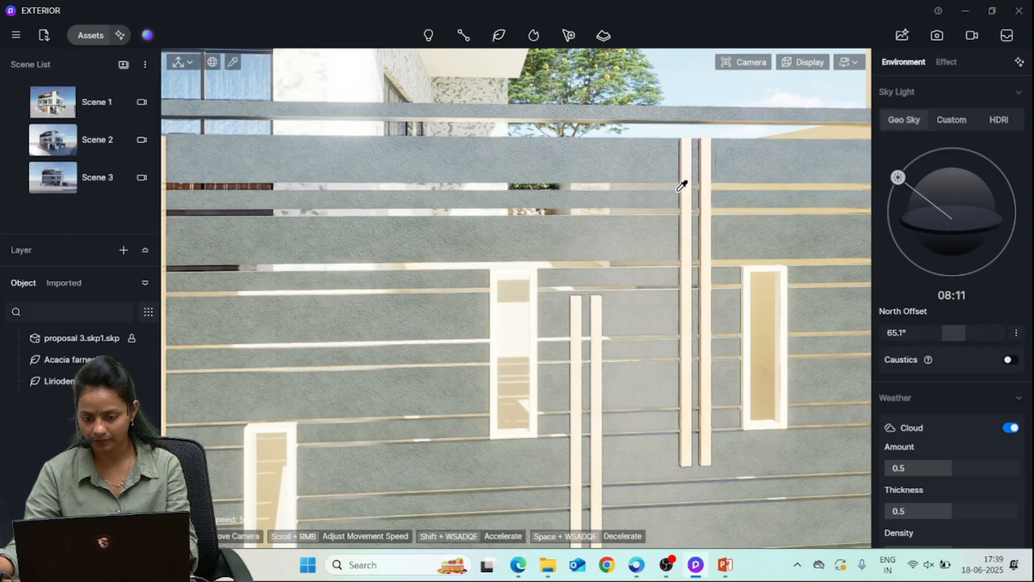
click(639, 155)
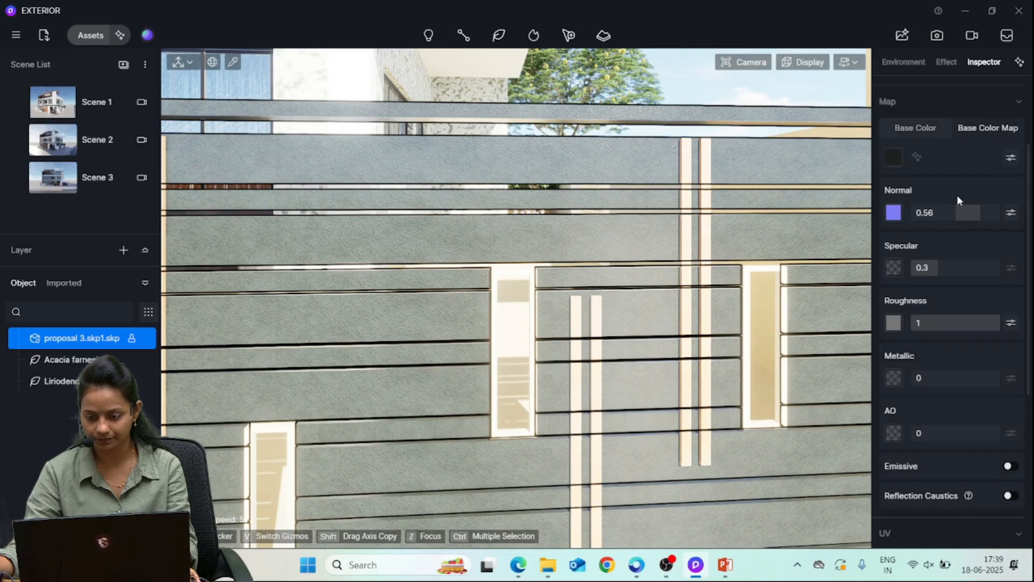
drag(955, 213, 979, 216)
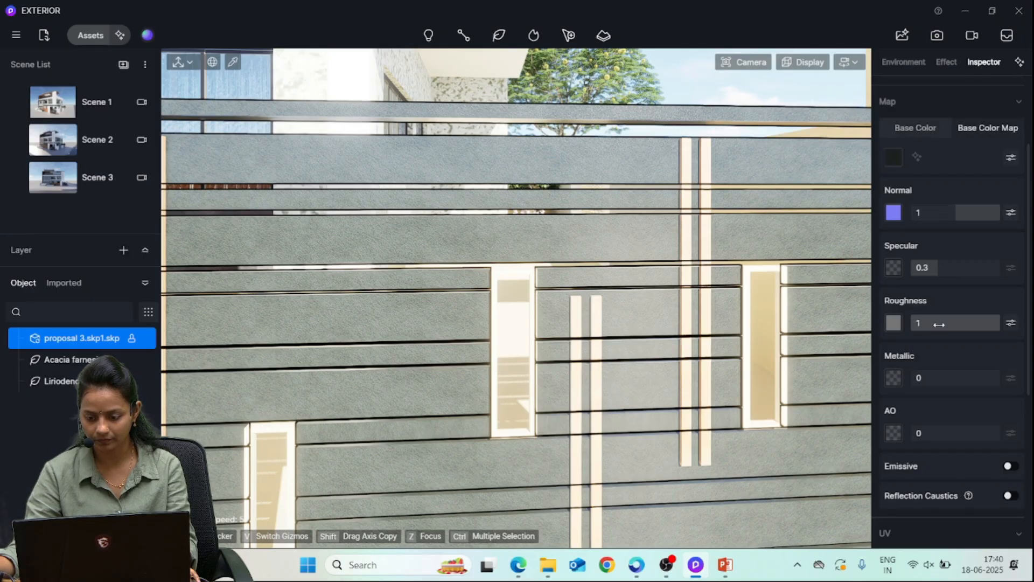
drag(981, 328, 957, 323)
scroll(957, 308, up, 3)
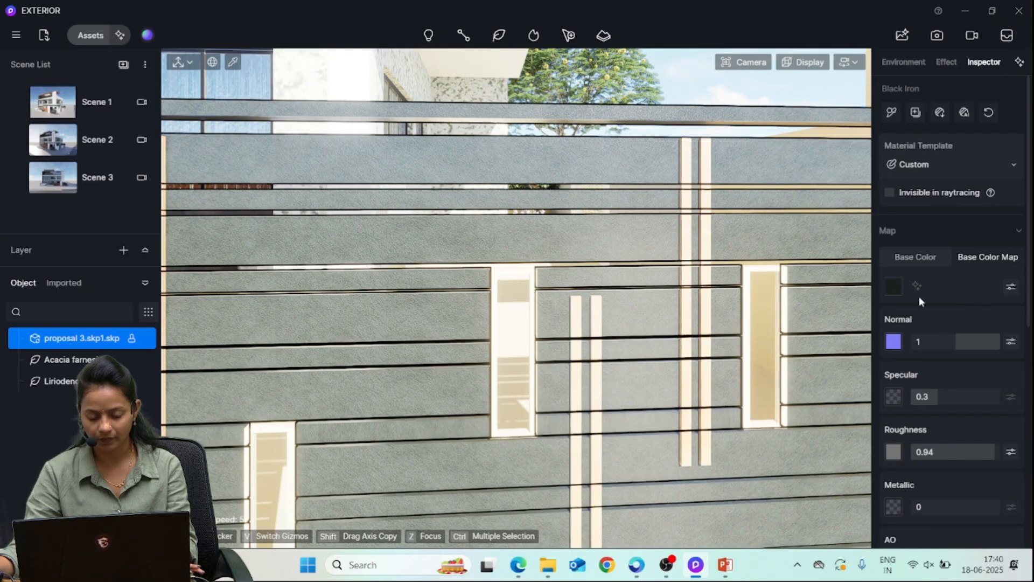
Examine the black iron gate from a distance together with the whole front facade of the house
scroll(633, 245, down, 10)
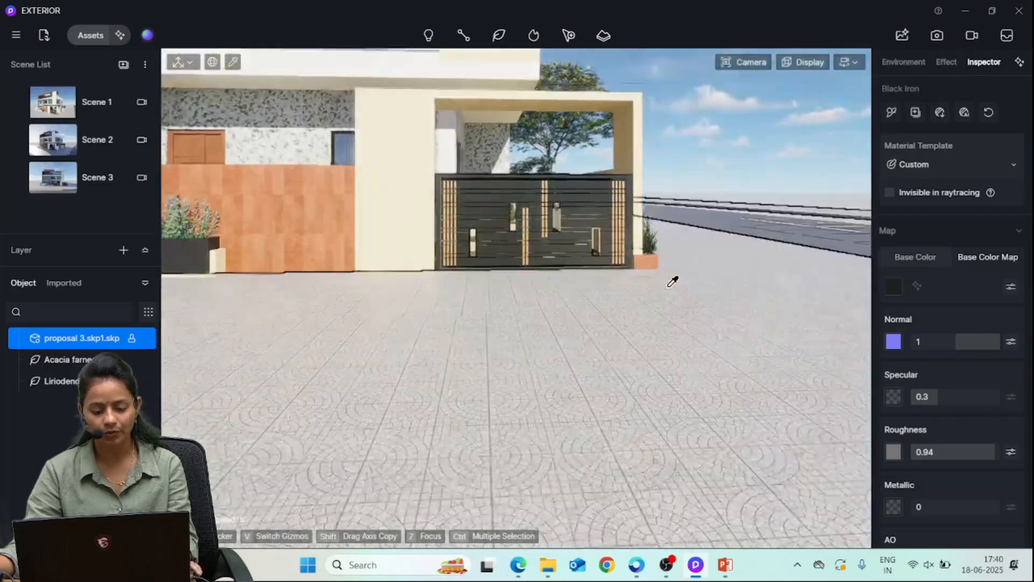
key(a)
key(e)
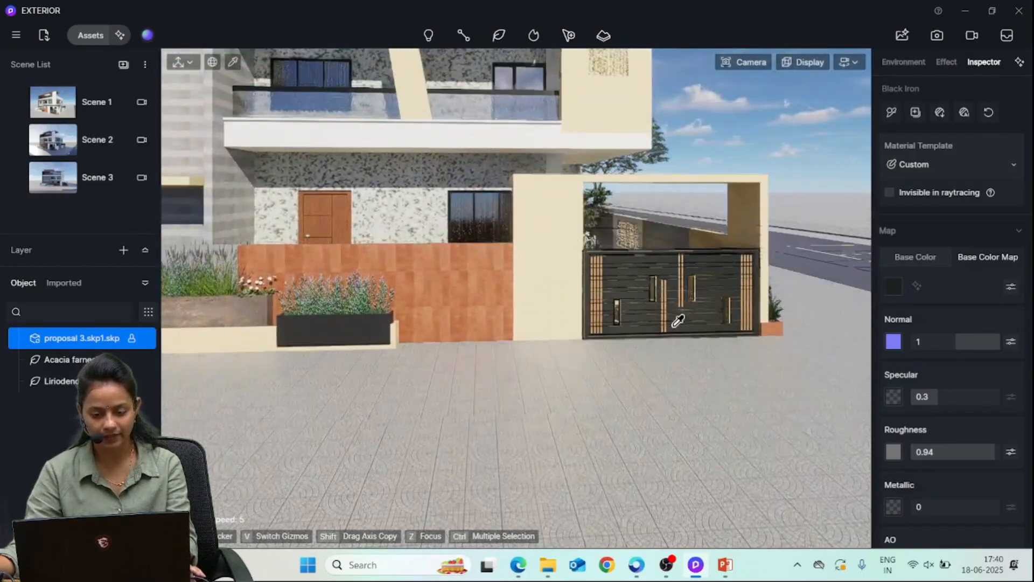
key(a)
key(a)
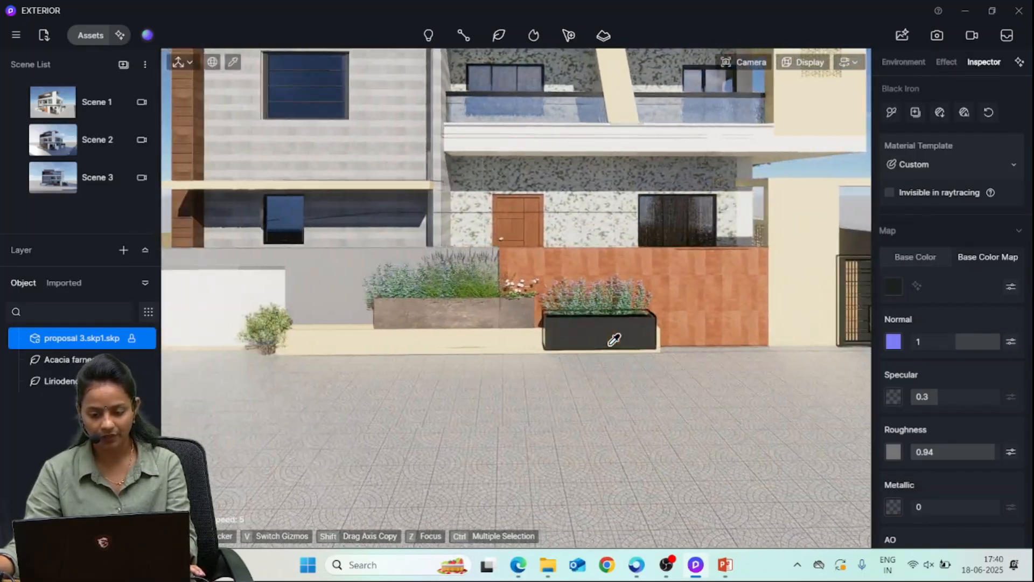
key(e)
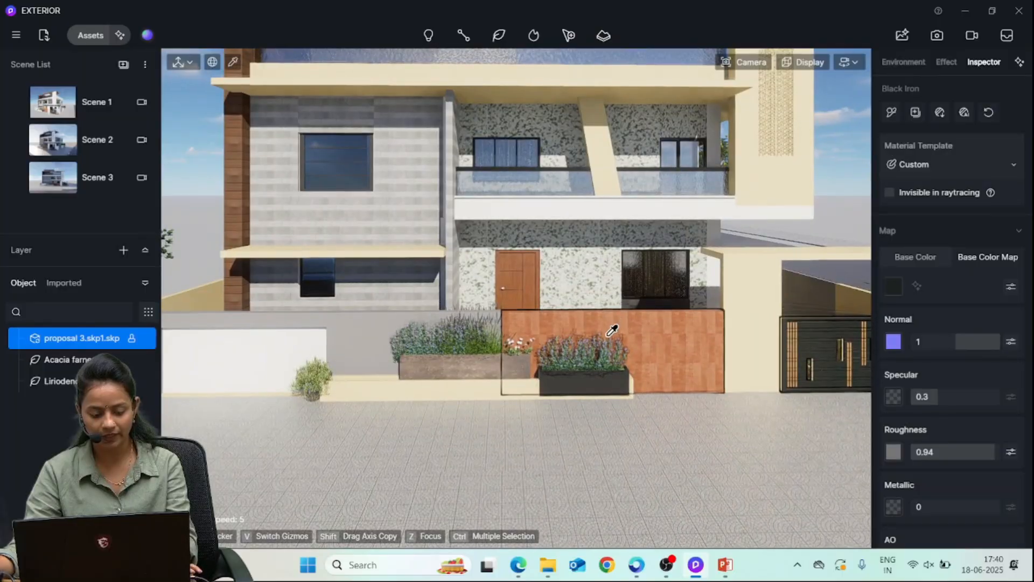
key(s)
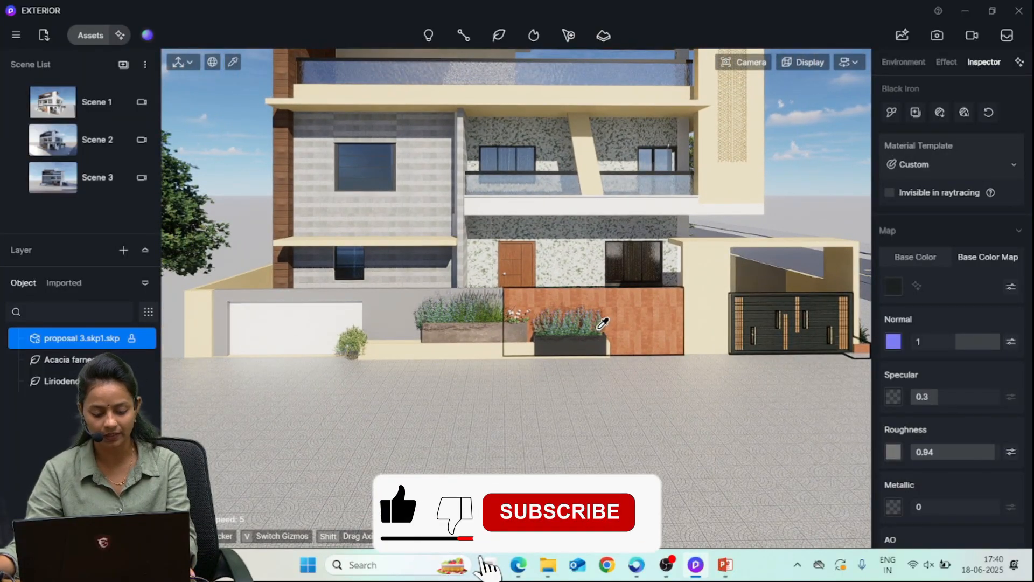
key(s)
key(e)
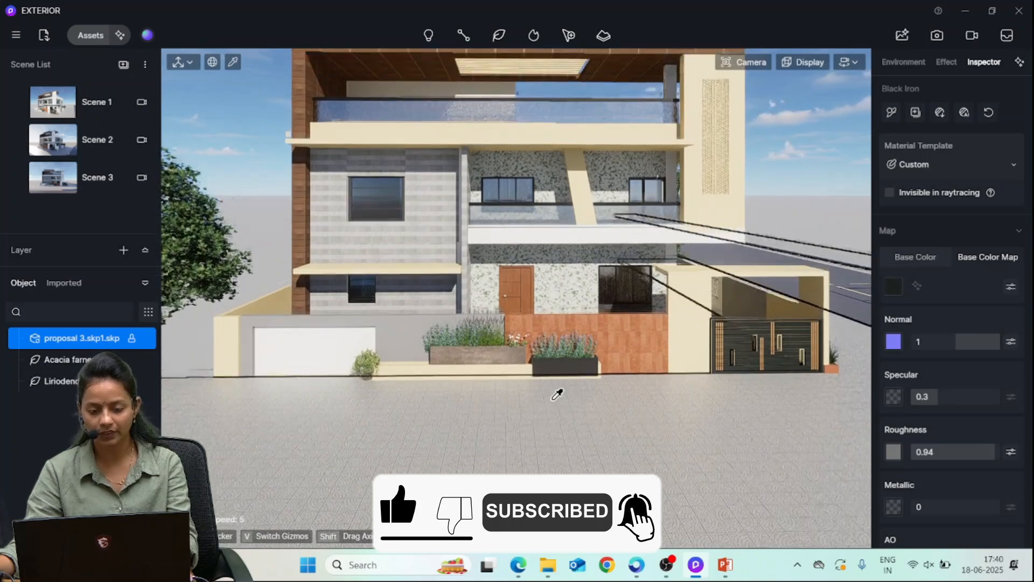
key(d)
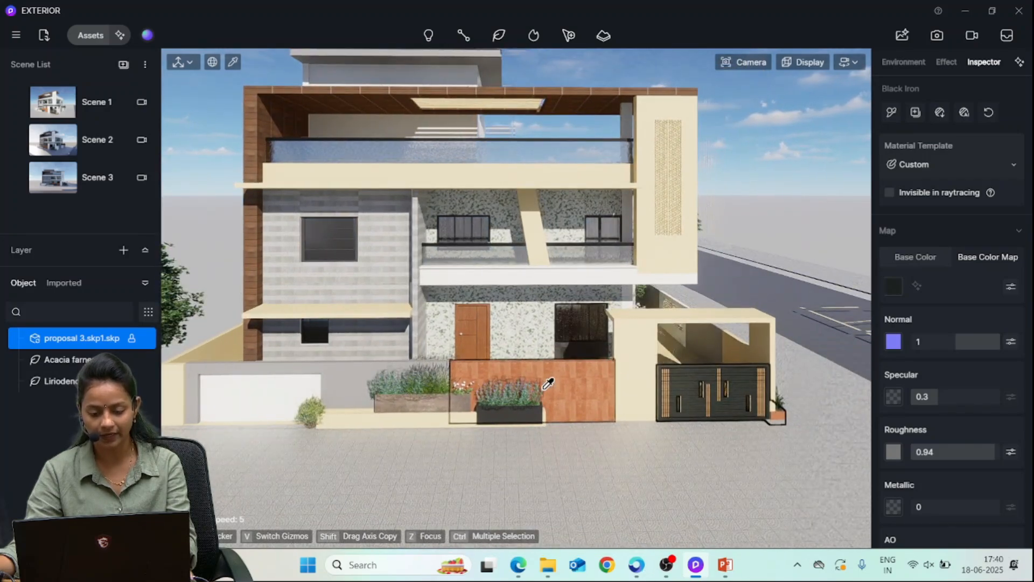
key(a)
key(s)
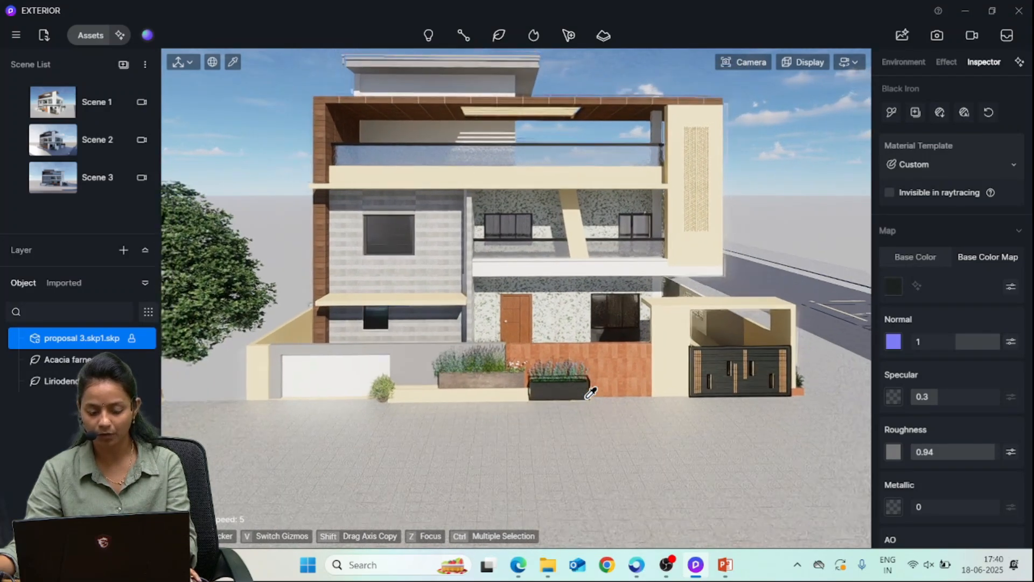
key(e)
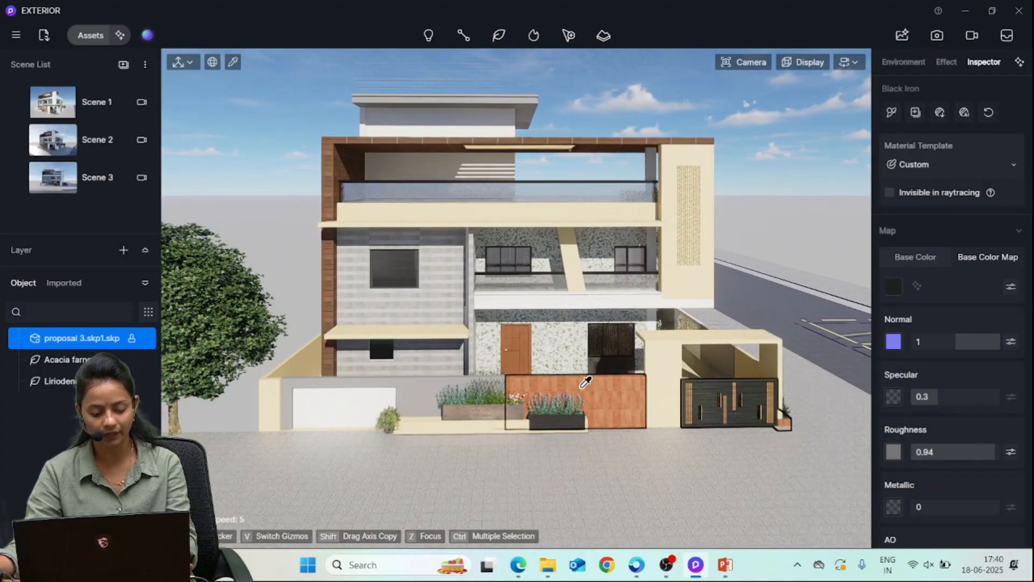